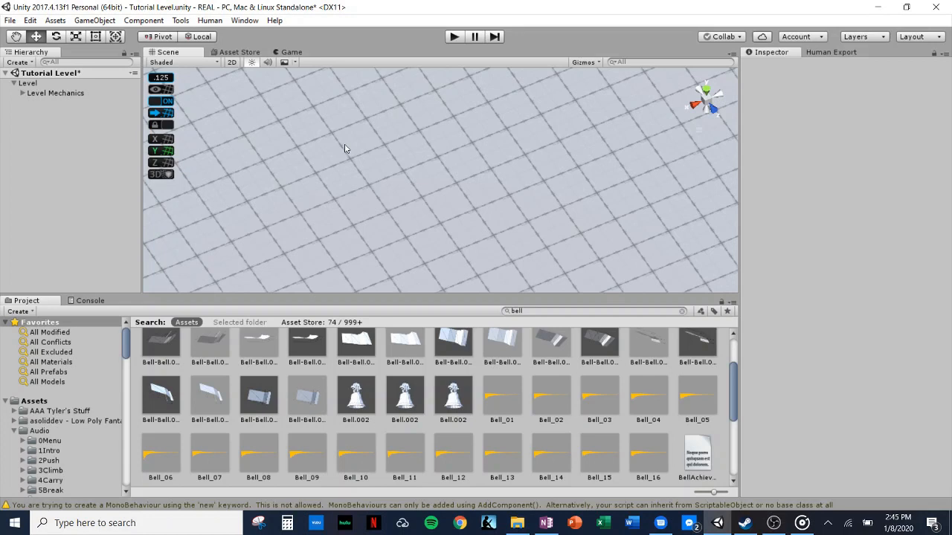
# Create an empty child object under Level and name it Example
pyautogui.click(37, 84)
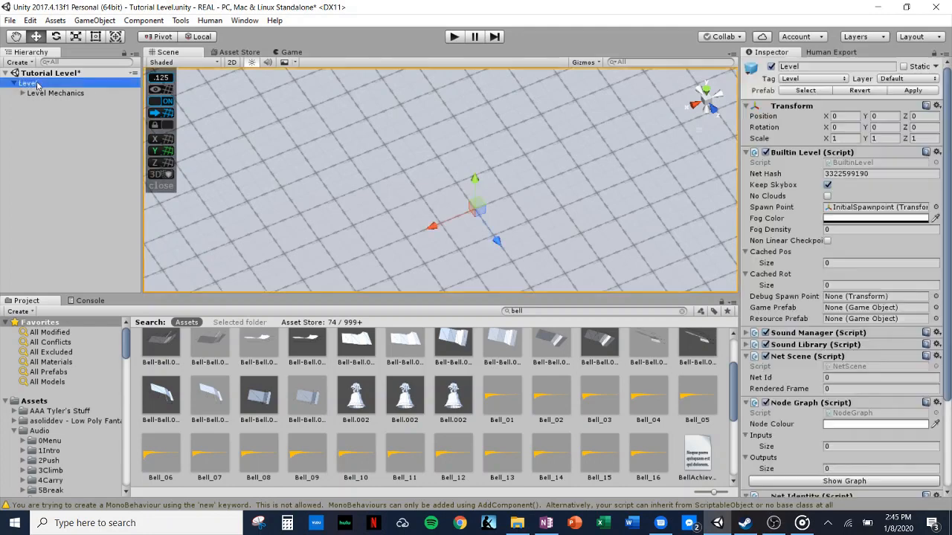
pyautogui.rightClick(37, 85)
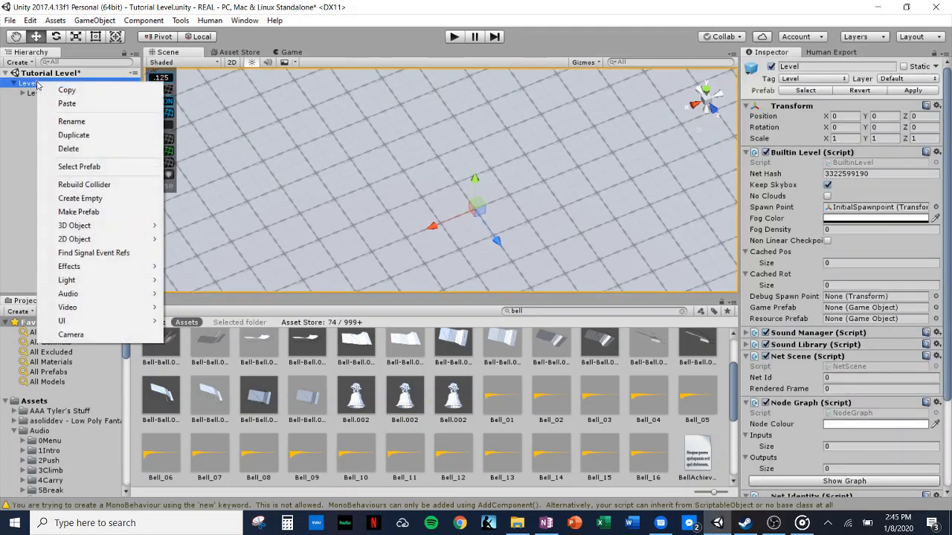
pyautogui.click(121, 198)
pyautogui.click(50, 103)
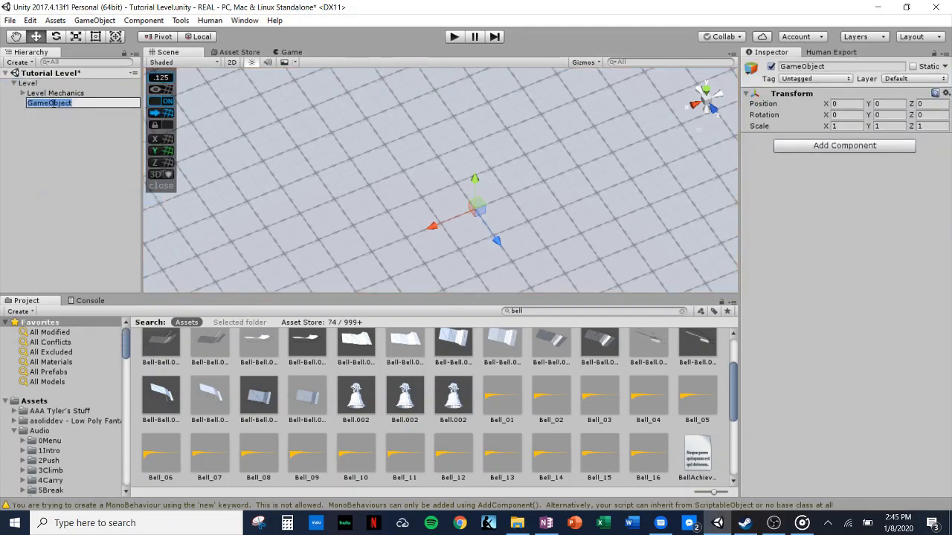
pyautogui.write('Example')
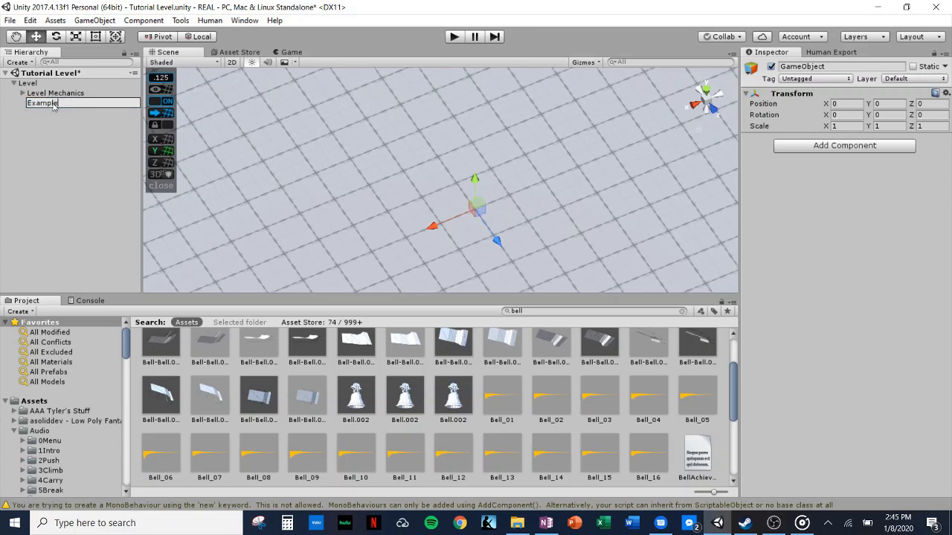
pyautogui.press('Return')
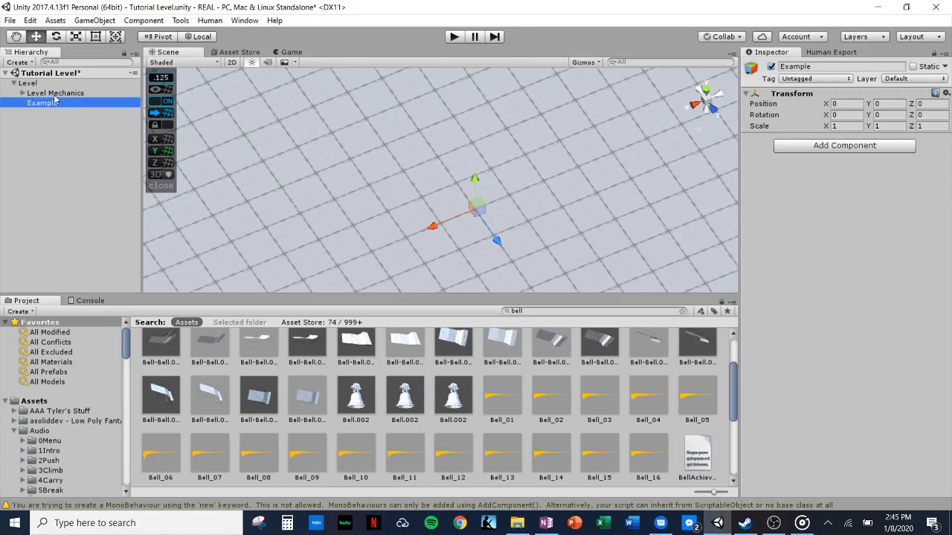
# Add a Node Graph component to the Example object
pyautogui.click(54, 95)
pyautogui.click(52, 103)
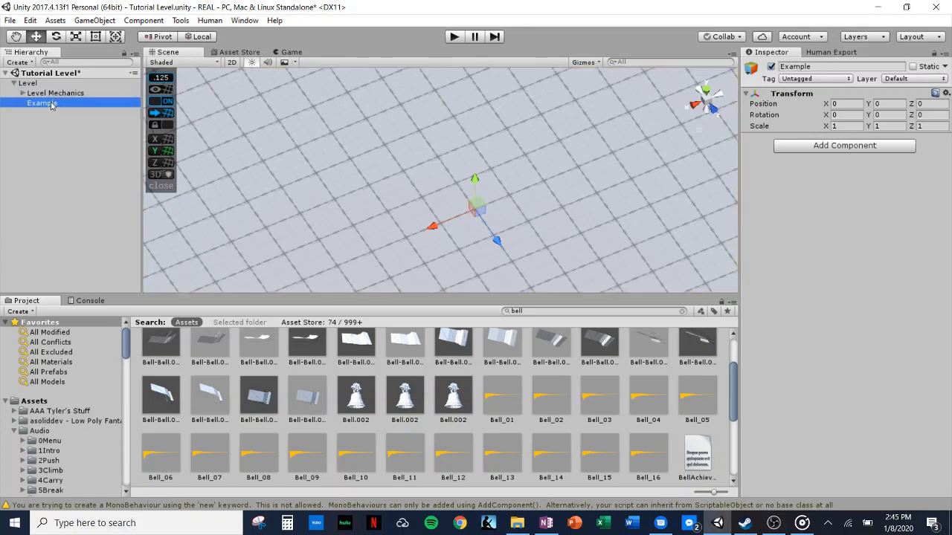
pyautogui.click(843, 147)
pyautogui.write('nod')
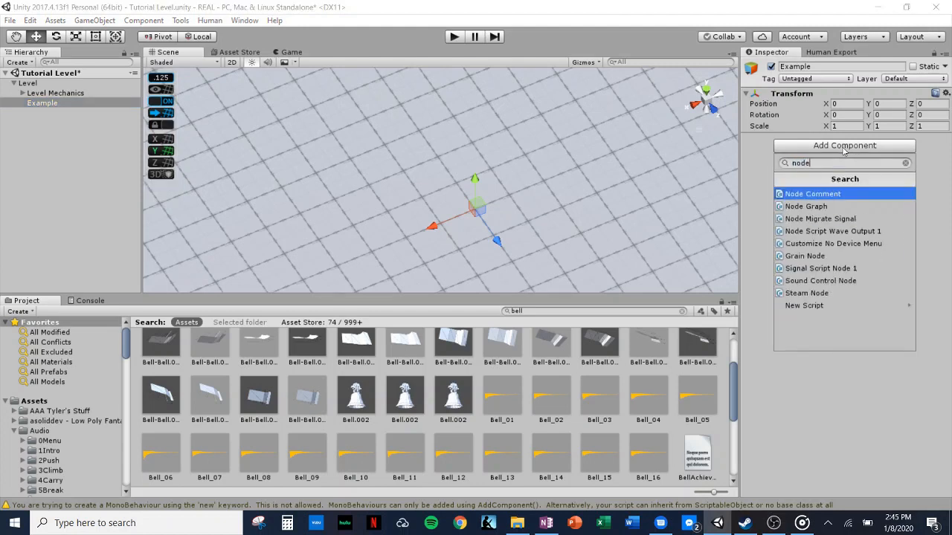
pyautogui.write('e')
pyautogui.press('Down')
pyautogui.press('Return')
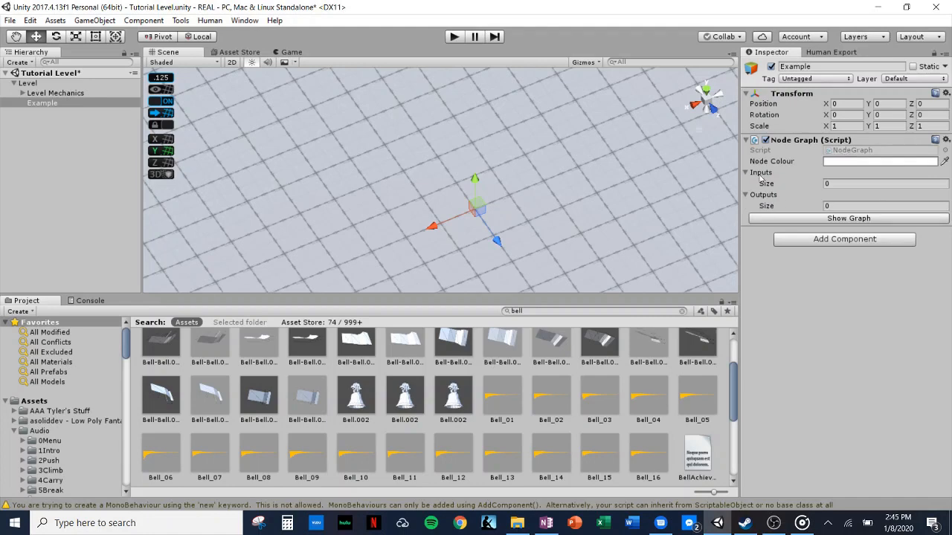
# Show the graph of the Example object and dock its NodeWindow alongside Project and Console
pyautogui.click(846, 218)
pyautogui.moveTo(535, 106); pyautogui.dragTo(569, 140)
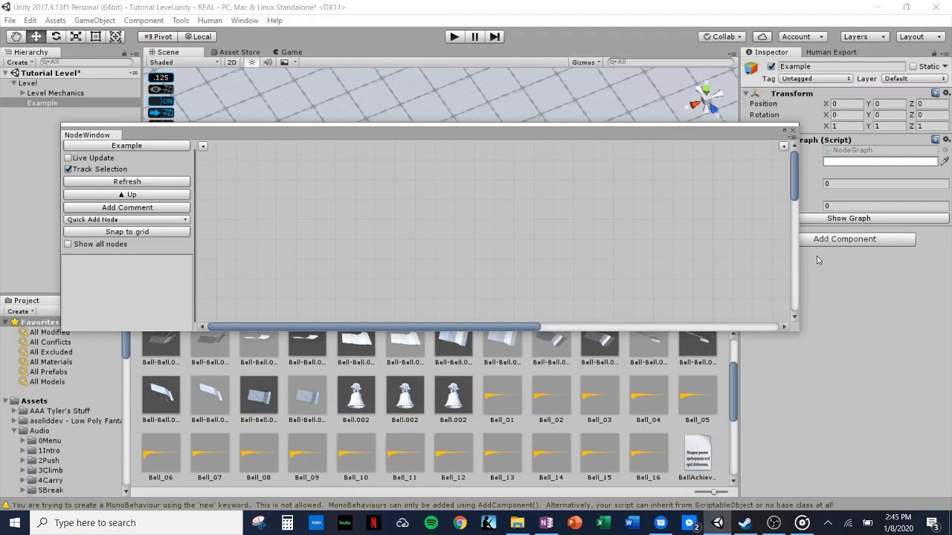
pyautogui.moveTo(164, 138); pyautogui.dragTo(246, 161)
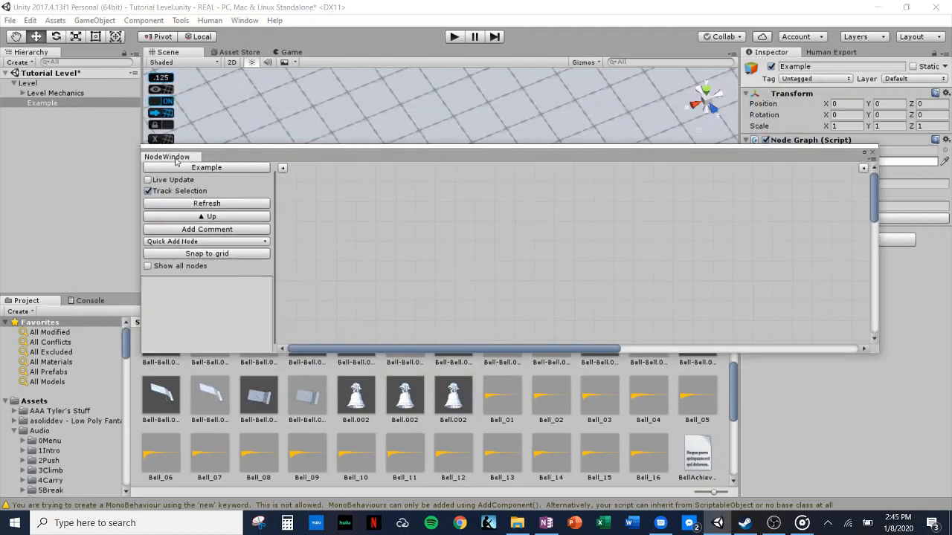
pyautogui.moveTo(175, 160); pyautogui.dragTo(126, 315)
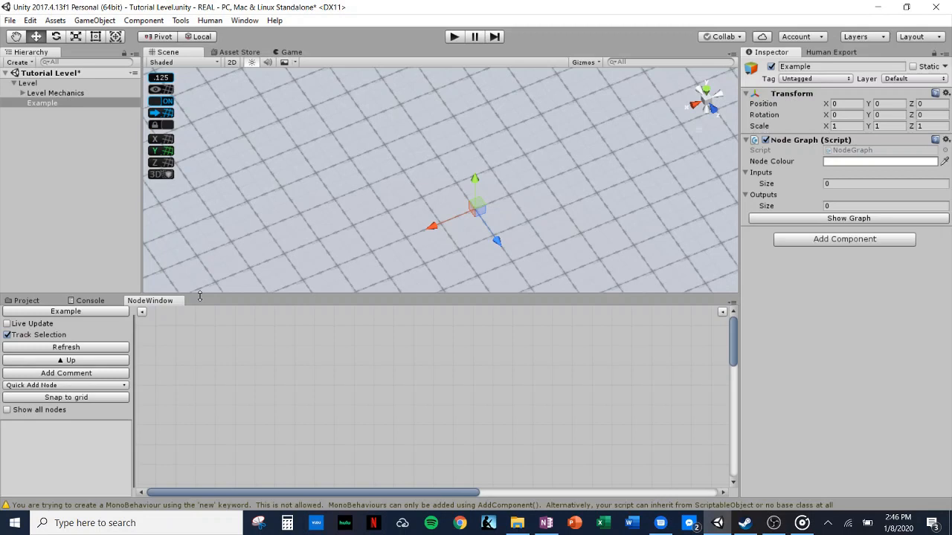
# Add a comment node reading "Signal Producers" and place it in the upper-left corner of the graph
pyautogui.click(85, 375)
pyautogui.click(848, 265)
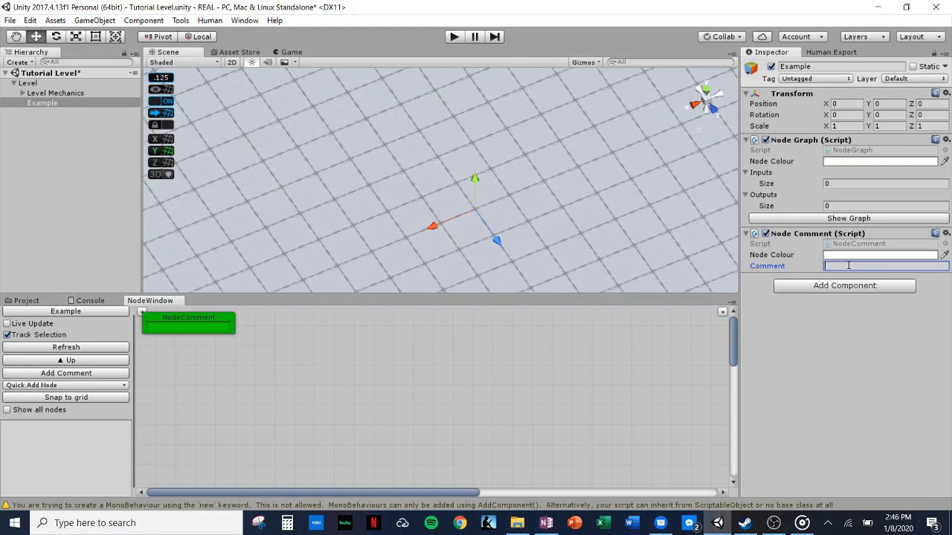
pyautogui.write('Signal Producers')
pyautogui.click(336, 390)
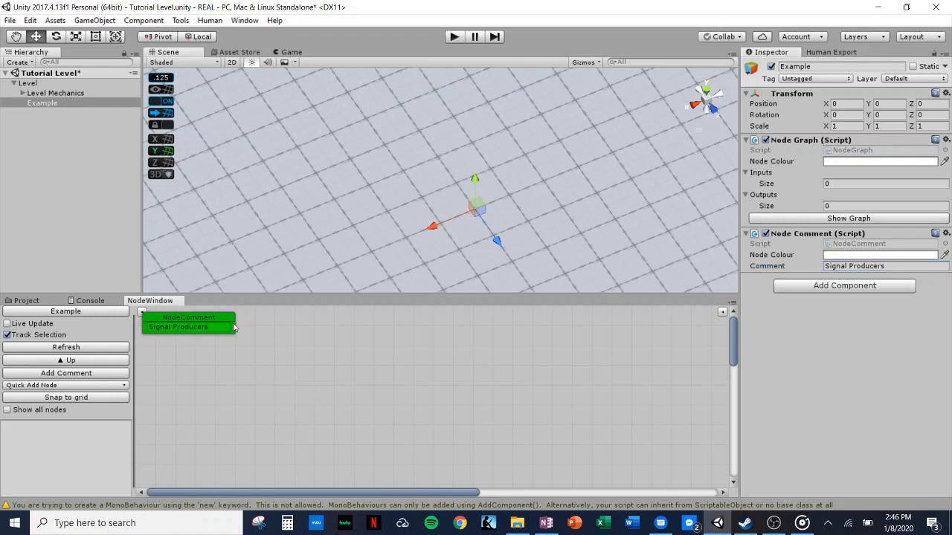
pyautogui.moveTo(223, 319); pyautogui.dragTo(229, 322)
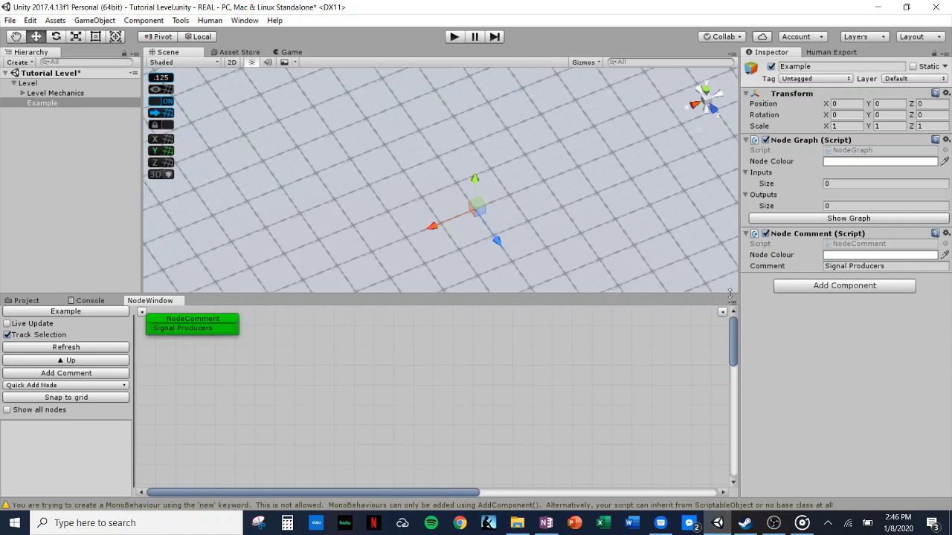
# Add a second comment node reading "Signal Modifiers/Combiners" and place it at the top middle of the graph
pyautogui.click(65, 373)
pyautogui.moveTo(228, 317); pyautogui.dragTo(408, 318)
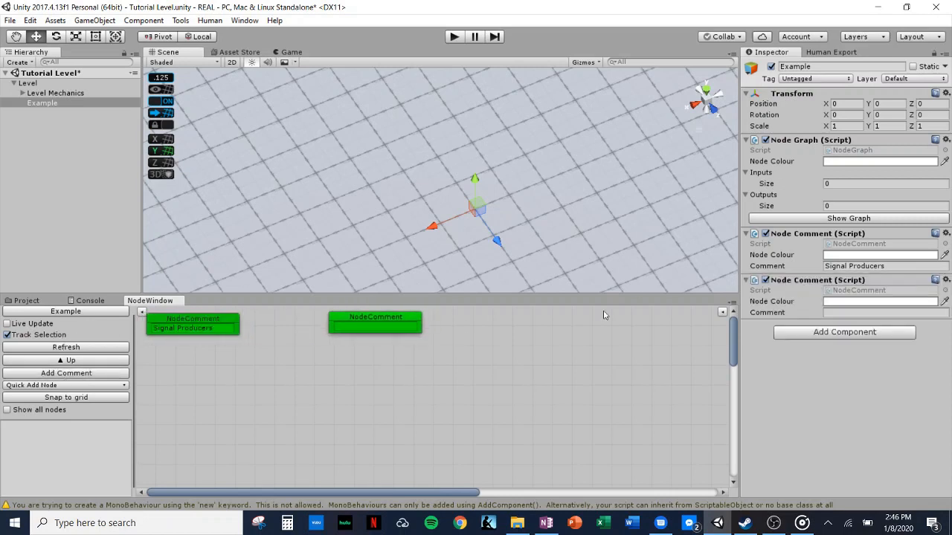
pyautogui.click(837, 313)
pyautogui.write('Signal ')
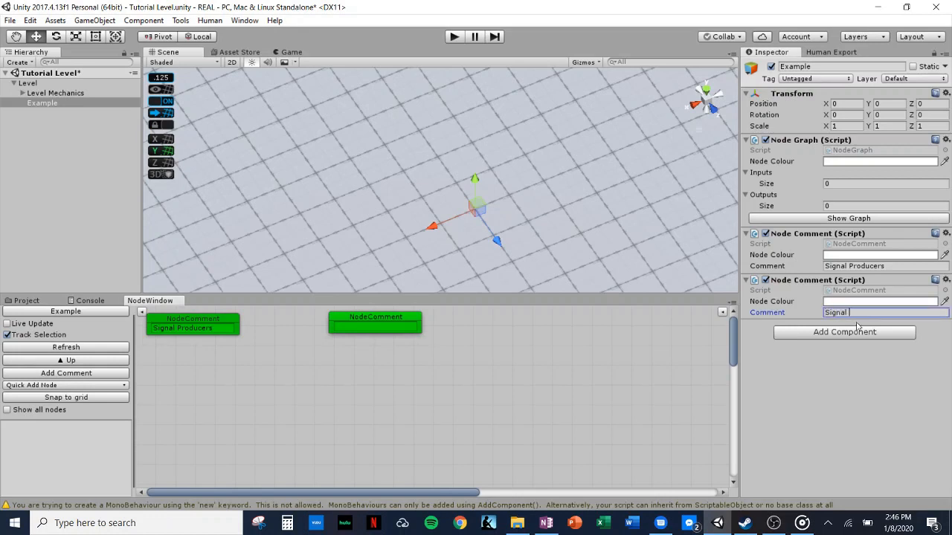
pyautogui.write('Modifiers/Combiners')
pyautogui.moveTo(376, 321); pyautogui.dragTo(386, 317)
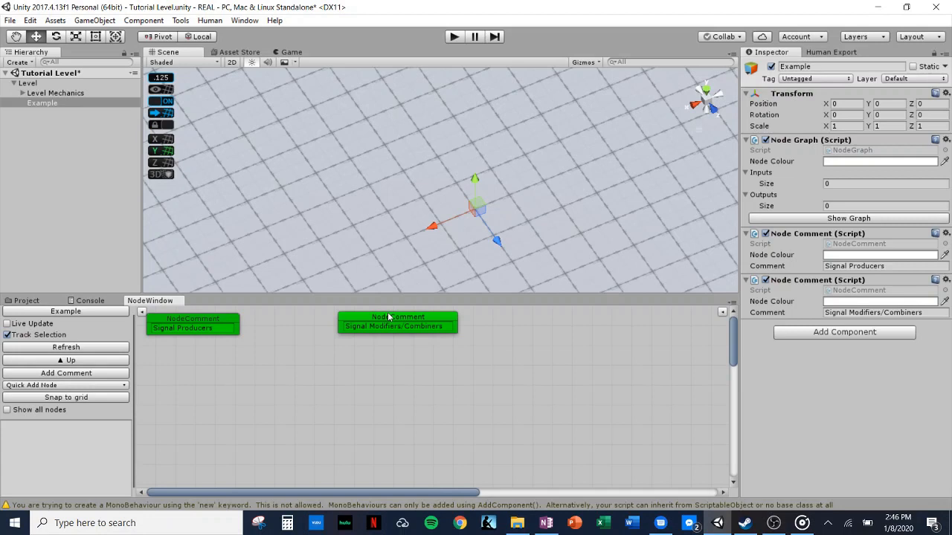
pyautogui.moveTo(389, 316); pyautogui.dragTo(397, 317)
# Add a third comment node reading "Signal Receivers" and place it near the upper-right corner of the graph
pyautogui.click(79, 373)
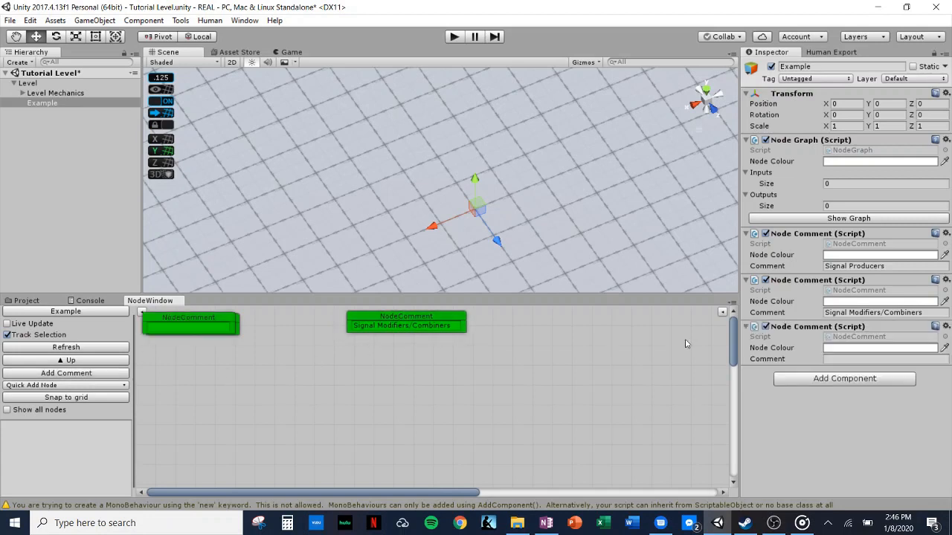
pyautogui.moveTo(206, 324); pyautogui.dragTo(652, 325)
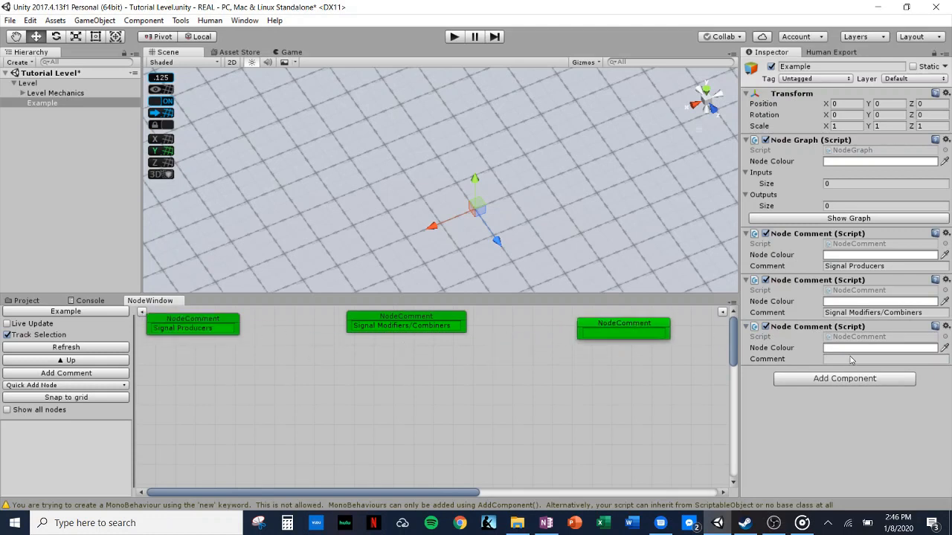
pyautogui.click(851, 359)
pyautogui.write('S')
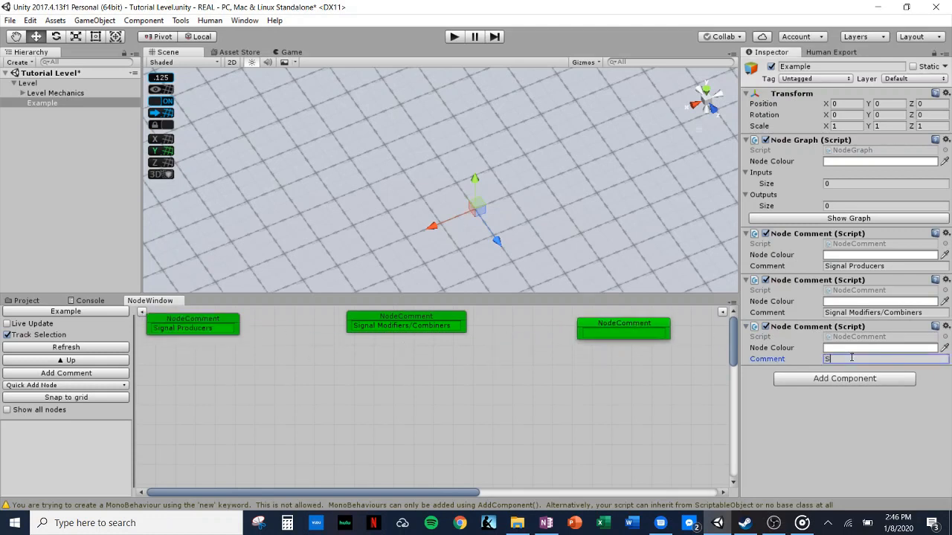
pyautogui.write('ignal Receivers')
pyautogui.click(660, 335)
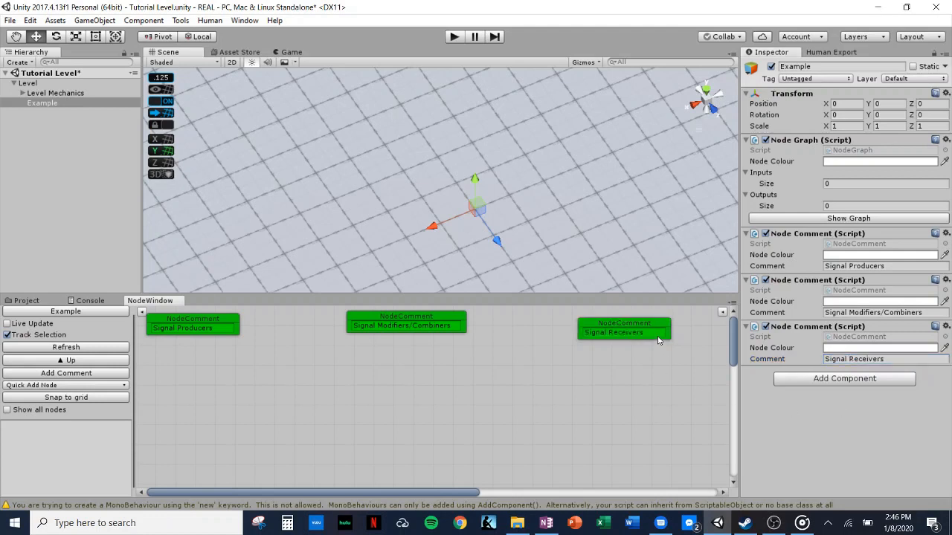
pyautogui.moveTo(655, 327)
pyautogui.mouseDown()
pyautogui.moveTo(681, 318)
pyautogui.moveTo(671, 320)
pyautogui.mouseUp()
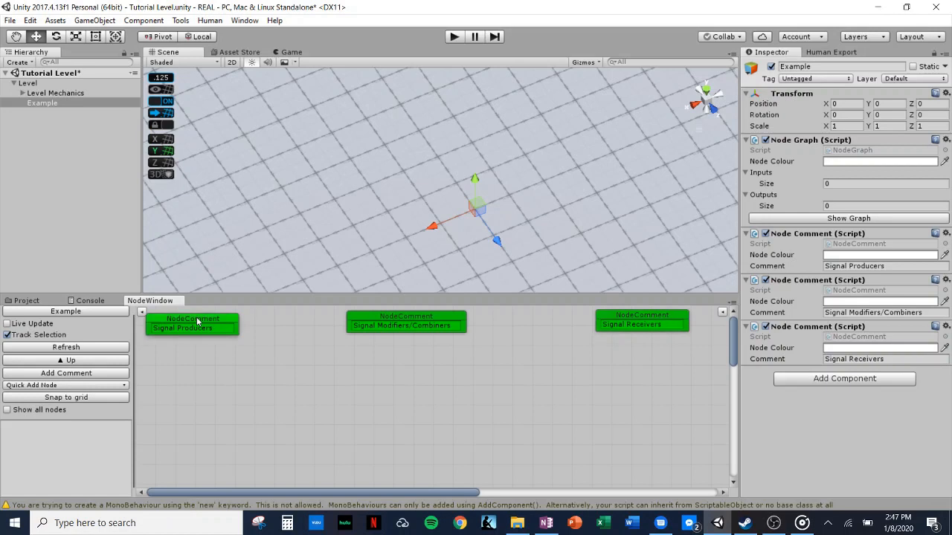
# Create an empty child object under Example and name it "Prod 1 - Player Sensor"
pyautogui.rightClick(41, 106)
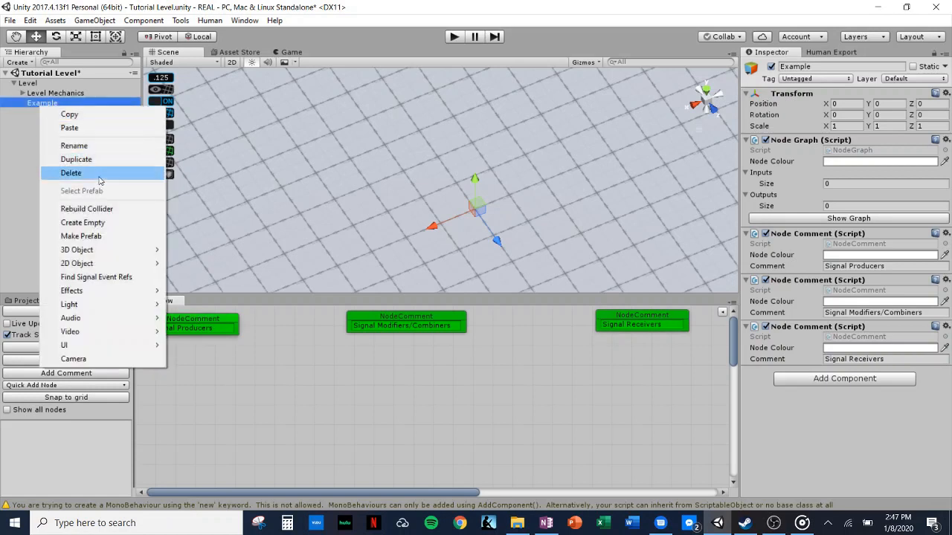
pyautogui.click(101, 229)
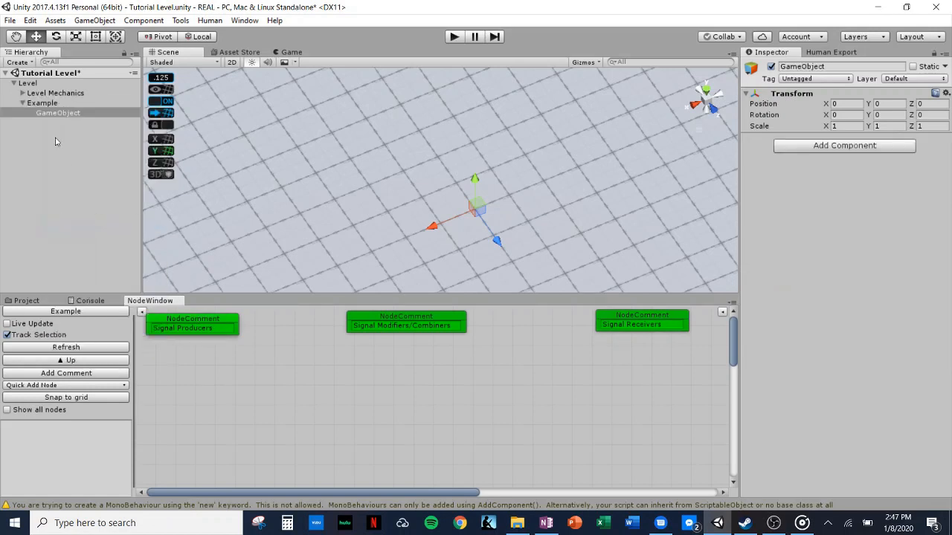
pyautogui.click(56, 115)
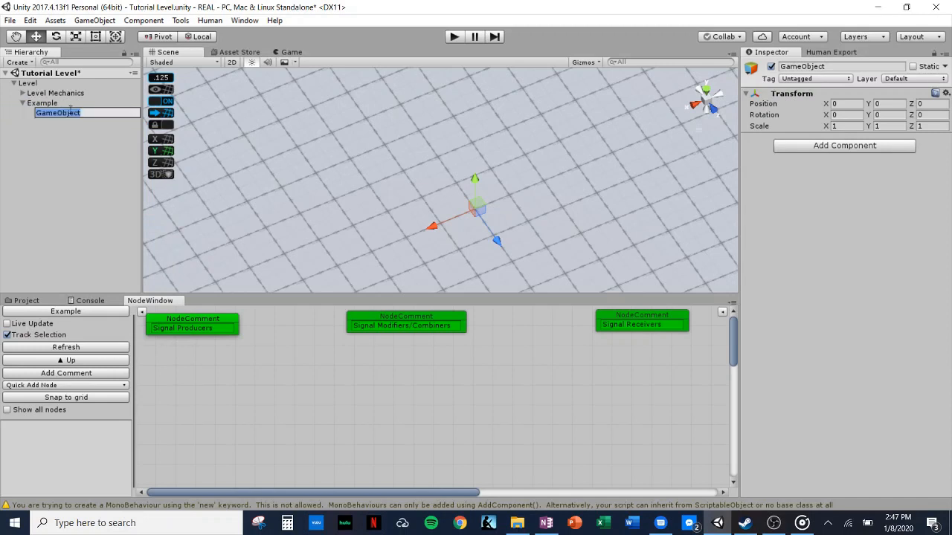
pyautogui.write('Prod 1 - Player SEn')
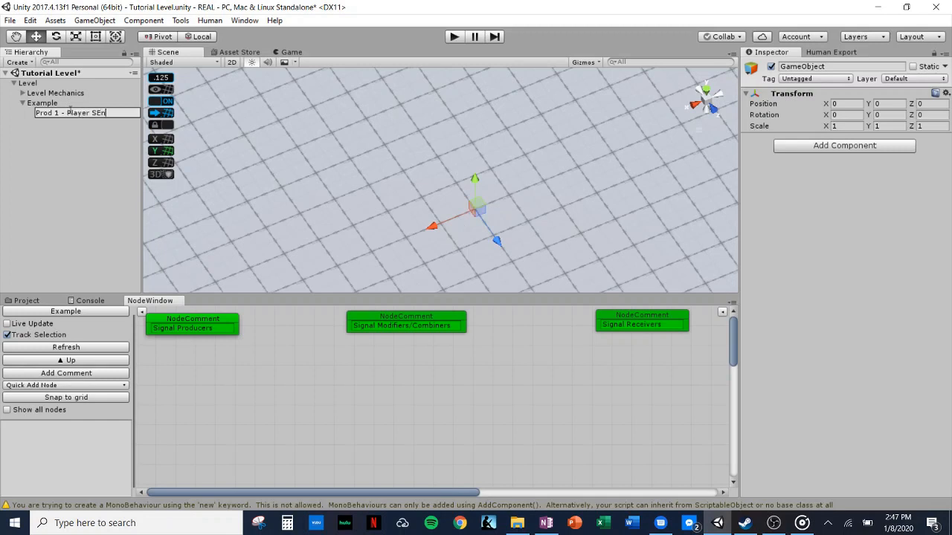
pyautogui.write('nsor')
pyautogui.press('Return')
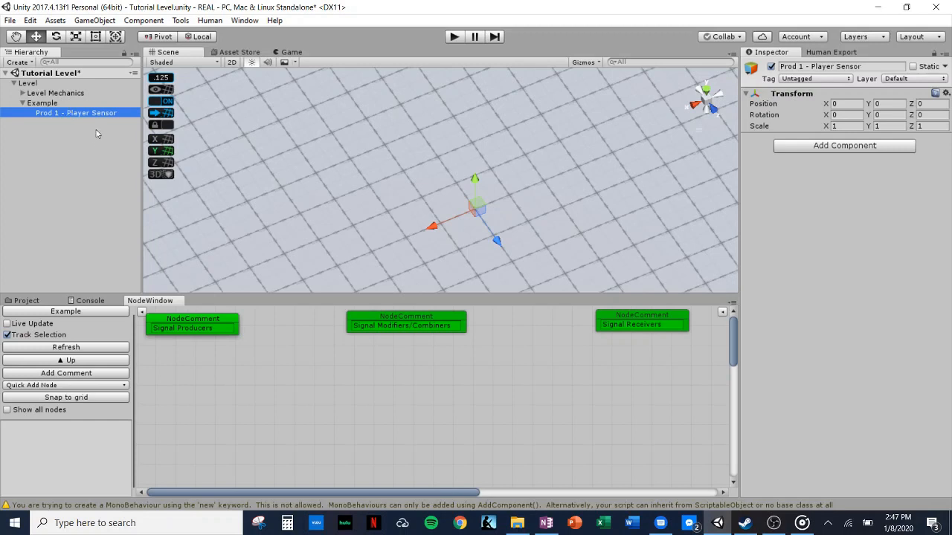
# Add a cube under Prod 1 - Player Sensor and move it to X 0.5, Y -0.375, Z -0.5
pyautogui.rightClick(63, 116)
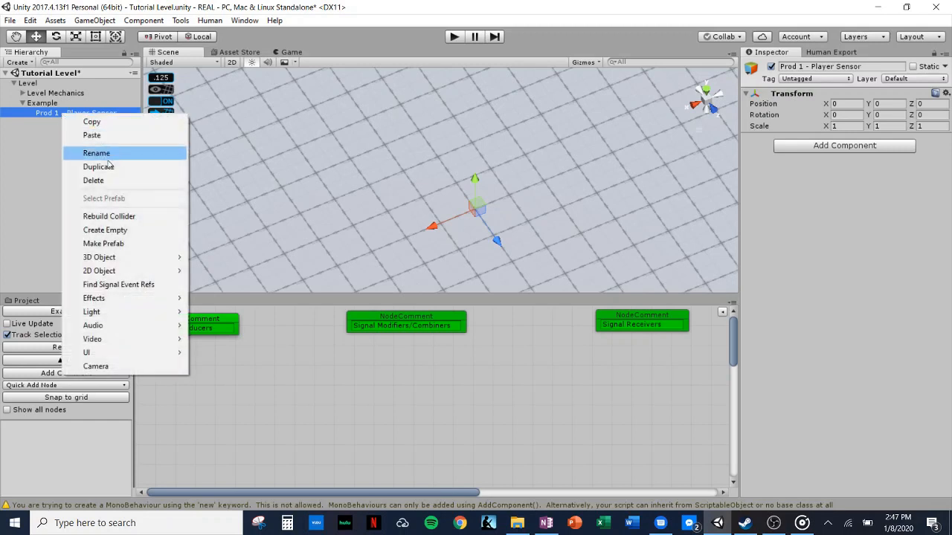
pyautogui.moveTo(127, 260)
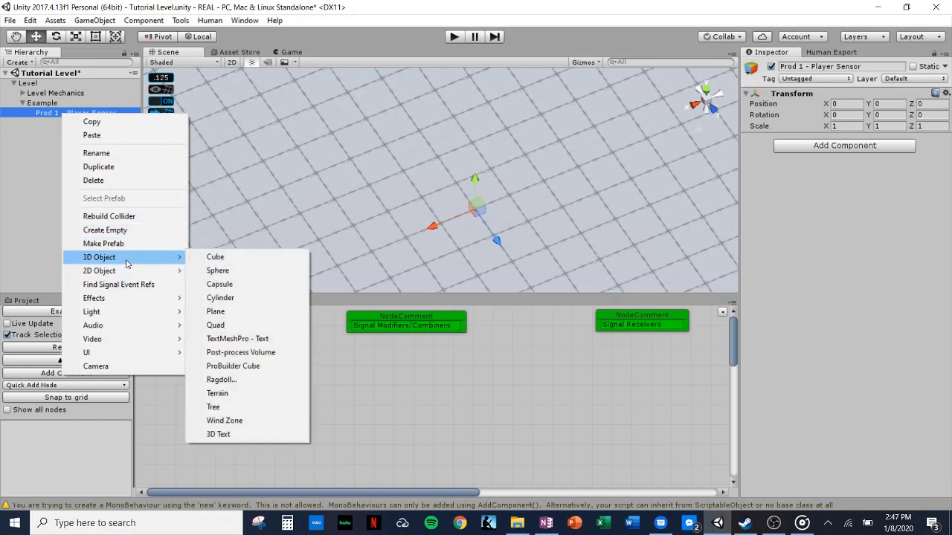
pyautogui.click(231, 261)
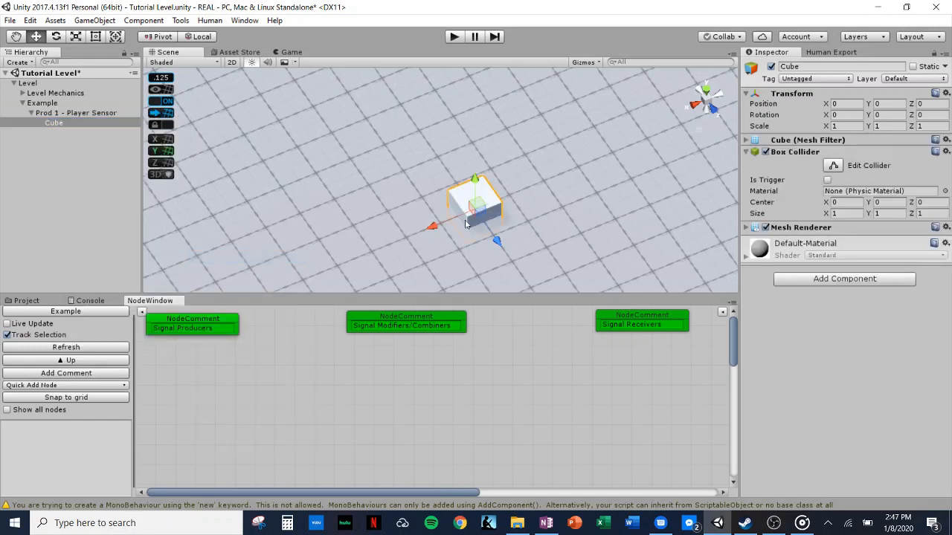
pyautogui.moveTo(457, 232)
pyautogui.mouseDown()
pyautogui.moveTo(435, 232)
pyautogui.moveTo(472, 233)
pyautogui.mouseUp()
pyautogui.moveTo(456, 195); pyautogui.dragTo(449, 215)
# Rename the cube under Prod 1 - Player Sensor as "Floor Panel"
pyautogui.click(62, 123)
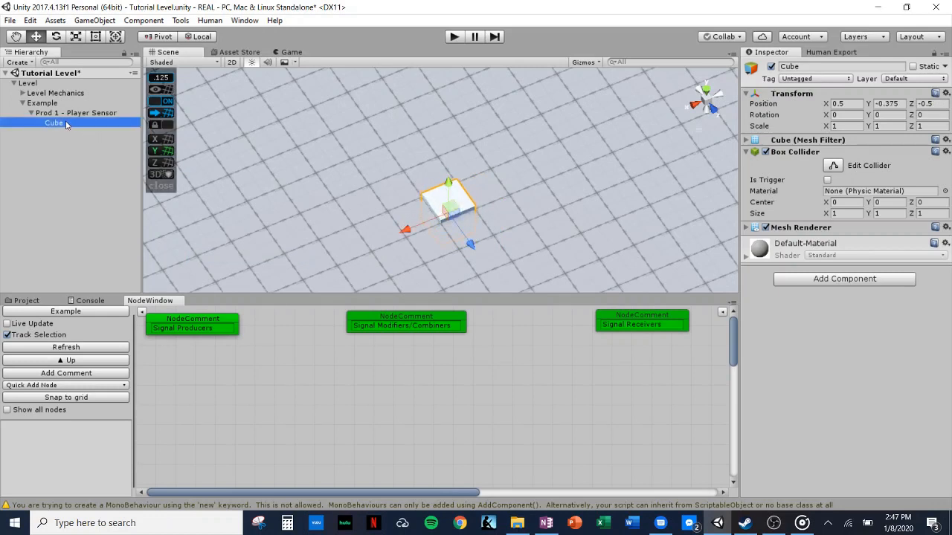
pyautogui.click(62, 124)
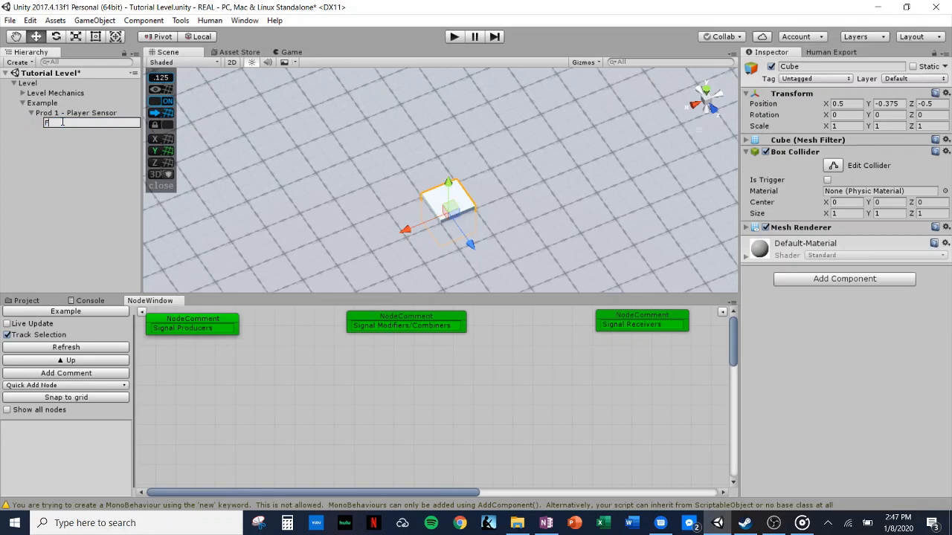
pyautogui.write('Floor Panel')
pyautogui.press('Return')
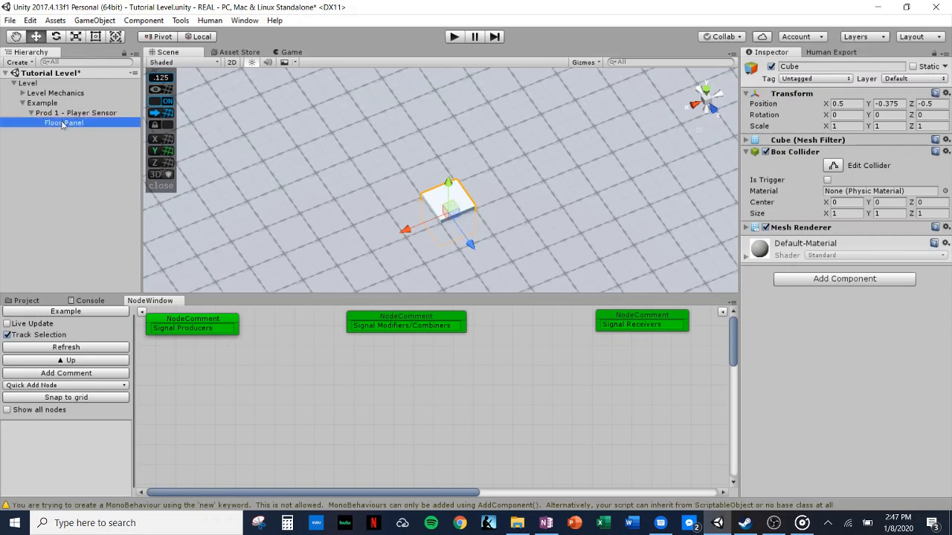
# Create an empty child object under Prod 1 - Player Sensor
pyautogui.scroll(3, 528, 248)
pyautogui.keyDown('alt'); pyautogui.moveTo(528, 248); pyautogui.dragTo(502, 239); pyautogui.keyUp('alt')
pyautogui.click(77, 116)
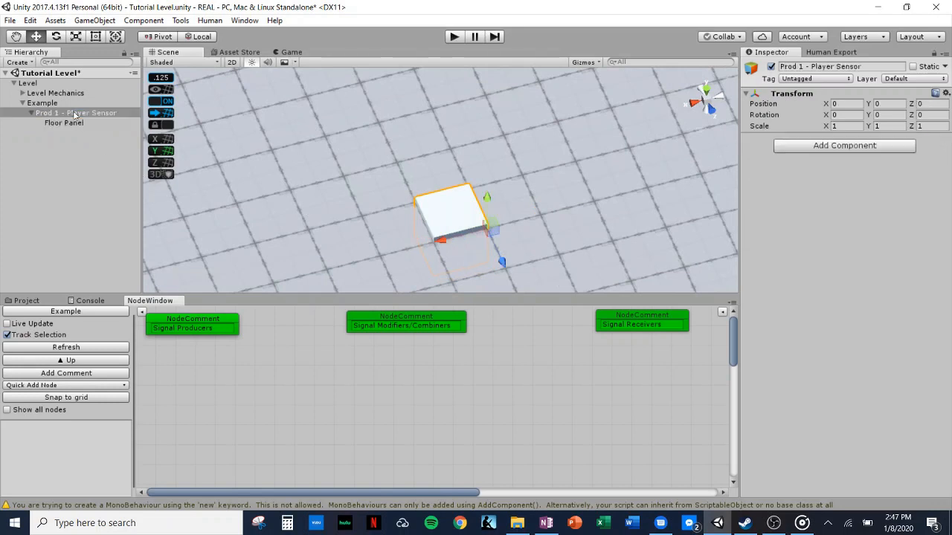
pyautogui.rightClick(77, 116)
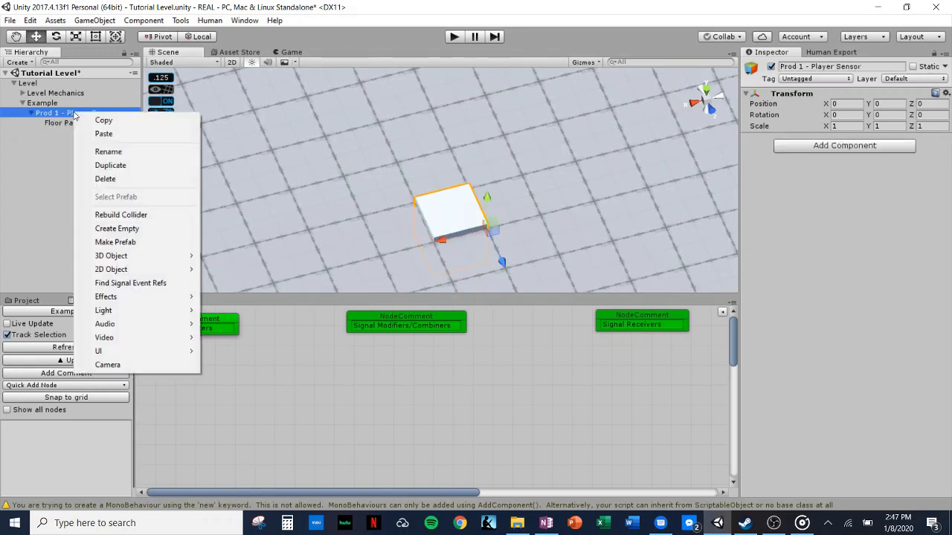
pyautogui.click(137, 229)
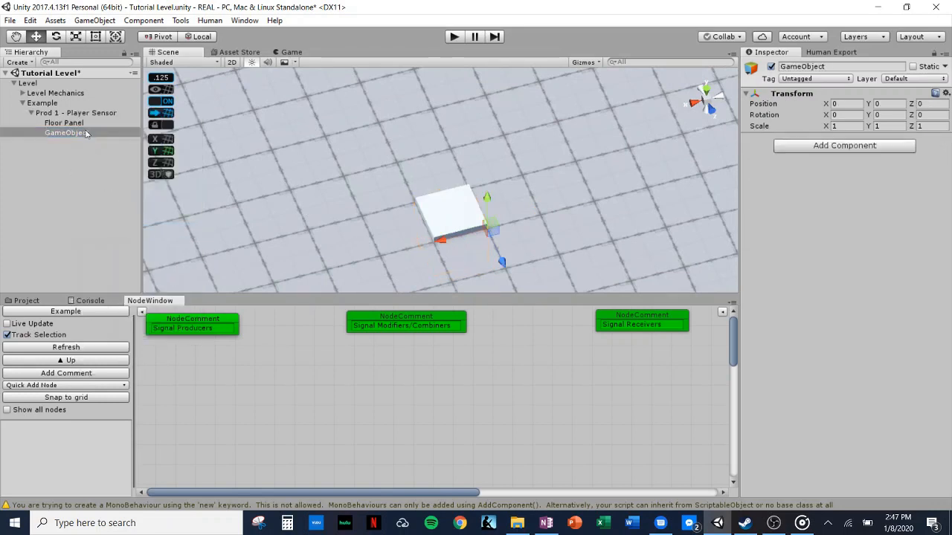
# Add a Box Collider and a Trigger Volume component to the new empty object under Prod 1 - Player Sensor
pyautogui.click(844, 149)
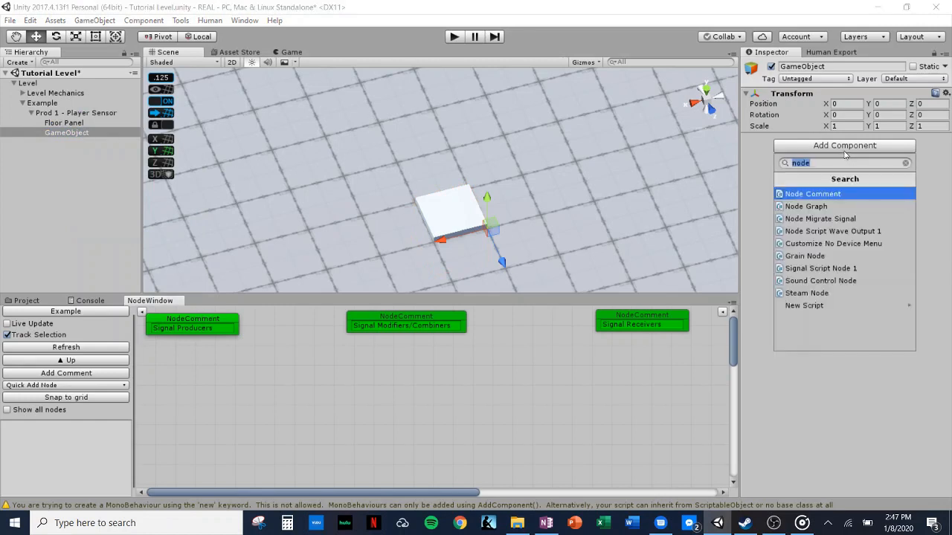
pyautogui.write('box')
pyautogui.press('Return')
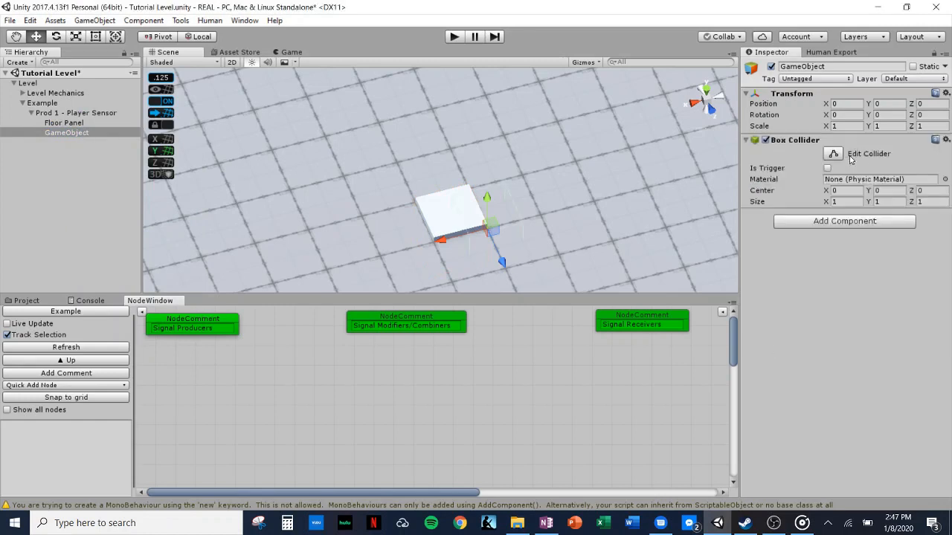
pyautogui.click(857, 222)
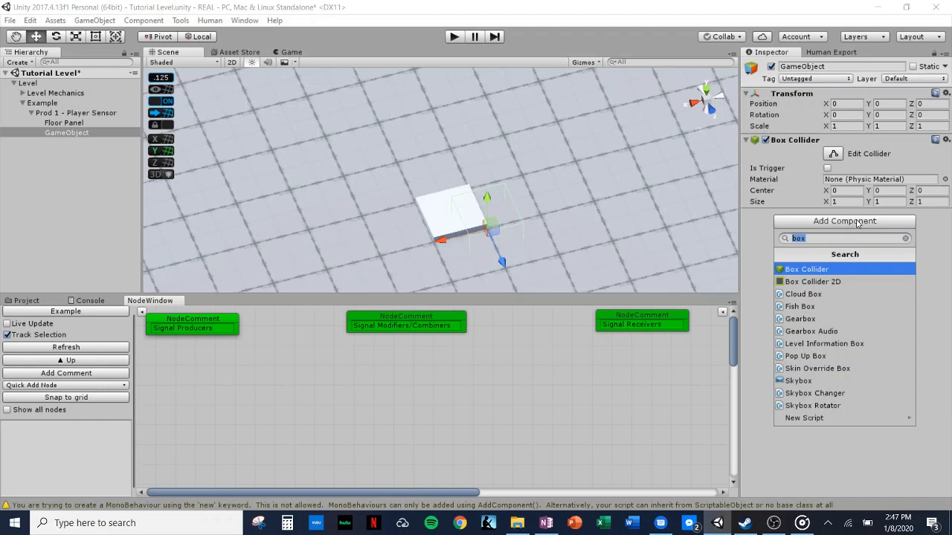
pyautogui.write('trigger vo')
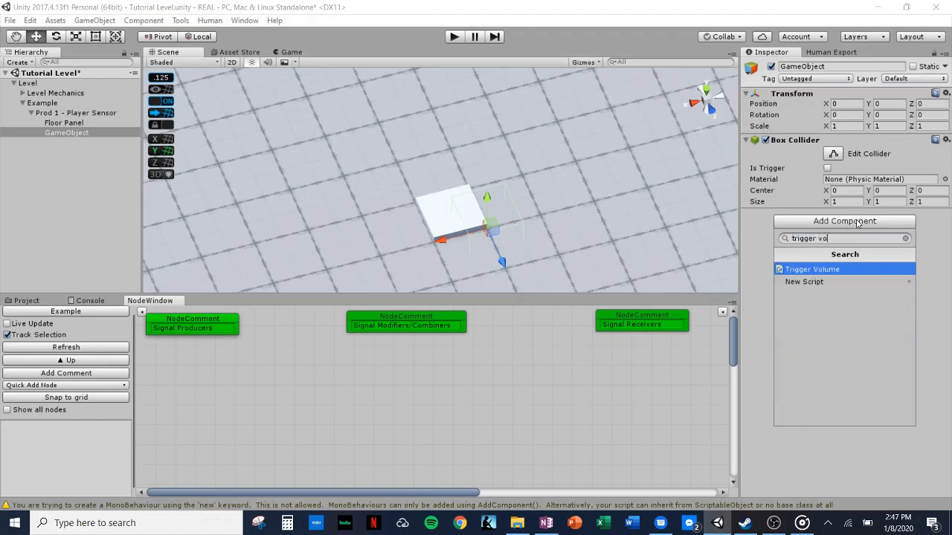
pyautogui.press('Return')
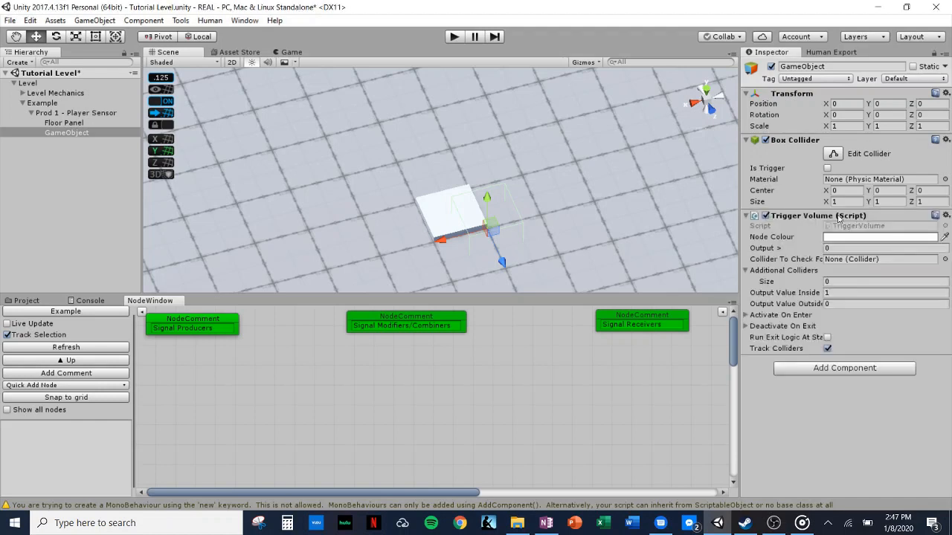
# Rename the empty object holding the Trigger Volume as "Player Sensor"
pyautogui.click(780, 67)
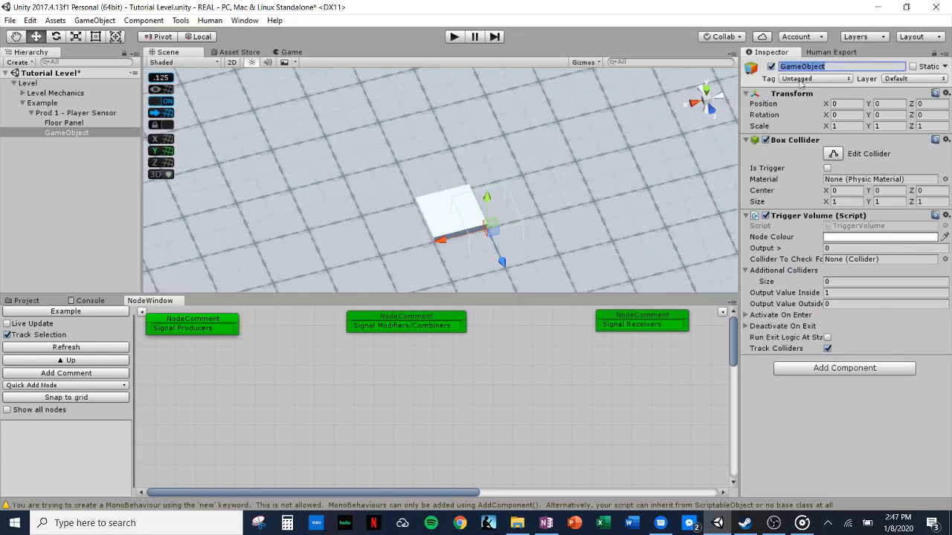
pyautogui.write('Player S')
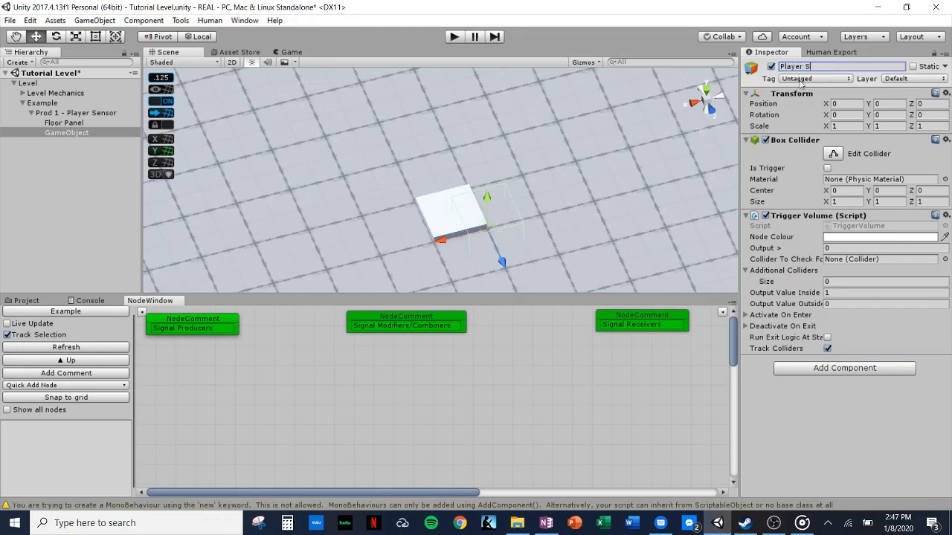
pyautogui.write('ensor')
pyautogui.press('Return')
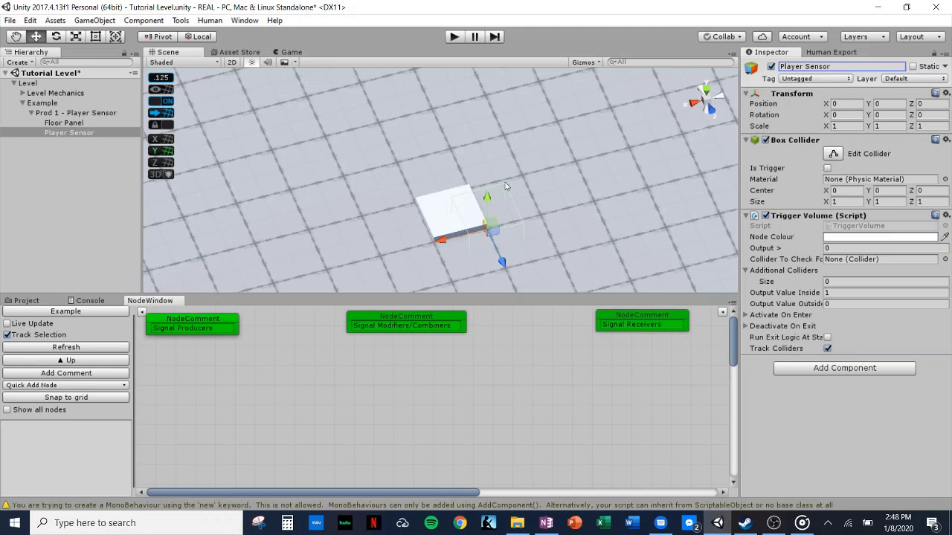
# Make the Player Sensor's box collider a trigger and move the object above the floor panel to X 0.5, Y 0.625, Z -0.5
pyautogui.moveTo(500, 259); pyautogui.dragTo(495, 249)
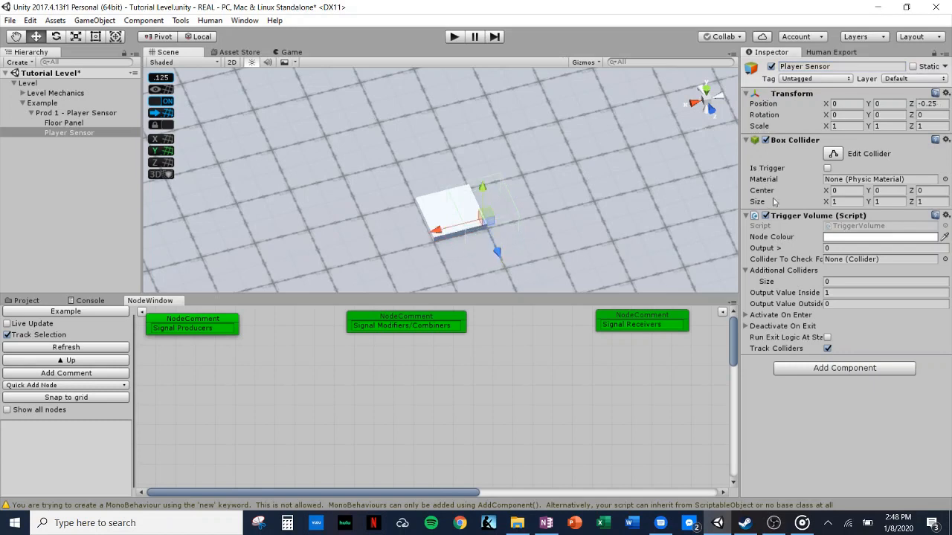
pyautogui.click(828, 169)
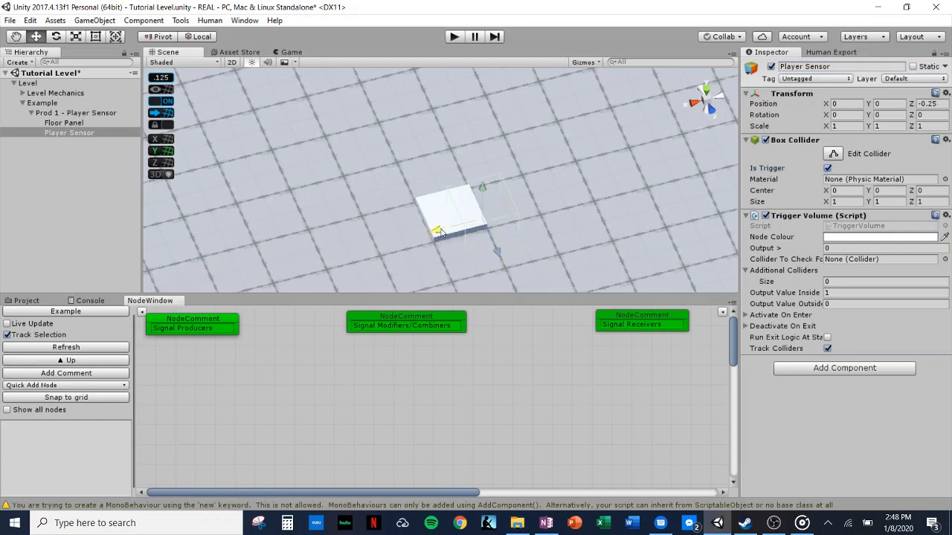
pyautogui.moveTo(436, 229); pyautogui.dragTo(415, 249)
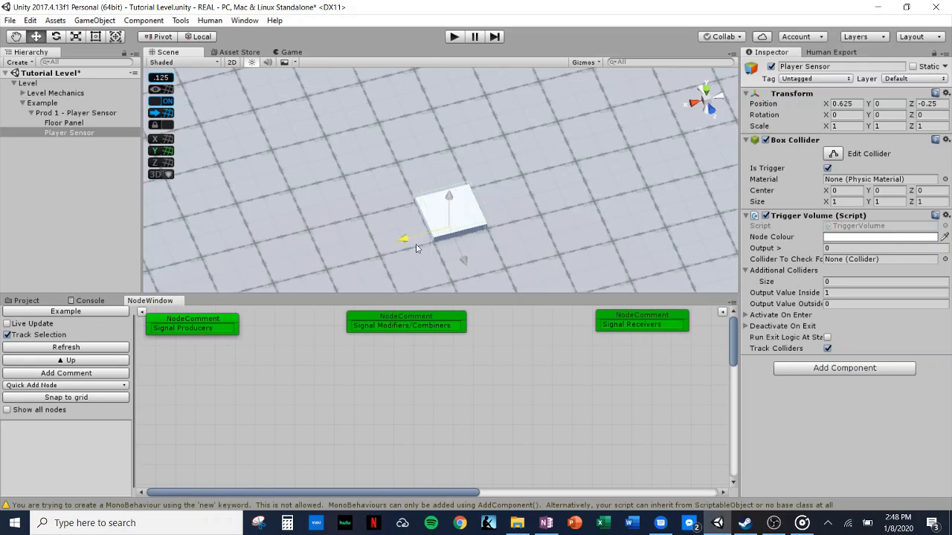
pyautogui.moveTo(454, 195); pyautogui.dragTo(449, 166)
pyautogui.click(706, 89)
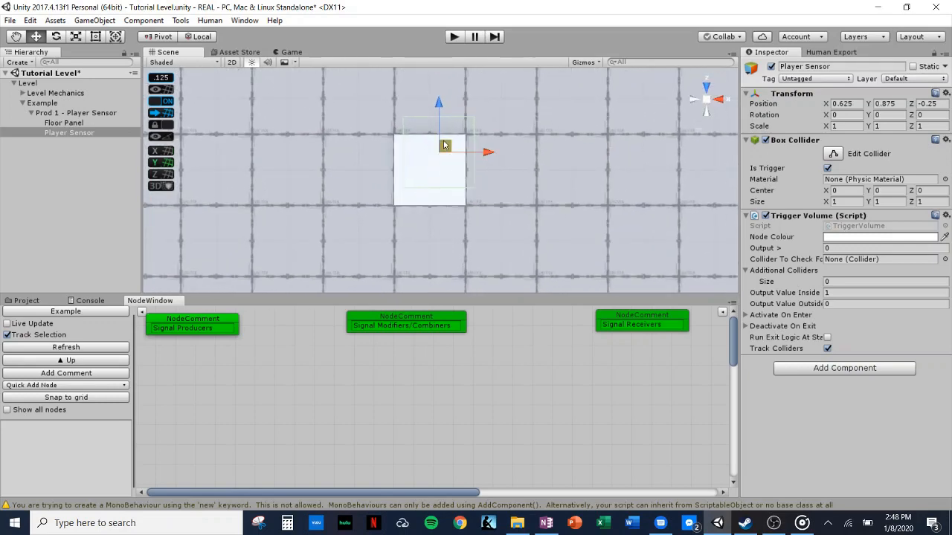
pyautogui.moveTo(443, 144); pyautogui.dragTo(435, 162)
pyautogui.moveTo(573, 204); pyautogui.dragTo(413, 119, button='right')
pyautogui.moveTo(520, 185); pyautogui.dragTo(457, 137, button='right')
pyautogui.moveTo(457, 139); pyautogui.dragTo(457, 155)
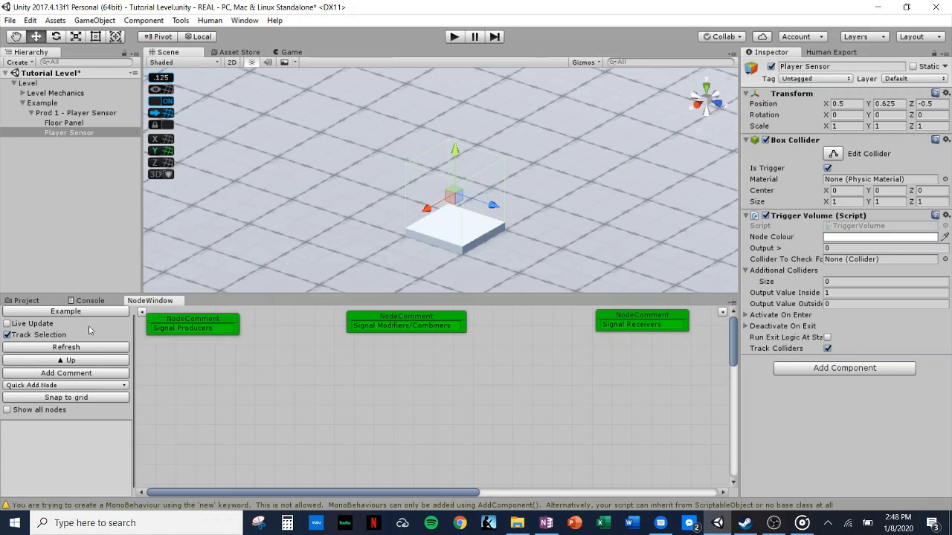
# With Live Update enabled, place the Player Sensor node below the Signal Producers comment and play-test its output
pyautogui.click(7, 324)
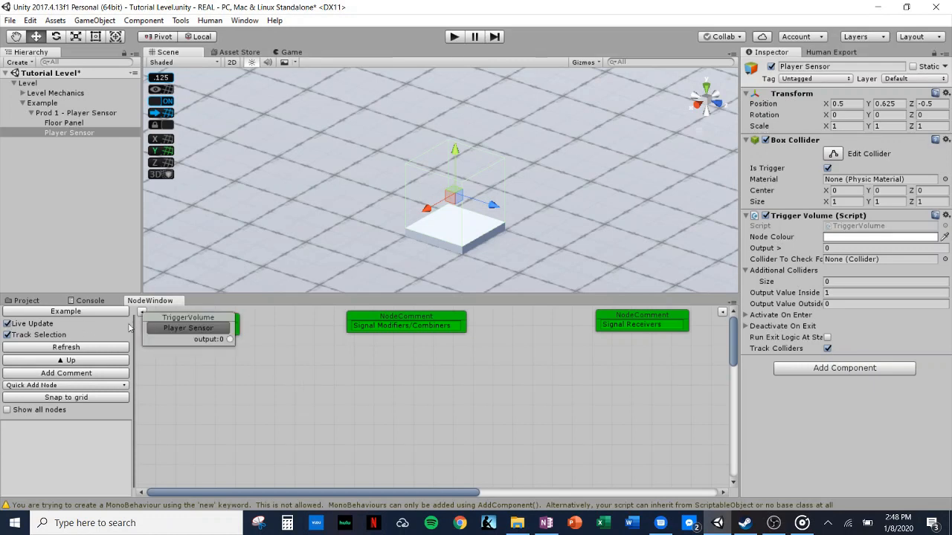
pyautogui.moveTo(187, 322); pyautogui.dragTo(196, 349)
pyautogui.click(449, 39)
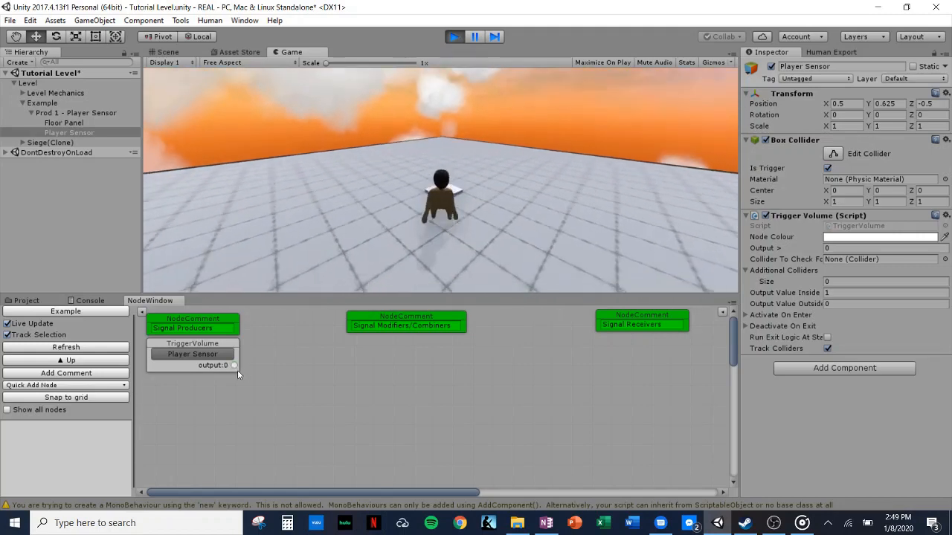
pyautogui.click(454, 37)
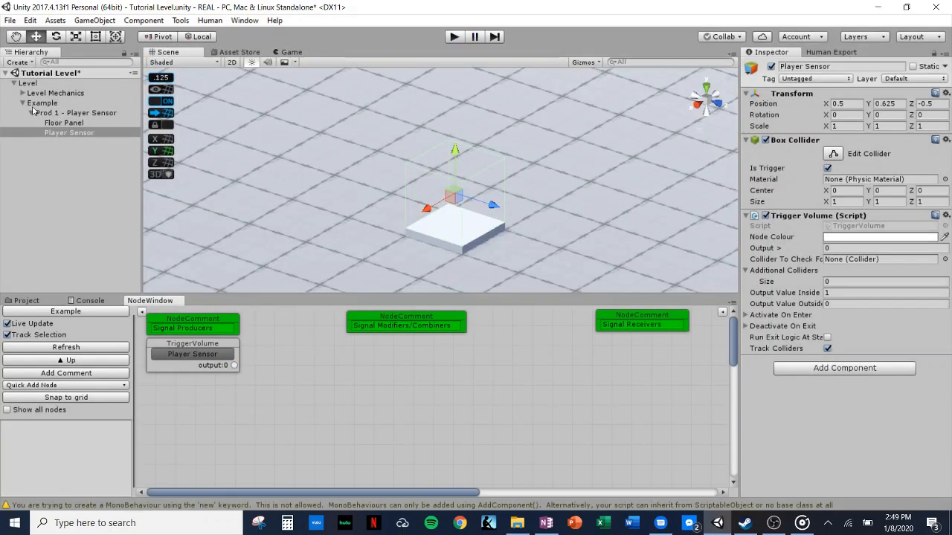
# Create an empty child object under Example and name it "Prod 2 - Grab Sensor"
pyautogui.click(32, 113)
pyautogui.click(42, 103)
pyautogui.rightClick(42, 104)
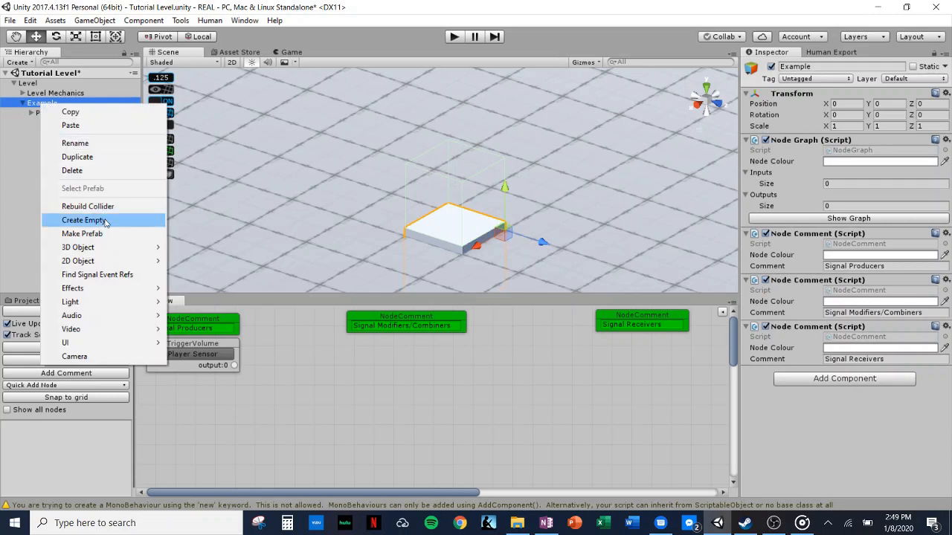
pyautogui.click(105, 221)
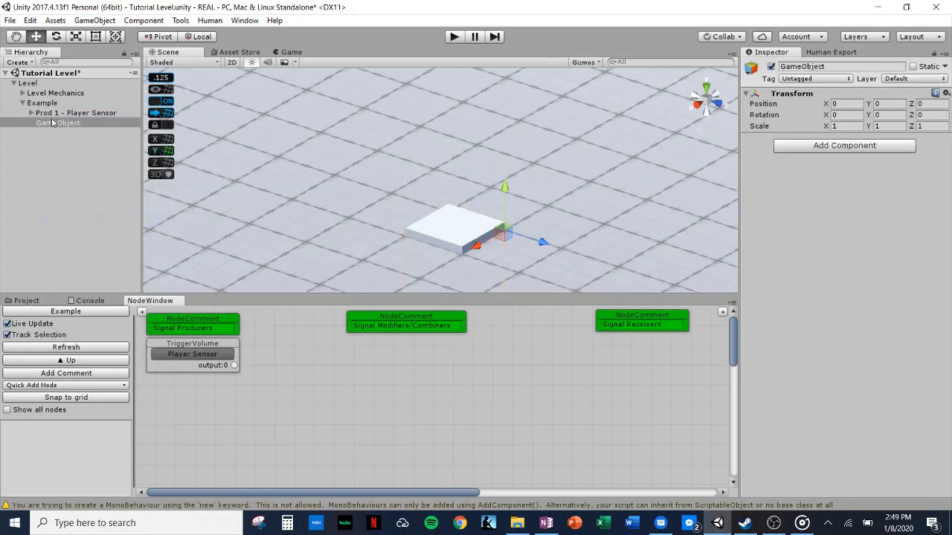
pyautogui.click(62, 122)
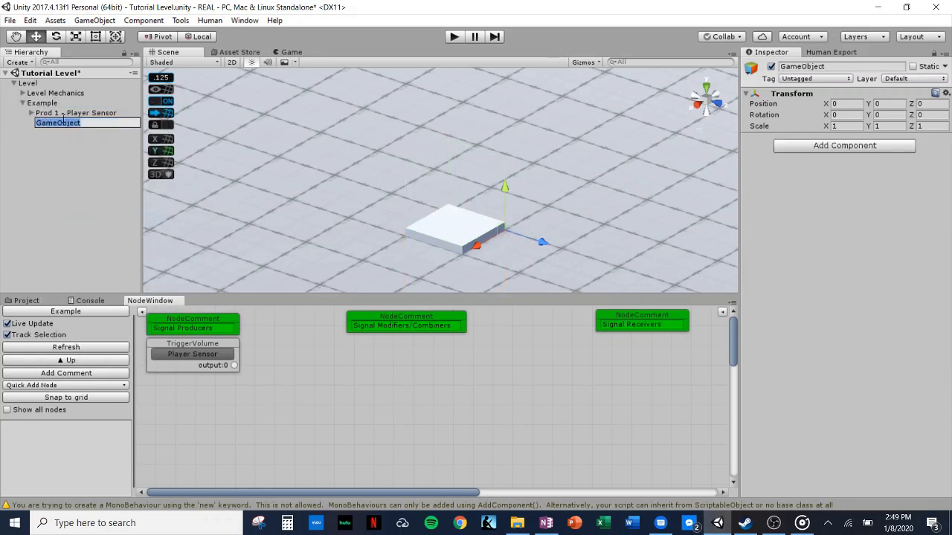
pyautogui.write('Prod 2 -')
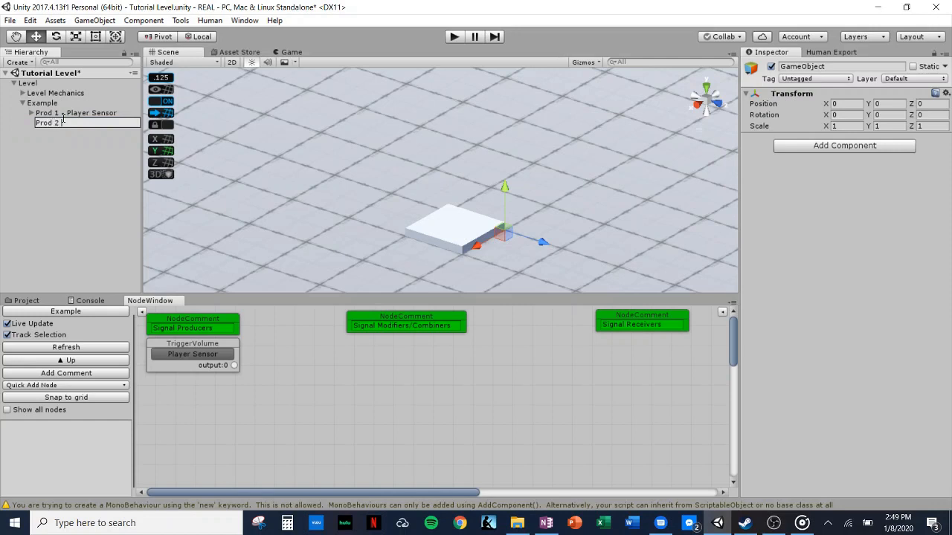
pyautogui.write(' Grab Sensor')
pyautogui.press('Return')
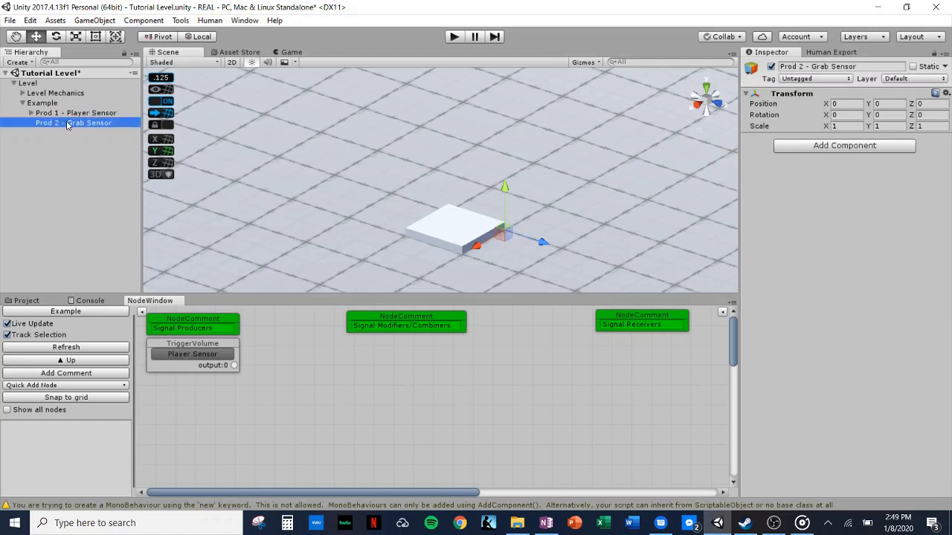
# Add a cube under Prod 2 - Grab Sensor and move it to X 0.5, Y 0.375, Z 0.5
pyautogui.rightClick(67, 125)
pyautogui.moveTo(128, 266)
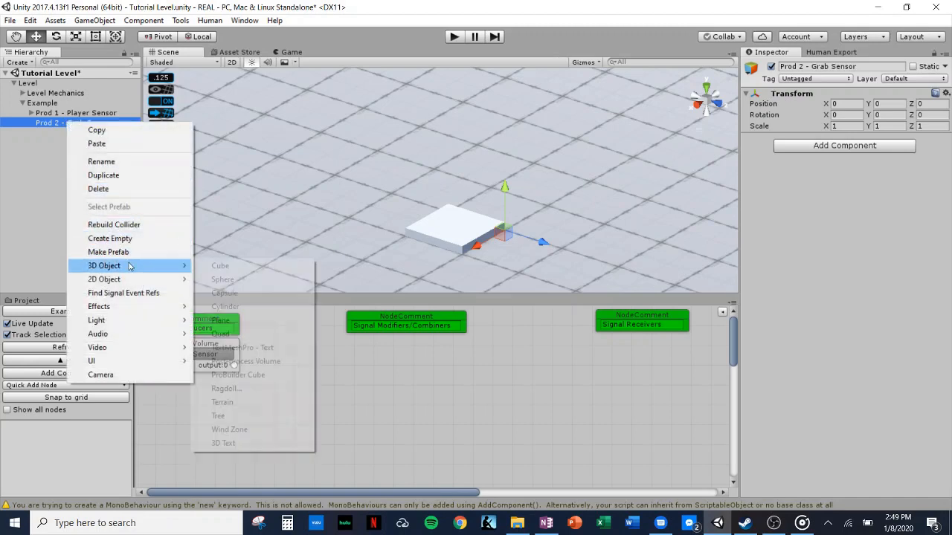
pyautogui.click(237, 266)
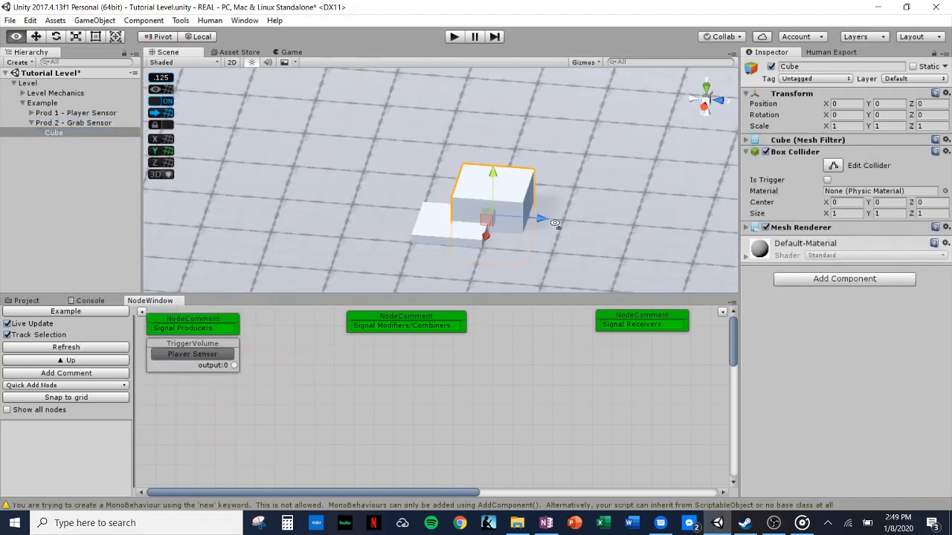
pyautogui.moveTo(554, 223)
pyautogui.mouseDown()
pyautogui.moveTo(533, 237)
pyautogui.moveTo(573, 240)
pyautogui.moveTo(552, 228)
pyautogui.mouseUp()
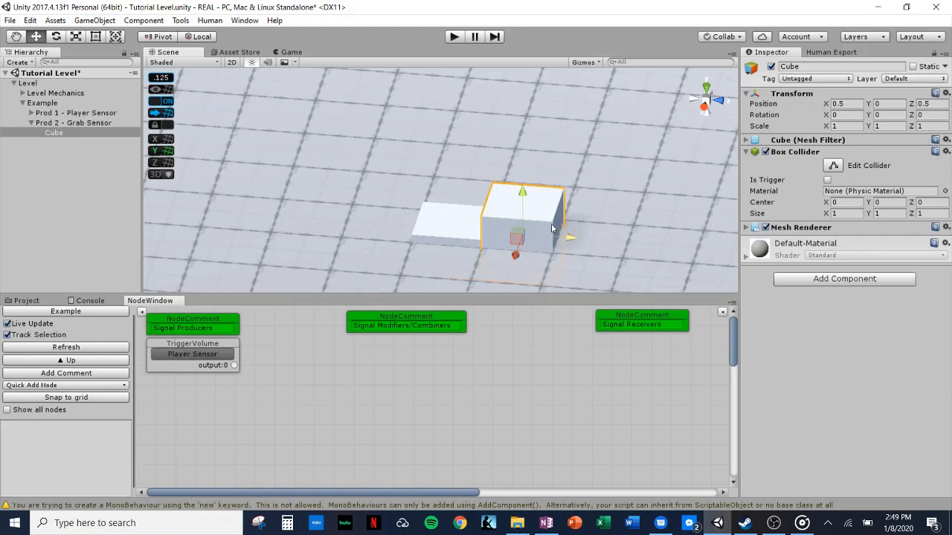
pyautogui.moveTo(524, 199); pyautogui.dragTo(521, 162)
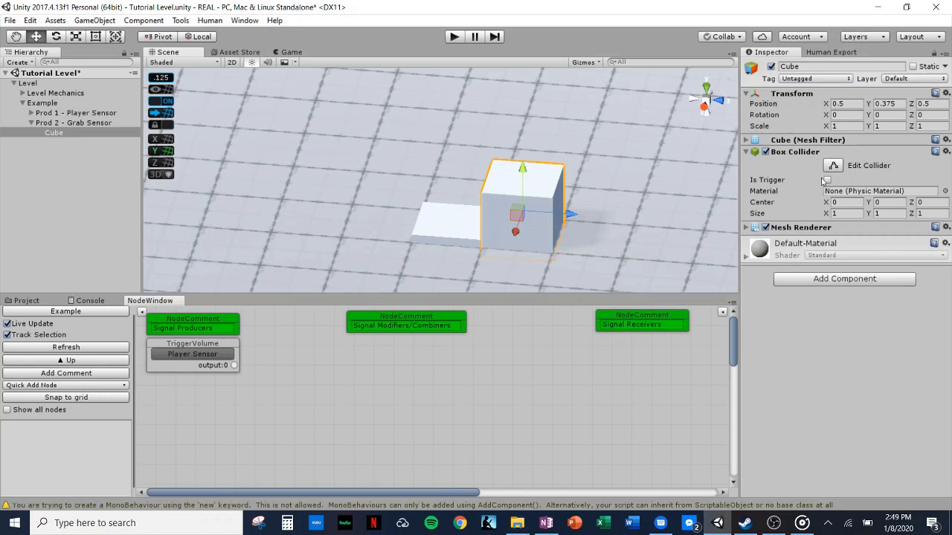
# Add a Grab Sensor component to the cube under Prod 2 - Grab Sensor and rename the cube as "Grab Sensor"
pyautogui.click(823, 278)
pyautogui.write('grab')
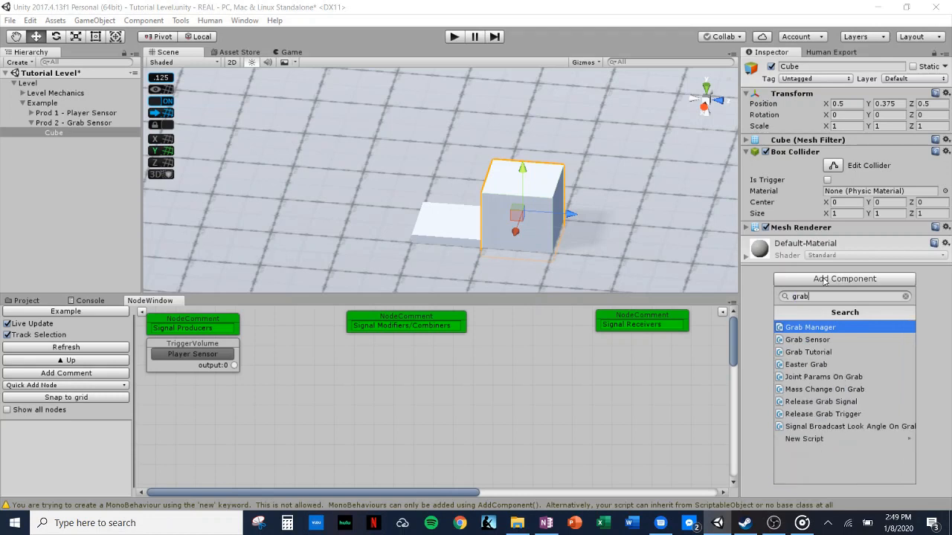
pyautogui.click(825, 339)
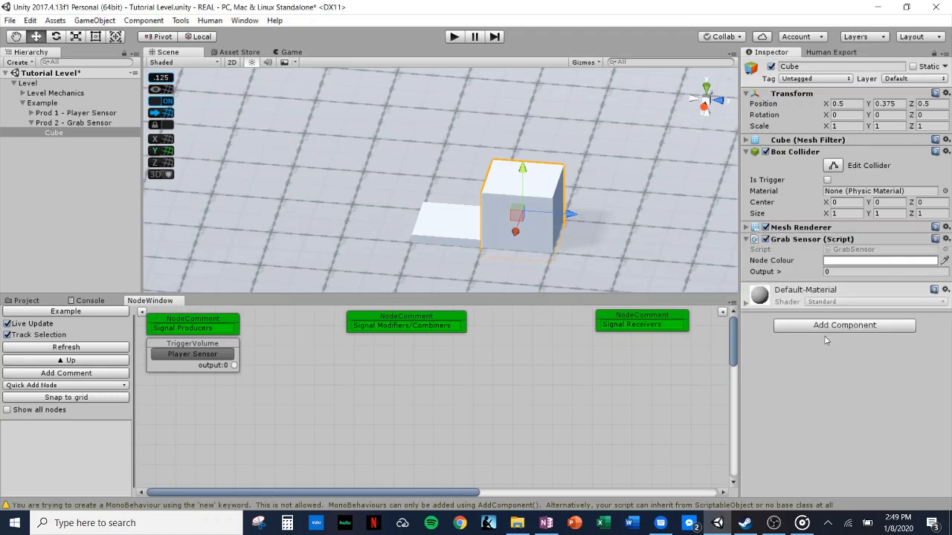
pyautogui.click(803, 66)
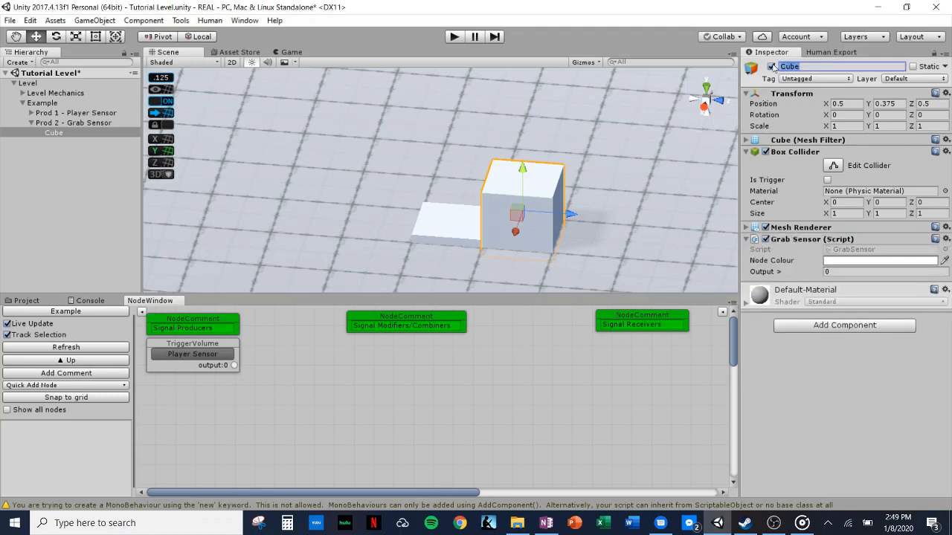
pyautogui.write('Grab Sensor')
pyautogui.click(389, 385)
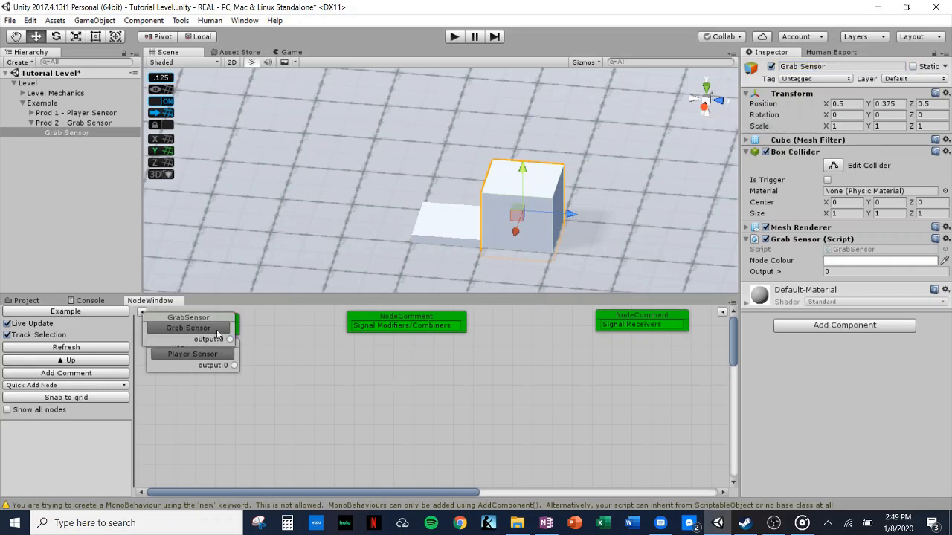
# Place the Grab Sensor node directly below the Player Sensor node and play-test its output
pyautogui.moveTo(211, 323); pyautogui.dragTo(216, 383)
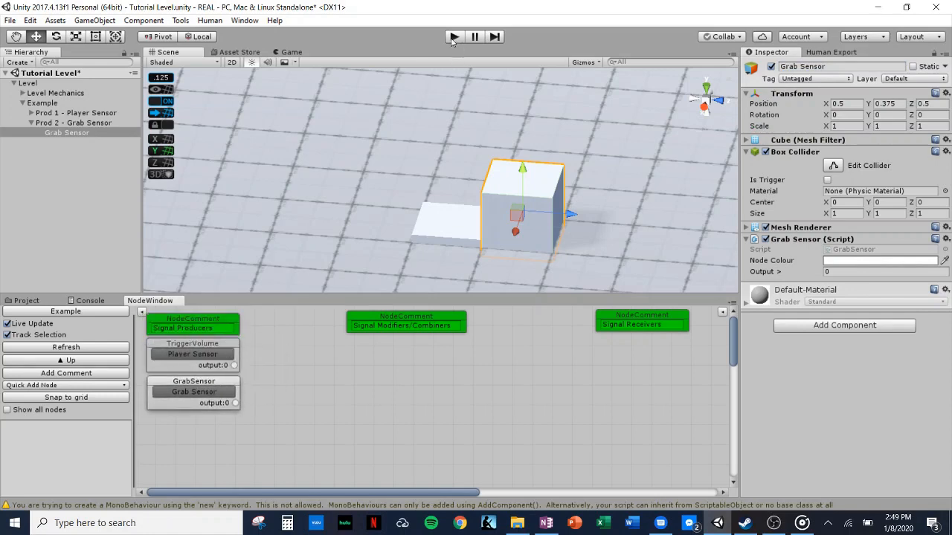
pyautogui.click(453, 37)
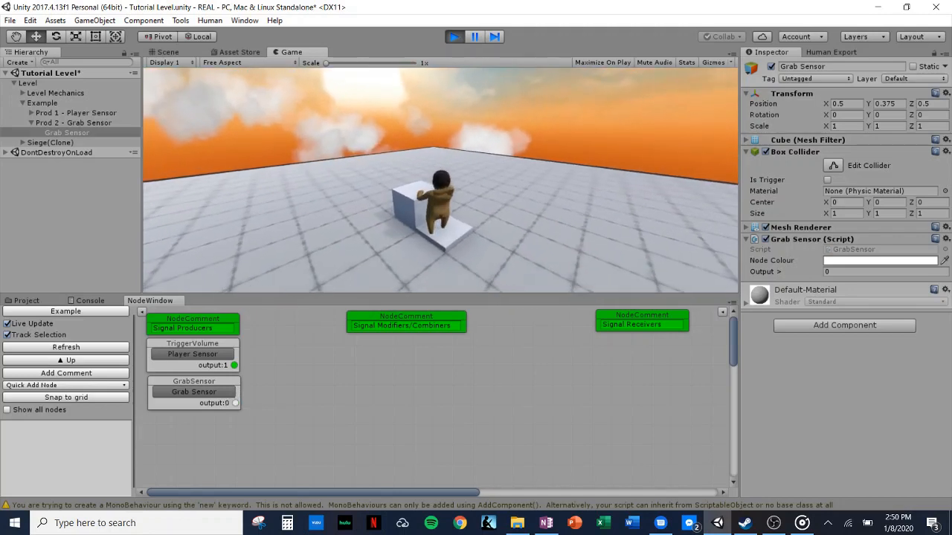
pyautogui.click(454, 36)
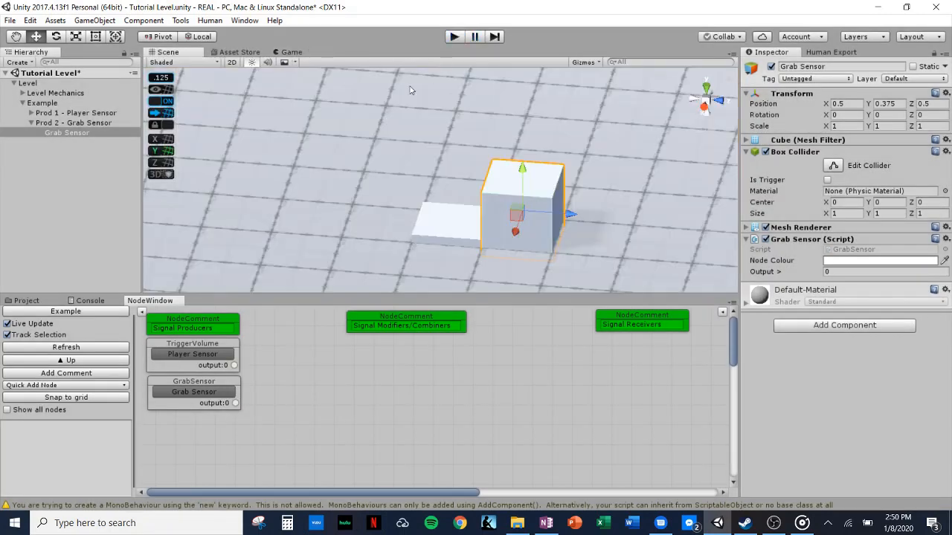
# Create an empty child object under Example and name it "Prod 3 - Object Sensor"
pyautogui.click(31, 122)
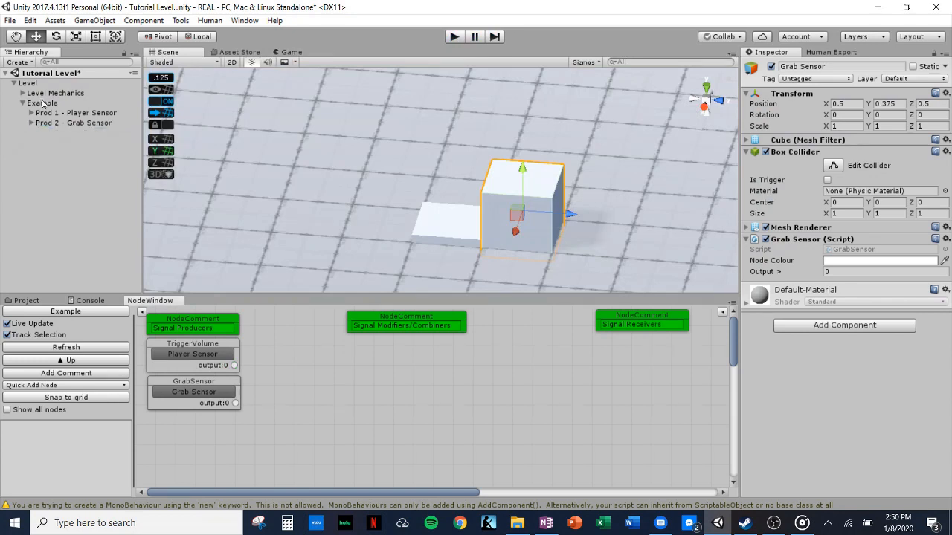
pyautogui.rightClick(43, 103)
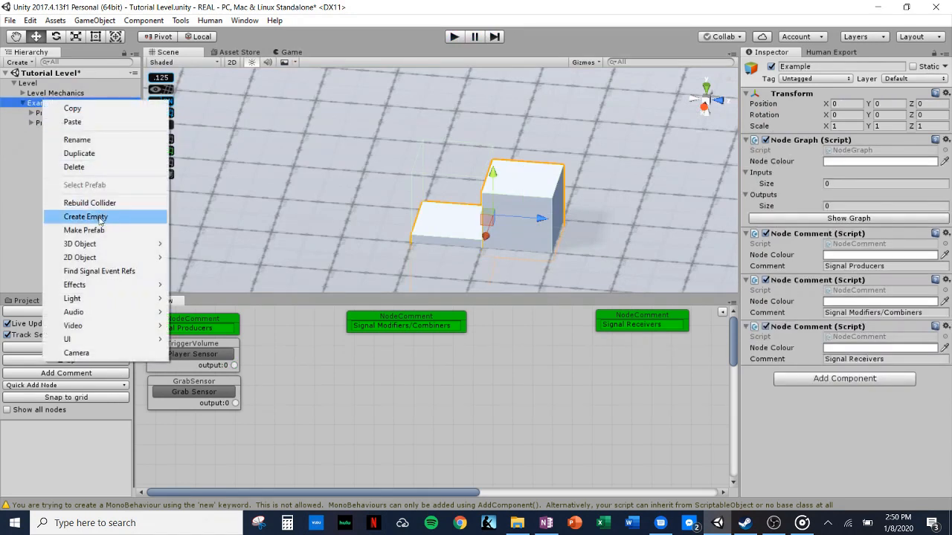
pyautogui.click(99, 218)
pyautogui.click(47, 133)
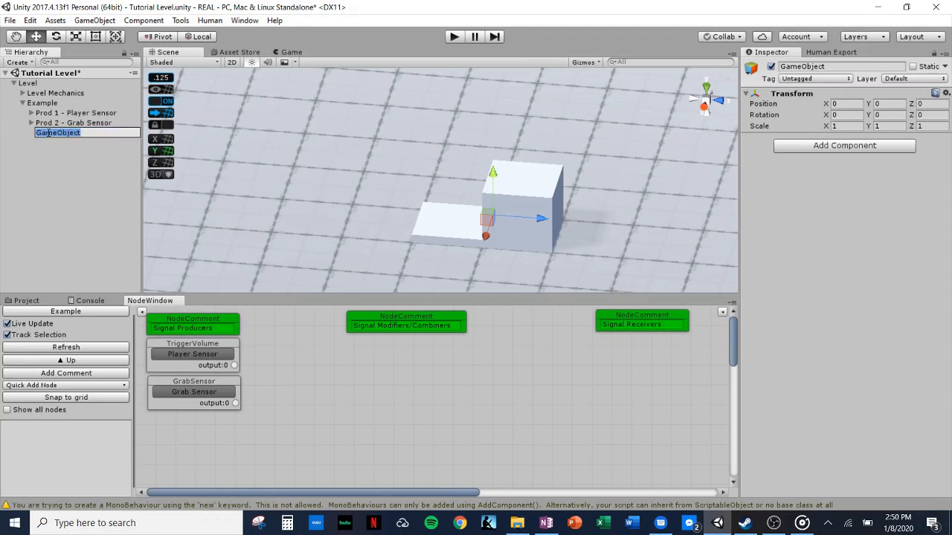
pyautogui.write('Prod 3 - ')
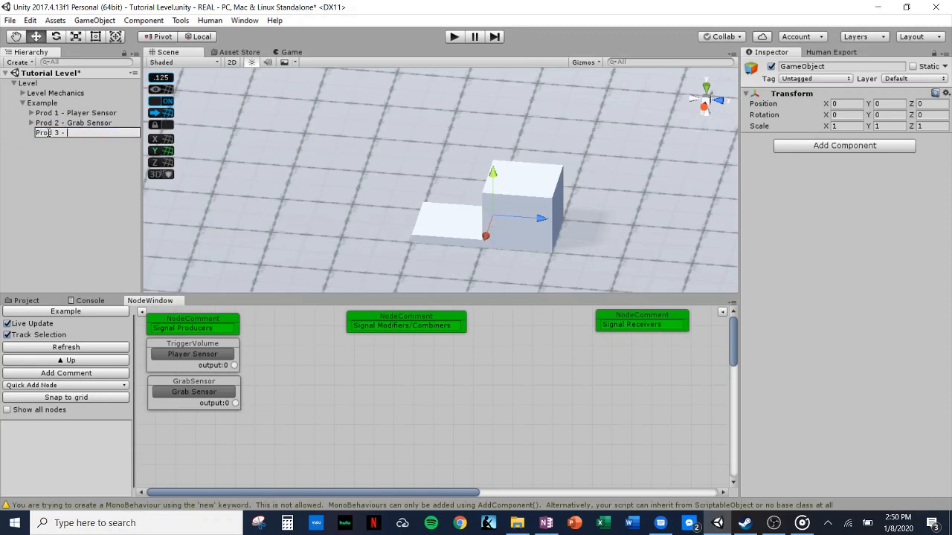
pyautogui.write('Object Sensor')
pyautogui.press('Return')
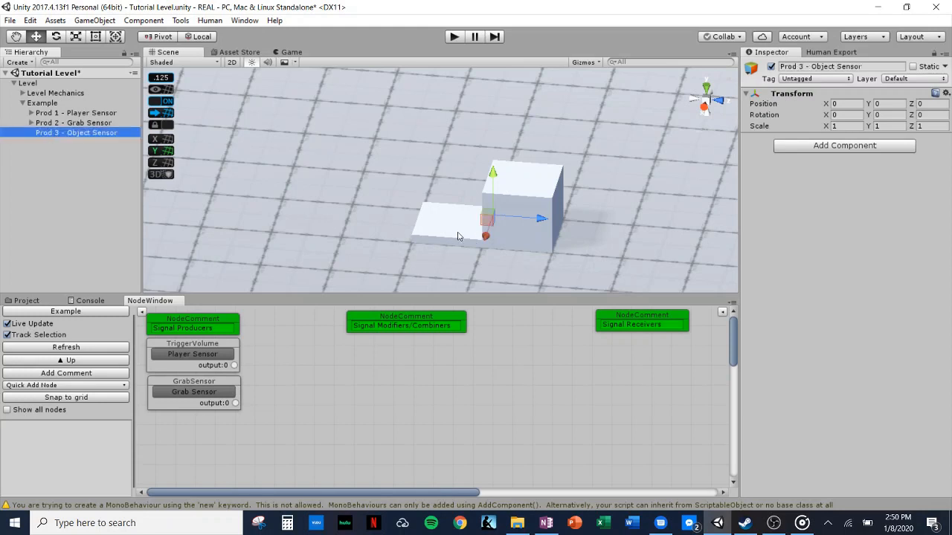
pyautogui.rightClick(63, 134)
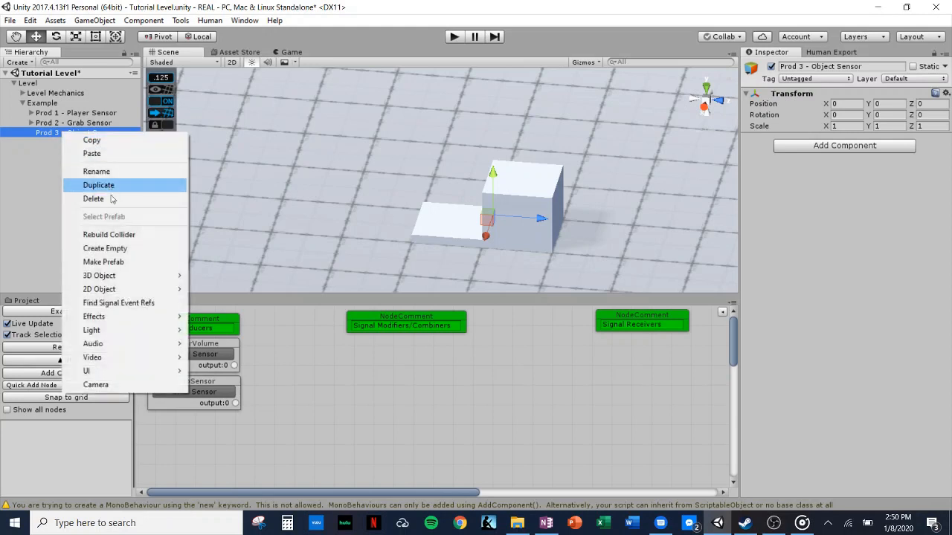
pyautogui.click(111, 247)
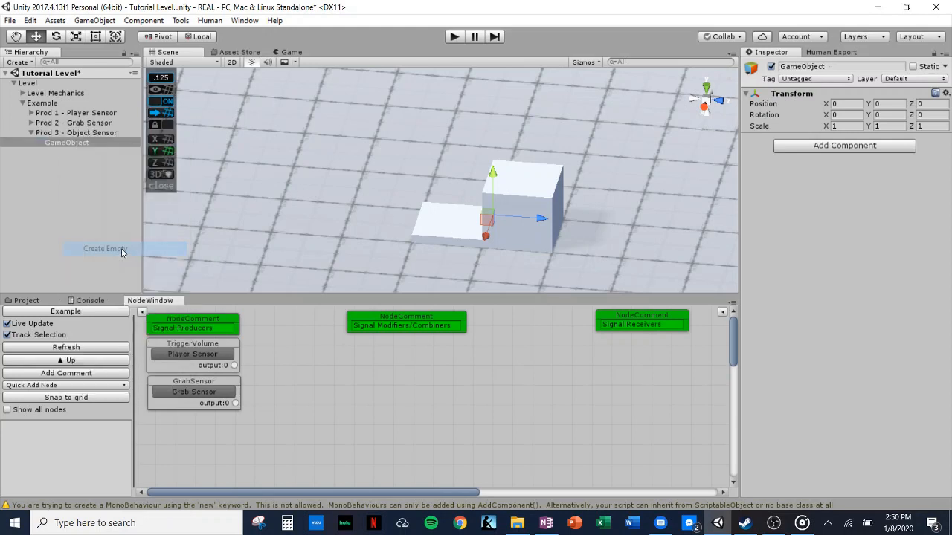
pyautogui.click(63, 142)
pyautogui.press('Delete')
# Add a cube under Prod 3 - Object Sensor and move it to X 0.5, Y -0.375, Z 1.5
pyautogui.rightClick(63, 134)
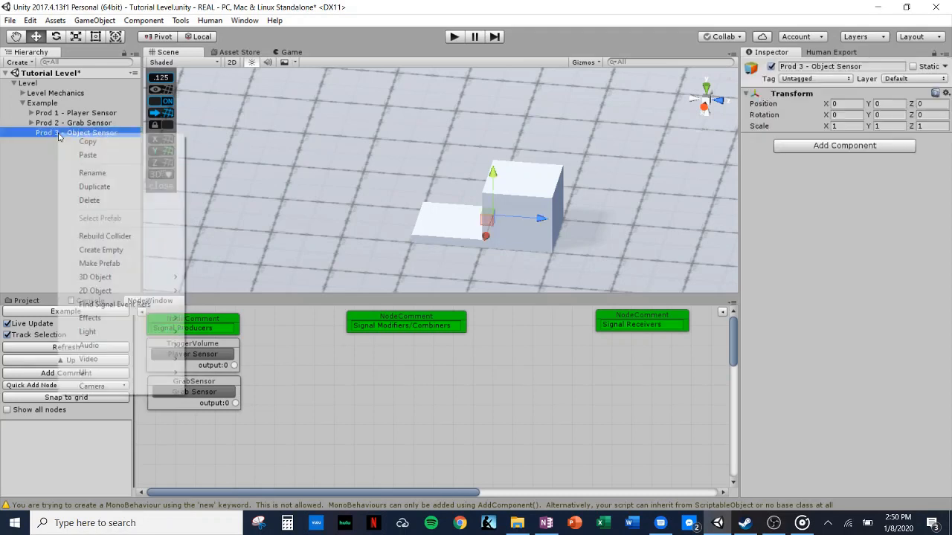
pyautogui.moveTo(120, 277)
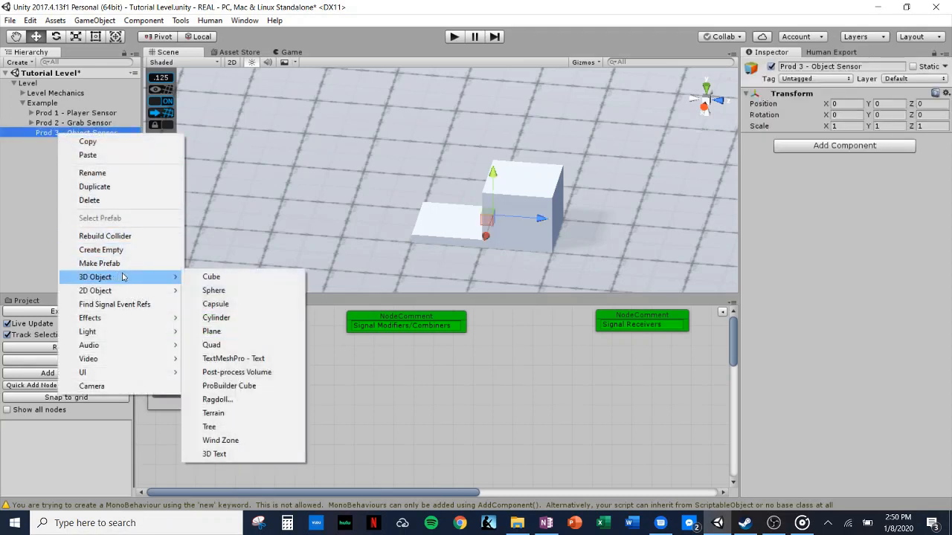
pyautogui.click(216, 277)
pyautogui.moveTo(485, 236); pyautogui.dragTo(480, 253)
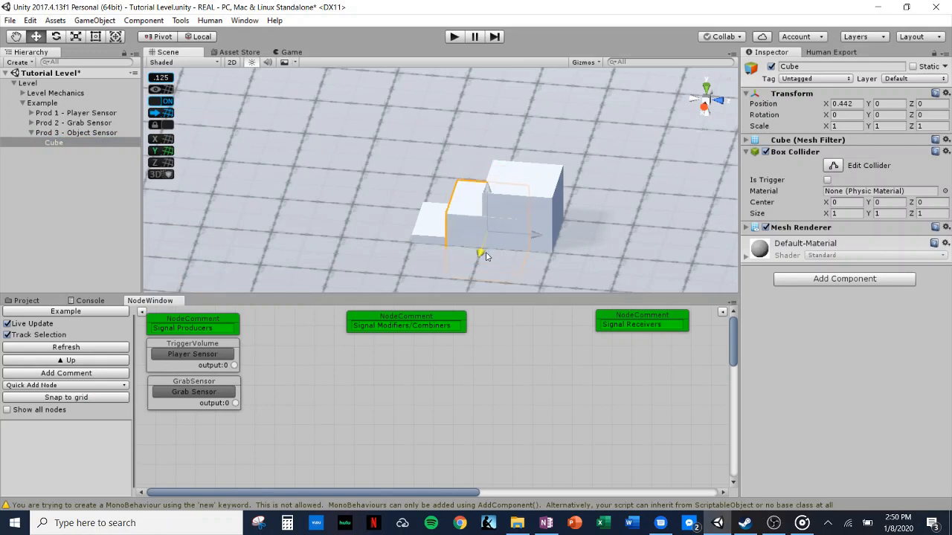
pyautogui.moveTo(529, 236); pyautogui.dragTo(637, 272)
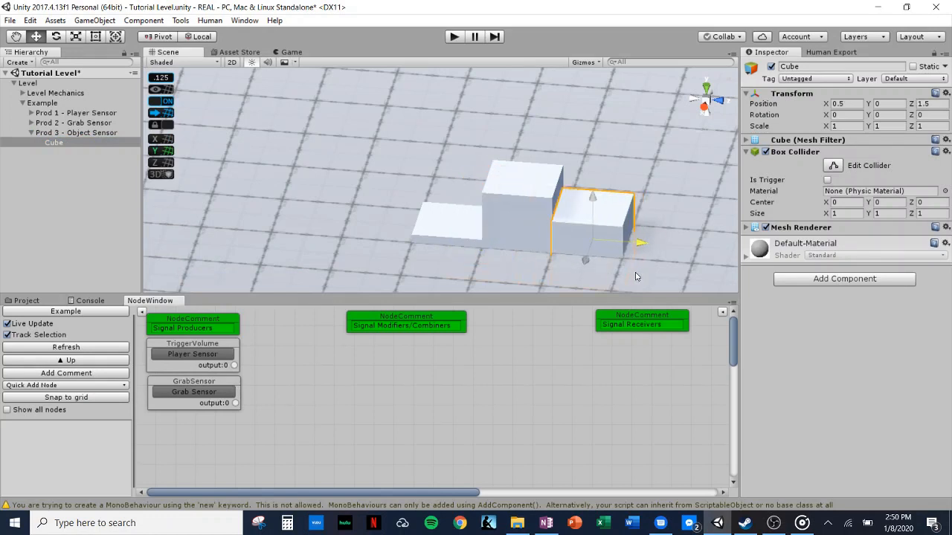
pyautogui.moveTo(593, 202); pyautogui.dragTo(587, 228)
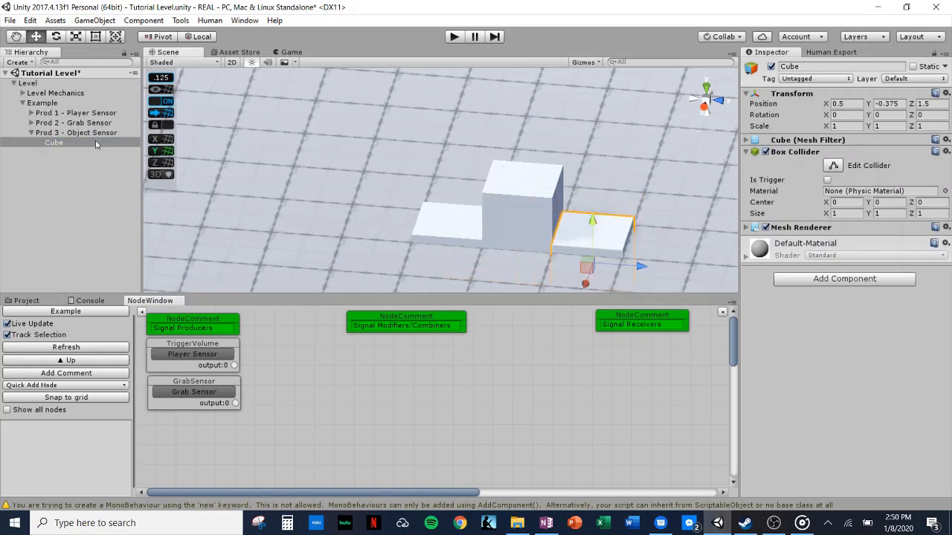
# Add a second cube under Prod 3 - Object Sensor, scaled to 0.5 on all axes, at X 1.625, Y 0.375, Z 1.5
pyautogui.rightClick(62, 134)
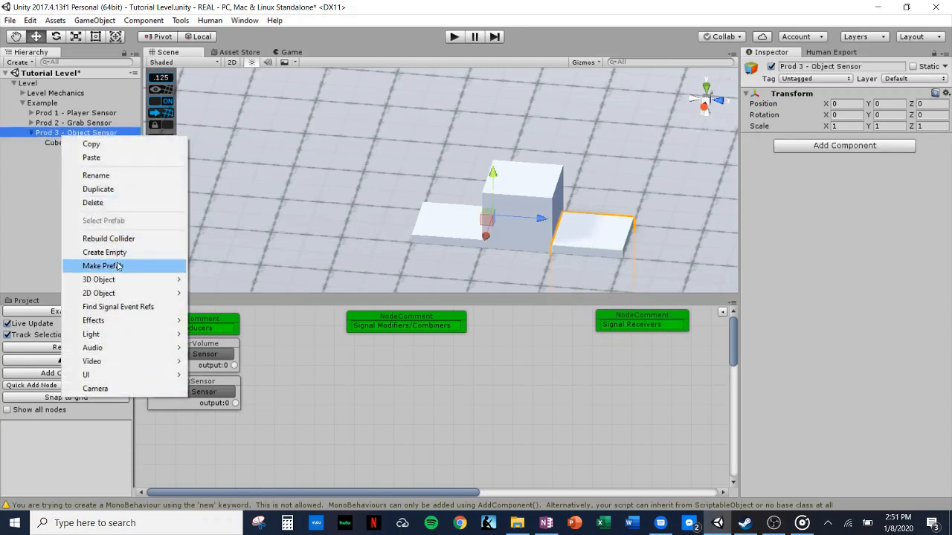
pyautogui.moveTo(120, 280)
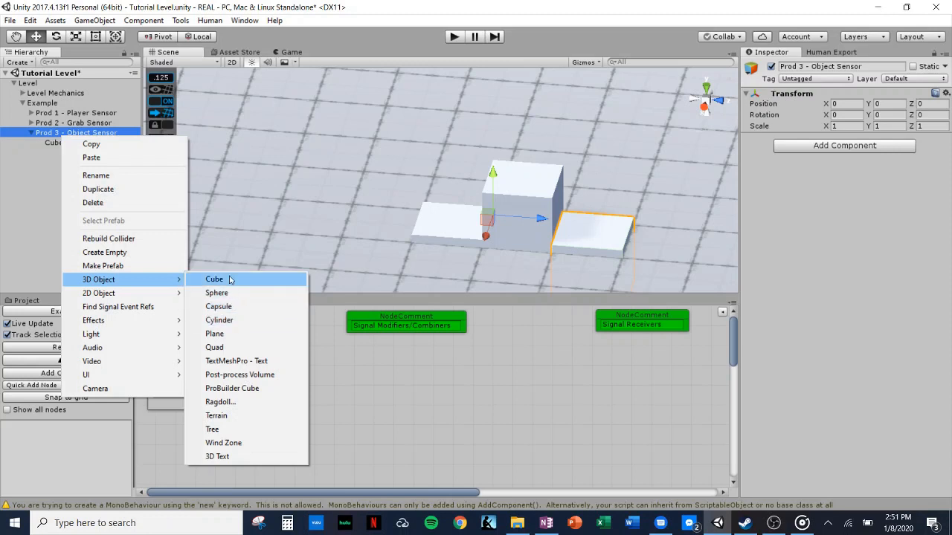
pyautogui.click(230, 280)
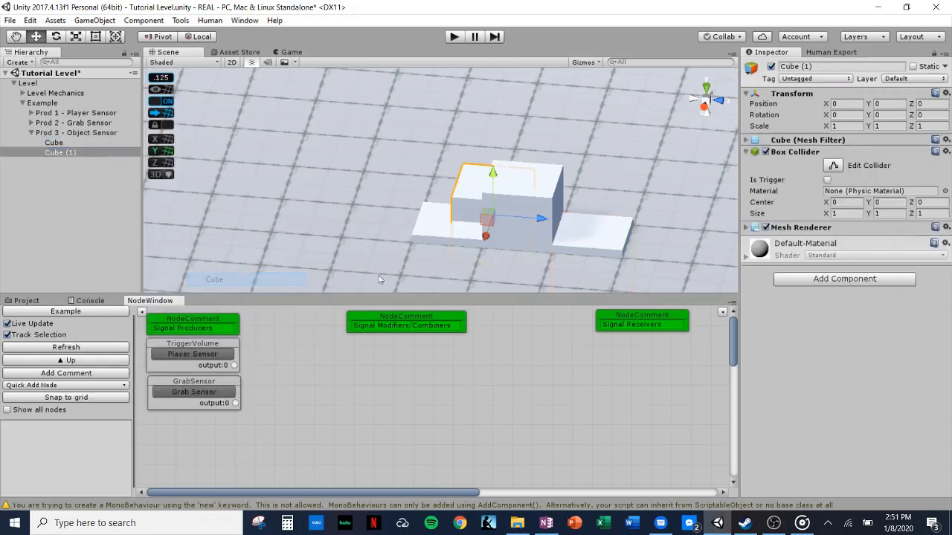
pyautogui.click(841, 126)
pyautogui.write('0.5')
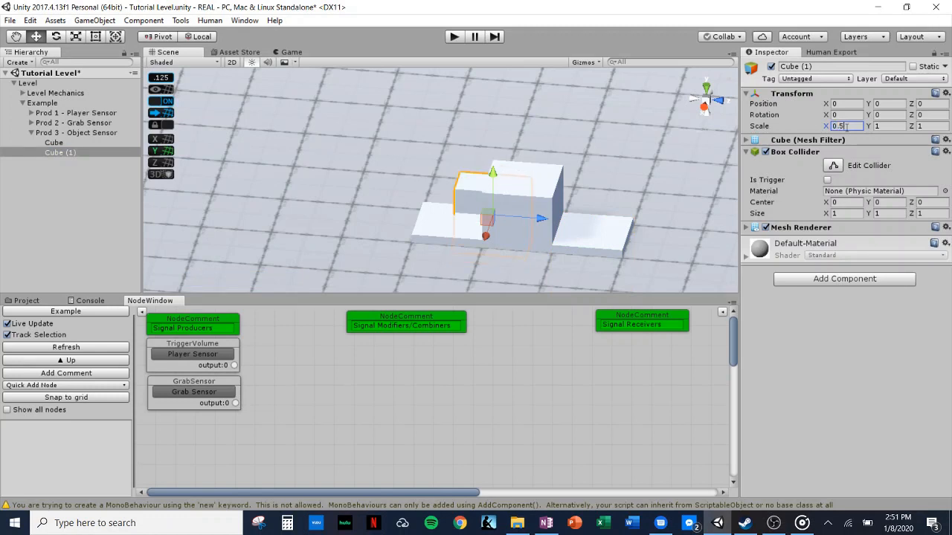
pyautogui.press('Tab')
pyautogui.write('0.5')
pyautogui.press('Tab')
pyautogui.write('0.5')
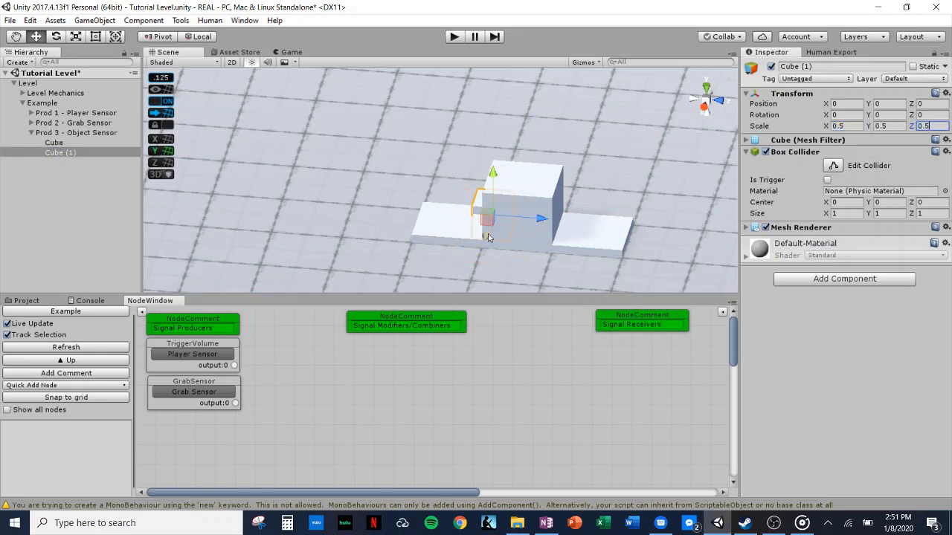
pyautogui.moveTo(488, 237); pyautogui.dragTo(622, 308)
pyautogui.moveTo(579, 236); pyautogui.dragTo(578, 212)
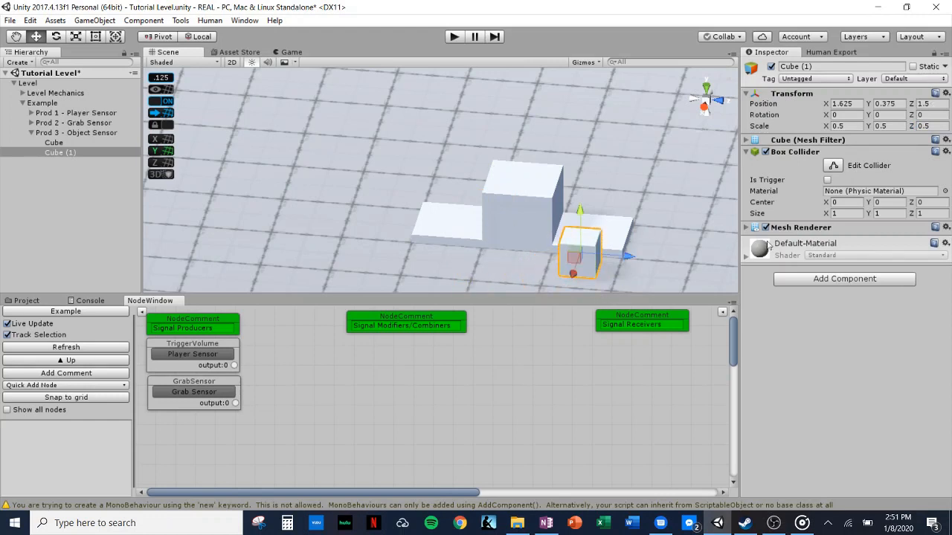
# Add a Rigidbody with a mass of 25 to the small cube and move the cube to X 2.5
pyautogui.click(865, 280)
pyautogui.write('Rigi')
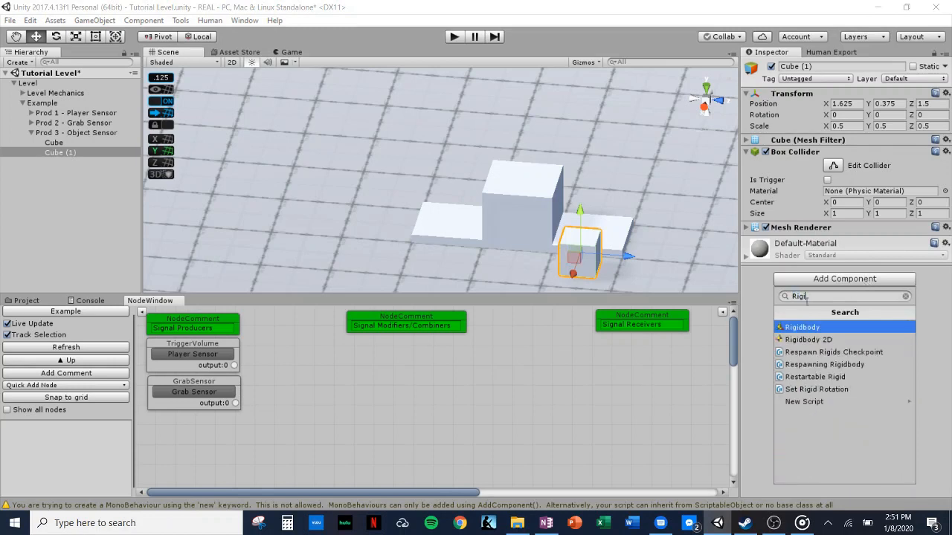
pyautogui.click(803, 330)
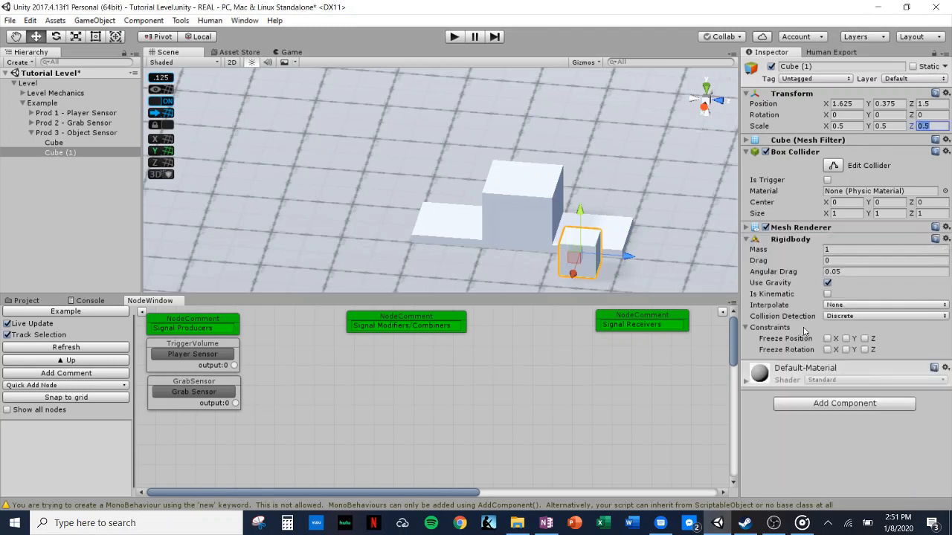
pyautogui.click(838, 249)
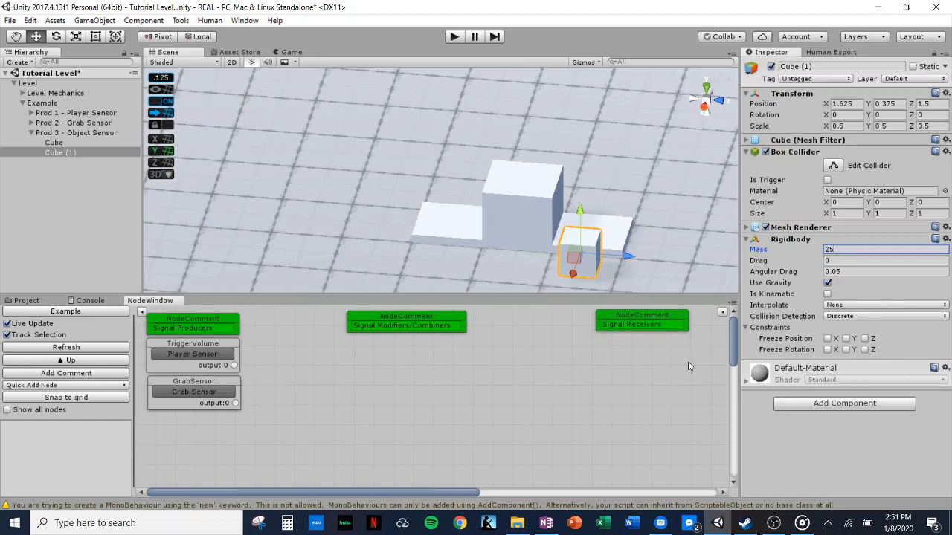
pyautogui.keyDown('alt'); pyautogui.moveTo(622, 235); pyautogui.dragTo(535, 183); pyautogui.keyUp('alt')
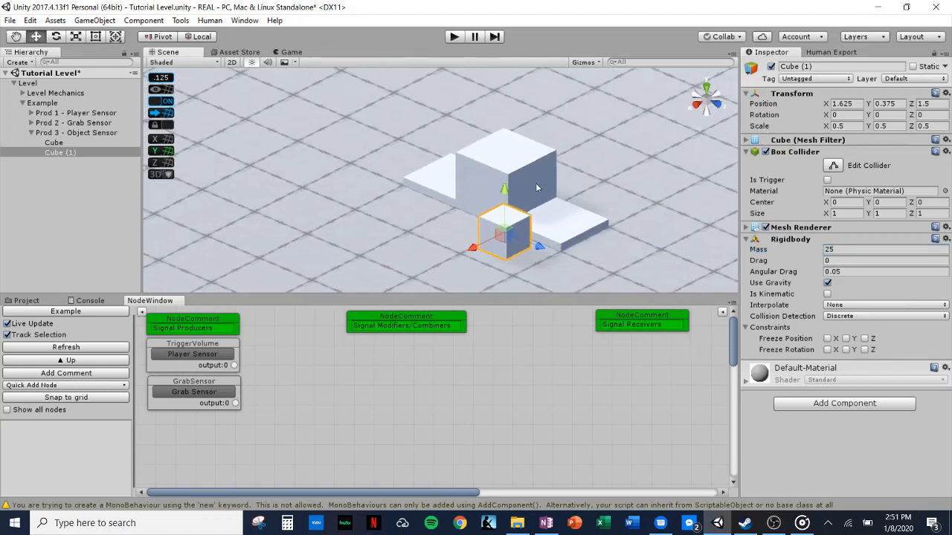
pyautogui.moveTo(476, 249); pyautogui.dragTo(391, 261)
# Create an empty child object under Prod 3 - Object Sensor
pyautogui.click(52, 133)
pyautogui.rightClick(53, 133)
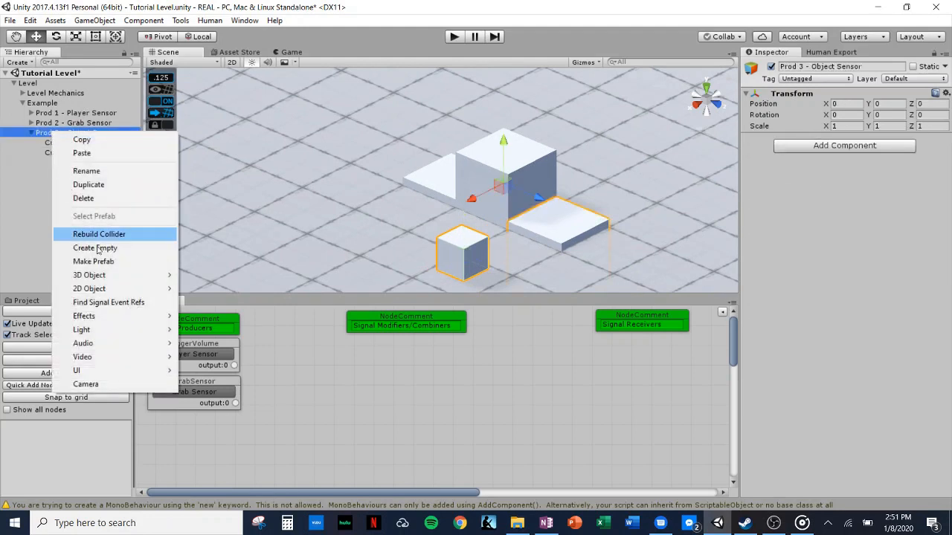
pyautogui.click(101, 250)
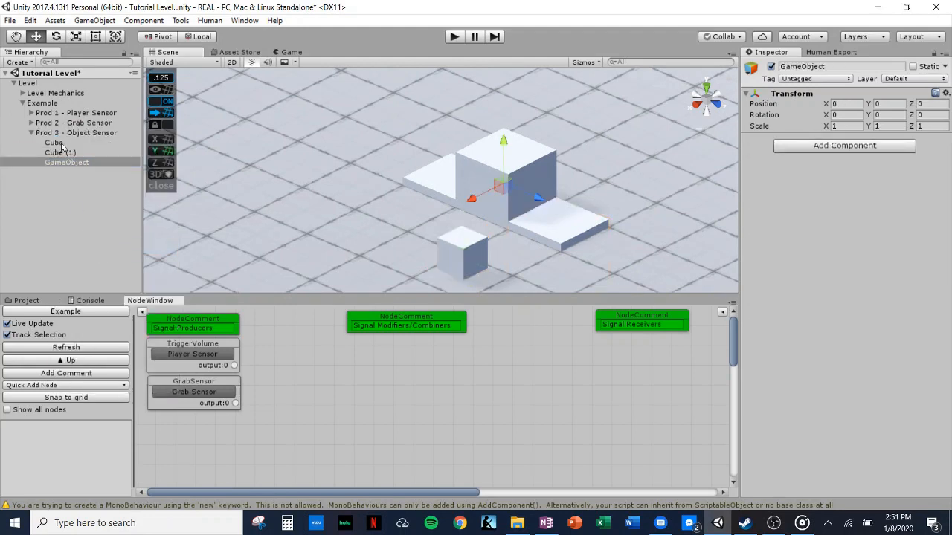
# Rename the flat cube under Prod 3 - Object Sensor as "Floor" and the small one as "Small Cube"
pyautogui.click(61, 144)
pyautogui.click(824, 66)
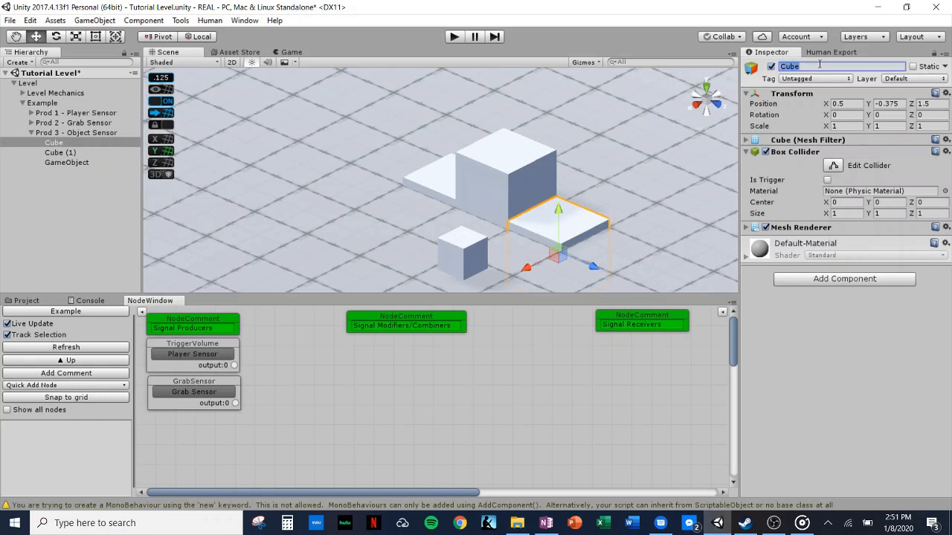
pyautogui.write('Floor')
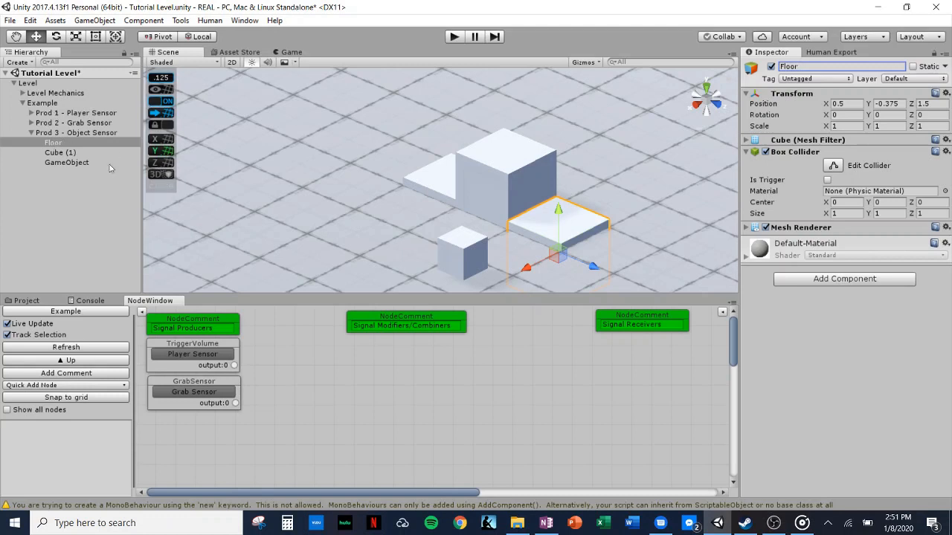
pyautogui.click(62, 153)
pyautogui.click(780, 66)
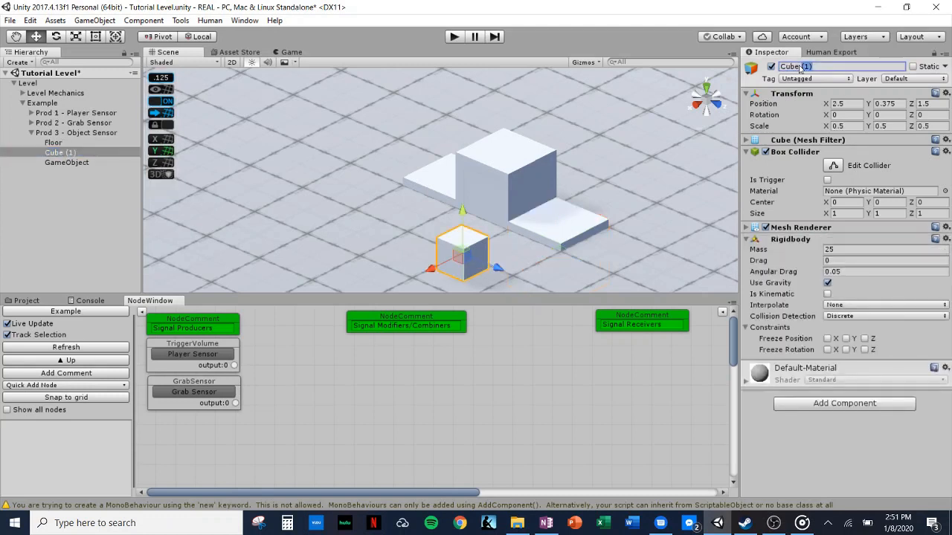
pyautogui.write('Small Cube')
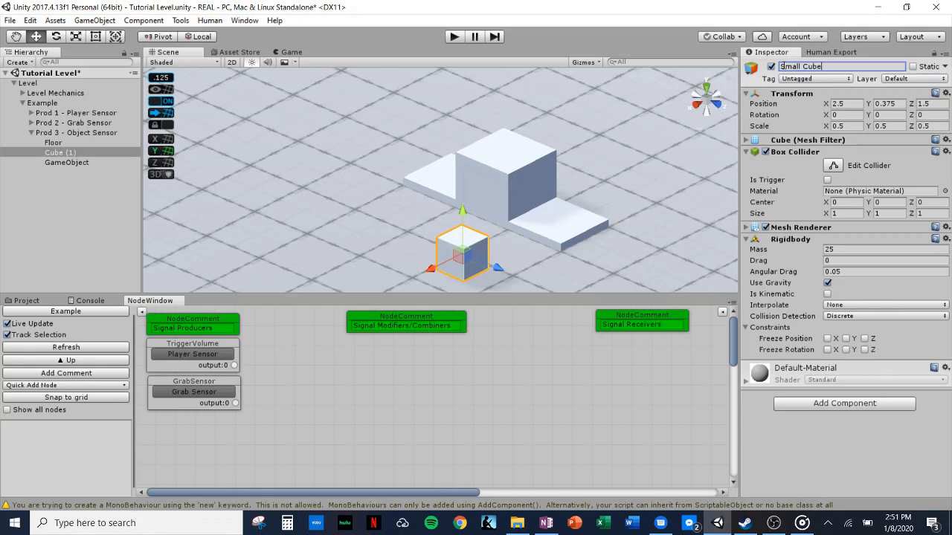
pyautogui.press('Return')
# Rename the empty object under Prod 3 - Object Sensor as "Object Collider"
pyautogui.click(64, 163)
pyautogui.click(788, 66)
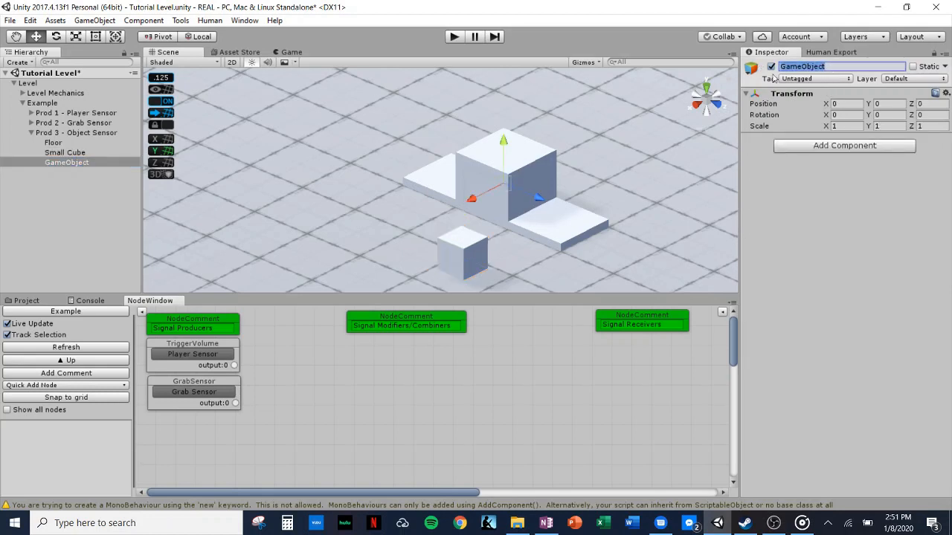
pyautogui.write('0')
pyautogui.write('bject')
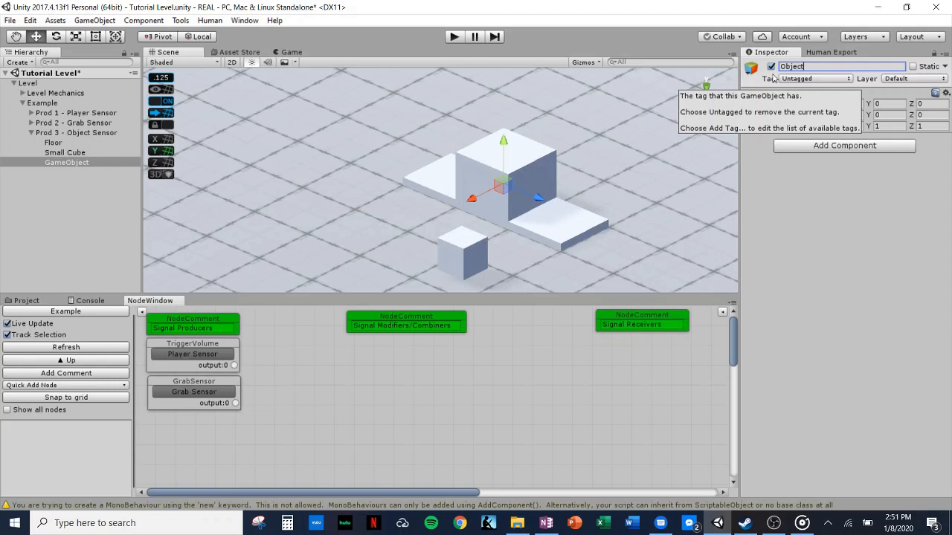
pyautogui.write(' Collider')
pyautogui.press('Return')
# Add a Box Collider to Object Collider and make it a trigger
pyautogui.click(837, 147)
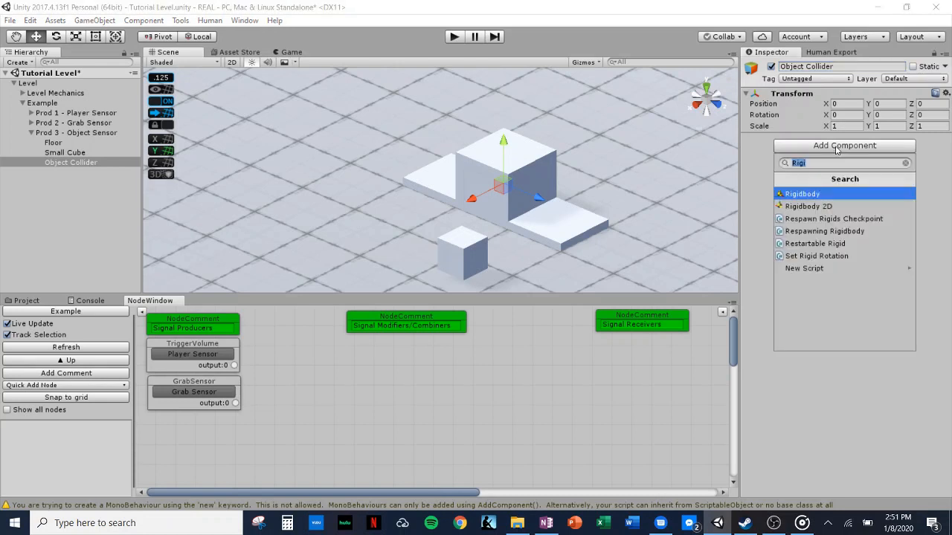
pyautogui.write('Box')
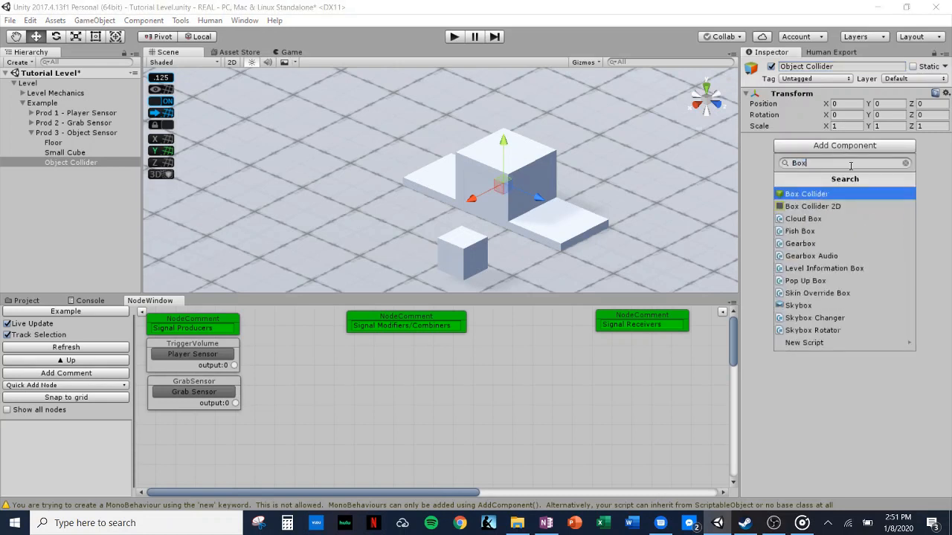
pyautogui.click(810, 194)
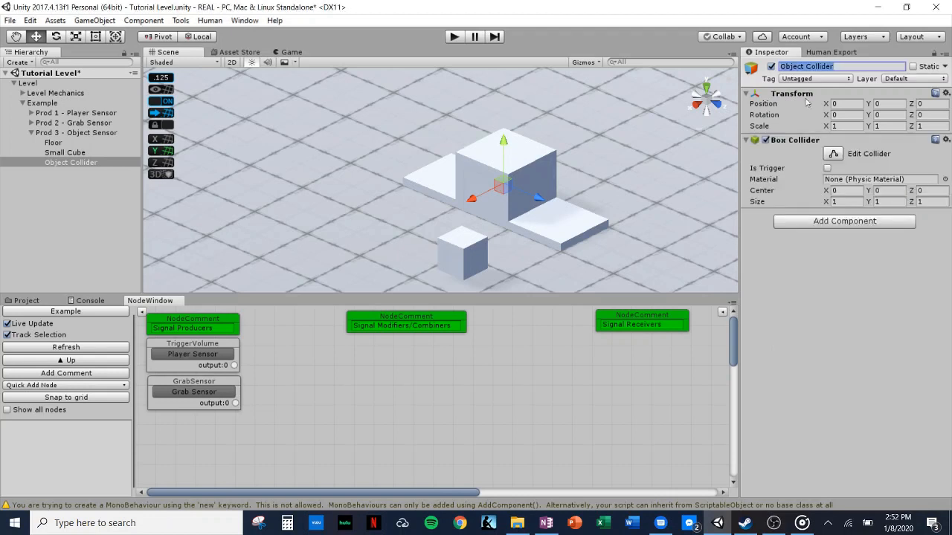
pyautogui.click(827, 169)
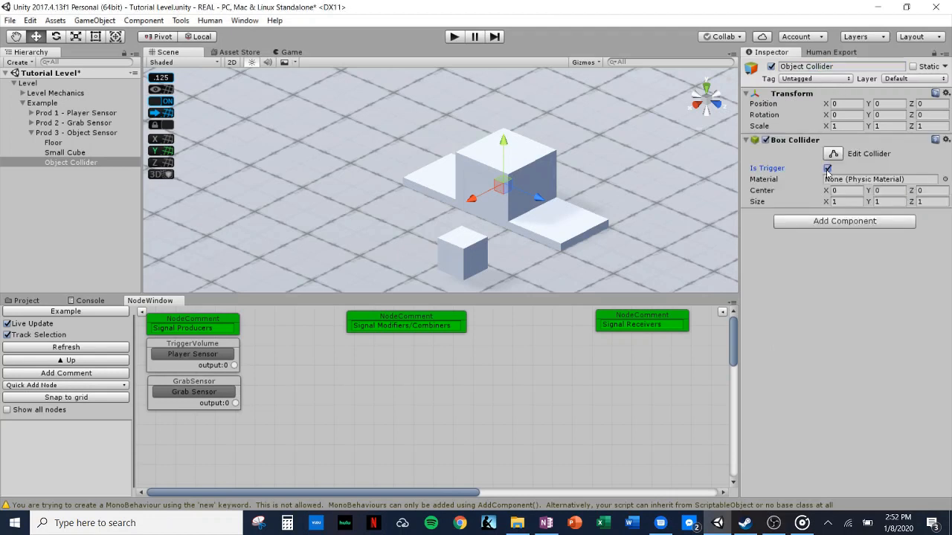
# Move Object Collider above the Floor cube to X 0.5, Y 0.625, Z 1.5
pyautogui.click(709, 89)
pyautogui.moveTo(434, 237); pyautogui.dragTo(474, 128)
pyautogui.keyDown('alt'); pyautogui.moveTo(503, 169); pyautogui.dragTo(483, 121); pyautogui.keyUp('alt')
# Add a Trigger Volume component to Object Collider and assign Small Cube as its Collider To Check For
pyautogui.click(810, 222)
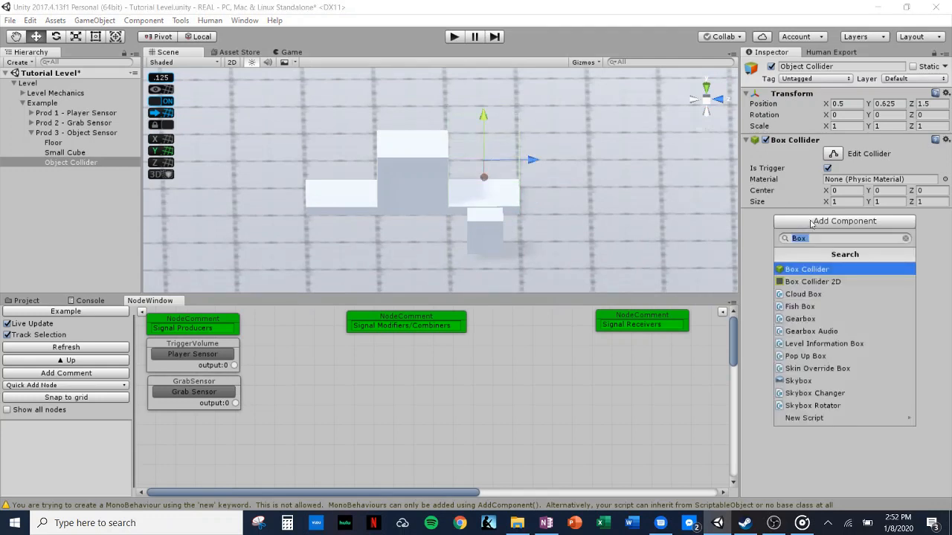
pyautogui.write('Trig')
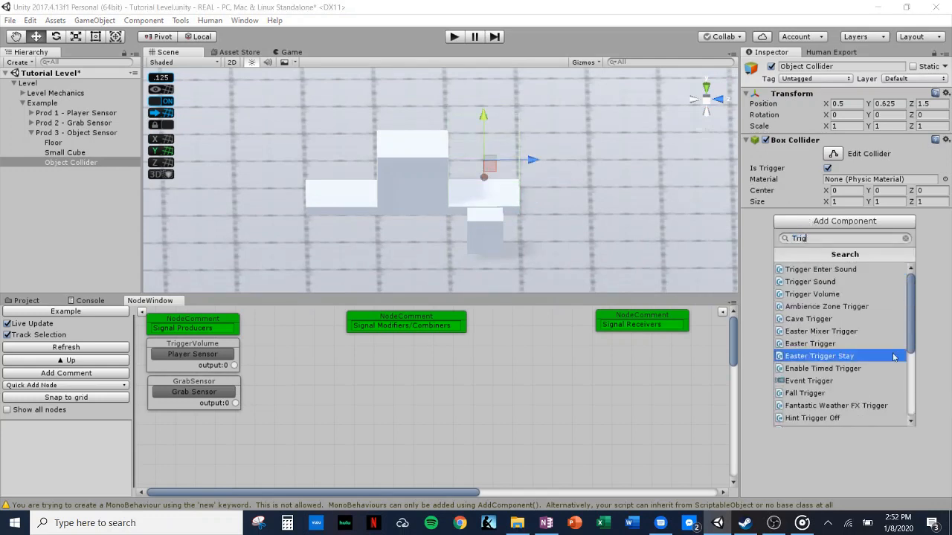
pyautogui.click(827, 294)
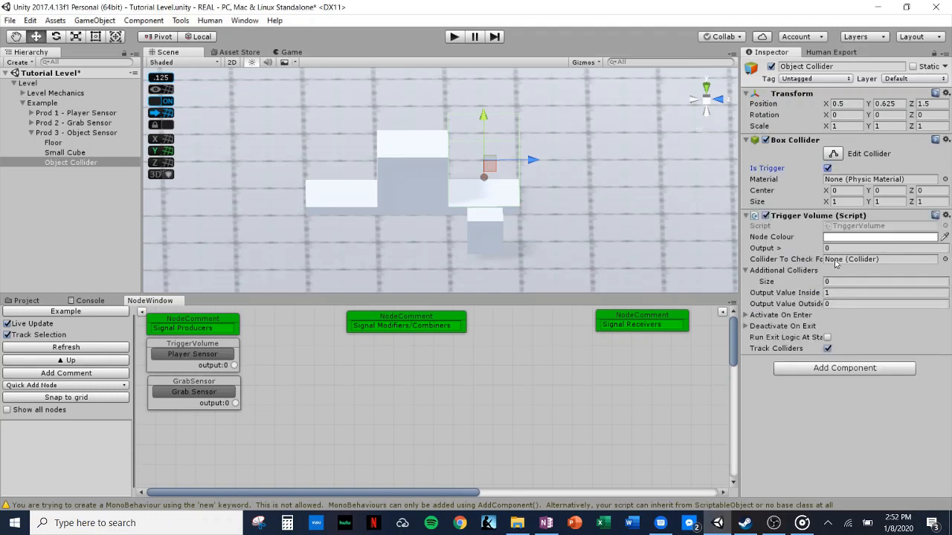
pyautogui.click(64, 155)
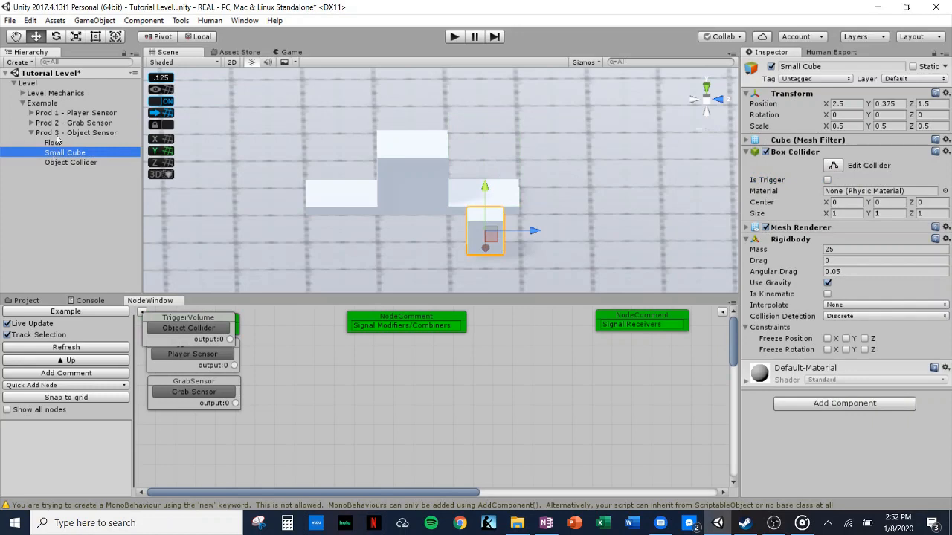
pyautogui.click(69, 163)
pyautogui.moveTo(60, 152); pyautogui.dragTo(834, 260)
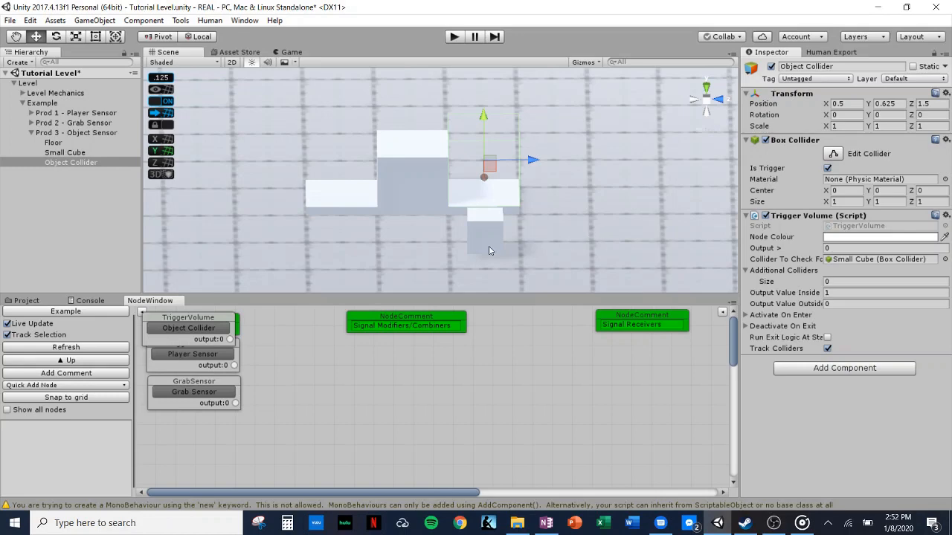
pyautogui.click(454, 37)
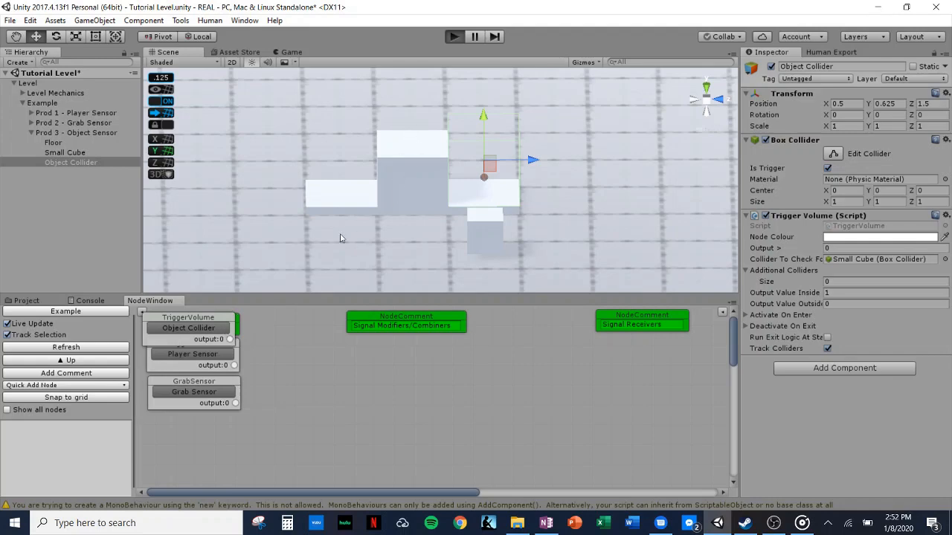
pyautogui.click(452, 37)
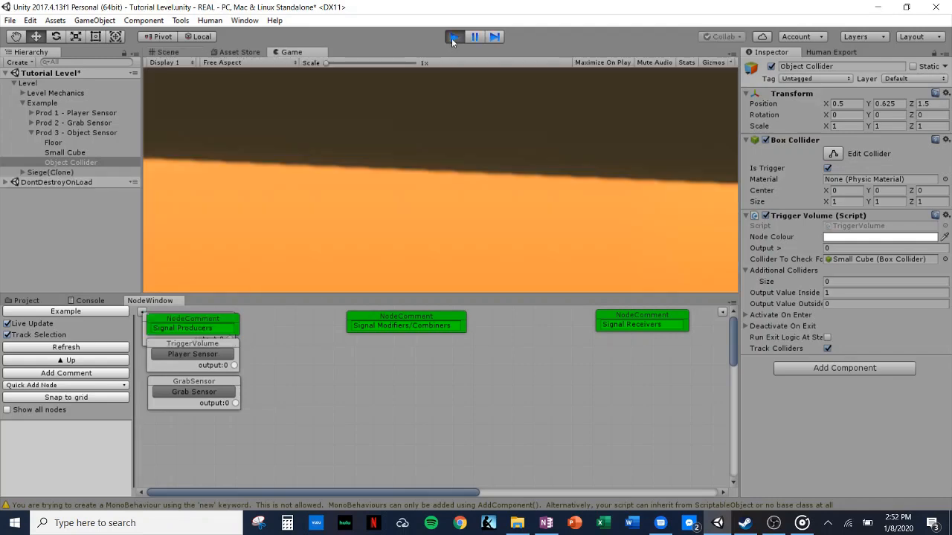
pyautogui.click(453, 37)
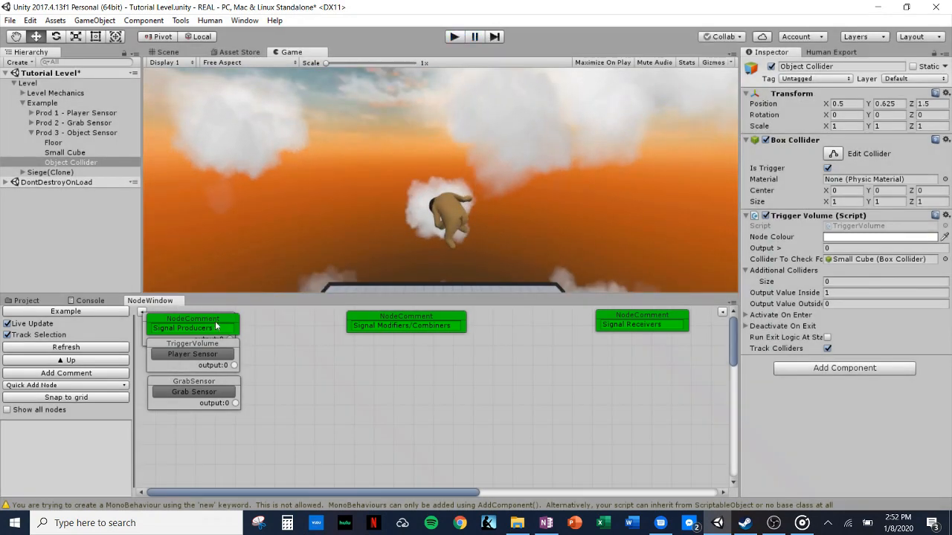
# Place the Object Collider node directly below the Grab Sensor node in the Signal Producers column
pyautogui.click(147, 342)
pyautogui.moveTo(174, 318); pyautogui.dragTo(179, 419)
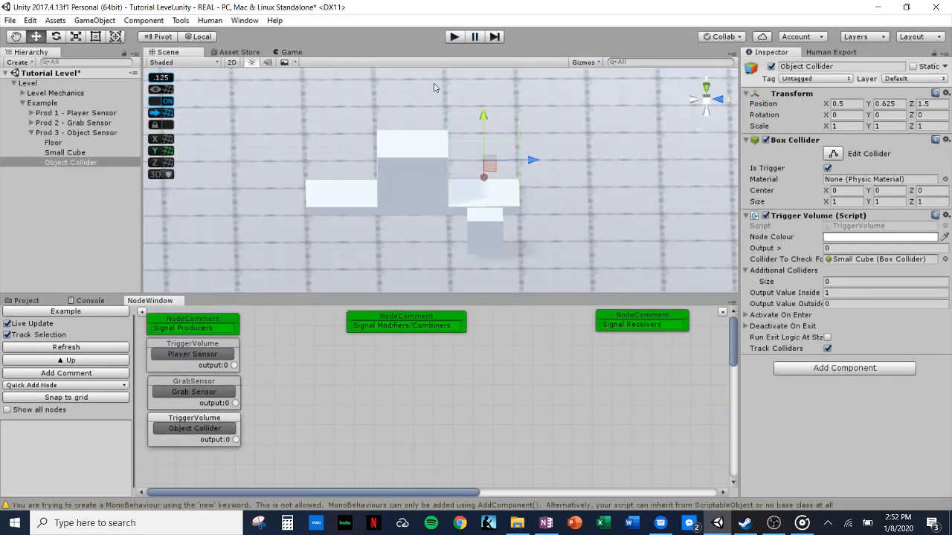
# Run the level and bring the small cube onto the object sensor platform to test the Object Collider output
pyautogui.click(454, 37)
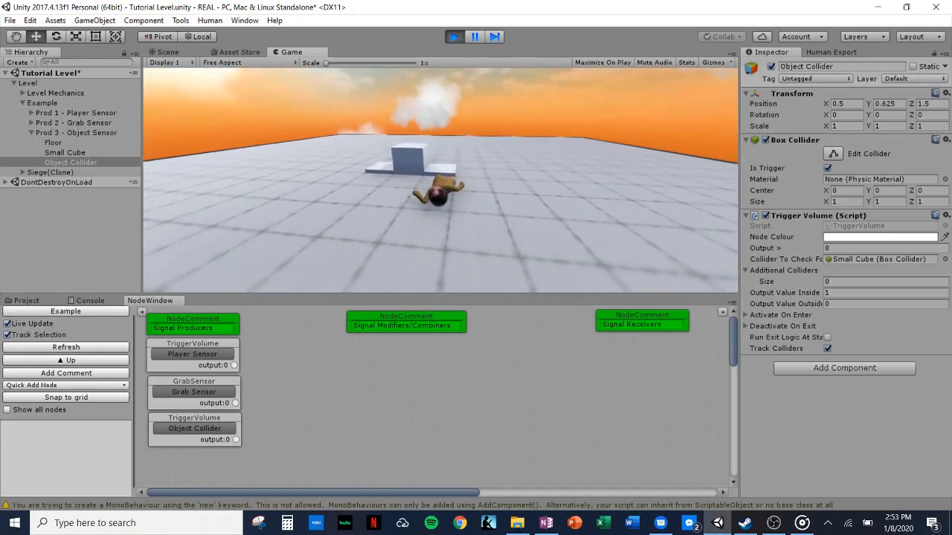
pyautogui.press('w')
pyautogui.press('w')
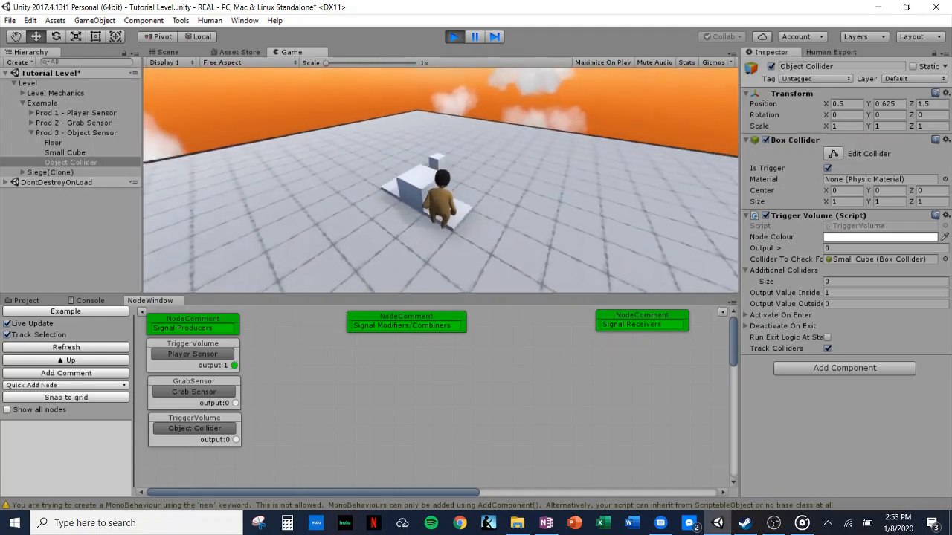
pyautogui.press('w')
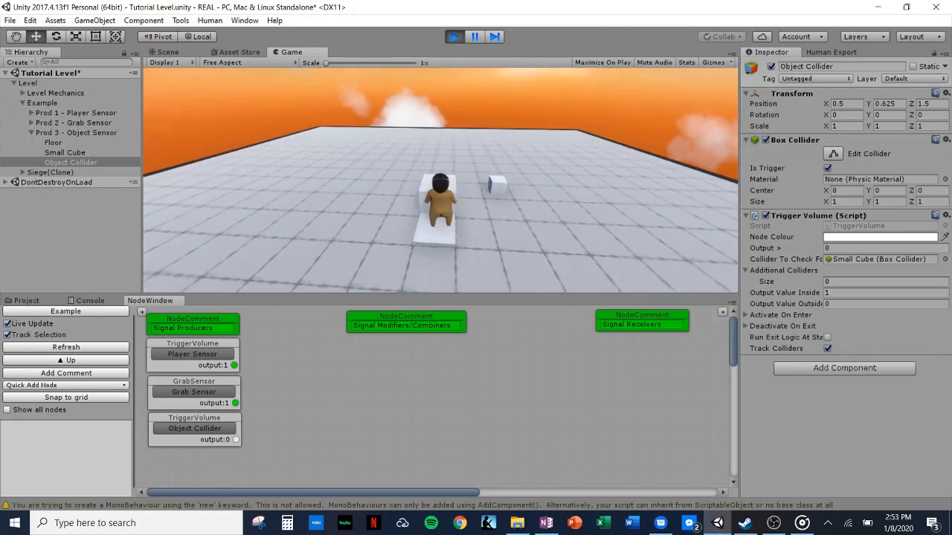
pyautogui.press('d')
pyautogui.press('w')
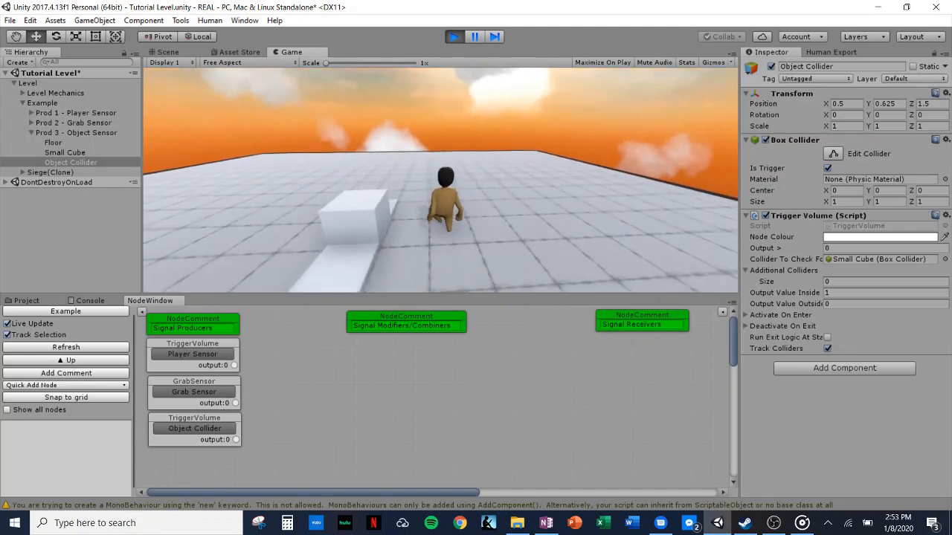
pyautogui.press('w')
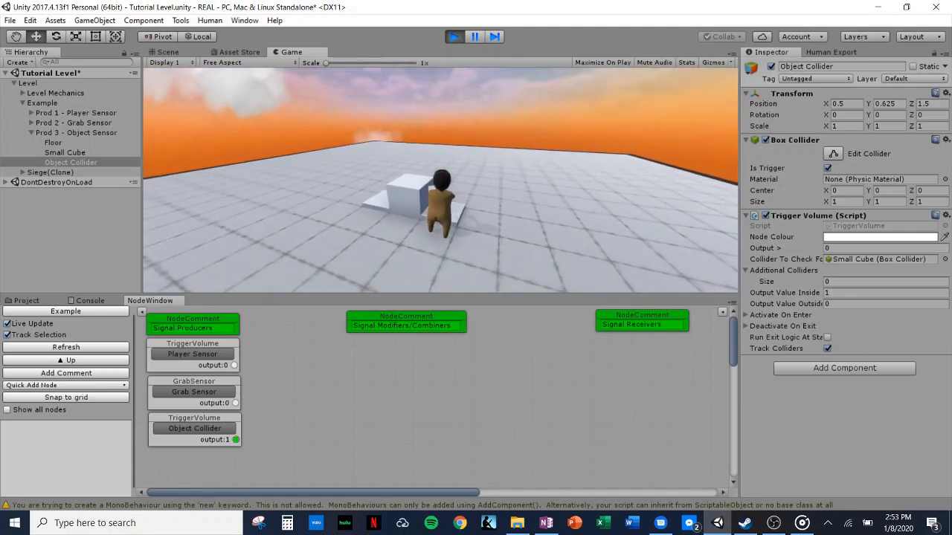
# Move the small cube out of and back into the object sensor area to test its signal, and end the test run
pyautogui.press('Escape')
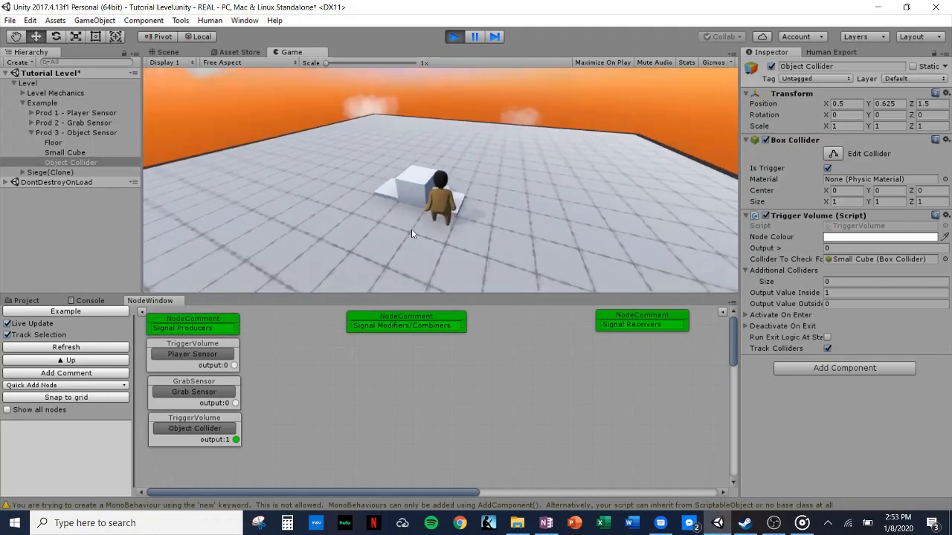
pyautogui.click(412, 233)
pyautogui.press('w')
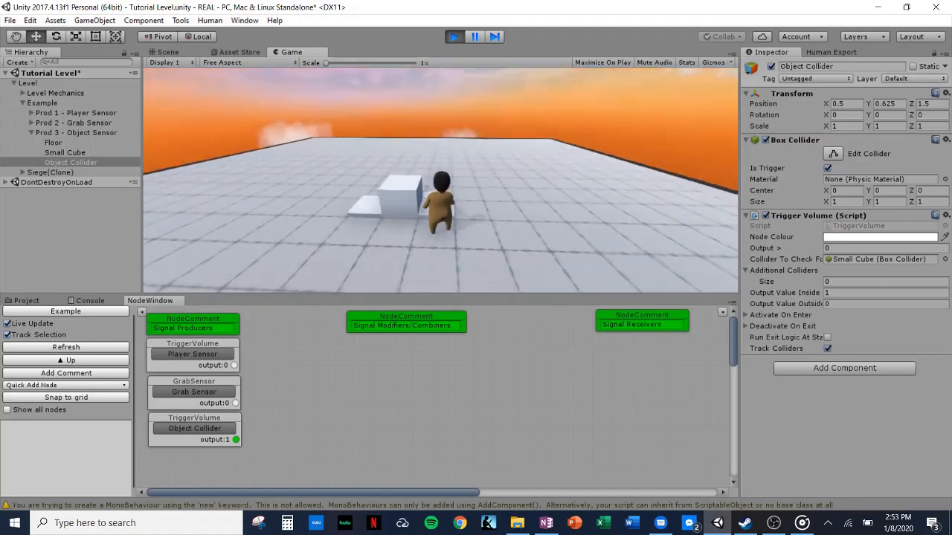
pyautogui.press('w')
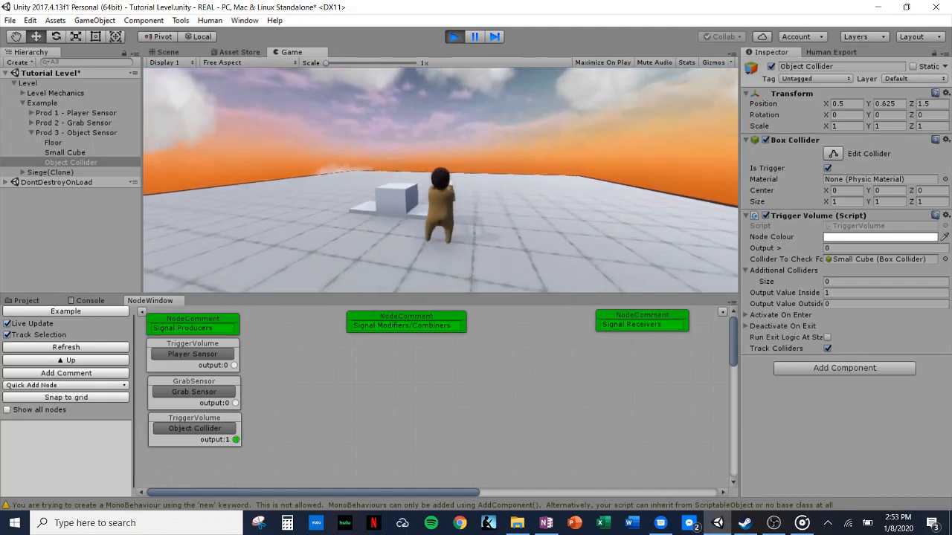
pyautogui.press('a')
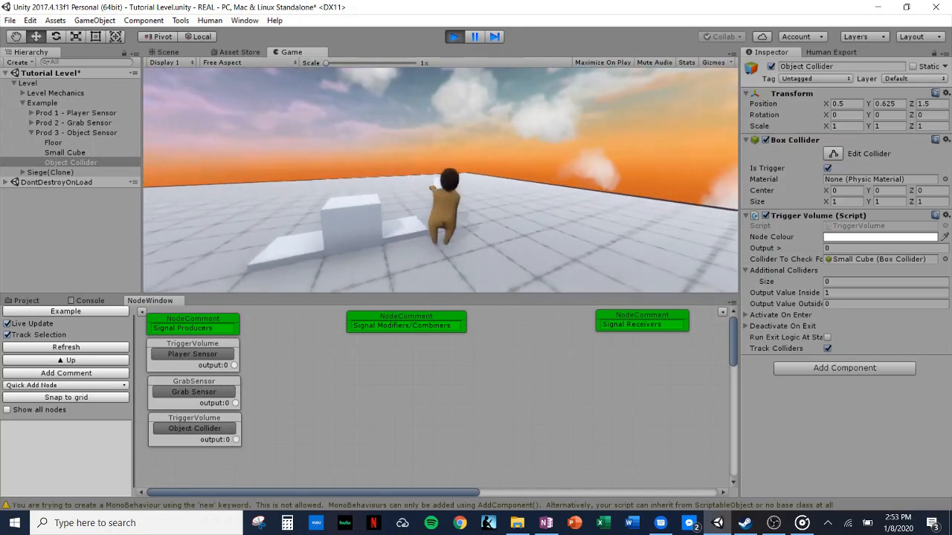
pyautogui.press('s')
pyautogui.press('w')
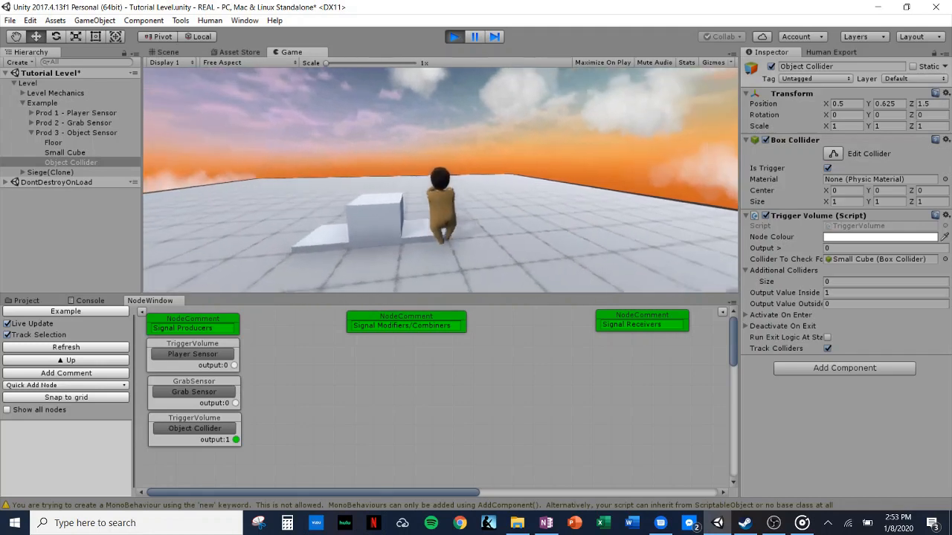
pyautogui.press('s')
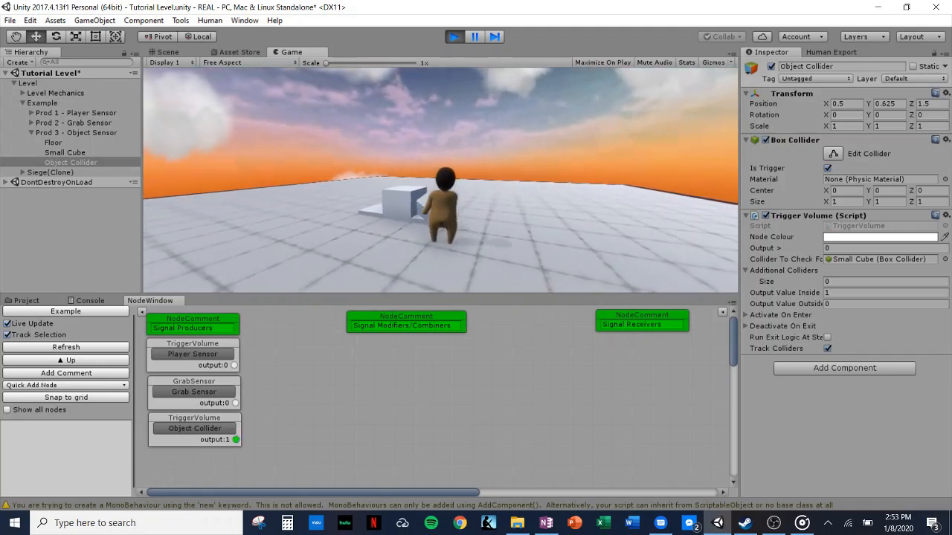
pyautogui.press('Escape')
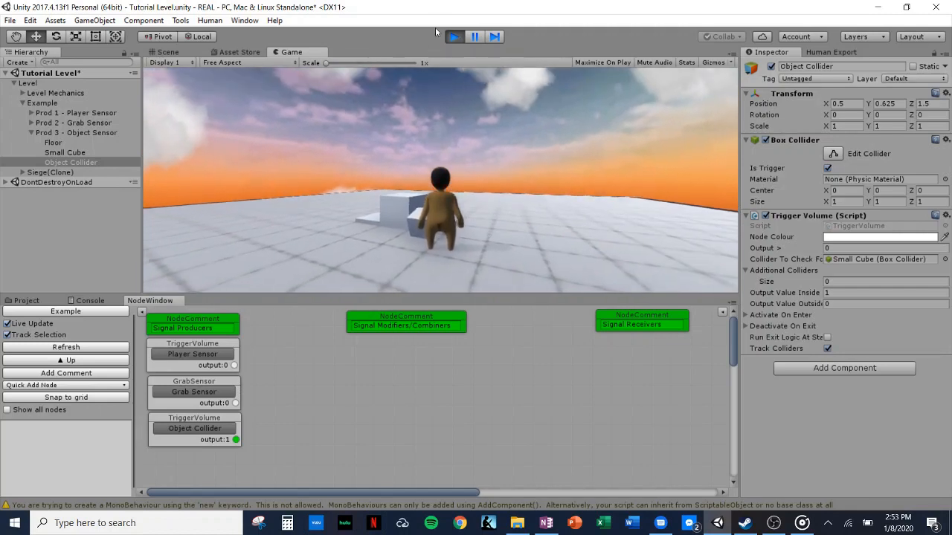
pyautogui.click(454, 35)
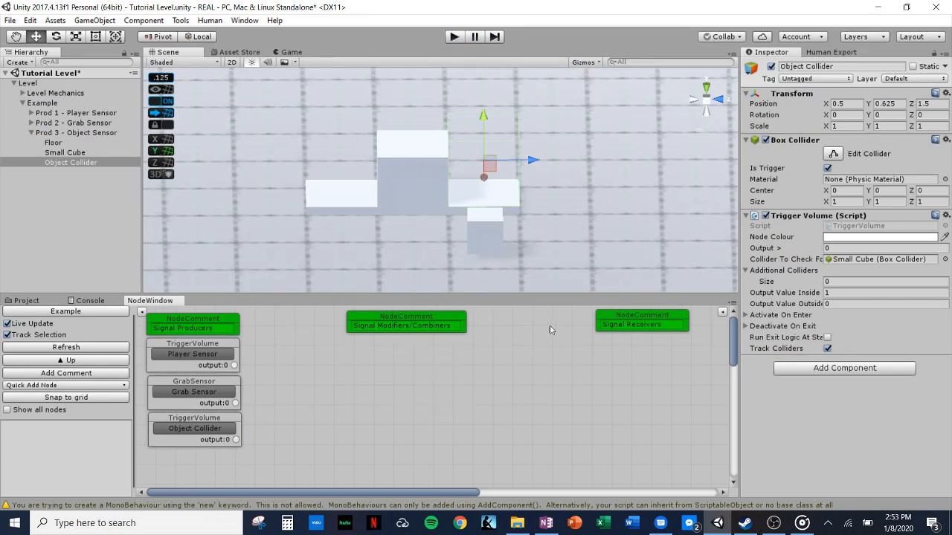
# Nudge the Signal Receivers comment slightly to the right and add an empty object named "Rec 1 - Light" under Example
pyautogui.moveTo(651, 318); pyautogui.dragTo(660, 319)
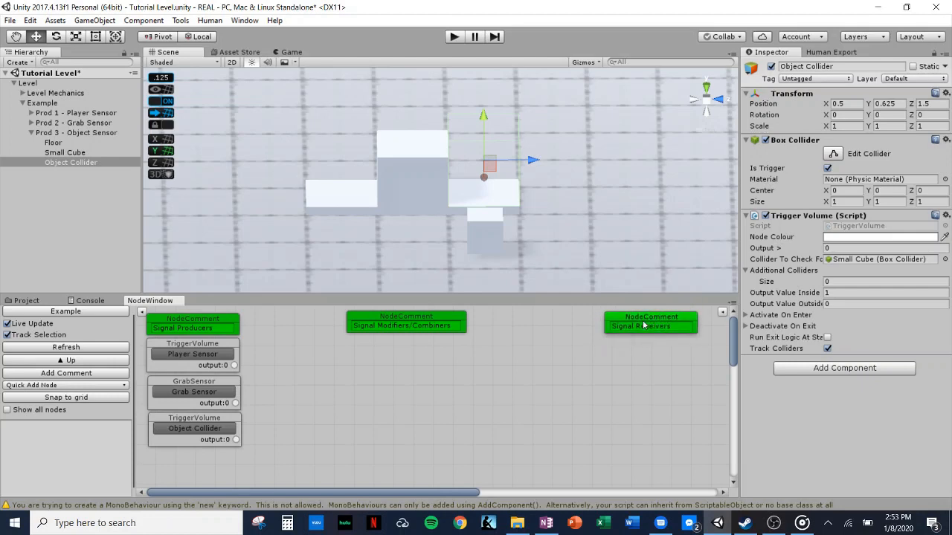
pyautogui.click(32, 133)
pyautogui.click(41, 103)
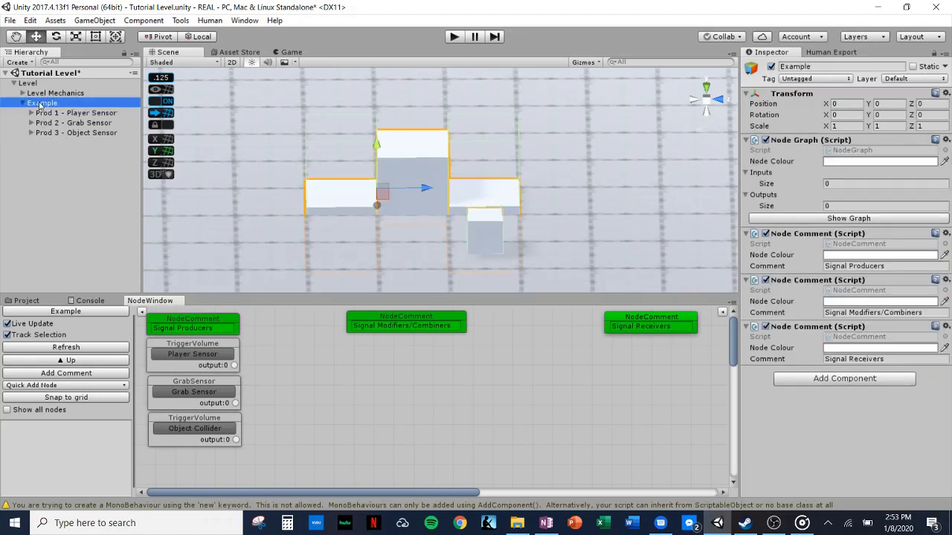
pyautogui.rightClick(41, 103)
pyautogui.click(104, 218)
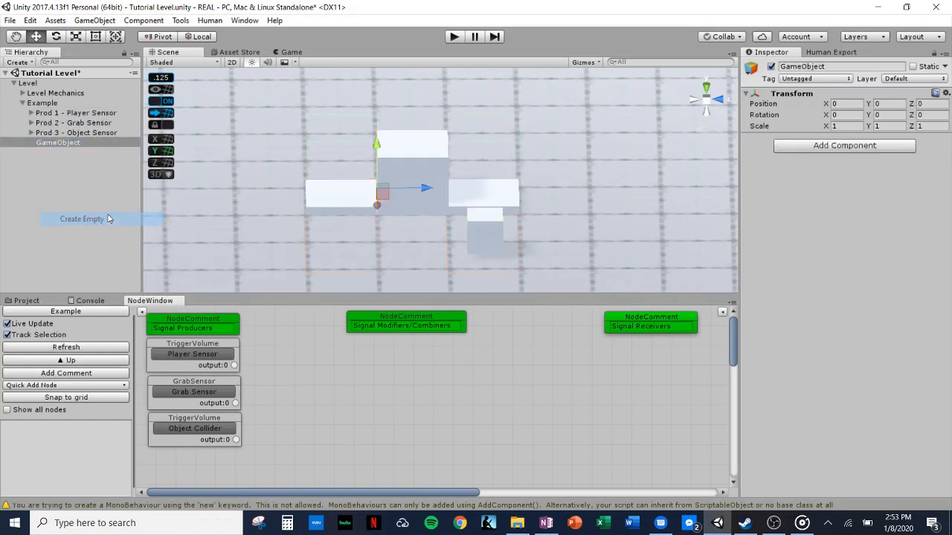
pyautogui.click(61, 145)
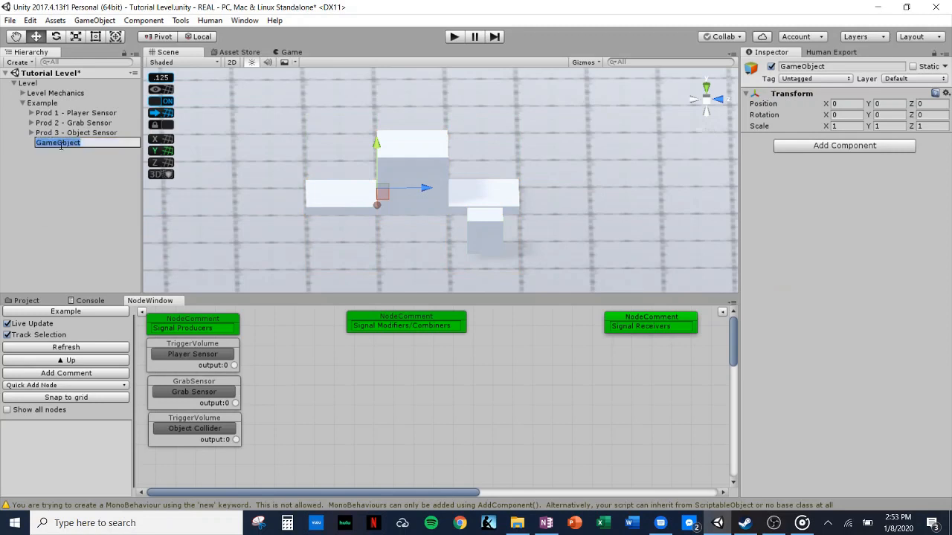
pyautogui.write('Rec 1 - Light')
pyautogui.press('Return')
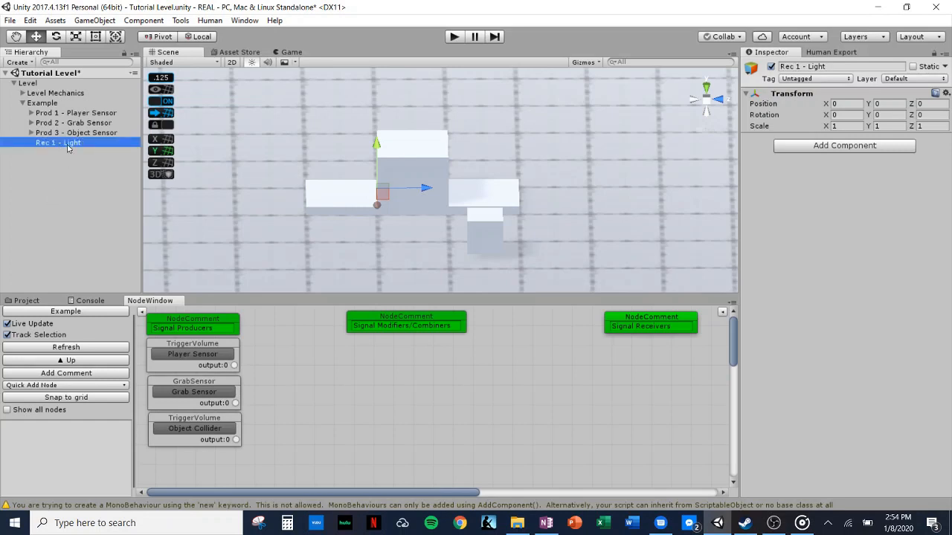
# Add a Spotlight under Rec 1 - Light and raise it to Y 2.5
pyautogui.rightClick(67, 148)
pyautogui.click(414, 205)
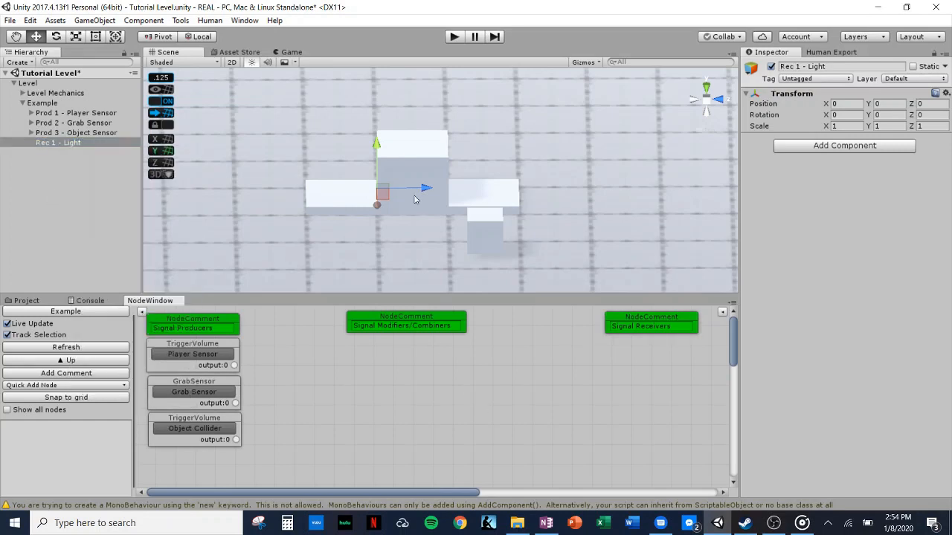
pyautogui.rightClick(60, 143)
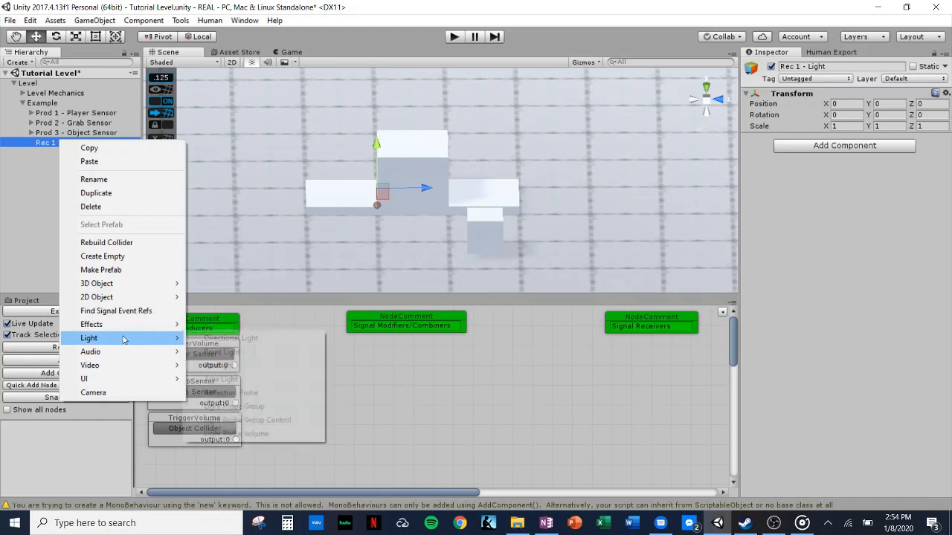
pyautogui.click(220, 365)
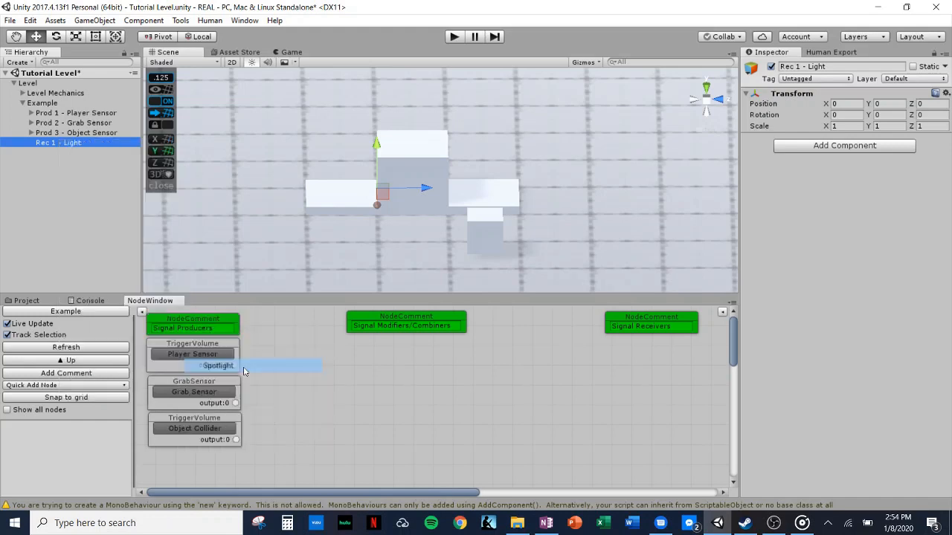
pyautogui.moveTo(377, 152); pyautogui.dragTo(382, 29)
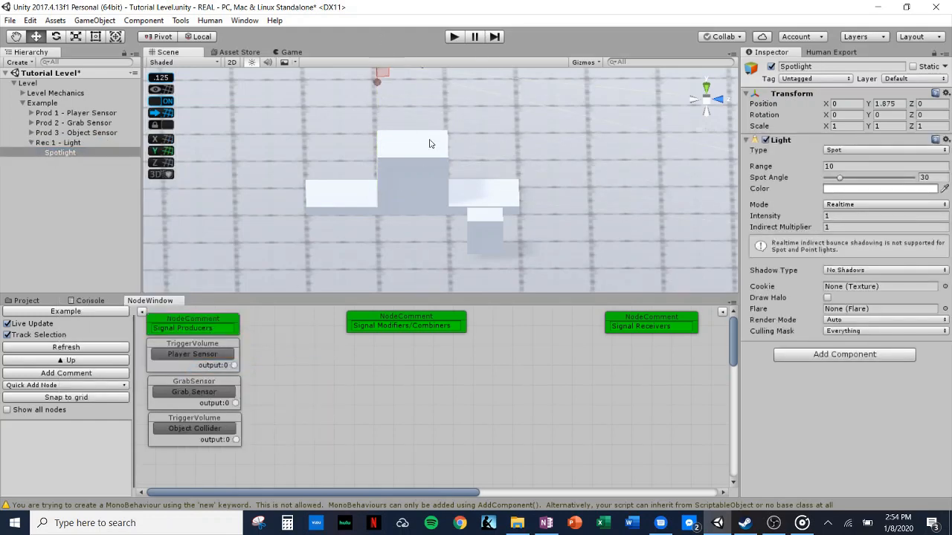
pyautogui.moveTo(431, 142); pyautogui.dragTo(434, 247, button='middle')
pyautogui.moveTo(381, 136); pyautogui.dragTo(536, 174)
# Set the Spotlight's rotation to X 90, Y 0, Z 0 so it points straight down
pyautogui.click(56, 36)
pyautogui.click(856, 116)
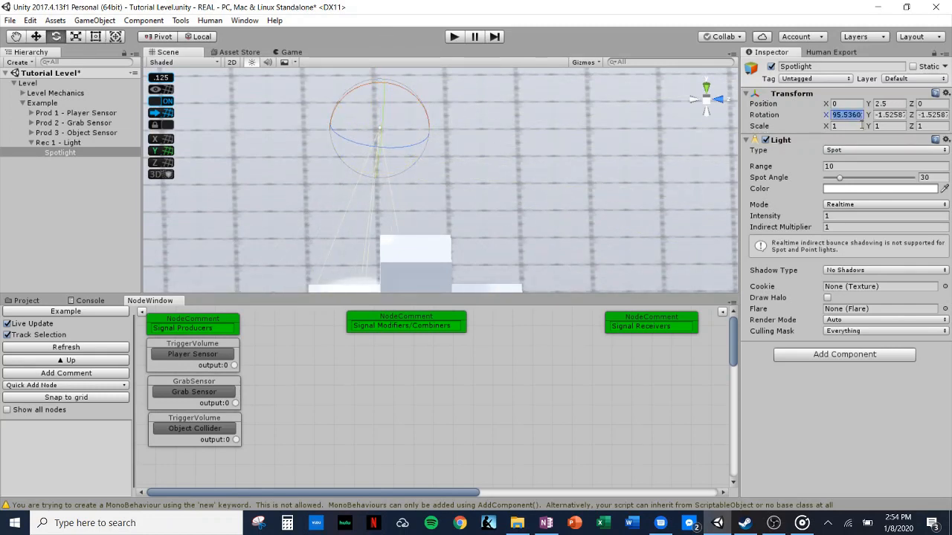
pyautogui.write('90')
pyautogui.press('Tab')
pyautogui.write('0')
pyautogui.press('Tab')
pyautogui.write('0')
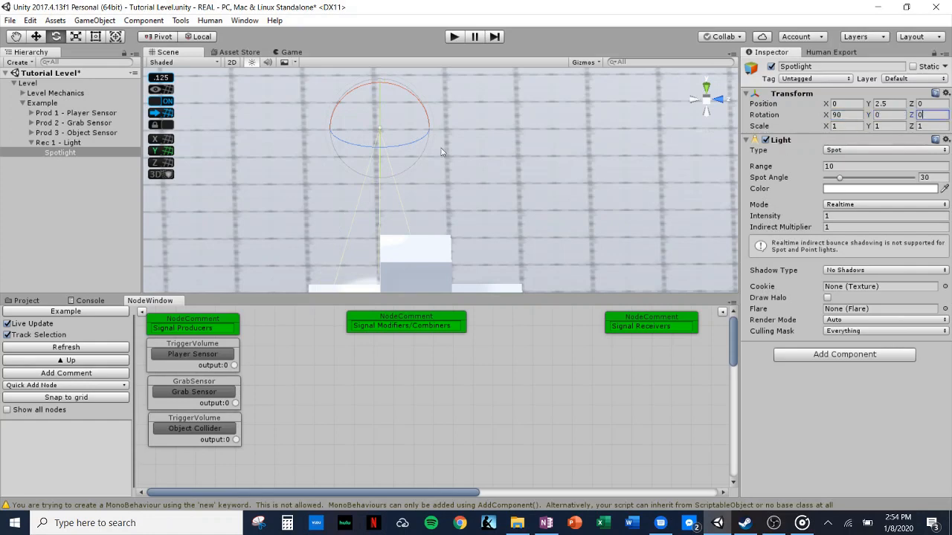
# Move the Spotlight above the centre of the grab sensor cube, to X 0.5, Y 8, Z 0.5
pyautogui.scroll(-2, 481, 223)
pyautogui.moveTo(495, 227); pyautogui.dragTo(546, 123, button='middle')
pyautogui.keyDown('alt'); pyautogui.moveTo(449, 128); pyautogui.dragTo(571, 230); pyautogui.keyUp('alt')
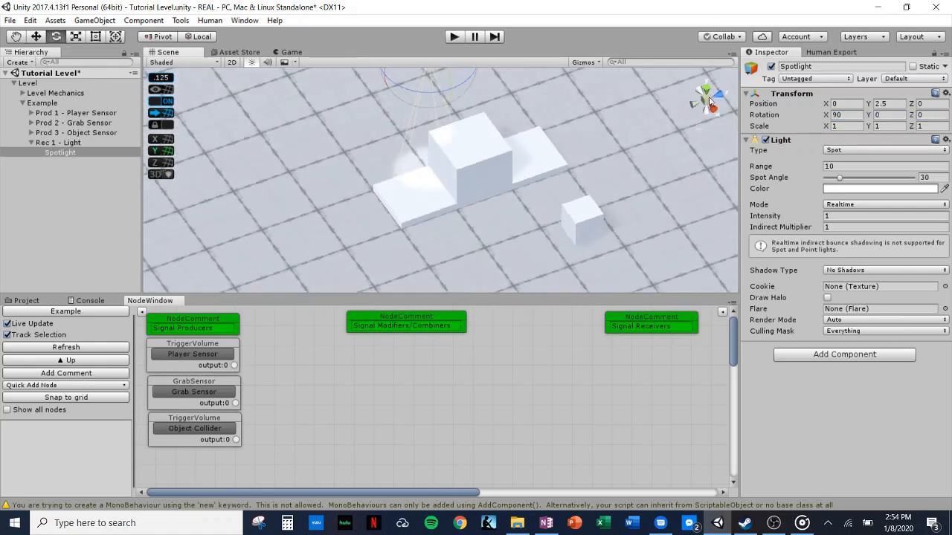
pyautogui.click(708, 99)
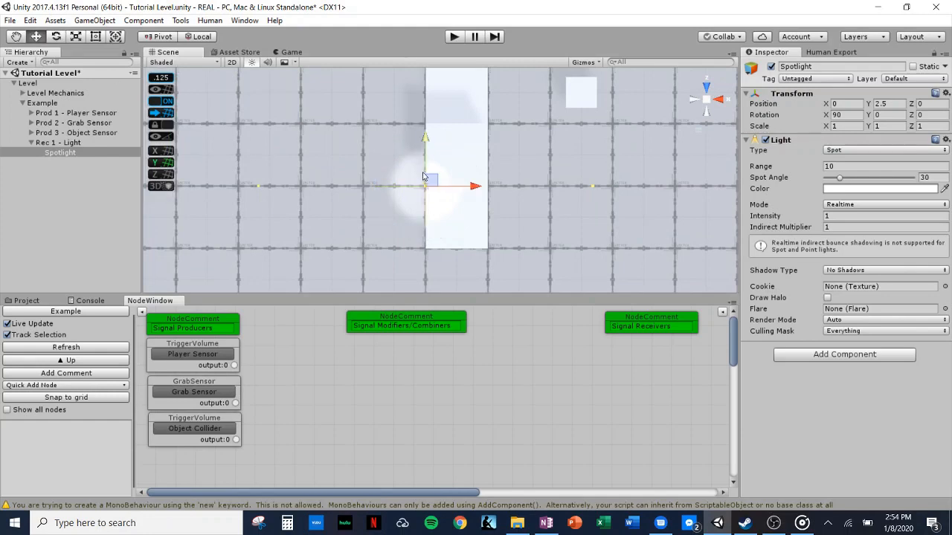
pyautogui.moveTo(422, 177); pyautogui.dragTo(544, 176)
pyautogui.moveTo(471, 149); pyautogui.dragTo(456, 469)
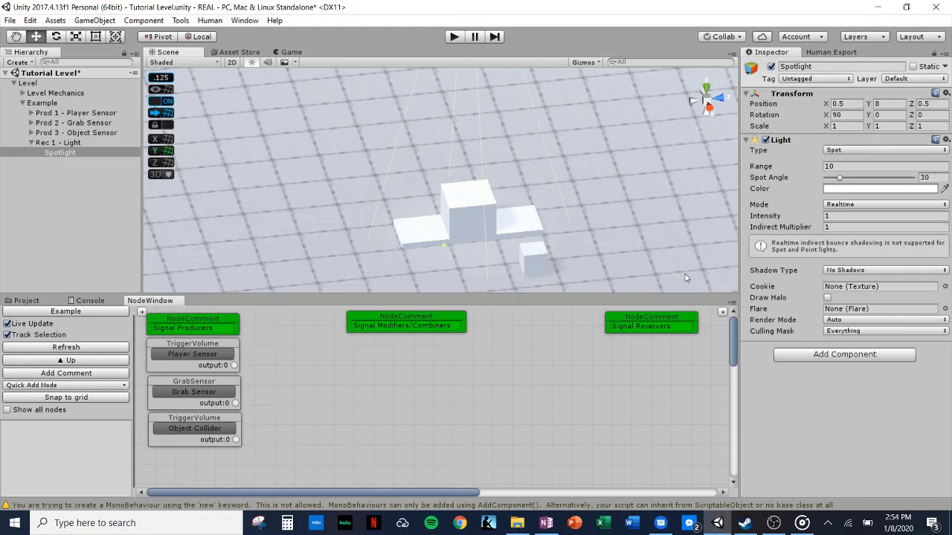
# Set the Spotlight's intensity to 5 and its colour to green
pyautogui.click(828, 216)
pyautogui.write('5')
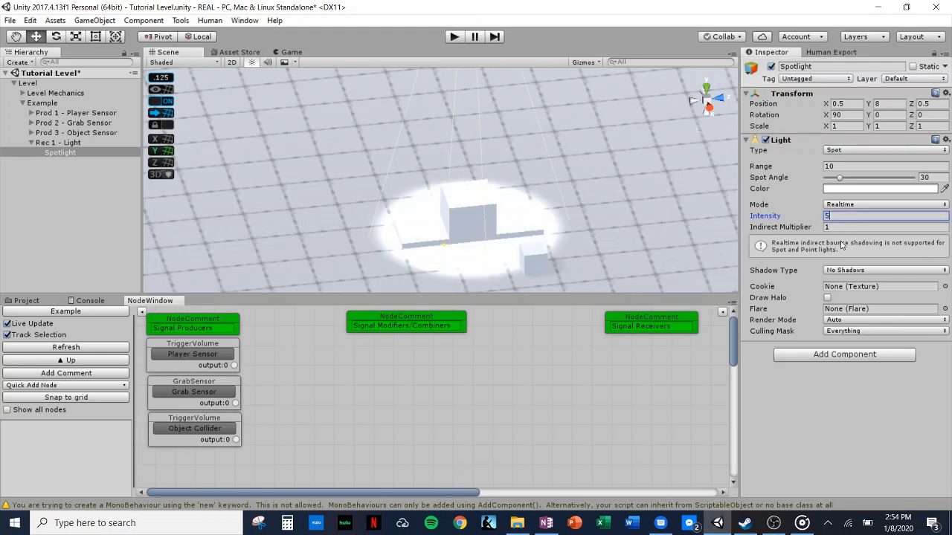
pyautogui.click(856, 191)
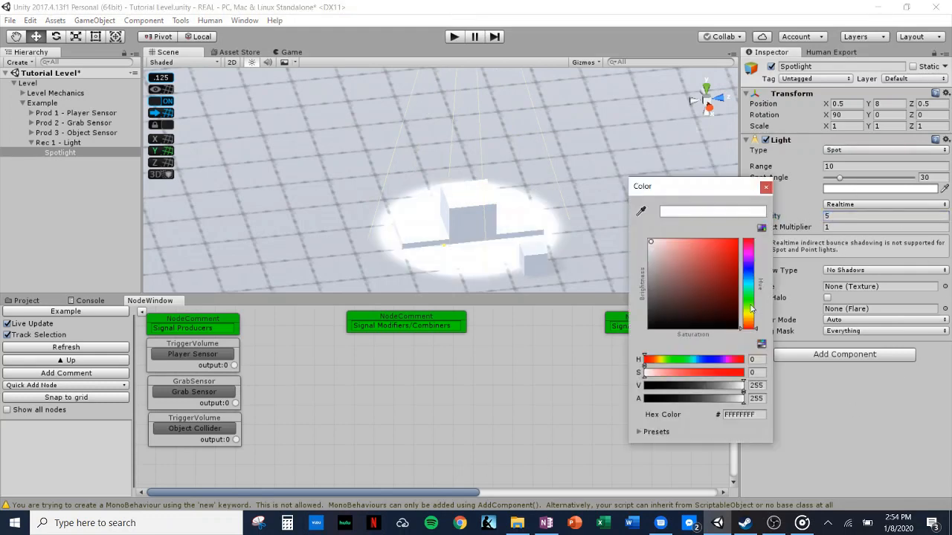
pyautogui.moveTo(750, 308); pyautogui.dragTo(758, 216)
pyautogui.click(766, 187)
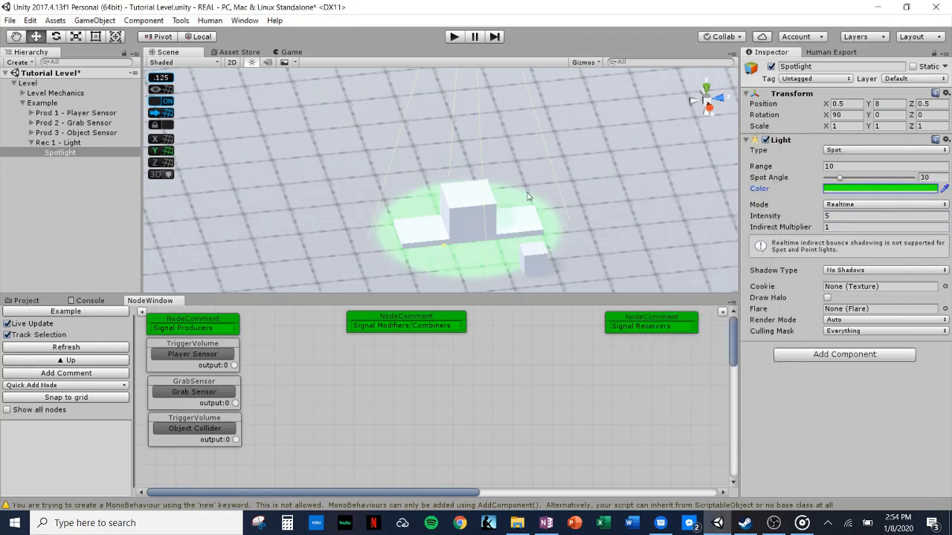
pyautogui.keyDown('alt'); pyautogui.moveTo(527, 194); pyautogui.dragTo(471, 221); pyautogui.keyUp('alt')
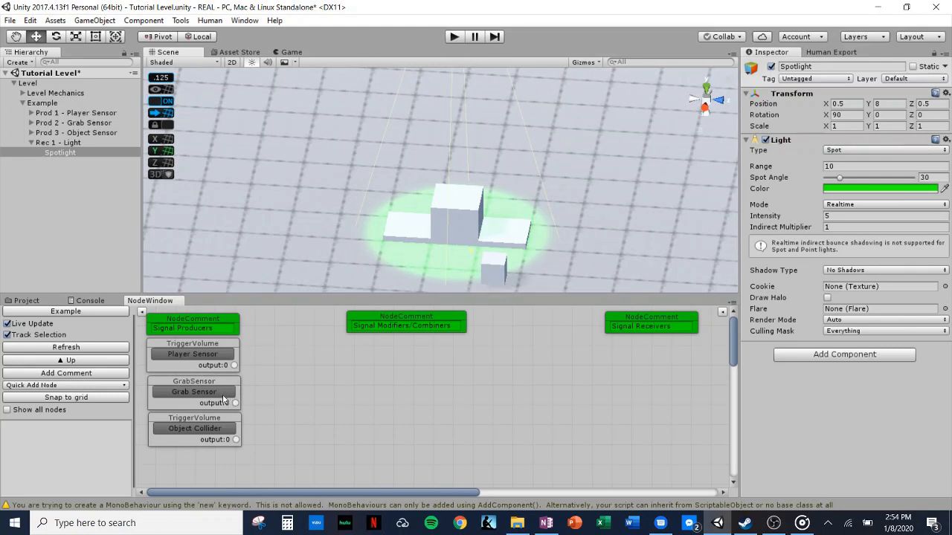
# Add a Signal Unity Event component to the Rec 1 - Light object
pyautogui.click(471, 213)
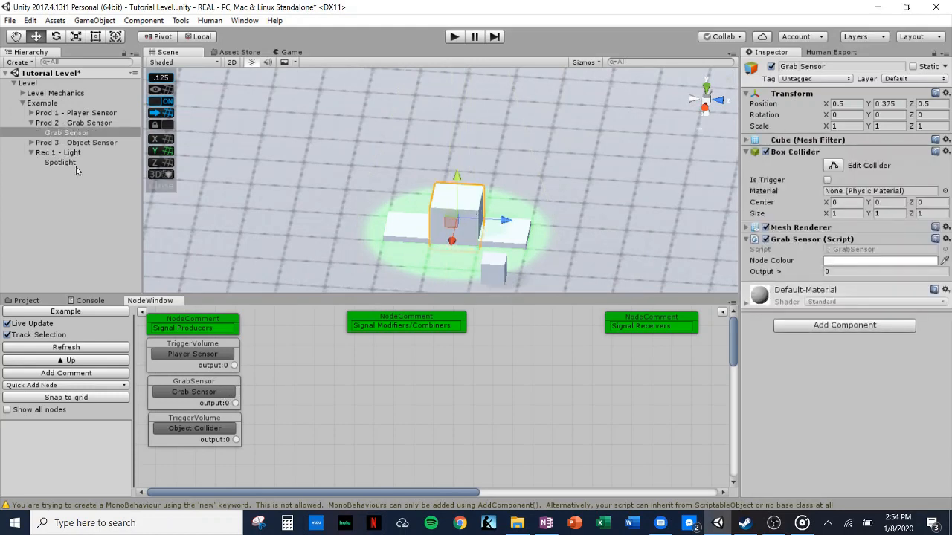
pyautogui.click(32, 123)
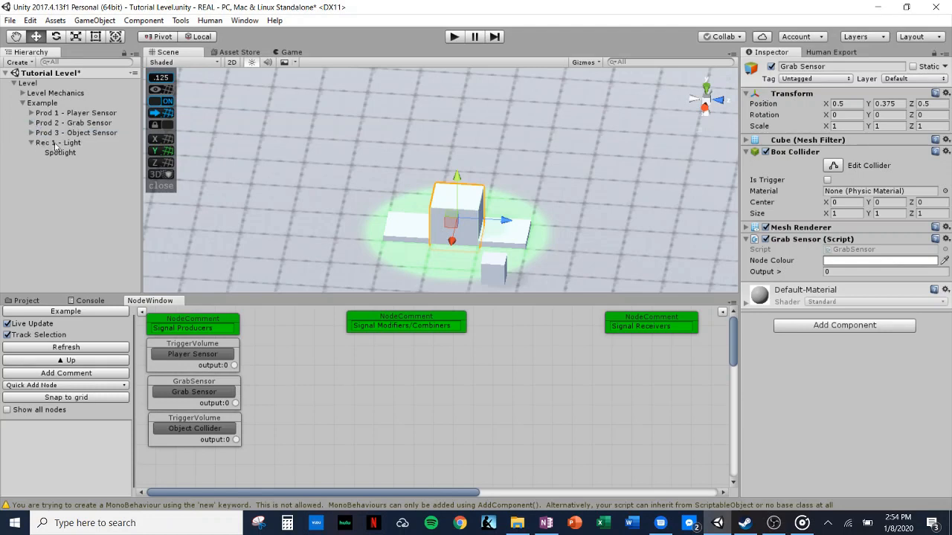
pyautogui.click(54, 145)
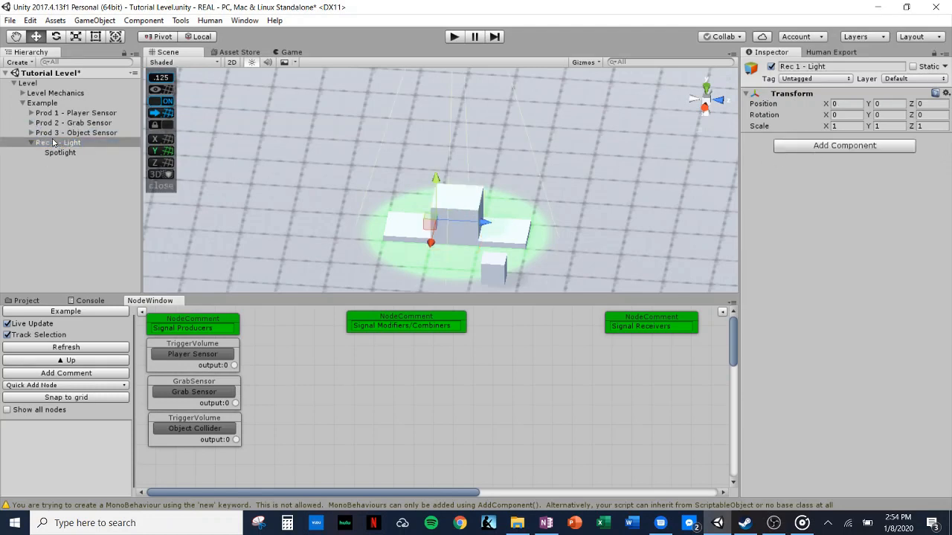
pyautogui.click(816, 148)
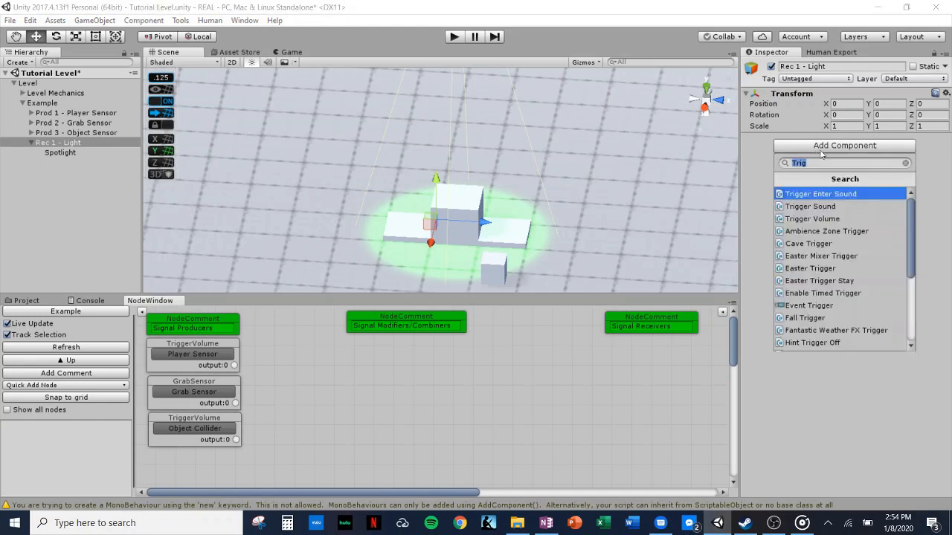
pyautogui.write('sig')
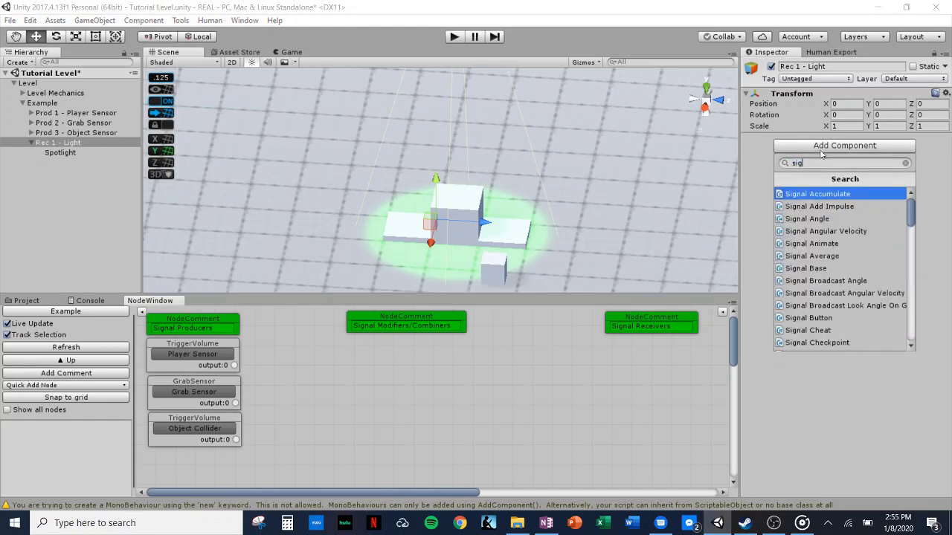
pyautogui.write('nal unit')
pyautogui.press('Return')
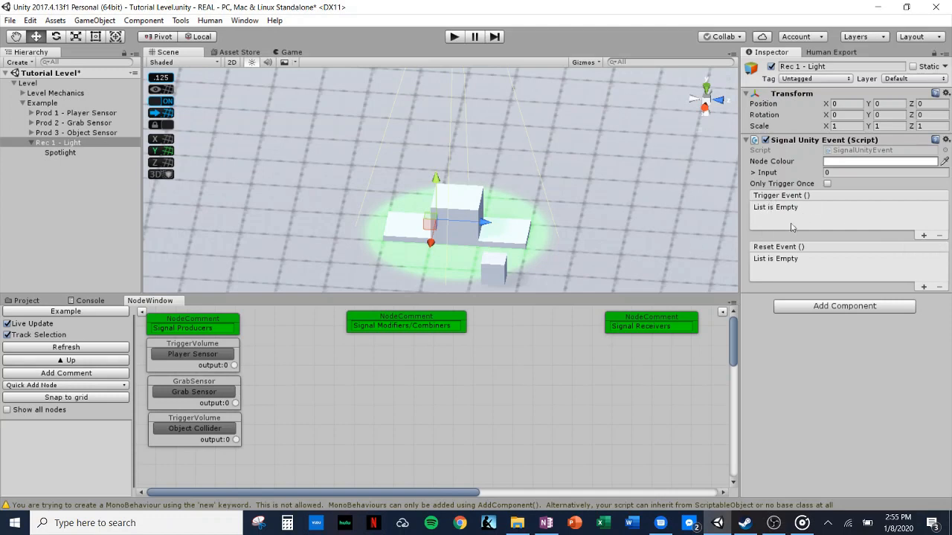
# Add a Trigger Event entry that turns on the Spotlight's Light.enabled, and disable the Spotlight's Light component by default
pyautogui.click(923, 237)
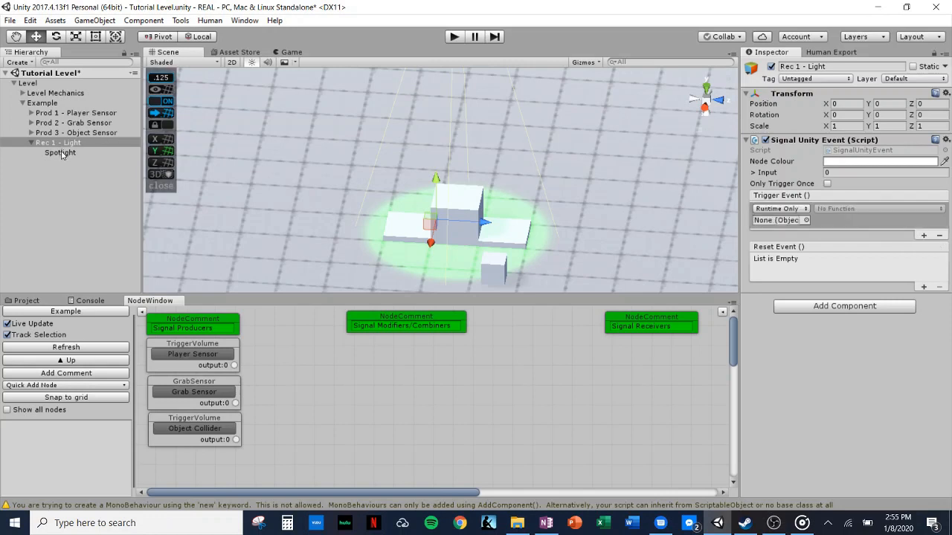
pyautogui.moveTo(61, 154); pyautogui.dragTo(766, 225)
pyautogui.click(833, 211)
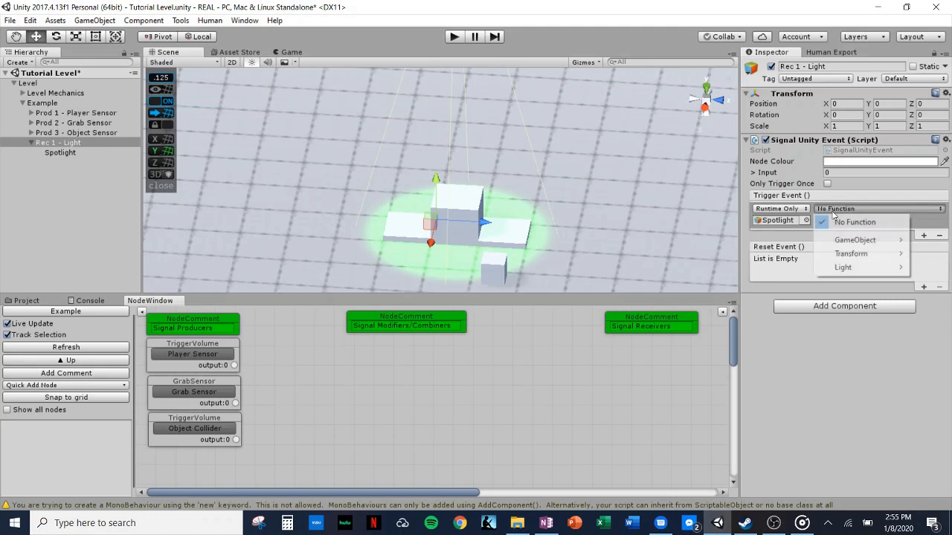
pyautogui.moveTo(864, 268)
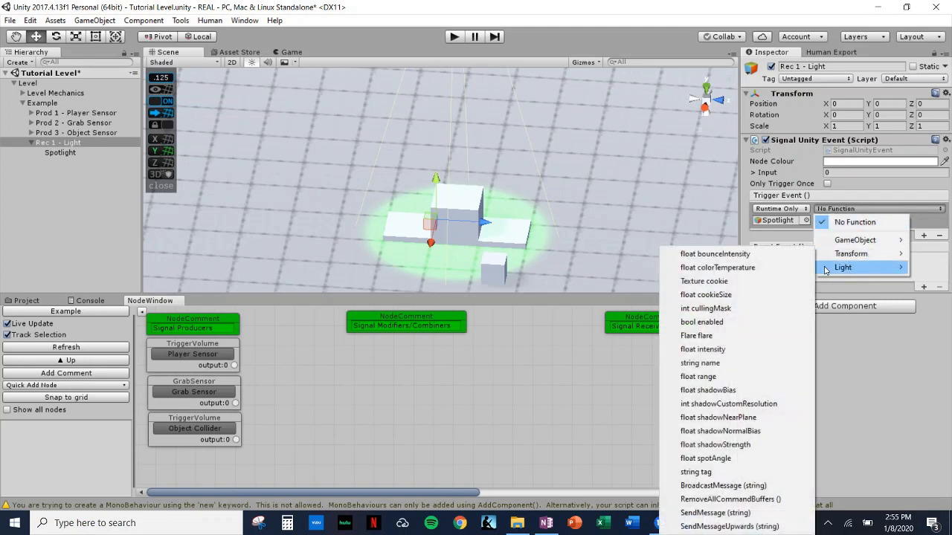
pyautogui.click(715, 324)
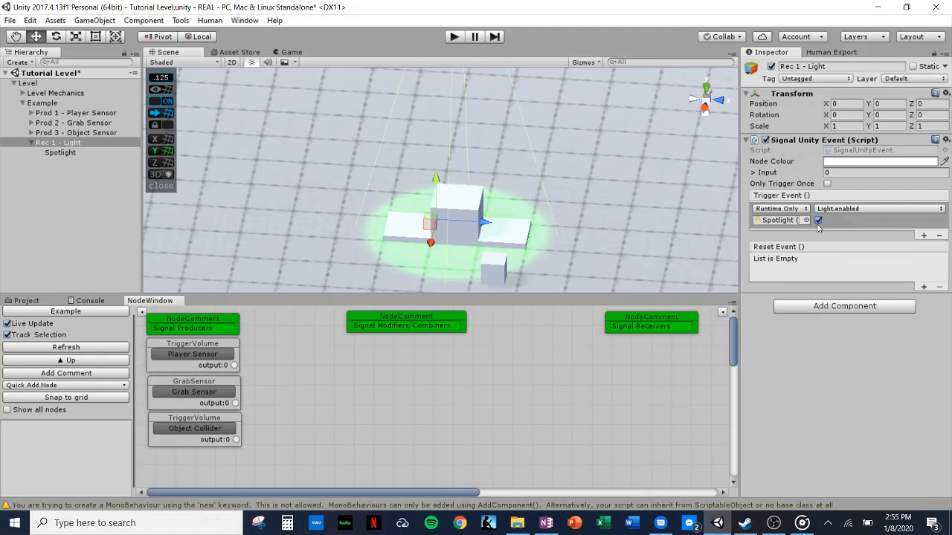
pyautogui.click(65, 152)
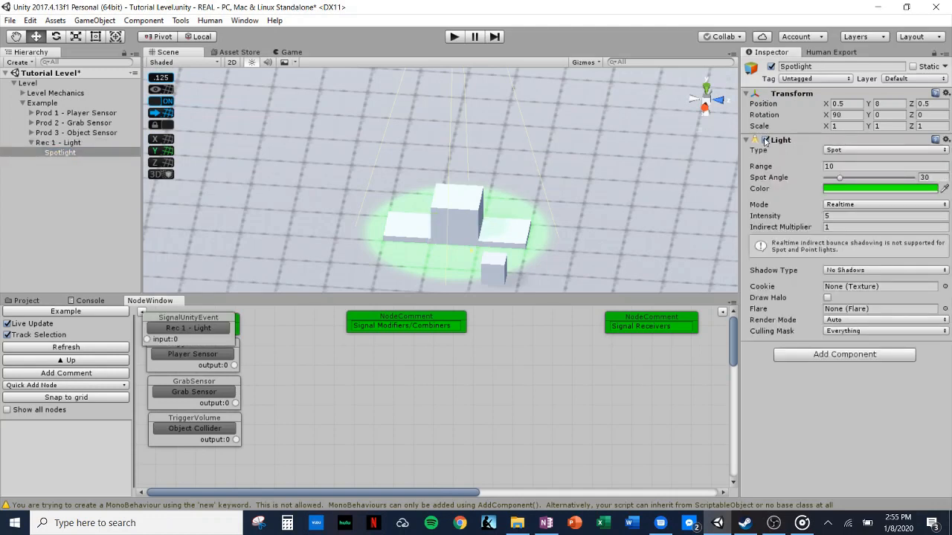
pyautogui.click(766, 140)
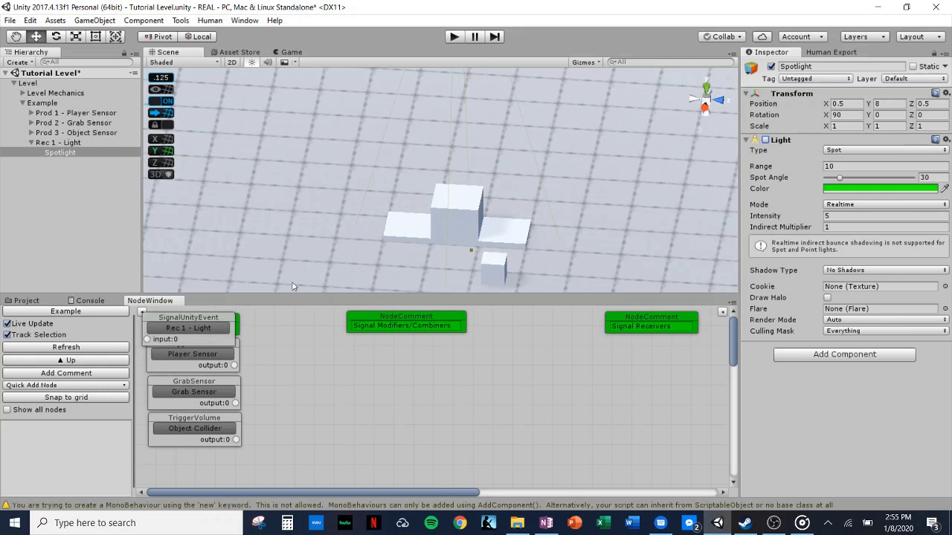
# Place the Rec 1 - Light node under the Signal Receivers comment and connect the Grab Sensor output to its input
pyautogui.moveTo(222, 316); pyautogui.dragTo(432, 347)
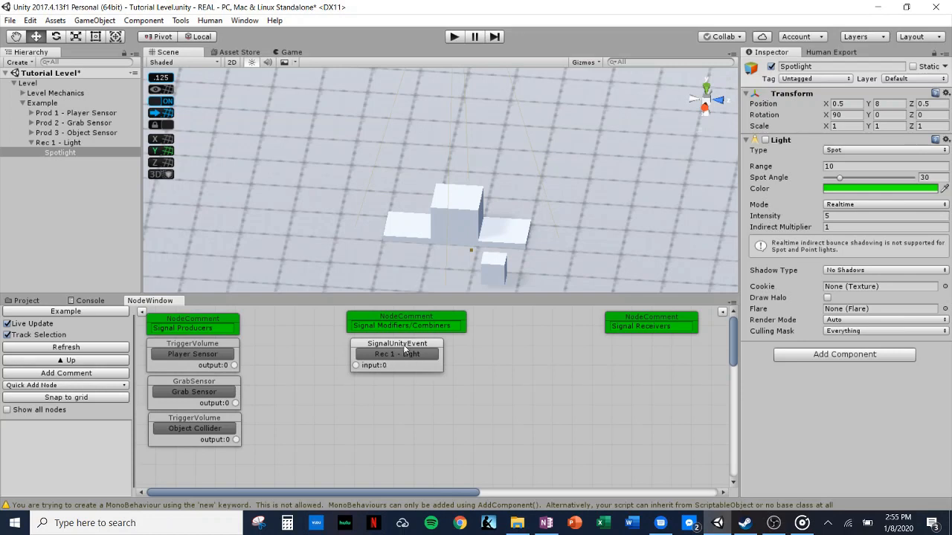
pyautogui.moveTo(404, 347); pyautogui.dragTo(659, 344)
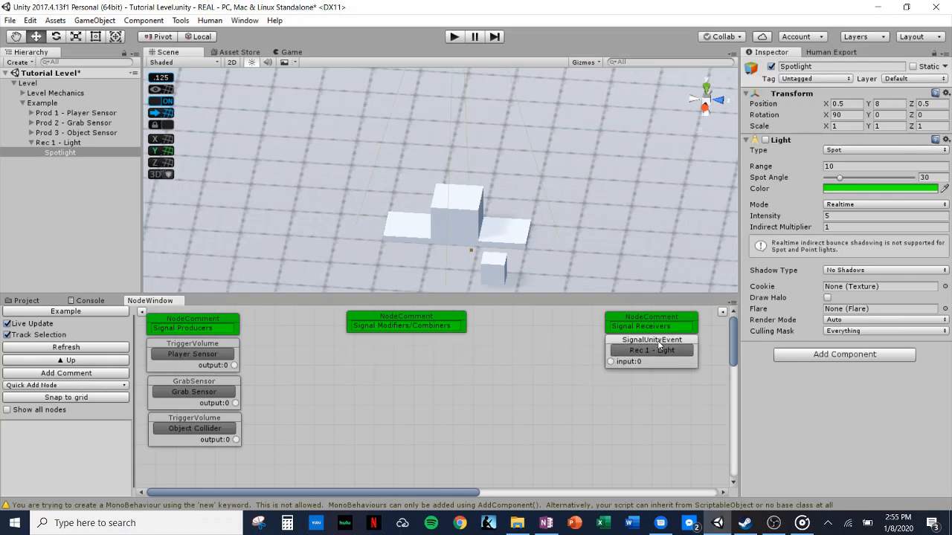
pyautogui.moveTo(235, 402); pyautogui.dragTo(609, 363)
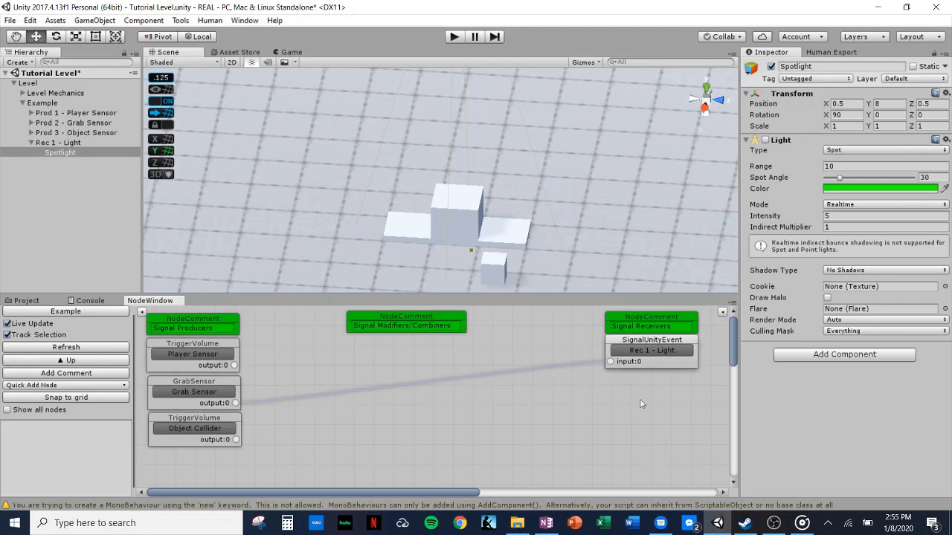
# Run the level, walk the character to the cube and grab and release it to test the light, then end the run
pyautogui.click(455, 37)
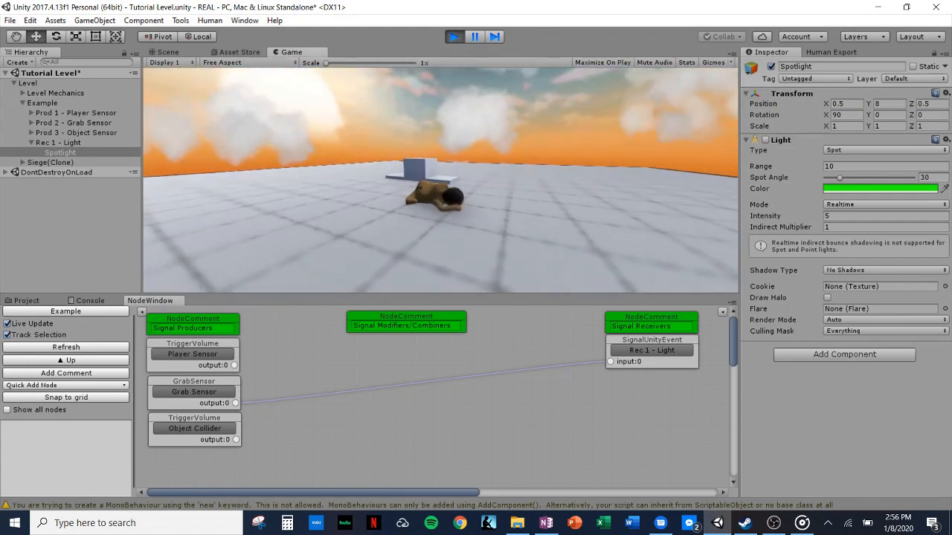
pyautogui.press('w')
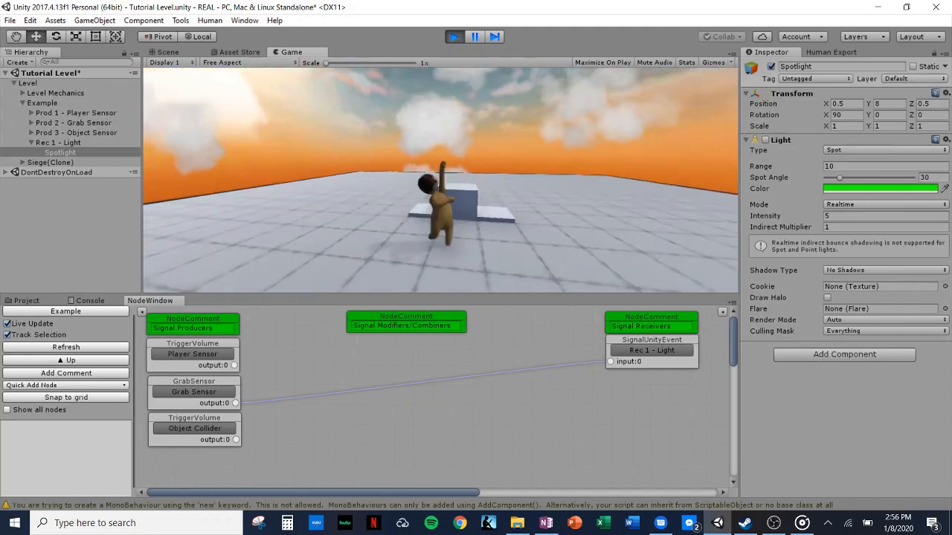
pyautogui.press('w')
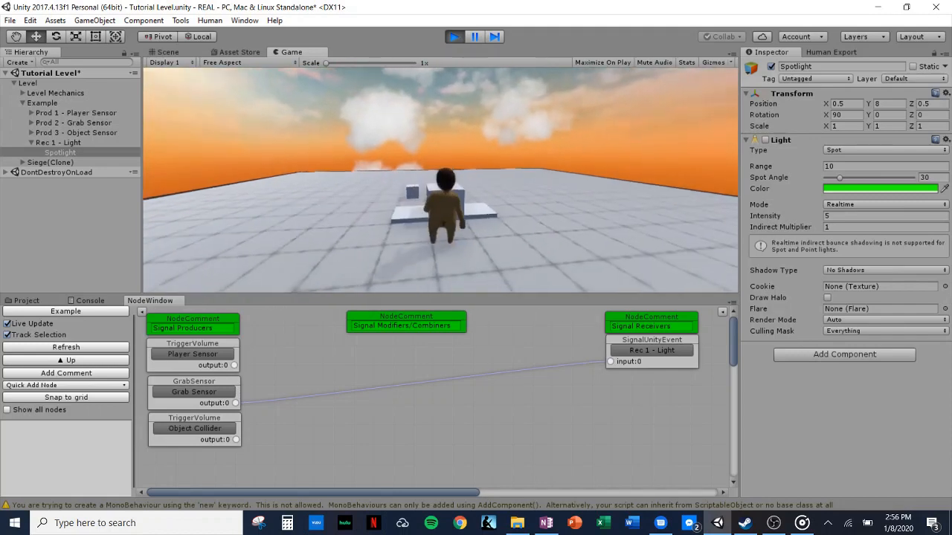
pyautogui.press('w')
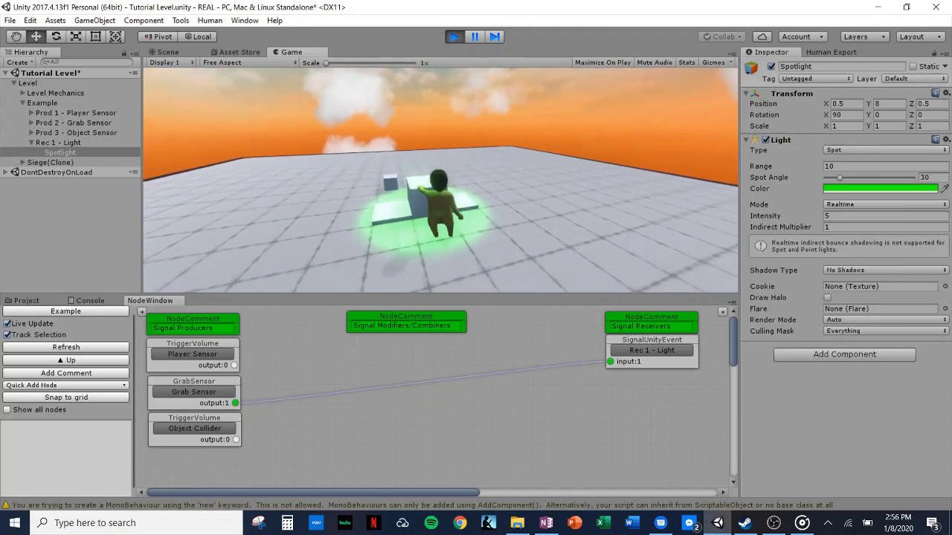
pyautogui.press('Escape')
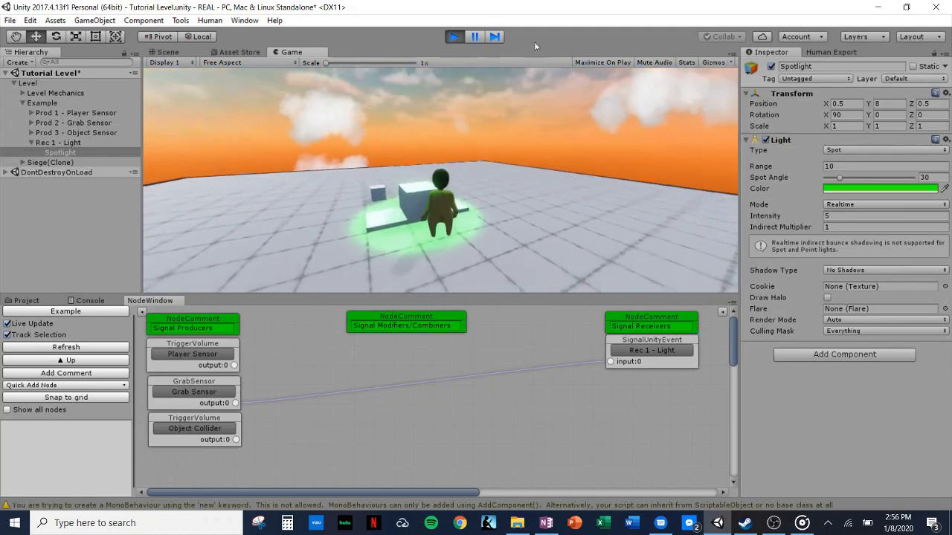
pyautogui.click(454, 36)
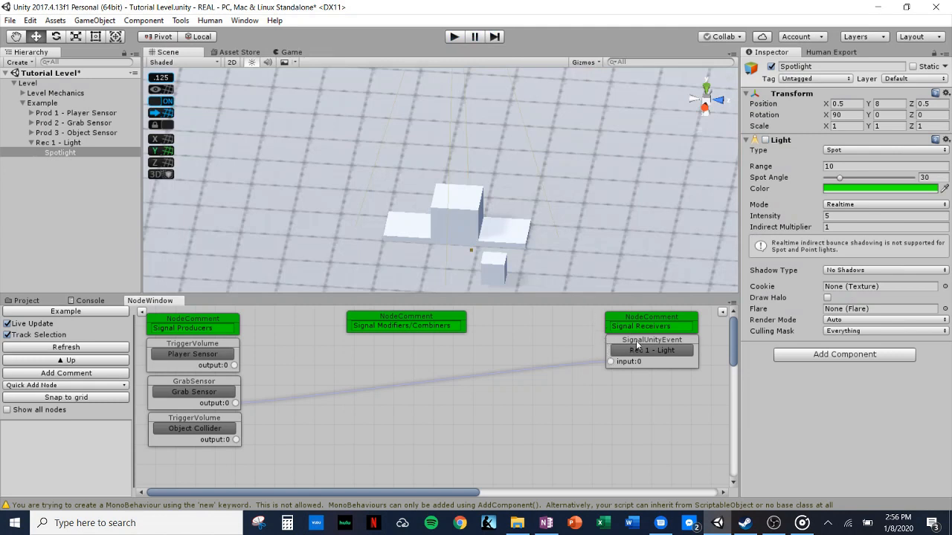
# Nudge the Rec 1 - Light node slightly and add an empty object named "Rec 2 - Bell Sound" under Example
pyautogui.moveTo(636, 341); pyautogui.dragTo(634, 343)
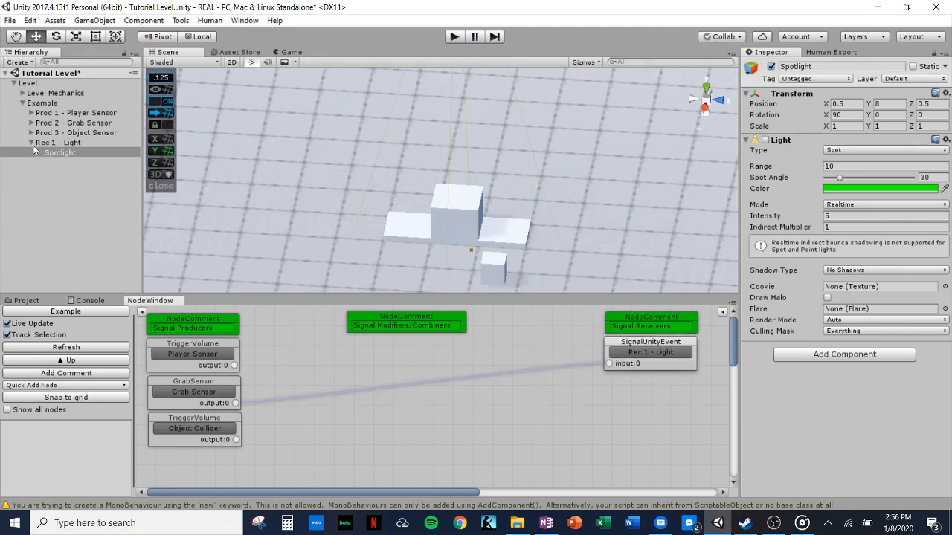
pyautogui.click(31, 142)
pyautogui.click(42, 104)
pyautogui.rightClick(42, 103)
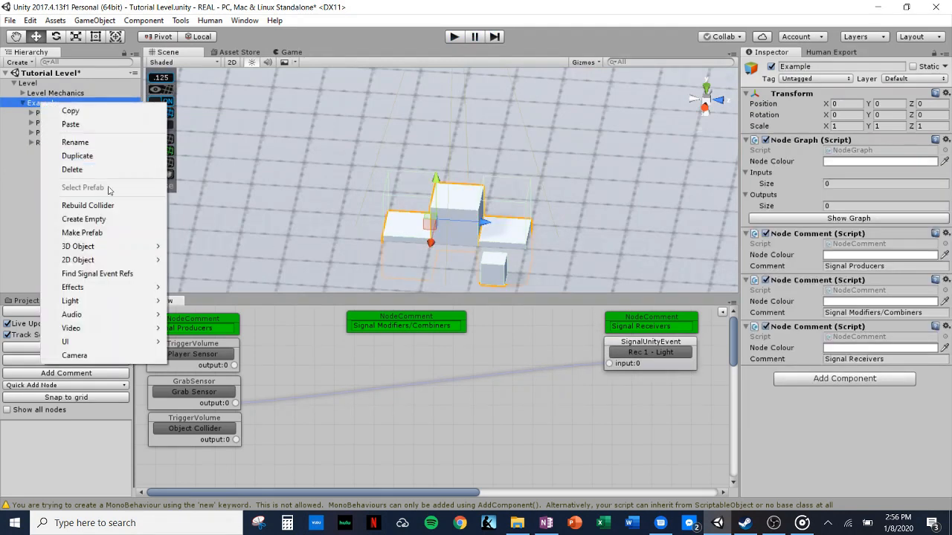
pyautogui.click(84, 219)
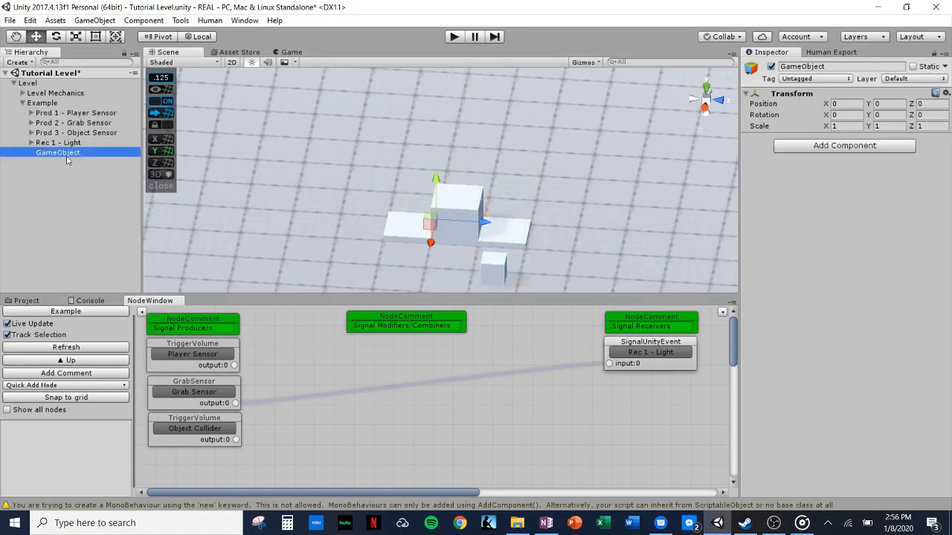
pyautogui.press('F2')
pyautogui.write('Re')
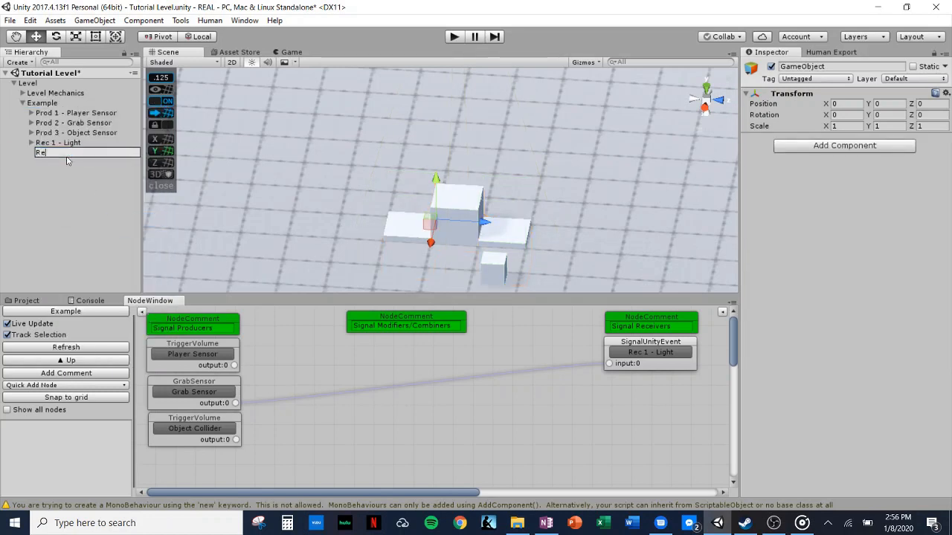
pyautogui.write('c 2 - Bell Sound')
pyautogui.press('Return')
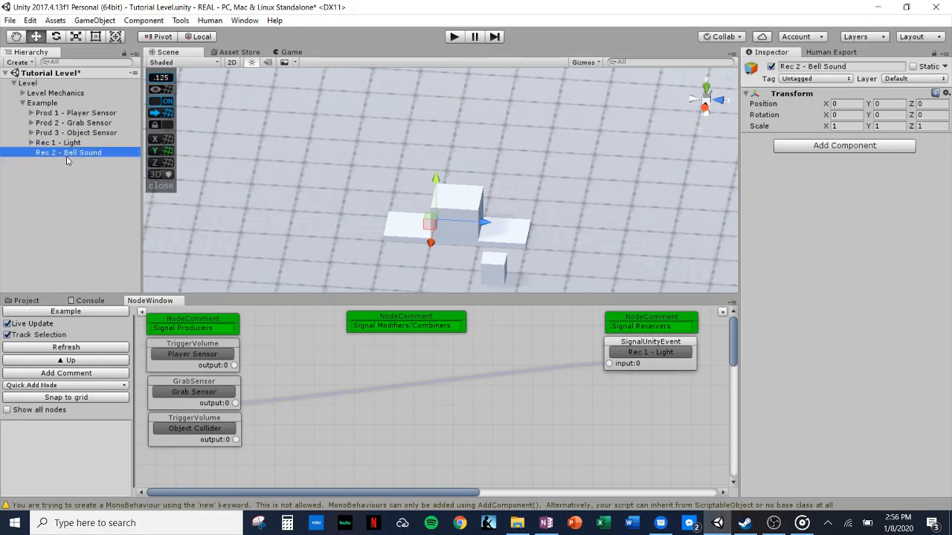
# Add an Audio Source object as a child of Rec 2 - Bell Sound and name it "Bell Sound"
pyautogui.rightClick(58, 155)
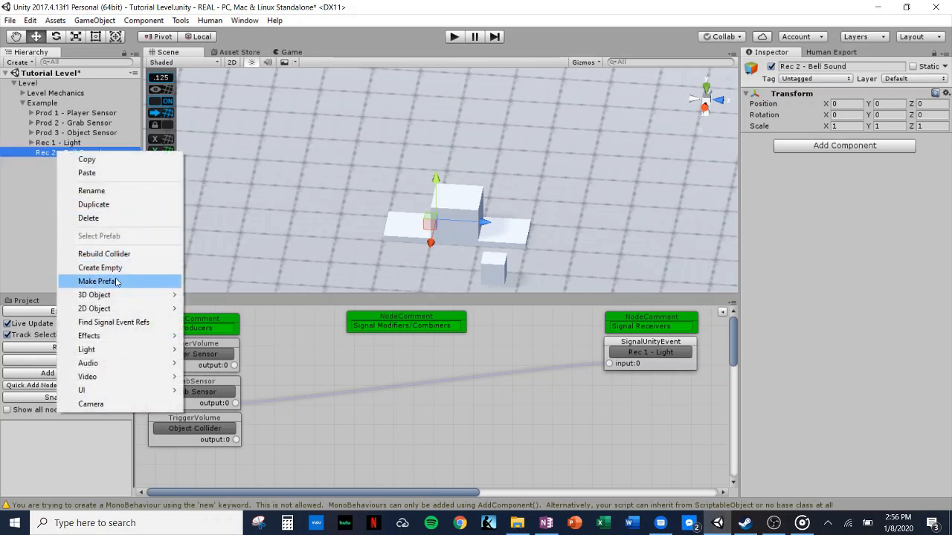
pyautogui.moveTo(127, 363)
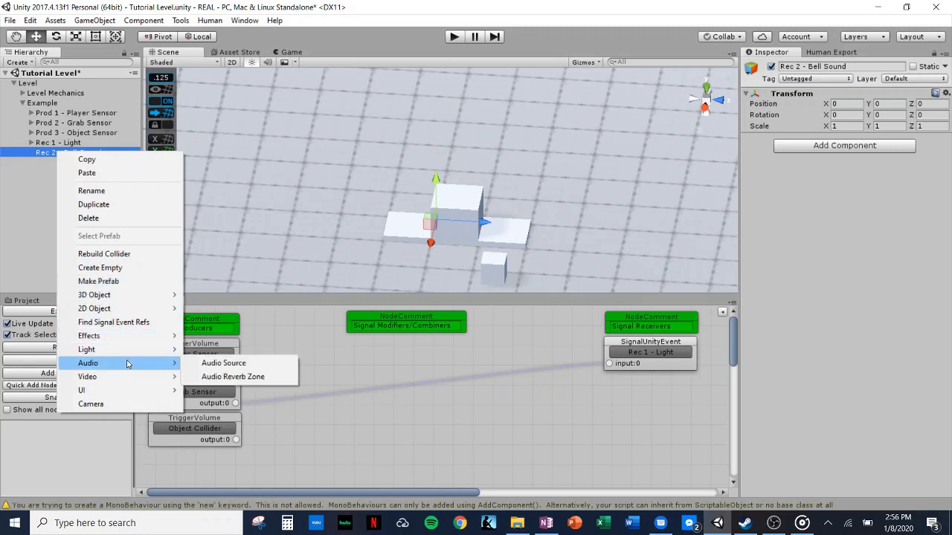
pyautogui.click(215, 362)
pyautogui.click(75, 164)
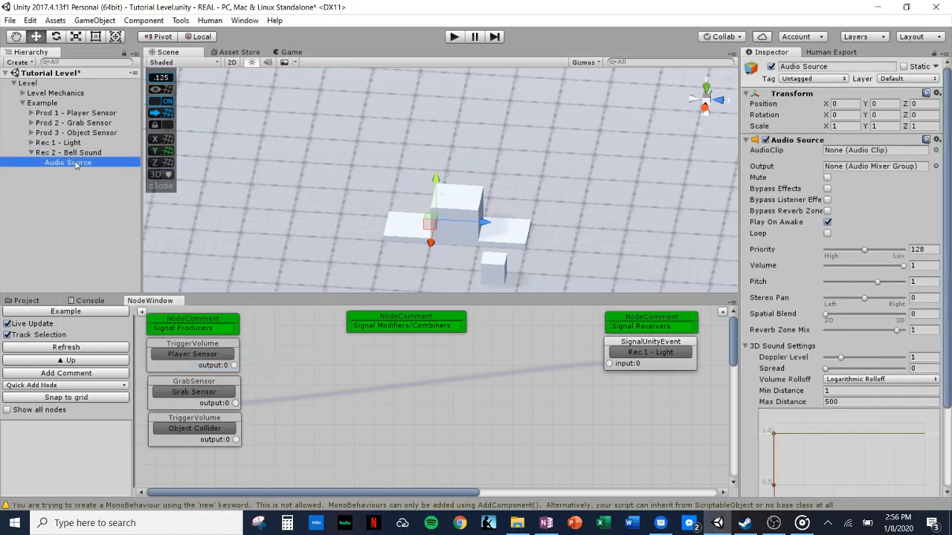
pyautogui.click(75, 163)
pyautogui.write('B')
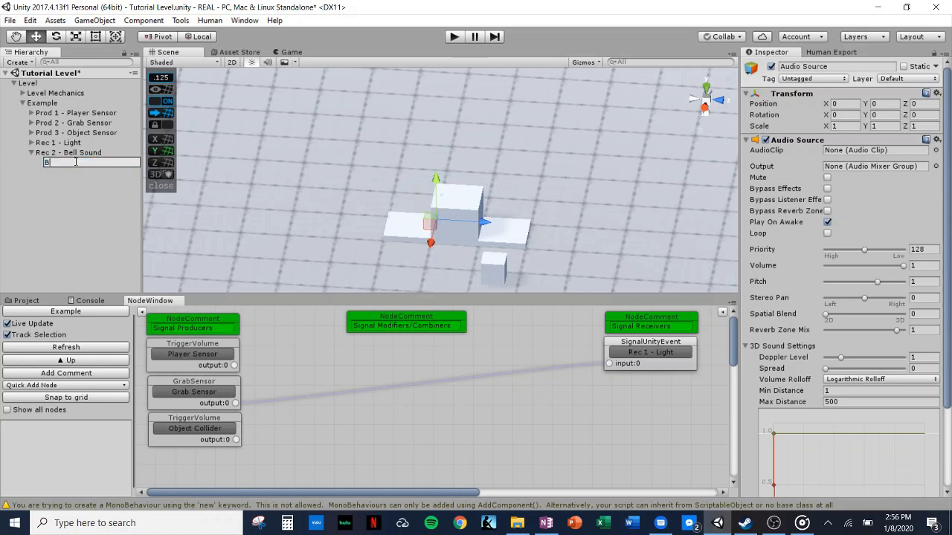
pyautogui.write('ell Sound')
pyautogui.press('Return')
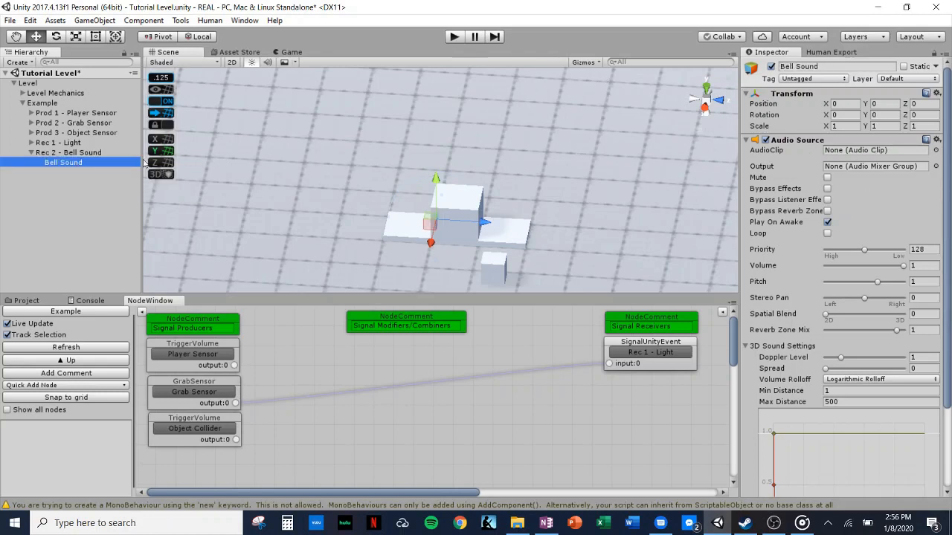
pyautogui.press('F2')
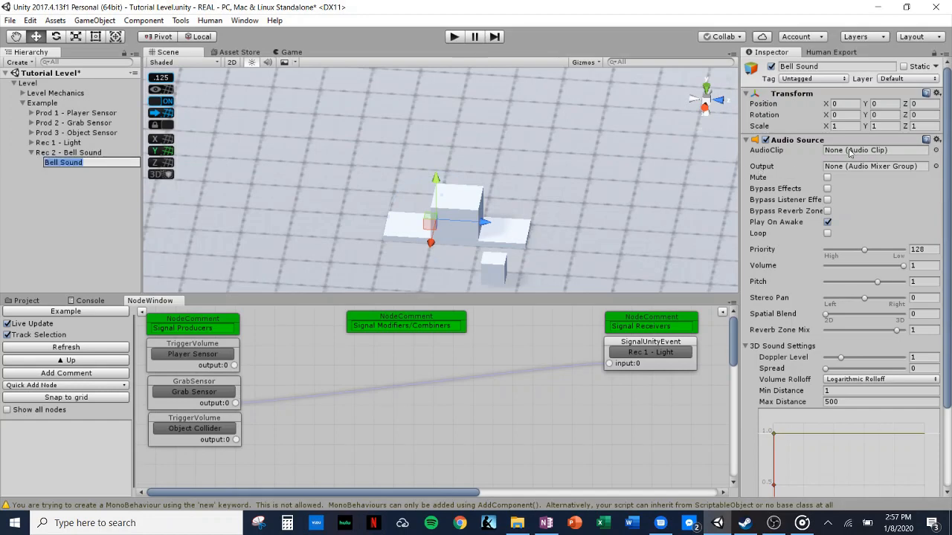
# Search the audio clips for "Bell" and assign Bell_01 as the Bell Sound object's AudioClip
pyautogui.click(935, 150)
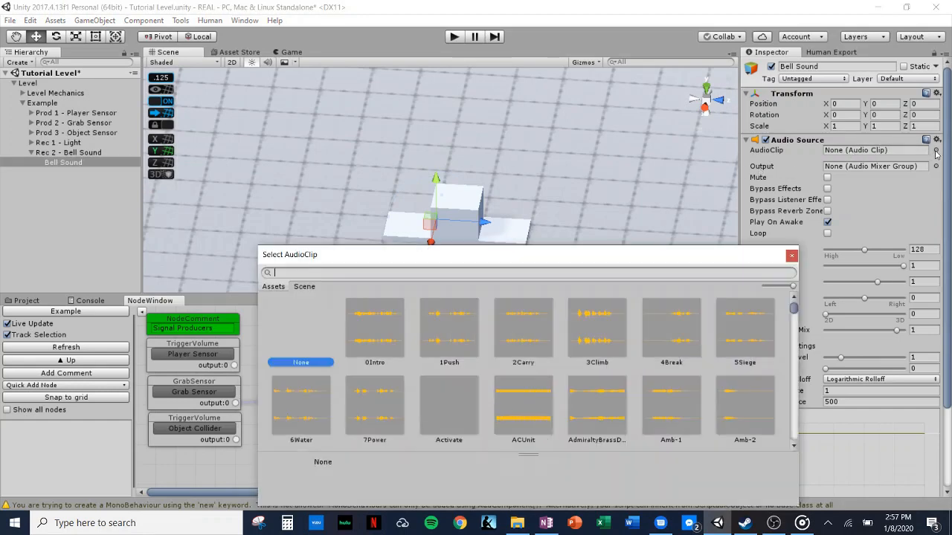
pyautogui.moveTo(631, 264); pyautogui.dragTo(572, 150)
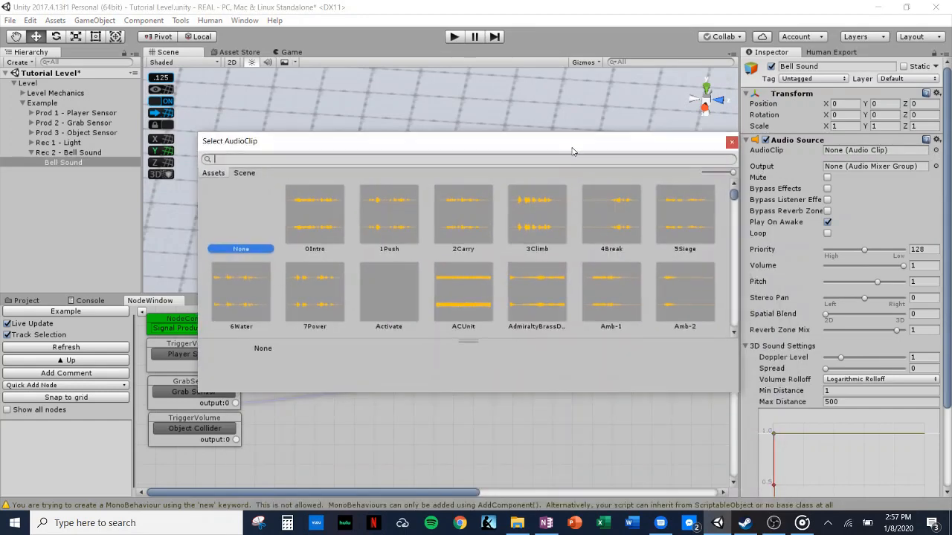
pyautogui.scroll(-10, 595, 260)
pyautogui.scroll(-8, 595, 259)
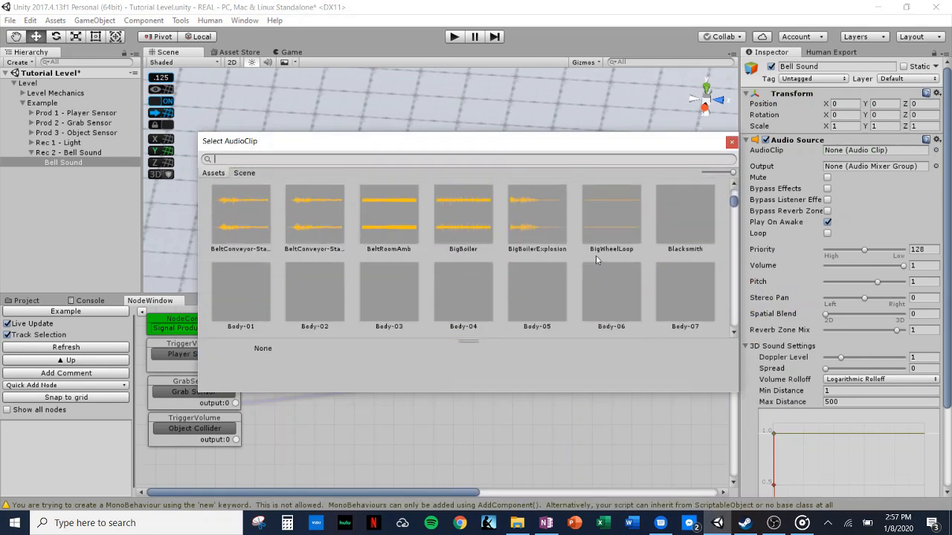
pyautogui.scroll(10, 595, 255)
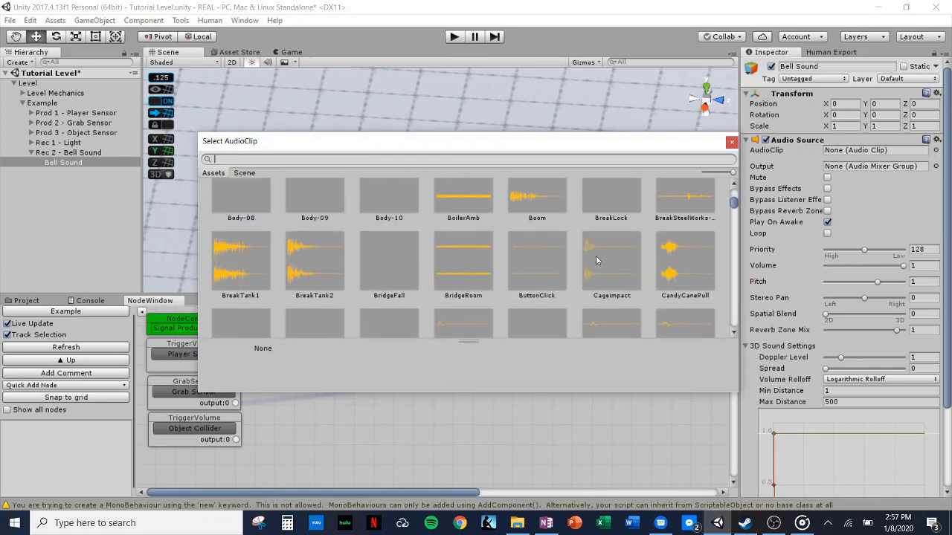
pyautogui.scroll(4, 518, 248)
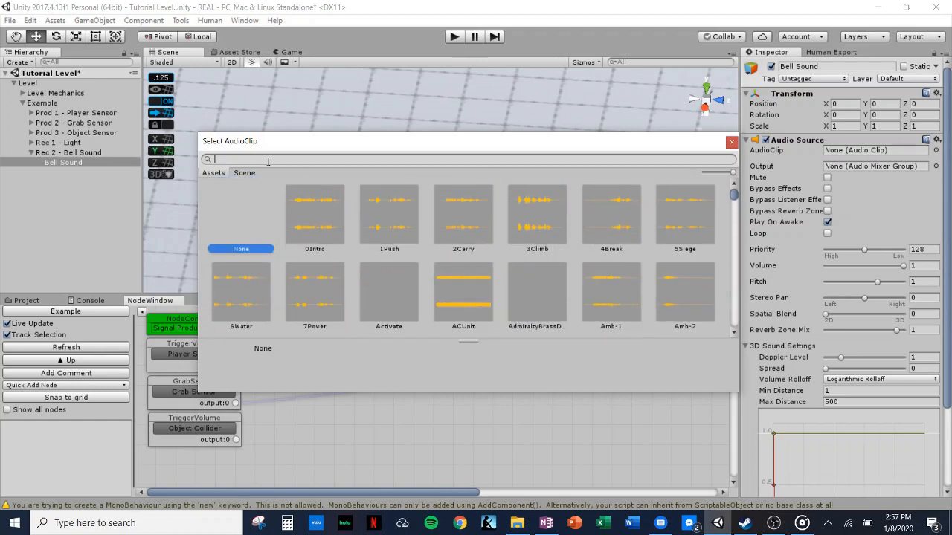
pyautogui.write('Bell')
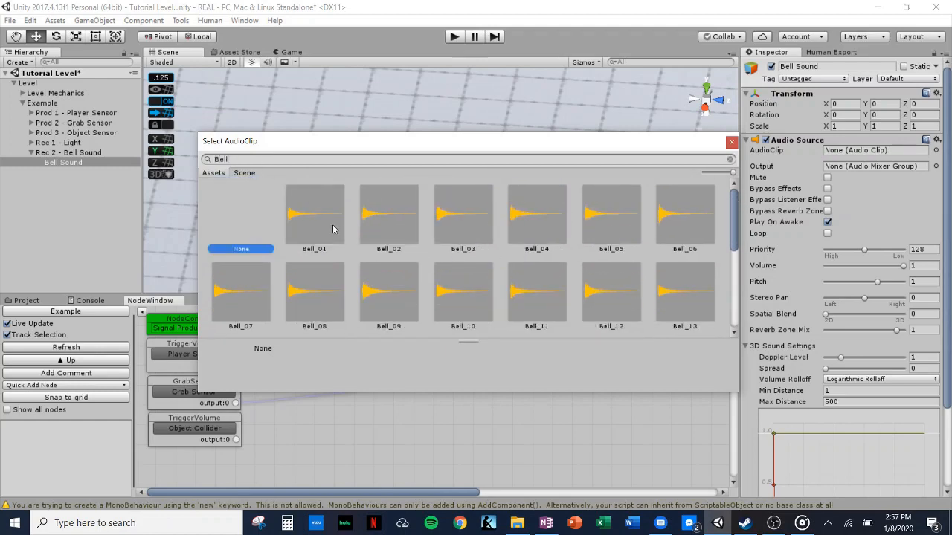
pyautogui.click(332, 229)
pyautogui.click(449, 226)
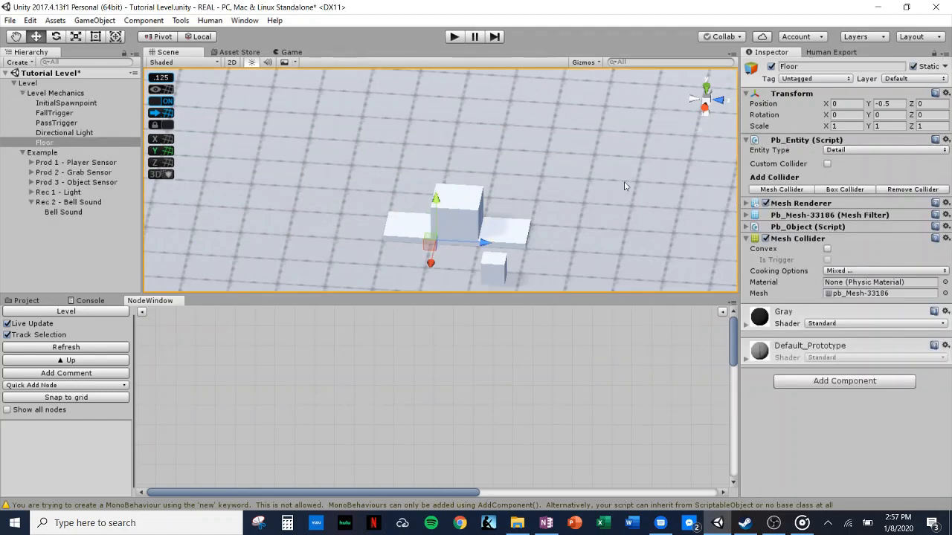
# Preview the Bell Sound object's assigned clip in the external music player and close the player
pyautogui.click(74, 213)
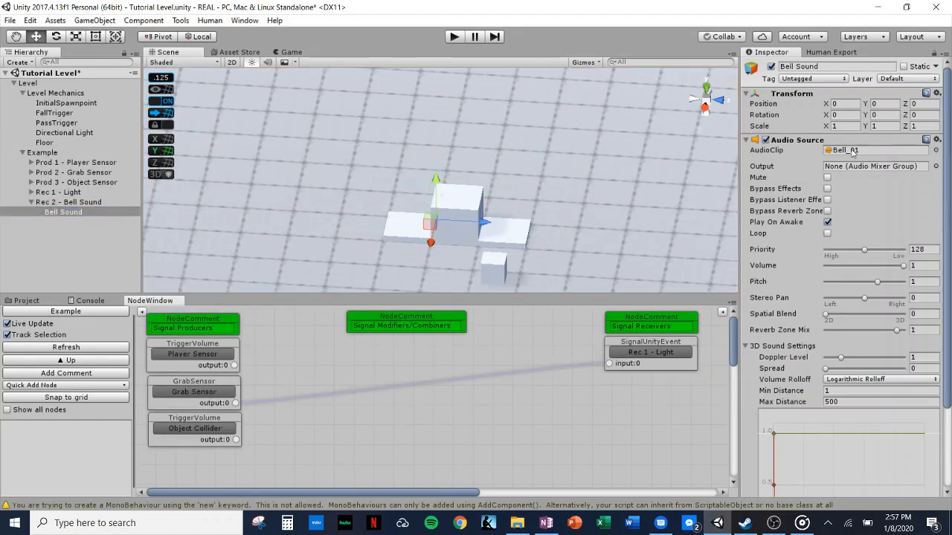
pyautogui.doubleClick(851, 151)
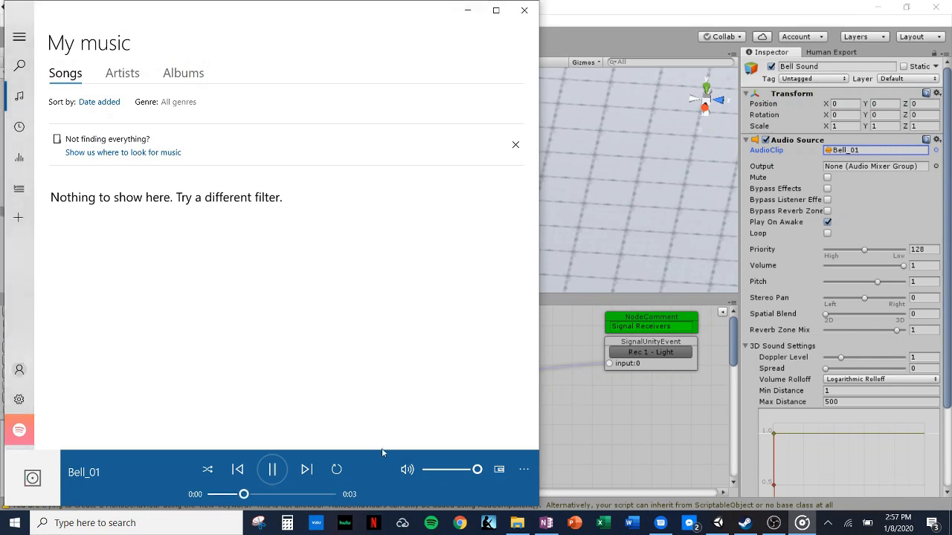
pyautogui.click(279, 469)
pyautogui.click(525, 9)
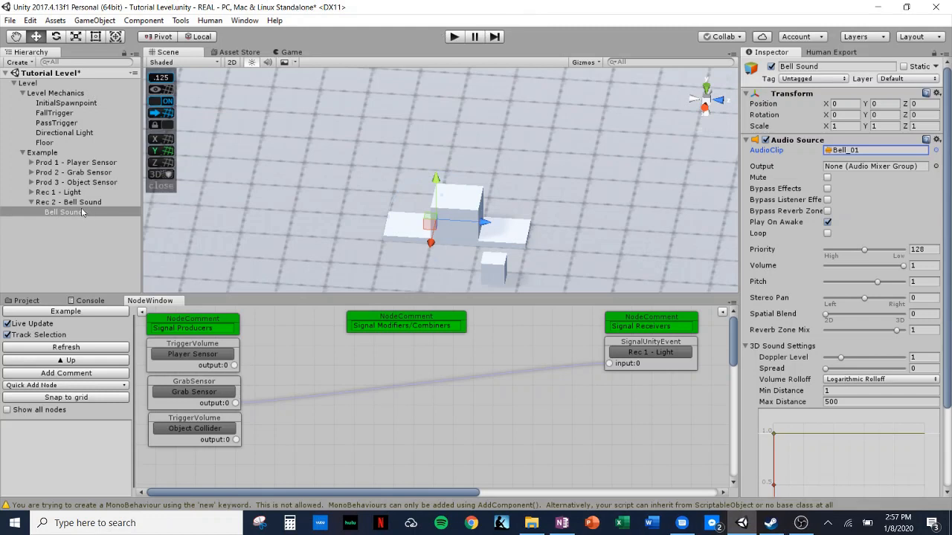
# Add a Signal Unity Event to Rec 2 - Bell Sound with a Trigger Event entry calling AudioSource.Play on the Bell Sound object
pyautogui.click(74, 202)
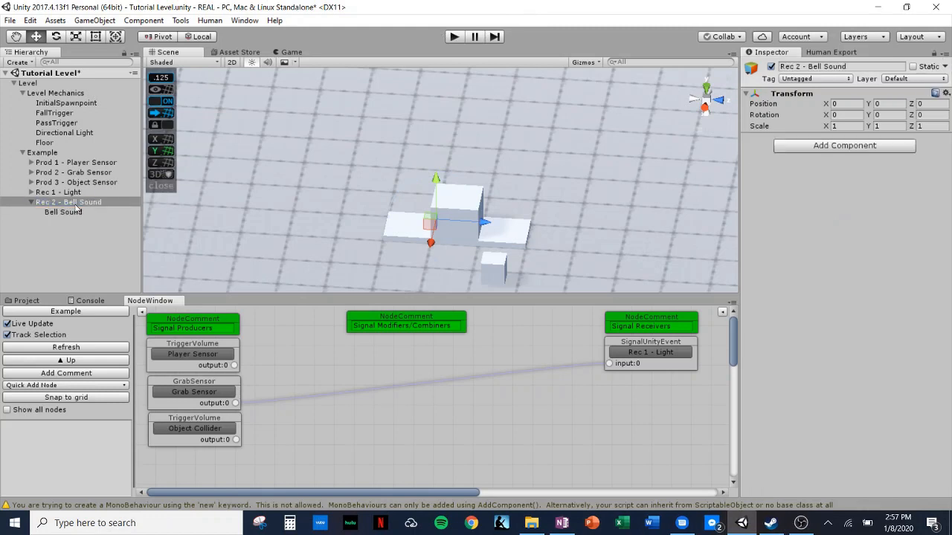
pyautogui.click(830, 147)
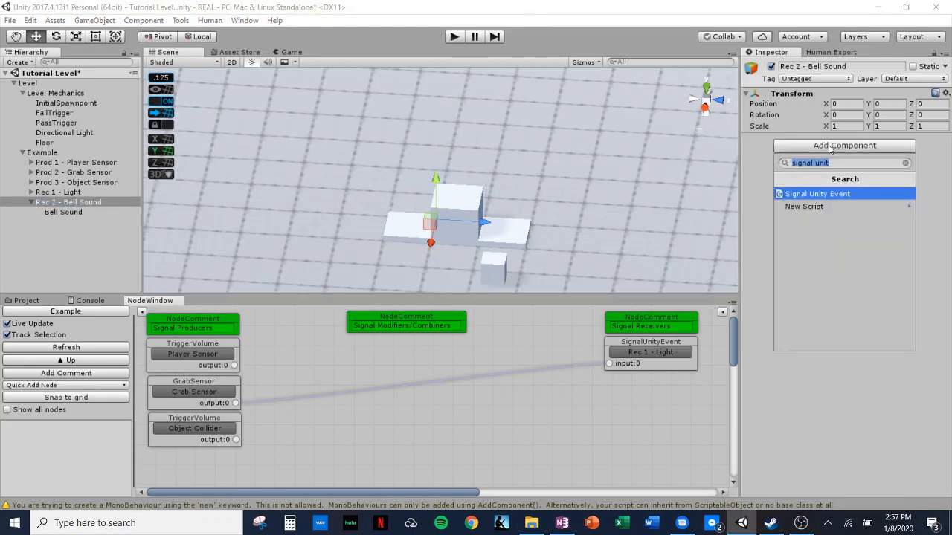
pyautogui.click(816, 194)
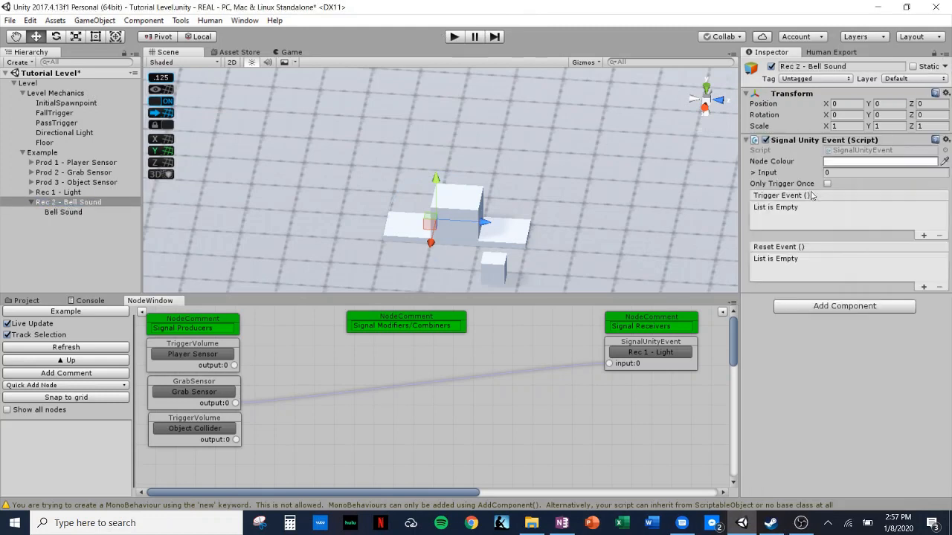
pyautogui.click(923, 237)
pyautogui.click(59, 213)
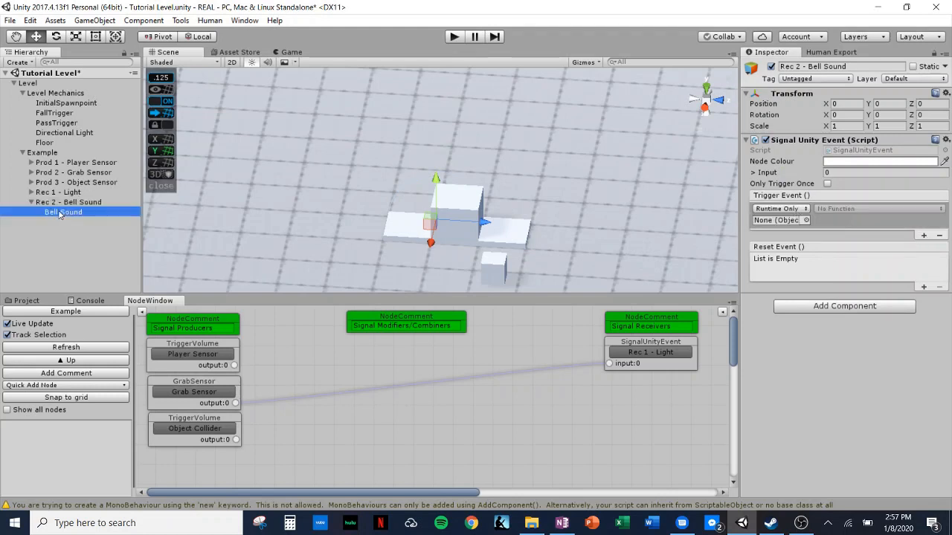
pyautogui.moveTo(60, 213); pyautogui.dragTo(773, 222)
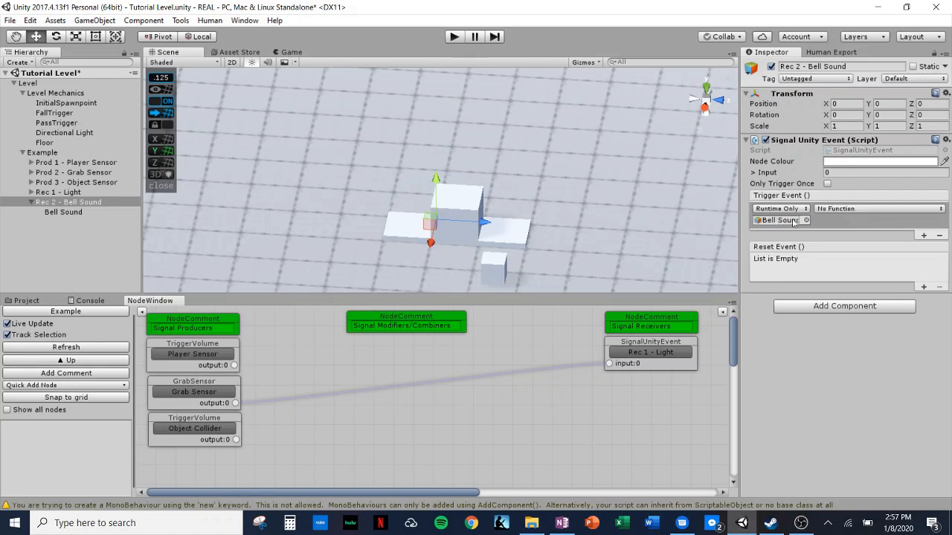
pyautogui.click(828, 211)
pyautogui.moveTo(860, 269)
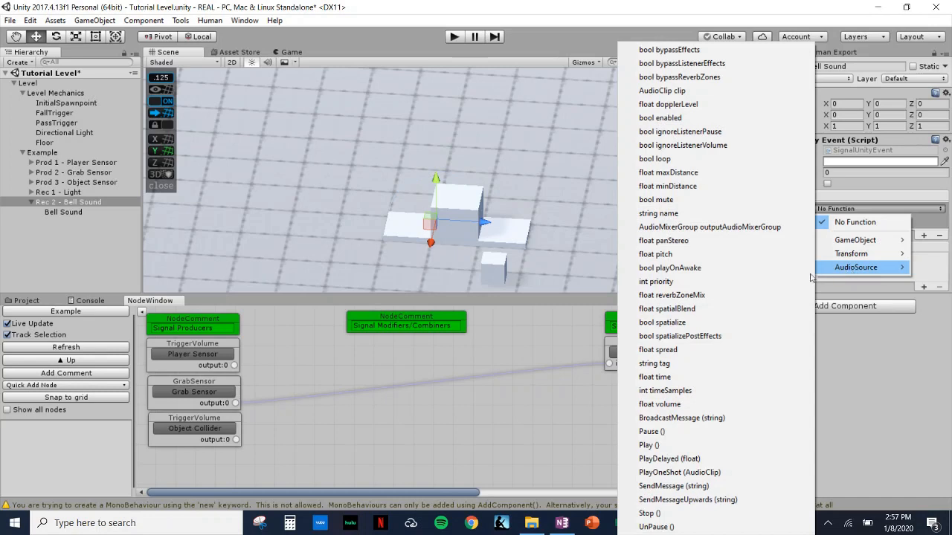
pyautogui.click(649, 445)
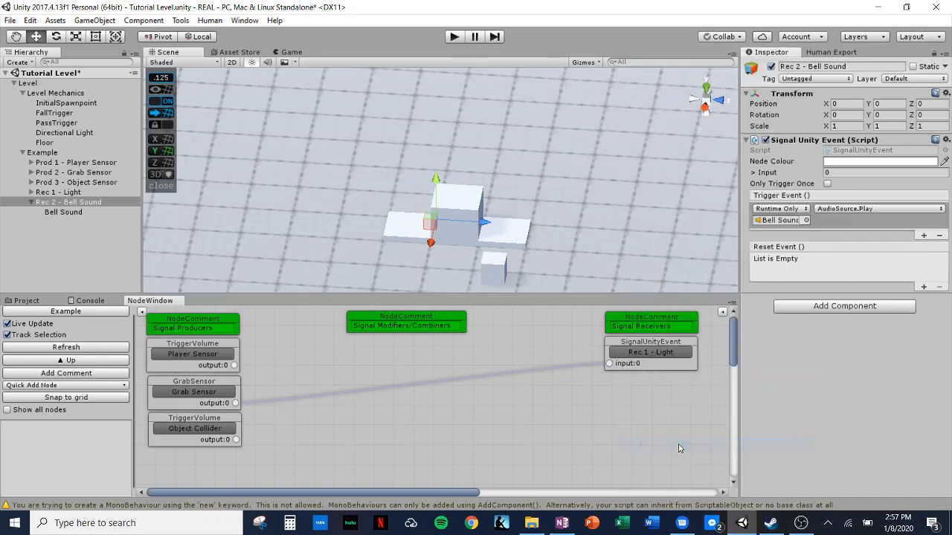
# Turn off Play On Awake and set Spatial Blend to 1 on the Bell Sound audio source
pyautogui.click(67, 214)
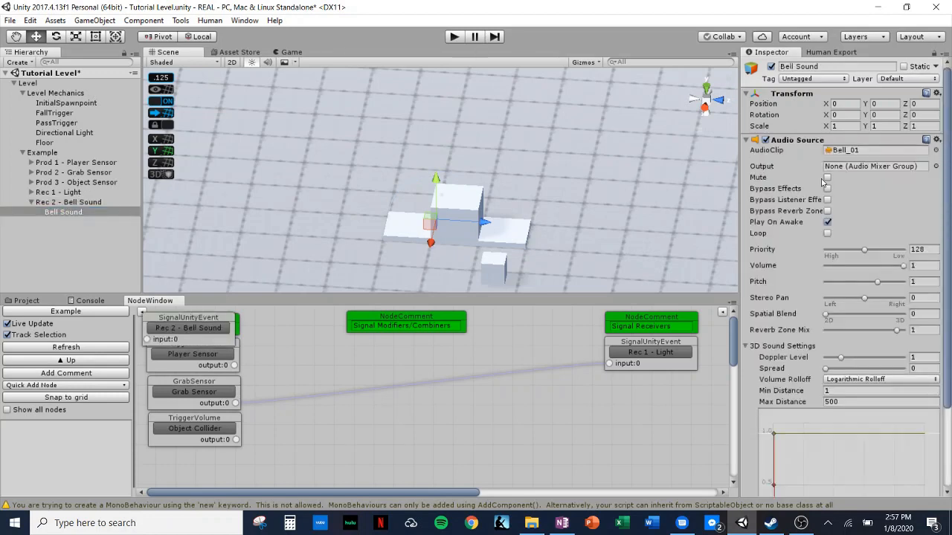
pyautogui.click(827, 222)
pyautogui.moveTo(829, 318); pyautogui.dragTo(914, 318)
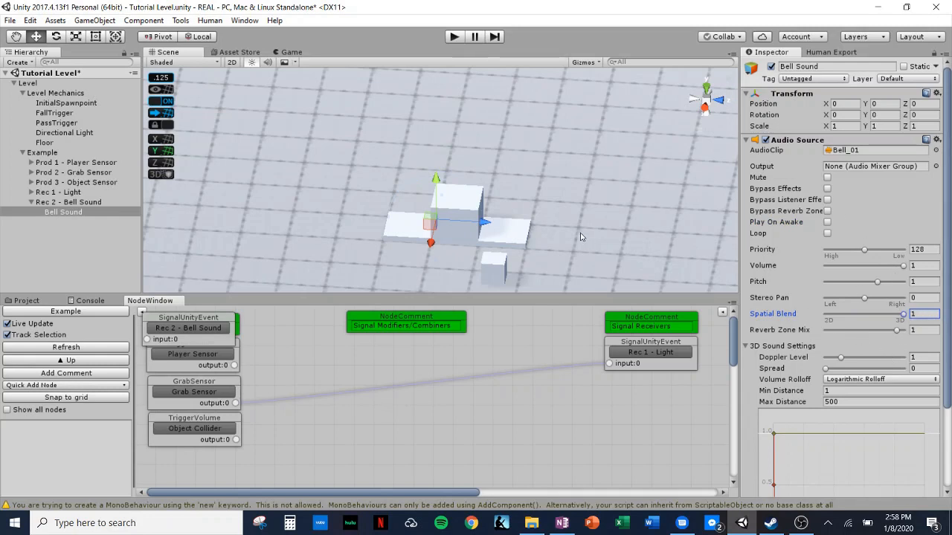
# Place the Rec 2 - Bell Sound node below Rec 1 - Light and connect the Grab Sensor output to its input
pyautogui.click(379, 376)
pyautogui.moveTo(196, 331); pyautogui.dragTo(483, 381)
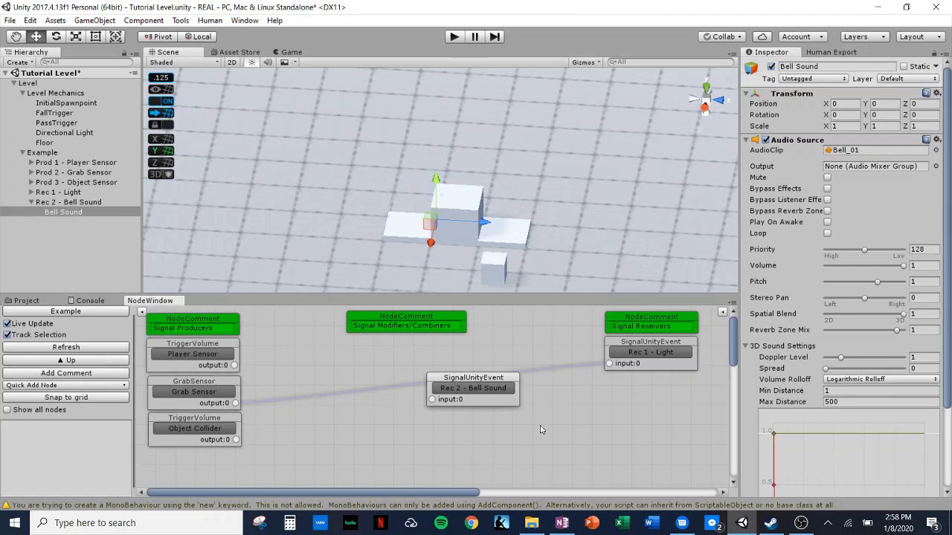
pyautogui.moveTo(479, 385); pyautogui.dragTo(657, 383)
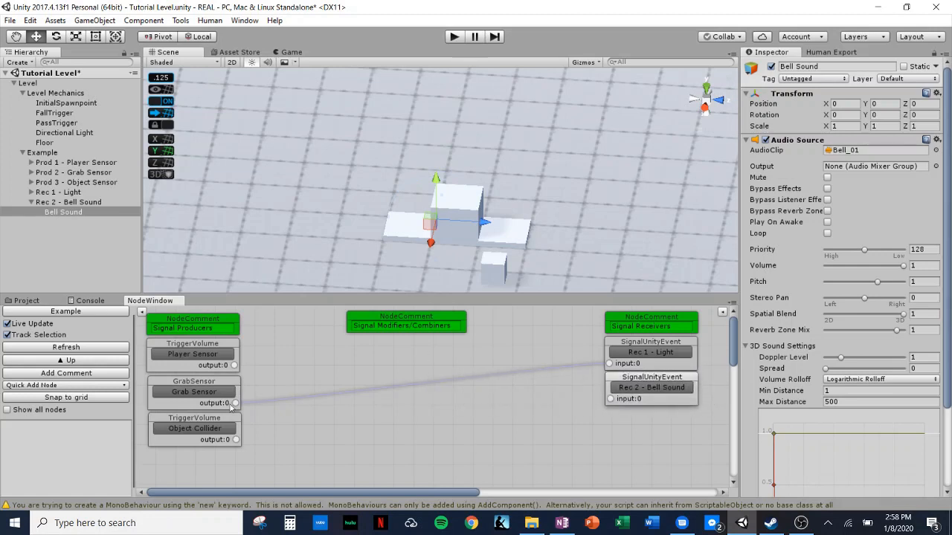
pyautogui.moveTo(232, 405); pyautogui.dragTo(609, 400)
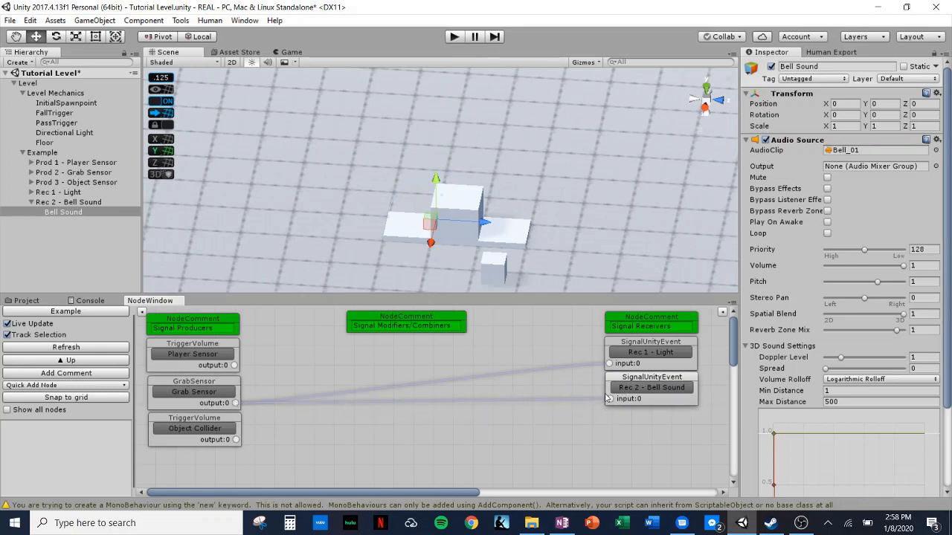
# Run the level, walk the character to the cube and grab it to test the light and bell, and end the run
pyautogui.click(454, 37)
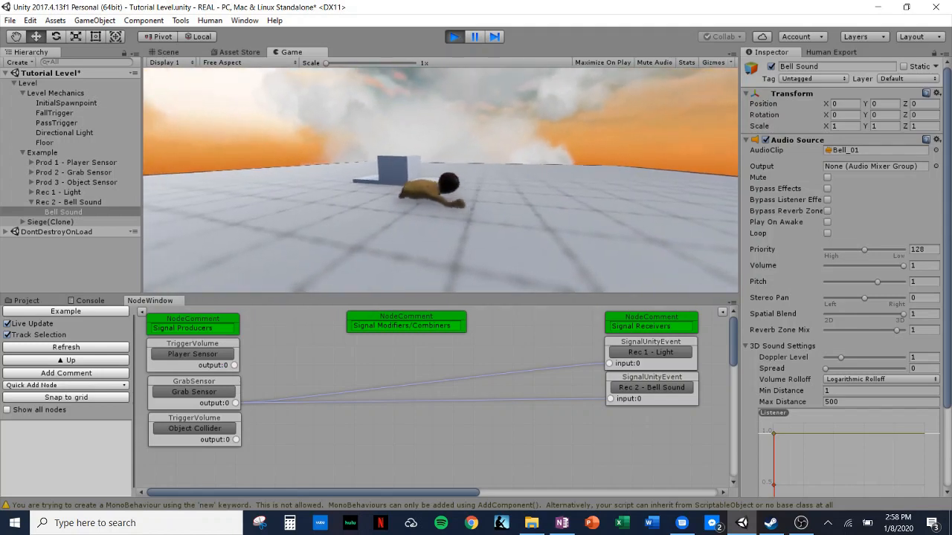
pyautogui.press('w')
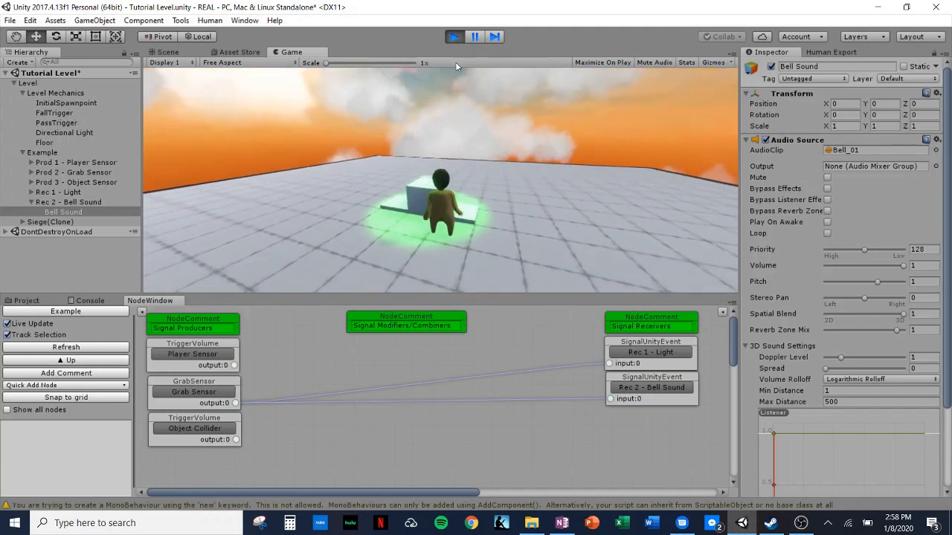
pyautogui.click(455, 38)
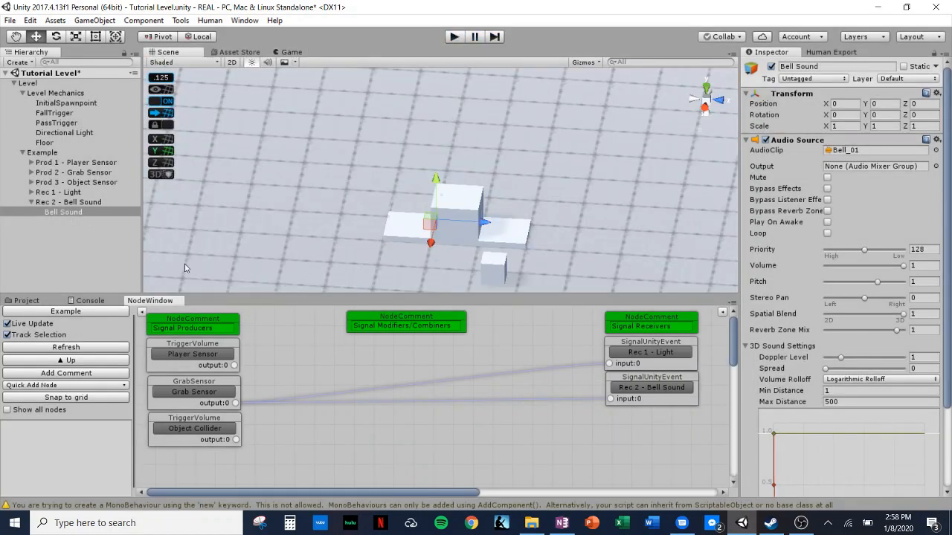
# Create an empty child object under Example and name it Rec 3 - Flying Cube
pyautogui.rightClick(39, 152)
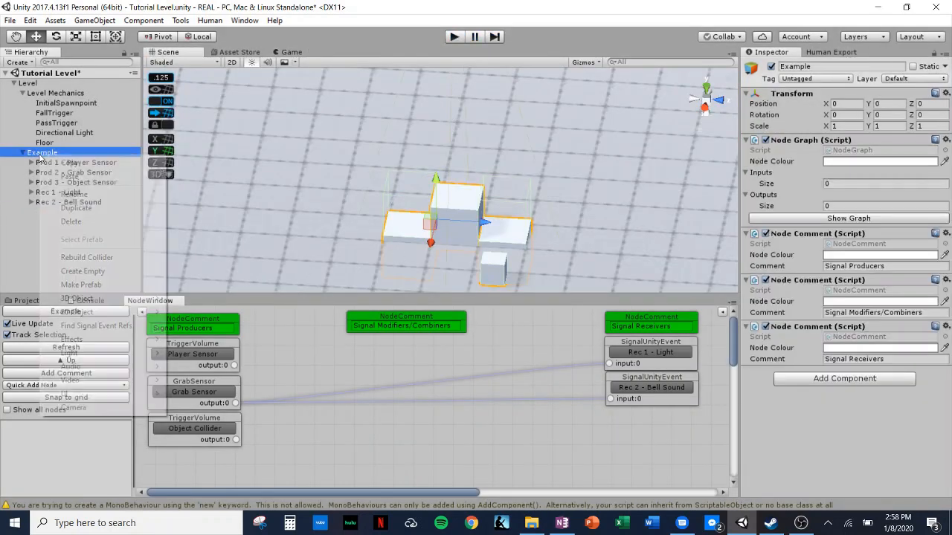
pyautogui.click(83, 271)
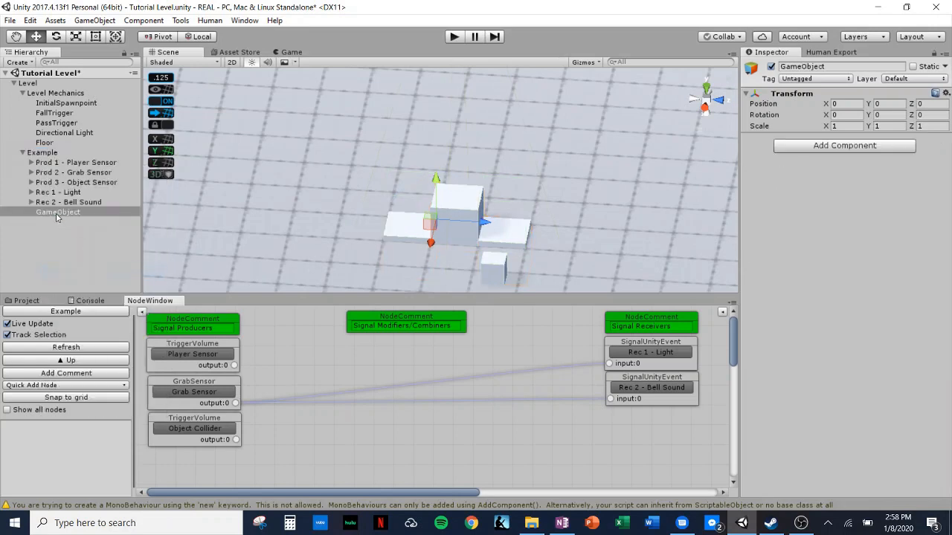
pyautogui.click(67, 212)
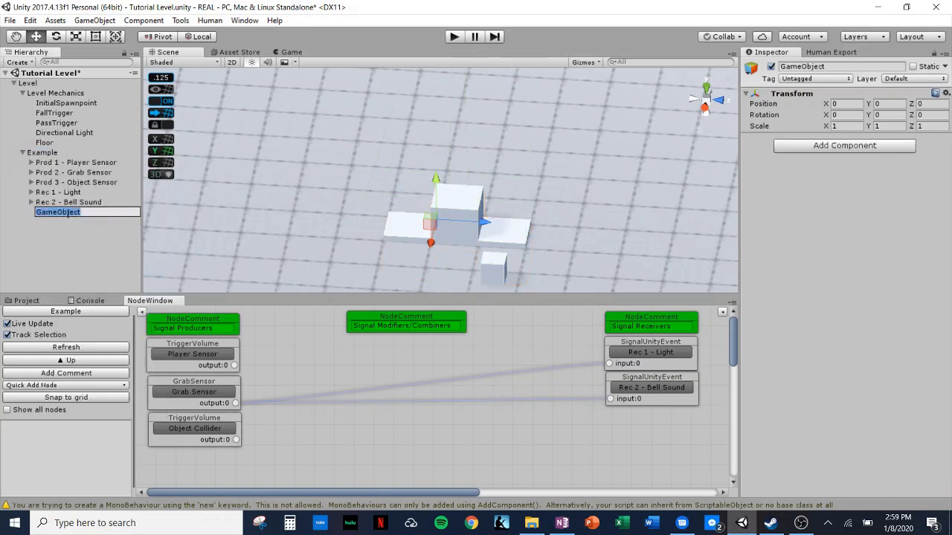
pyautogui.write('Rec 3 ')
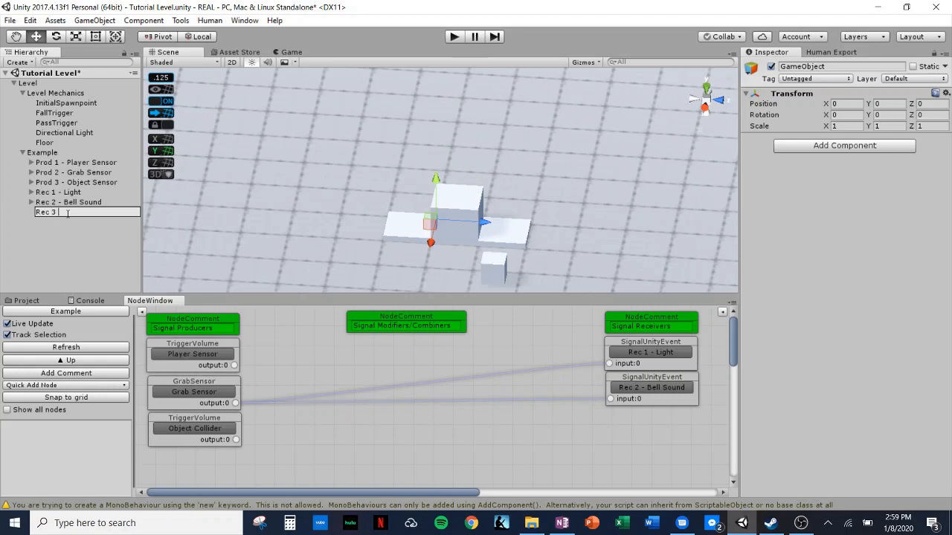
pyautogui.write('- Flying Cube')
pyautogui.press('Return')
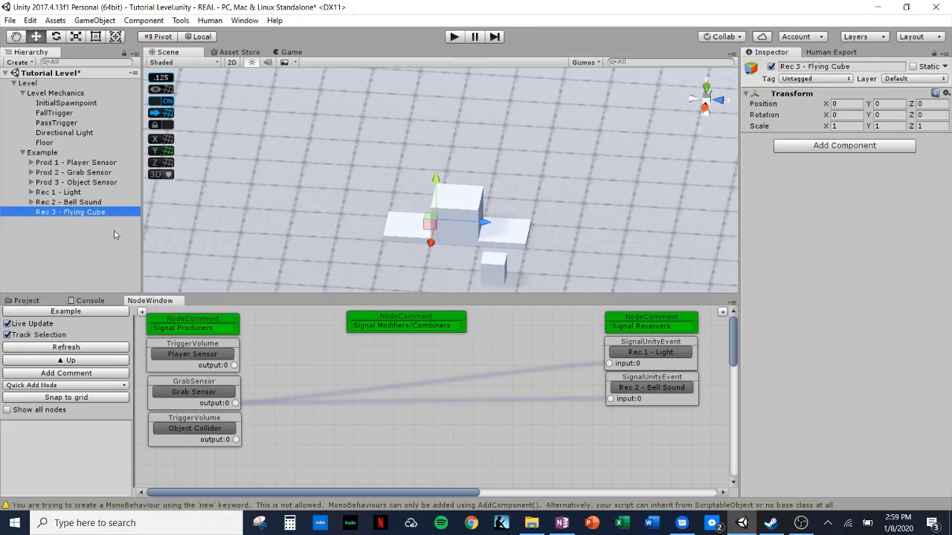
# Add a 3D Cube as a child of Rec 3 - Flying Cube and position it on the tall block at X 0.5, Y 1.375, Z 0.5
pyautogui.rightClick(80, 215)
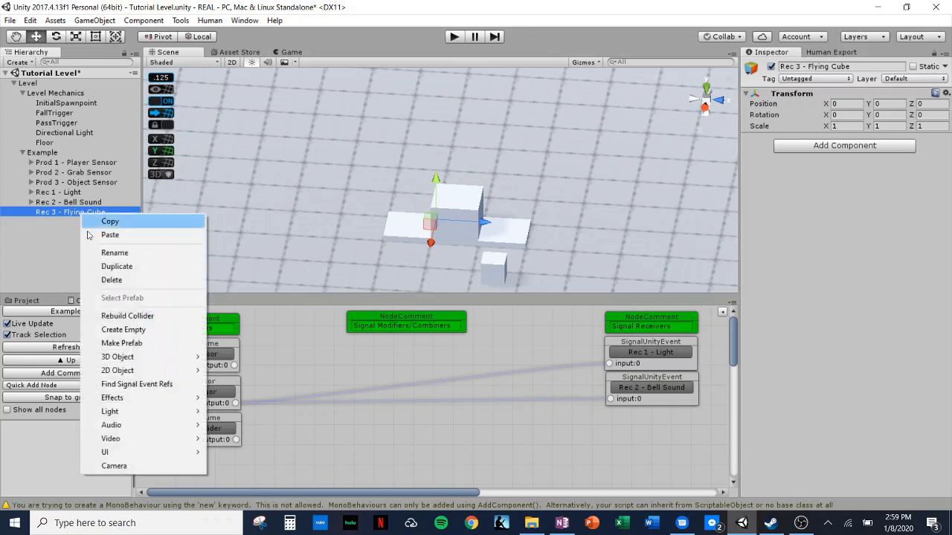
pyautogui.moveTo(171, 356)
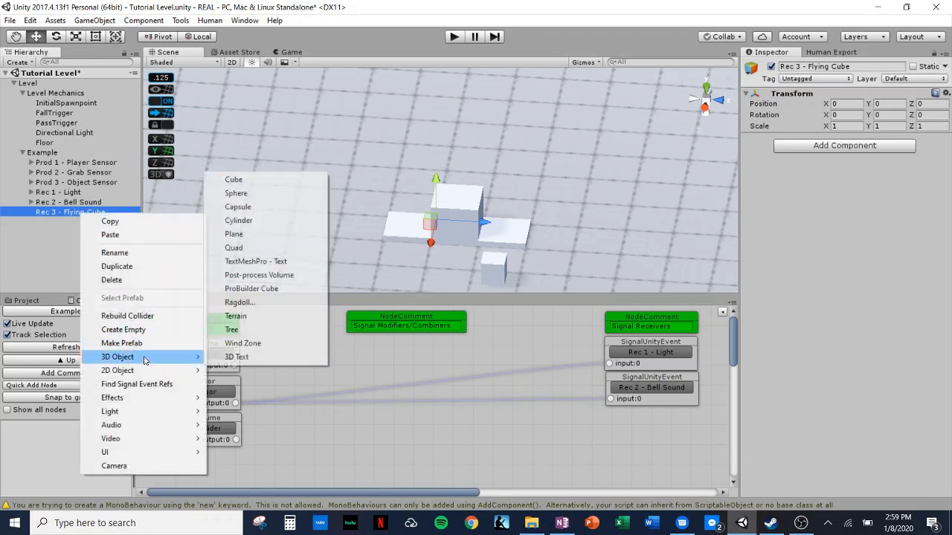
pyautogui.click(253, 182)
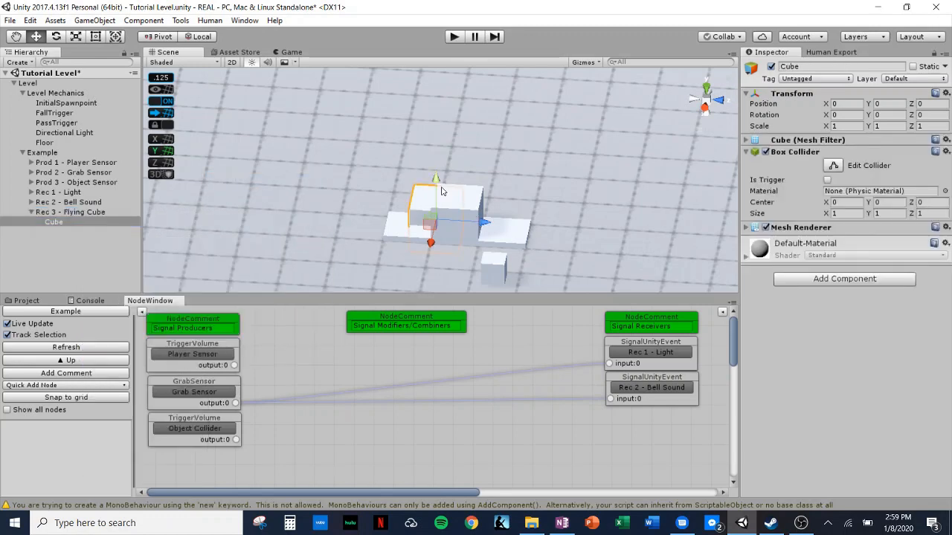
pyautogui.click(705, 108)
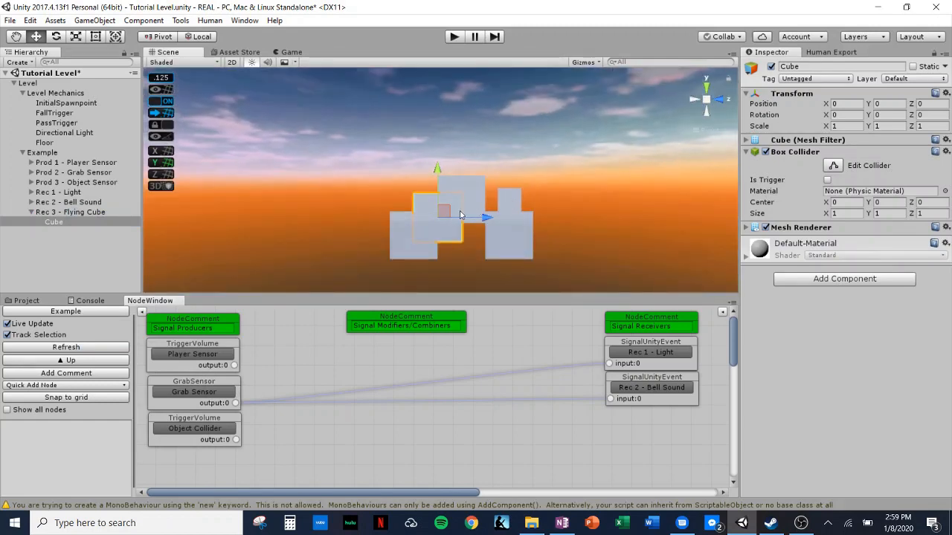
pyautogui.moveTo(444, 222); pyautogui.dragTo(361, 250)
pyautogui.moveTo(399, 192); pyautogui.dragTo(378, 197)
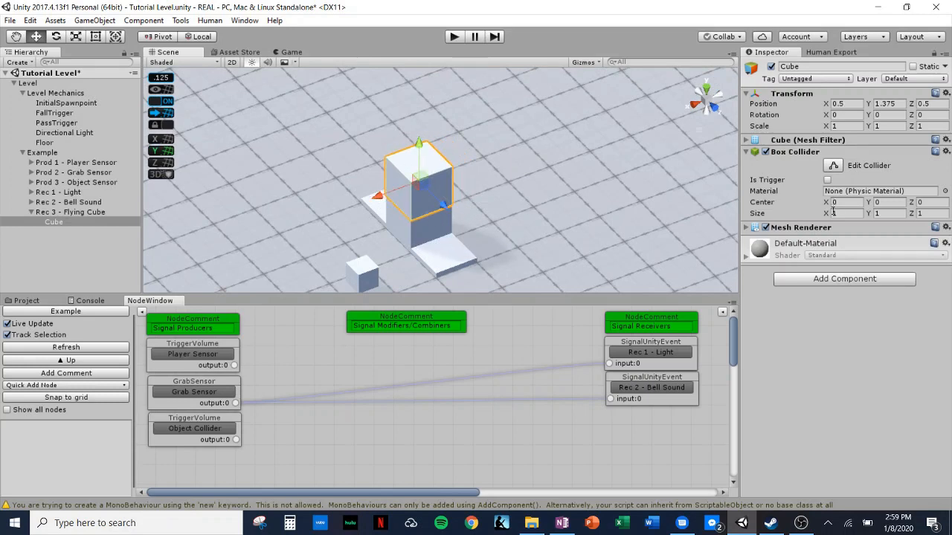
# Add a Rigidbody component to the Cube and set its mass to 100
pyautogui.click(824, 278)
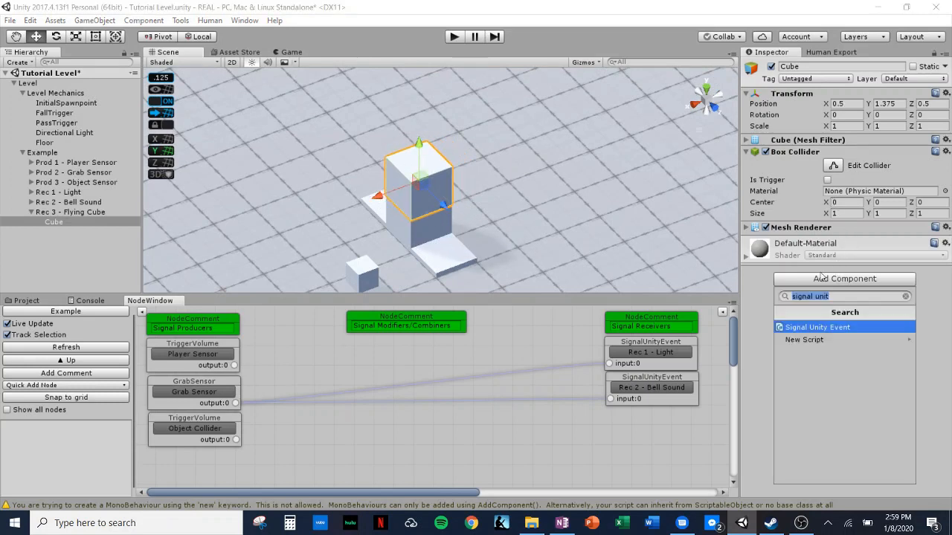
pyautogui.write('rigid')
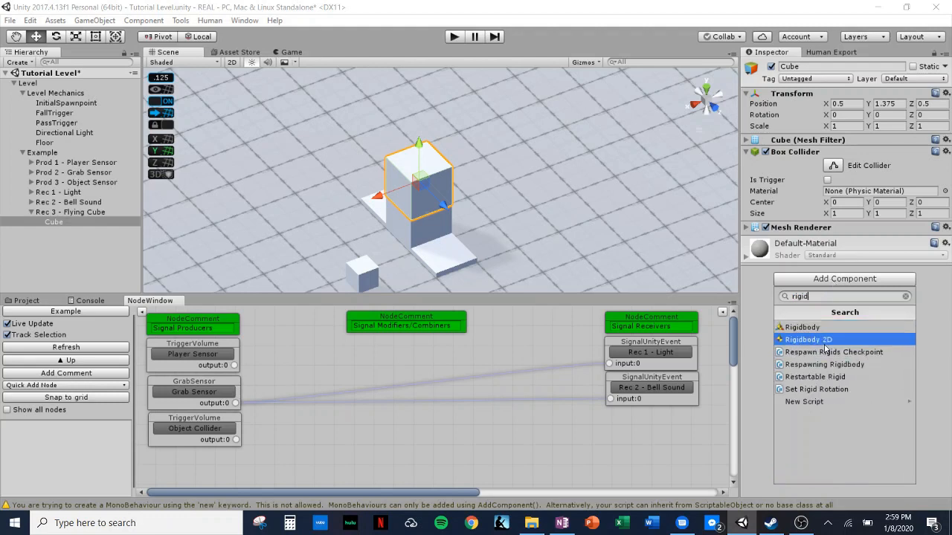
pyautogui.click(818, 327)
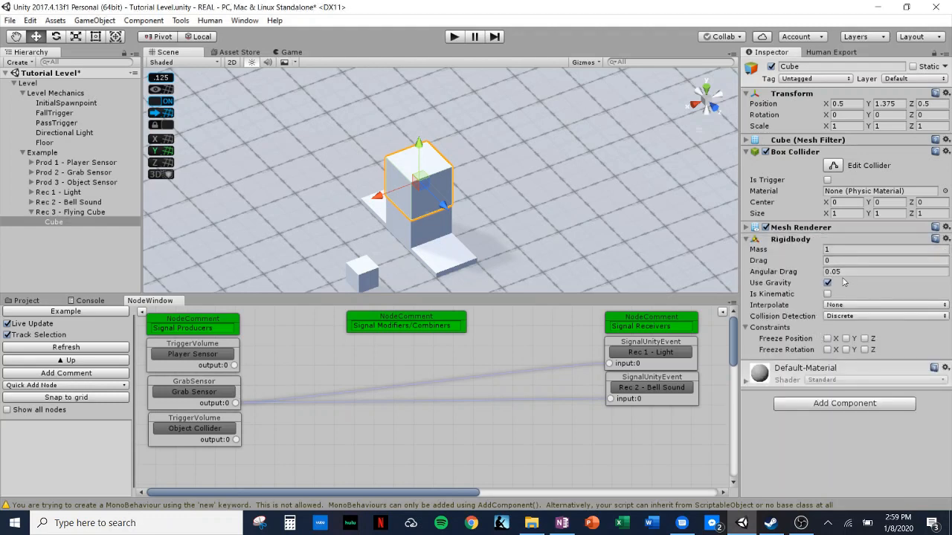
pyautogui.click(842, 250)
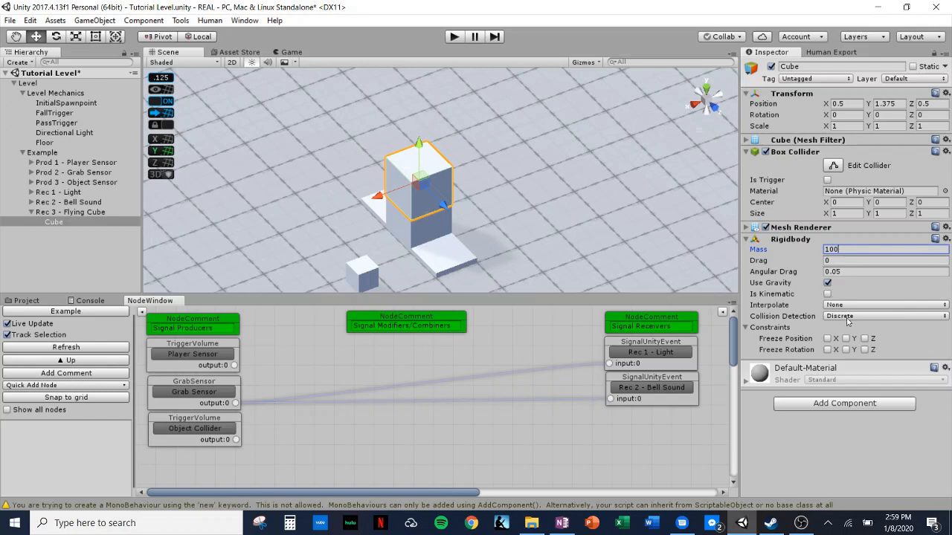
# Freeze the Cube's X and Z position and its rotation on all three axes, and raise it to Y 1.5
pyautogui.keyDown('alt'); pyautogui.moveTo(512, 235); pyautogui.dragTo(649, 206); pyautogui.keyUp('alt')
pyautogui.scroll(2, 503, 191)
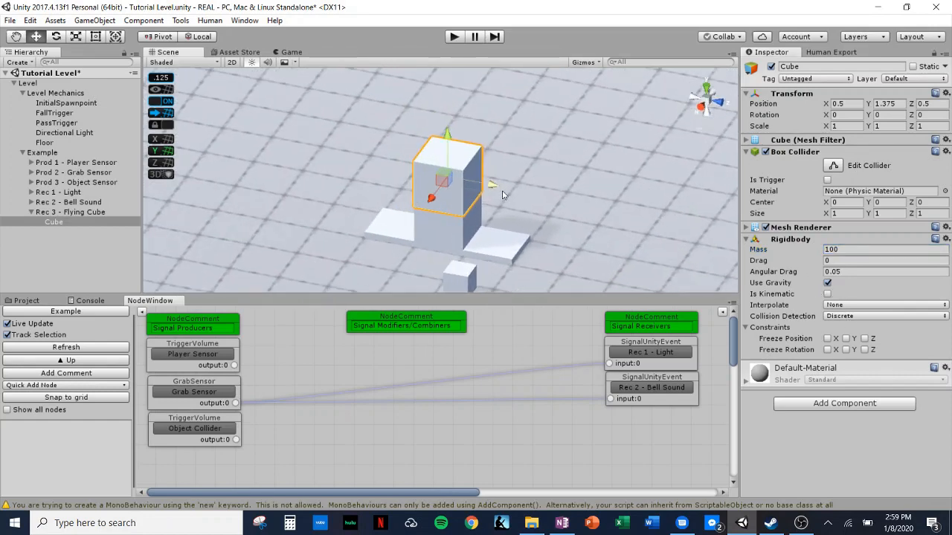
pyautogui.scroll(-4, 504, 191)
pyautogui.scroll(-1, 503, 195)
pyautogui.moveTo(450, 145); pyautogui.dragTo(449, 121)
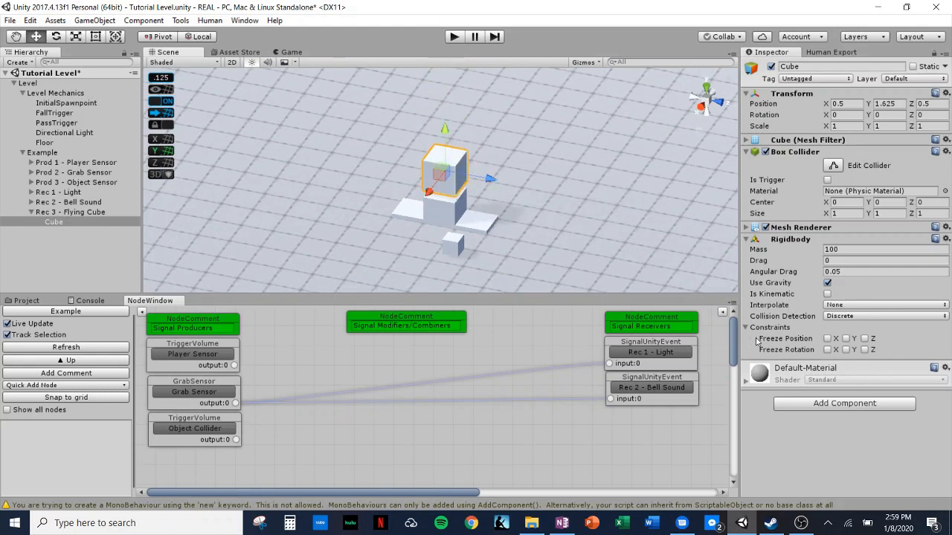
pyautogui.click(827, 349)
pyautogui.click(846, 350)
pyautogui.click(828, 339)
pyautogui.moveTo(444, 128); pyautogui.dragTo(467, 141)
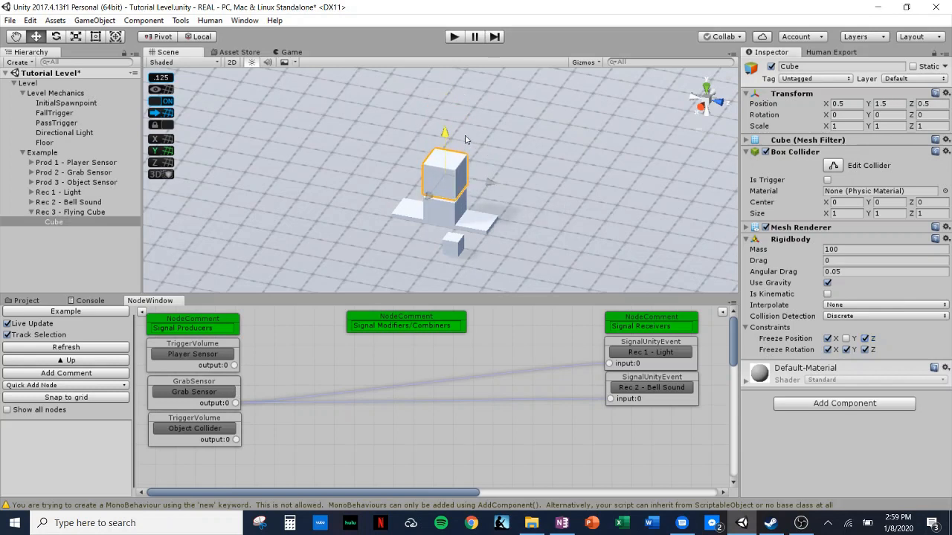
# Add a Constant Force component to the Cube with a Y force of 1000, and disable the component
pyautogui.scroll(1, 459, 262)
pyautogui.scroll(1, 459, 261)
pyautogui.moveTo(458, 261); pyautogui.dragTo(509, 152, button='middle')
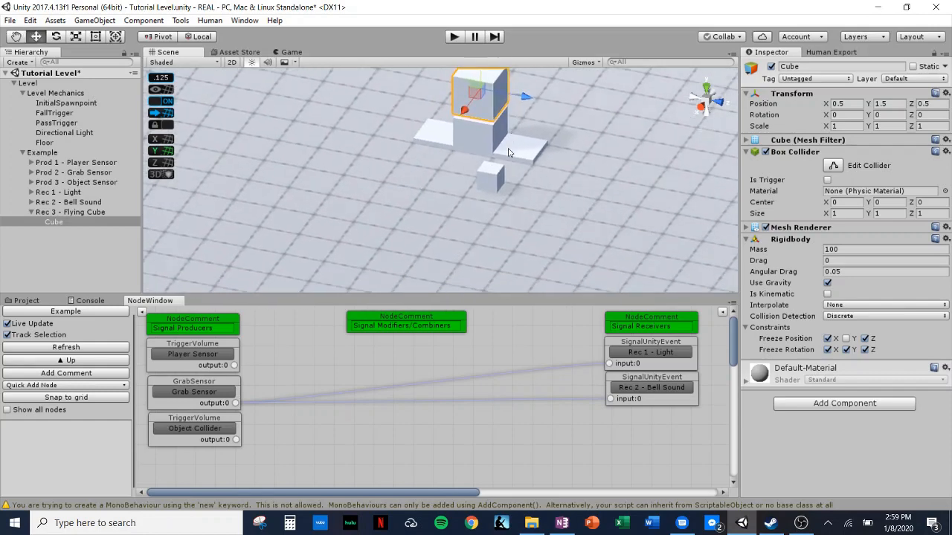
pyautogui.click(815, 404)
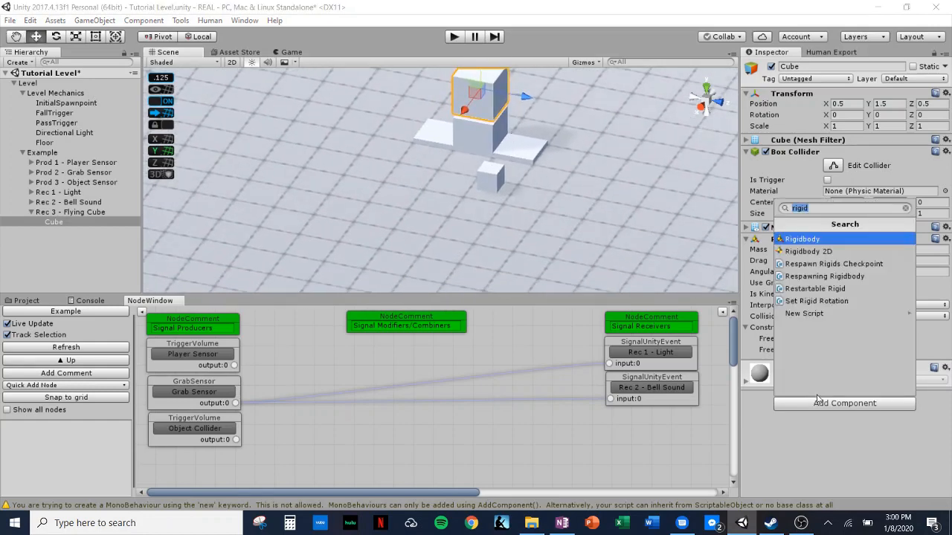
pyautogui.write('constan')
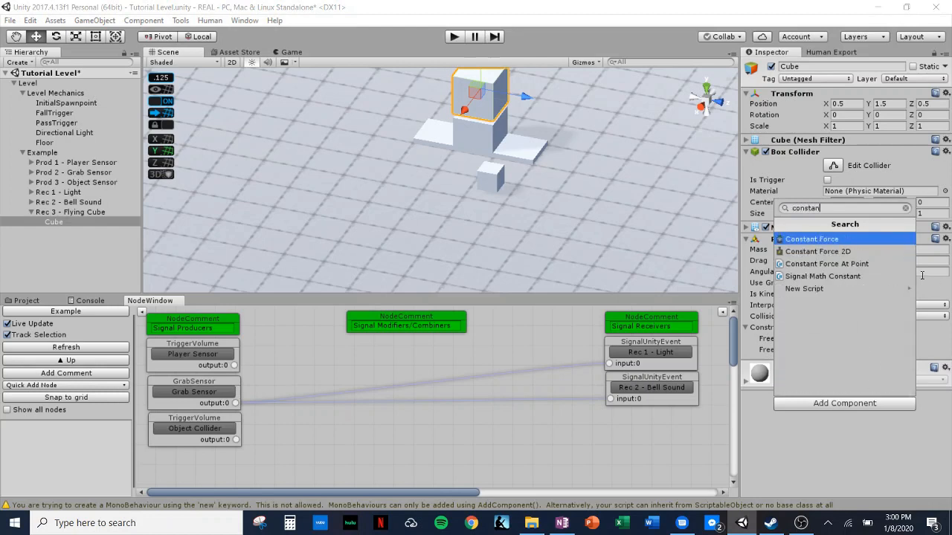
pyautogui.click(857, 240)
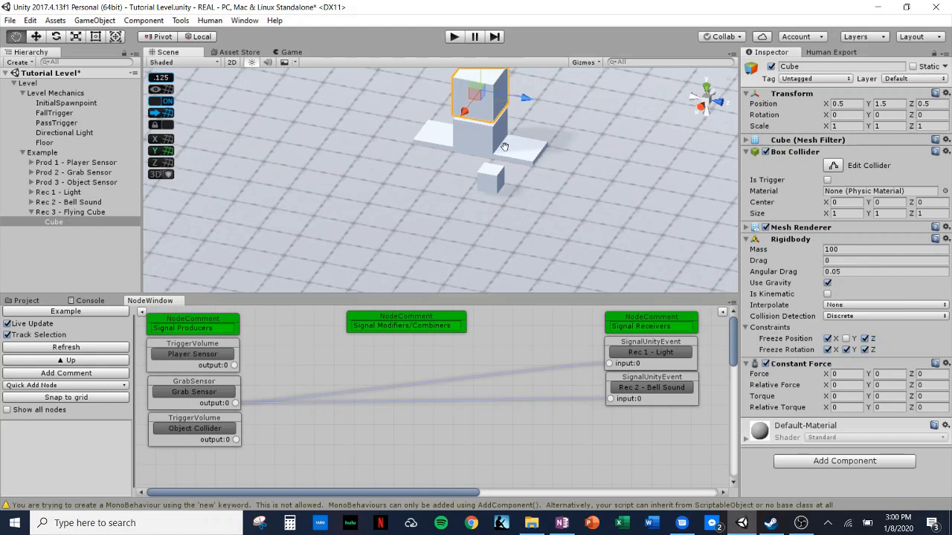
pyautogui.press('f')
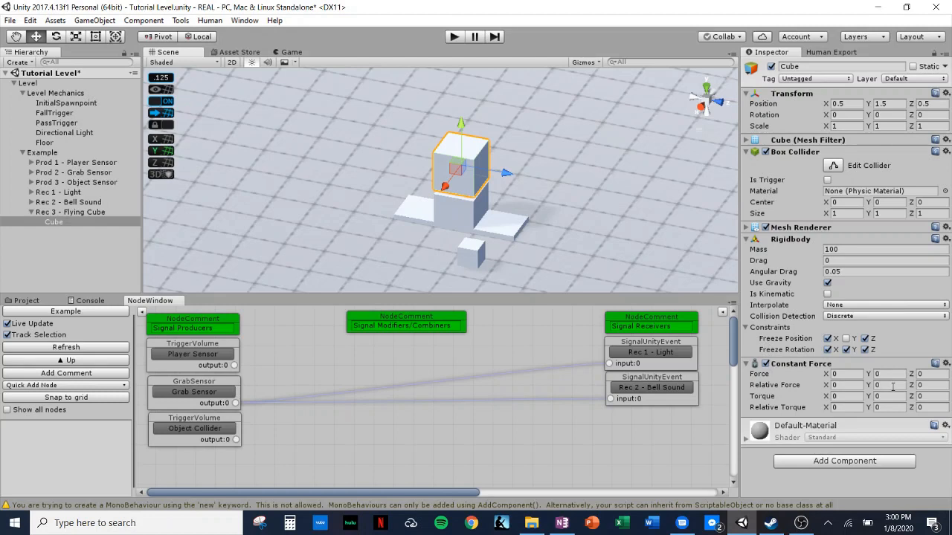
pyautogui.click(885, 378)
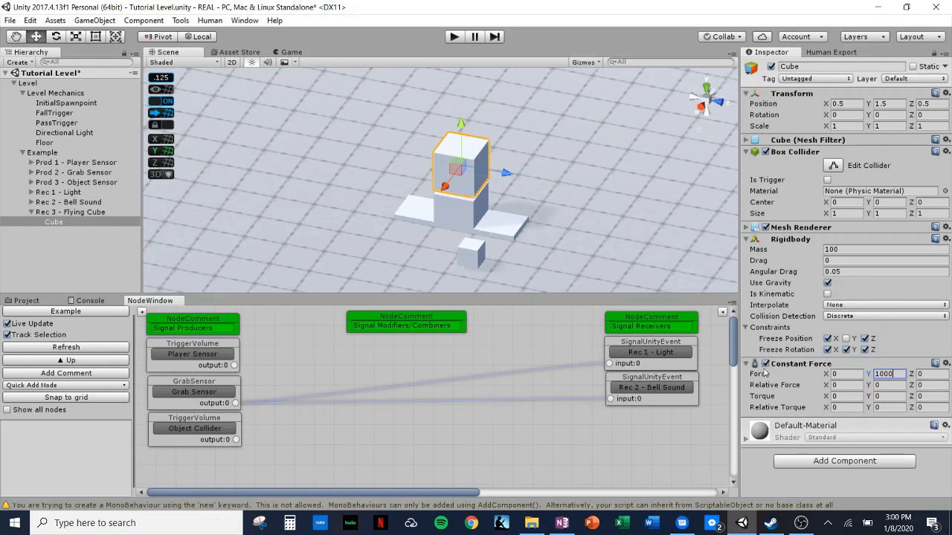
pyautogui.click(766, 365)
# Add a Signal Unity Event to Rec 3 - Flying Cube with a Trigger Event entry that turns on ConstantForce.enabled for the Cube
pyautogui.click(81, 214)
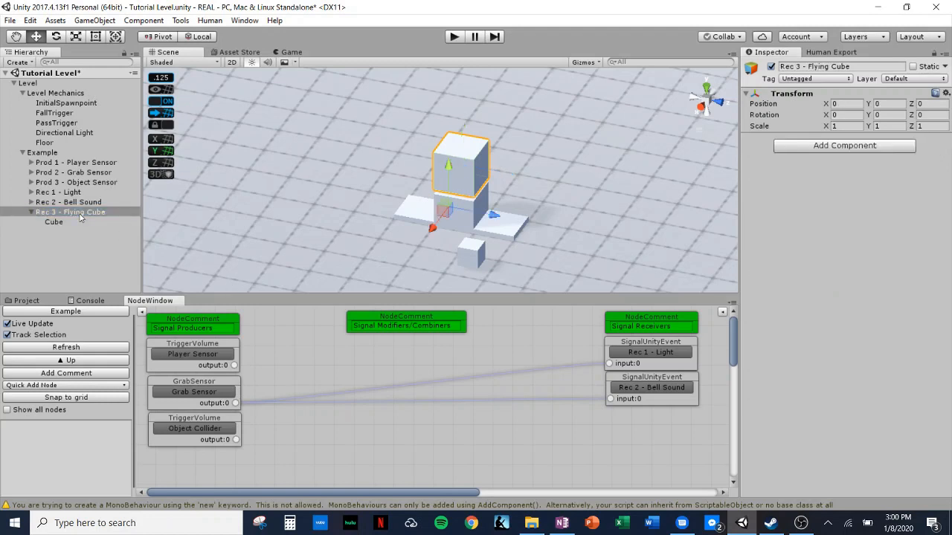
pyautogui.click(818, 145)
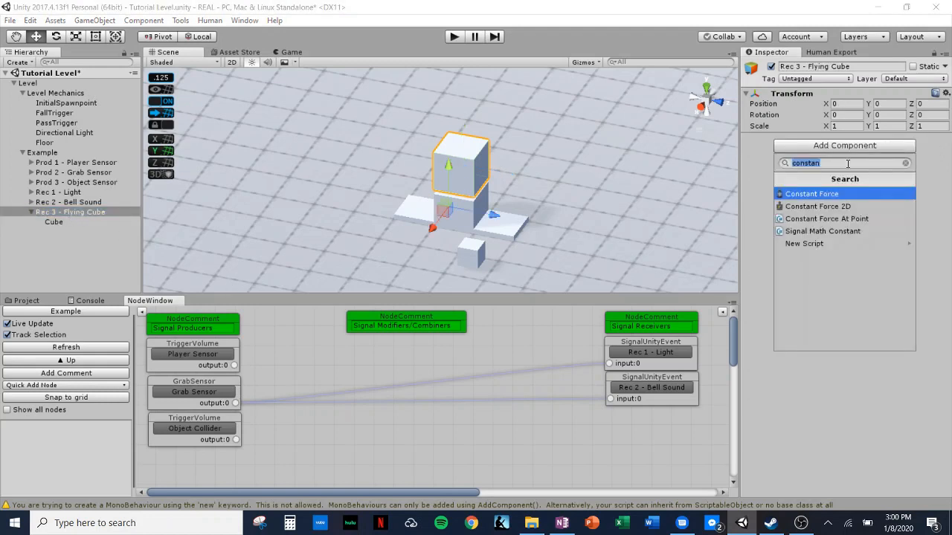
pyautogui.write('signal unity')
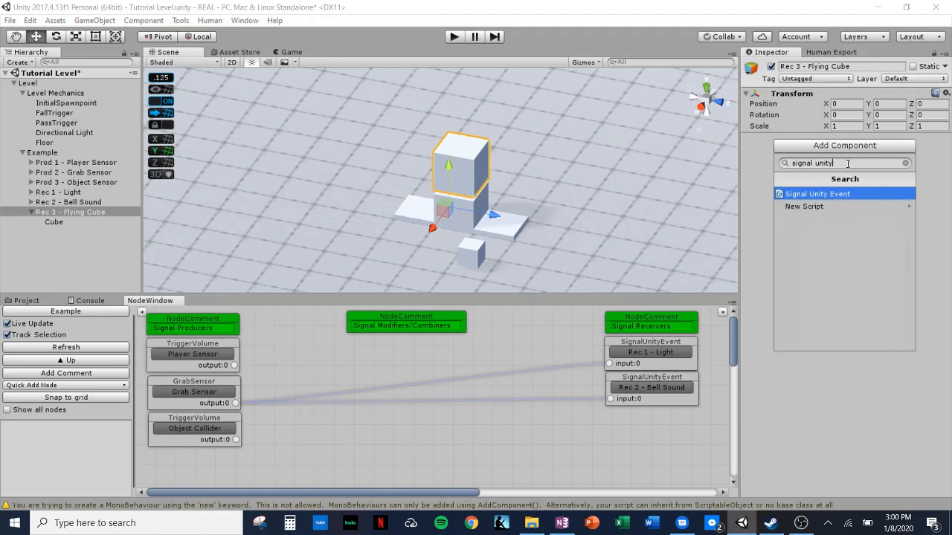
pyautogui.press('Return')
pyautogui.click(923, 235)
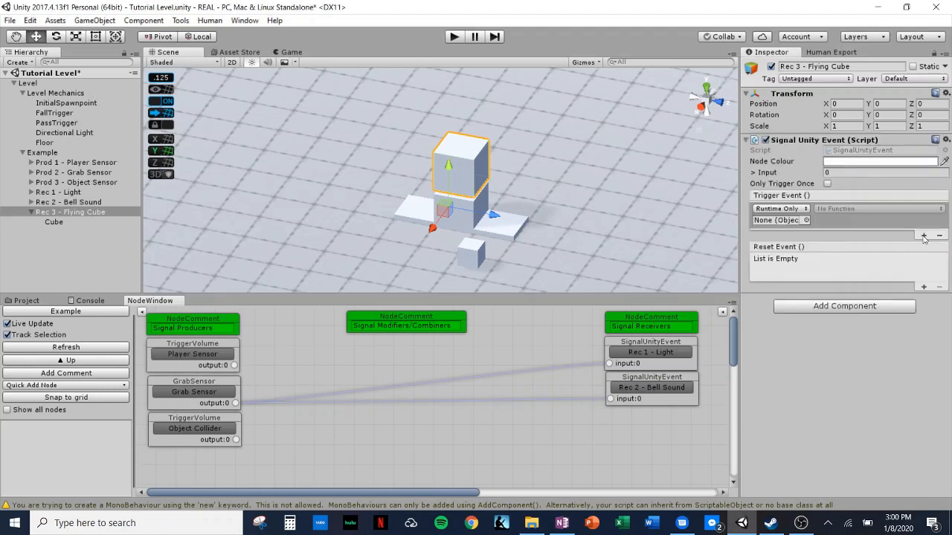
pyautogui.moveTo(50, 223); pyautogui.dragTo(768, 223)
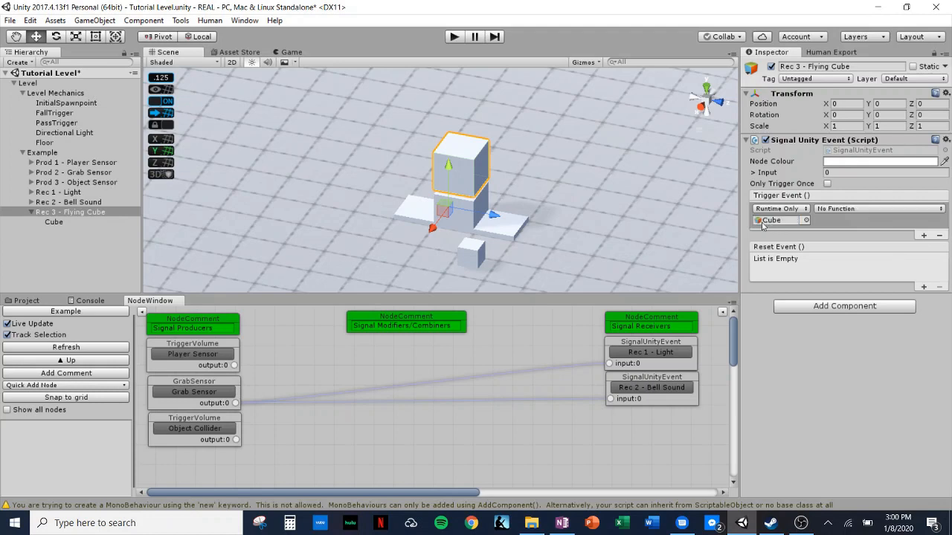
pyautogui.click(838, 211)
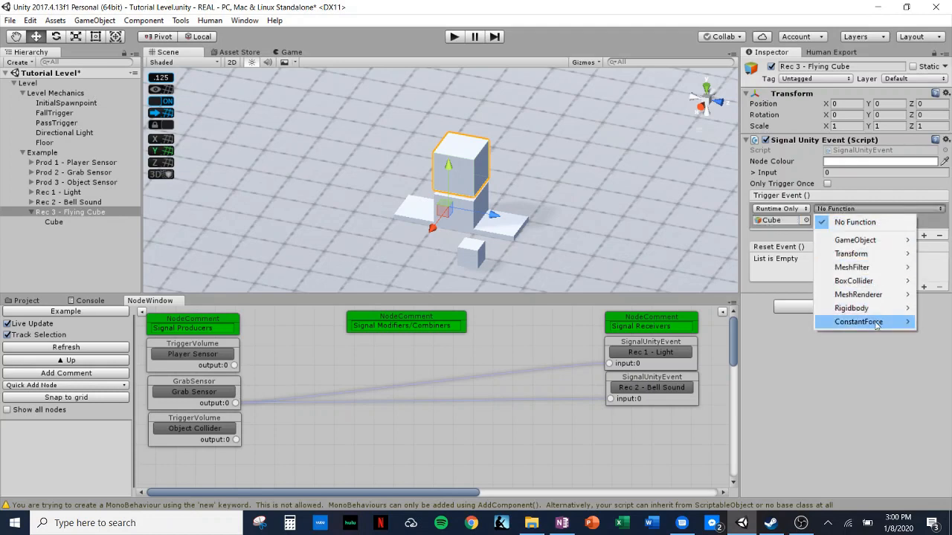
pyautogui.moveTo(875, 325)
pyautogui.click(703, 322)
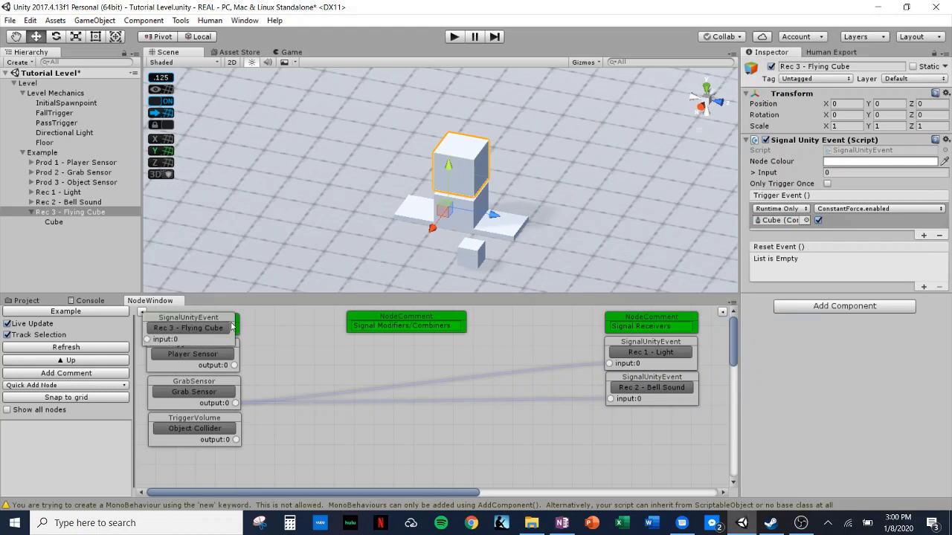
# Place the Rec 3 - Flying Cube node below Rec 2 - Bell Sound and connect the Grab Sensor output to its input
pyautogui.moveTo(226, 318); pyautogui.dragTo(687, 418)
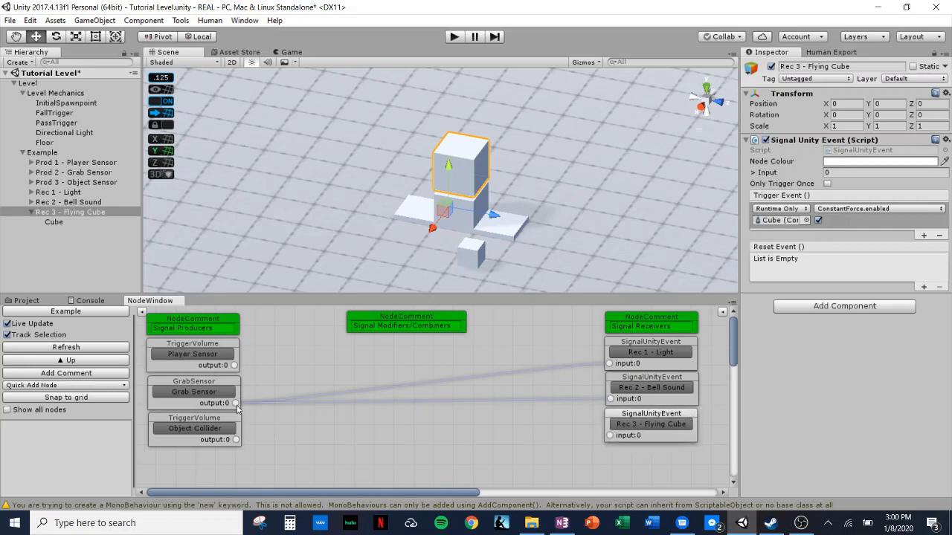
pyautogui.moveTo(237, 408); pyautogui.dragTo(608, 437)
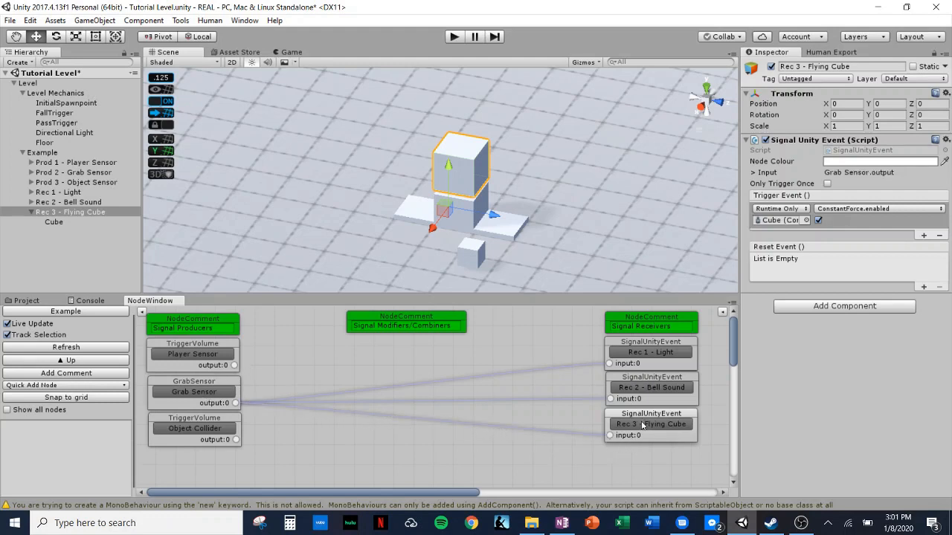
# Play-test the level with the Cube selected by grabbing the block with the Grab Sensor to launch the cube, and stop play mode
pyautogui.click(642, 424)
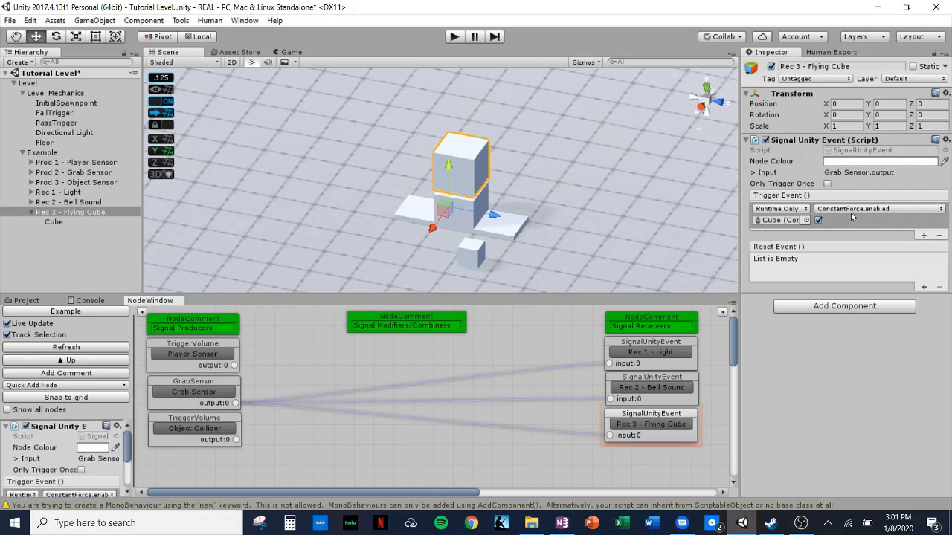
pyautogui.click(54, 221)
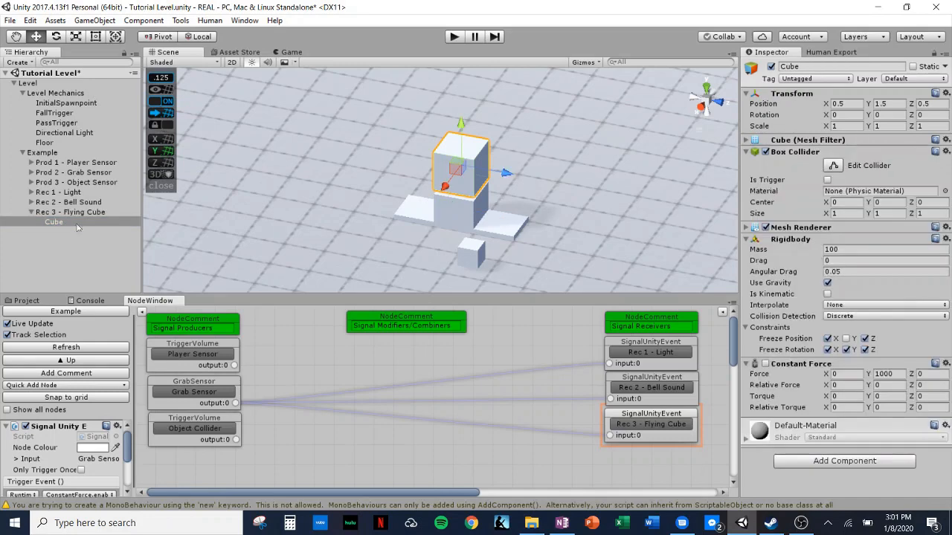
pyautogui.click(452, 37)
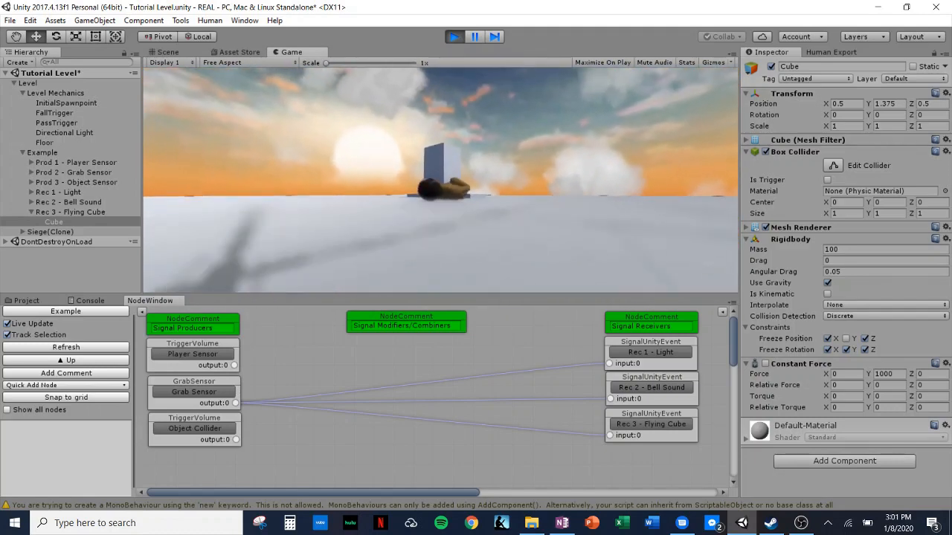
pyautogui.press('w')
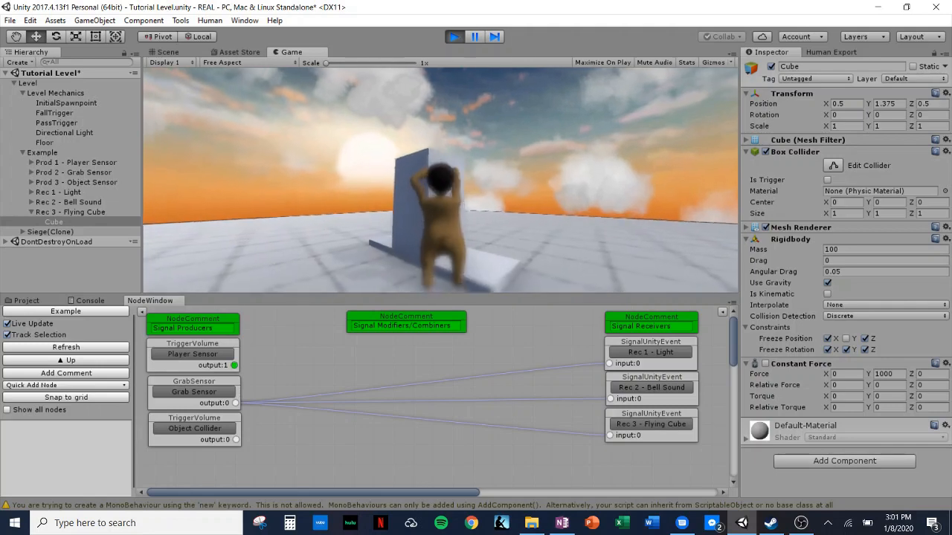
pyautogui.press('space')
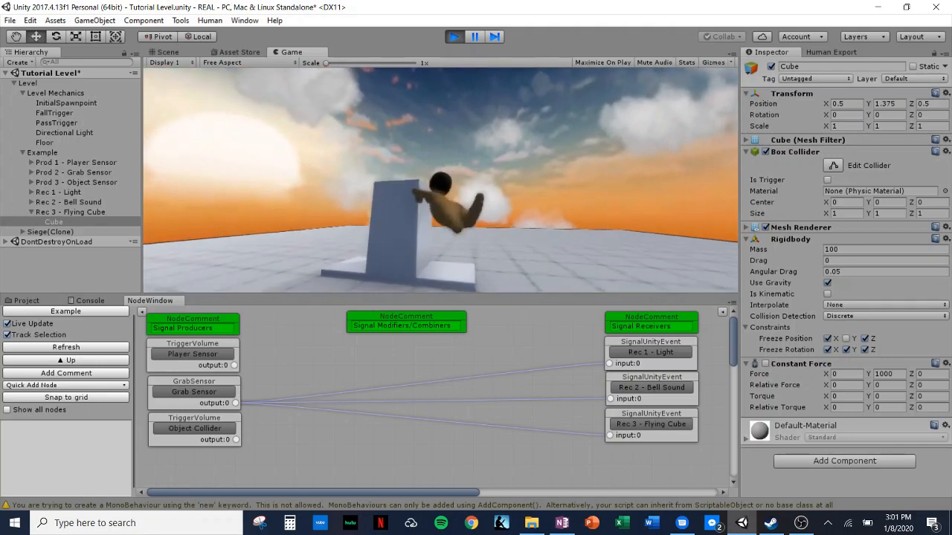
pyautogui.press('s')
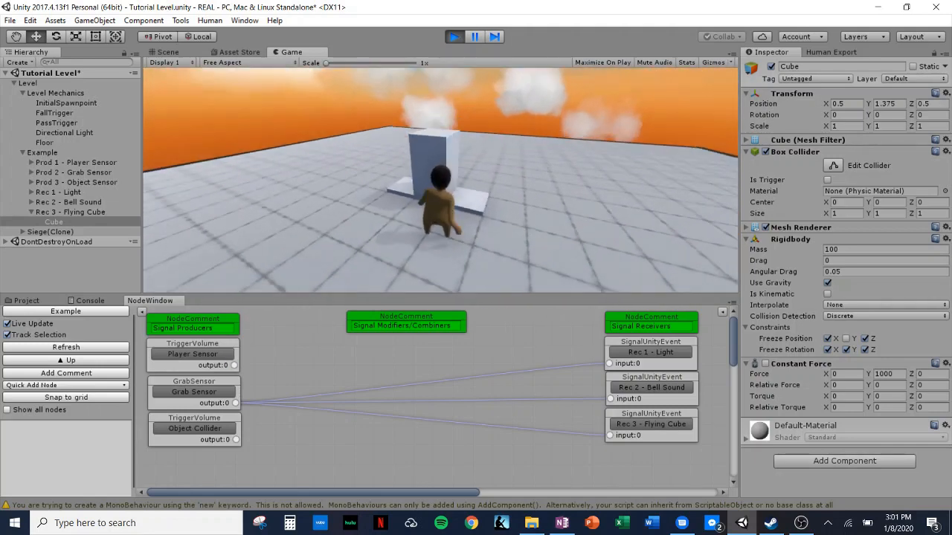
pyautogui.press('w')
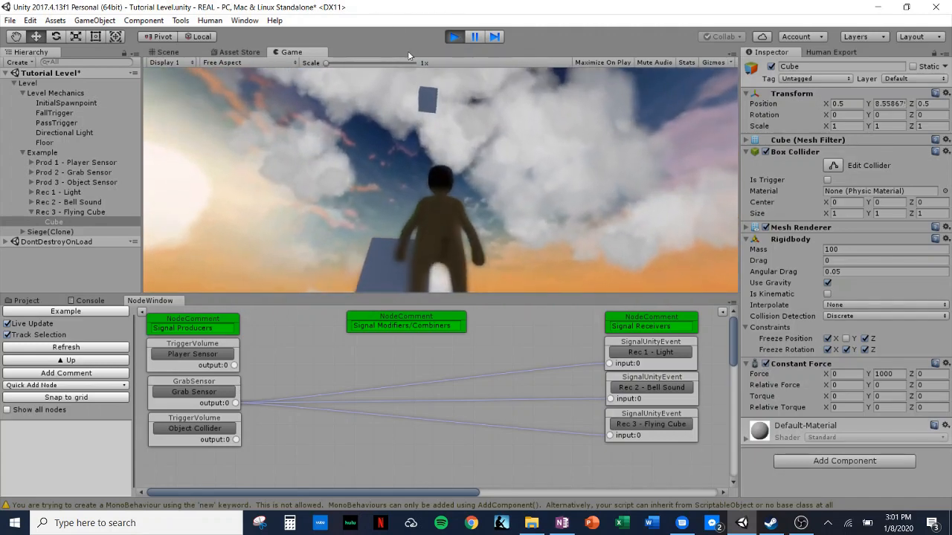
pyautogui.click(454, 37)
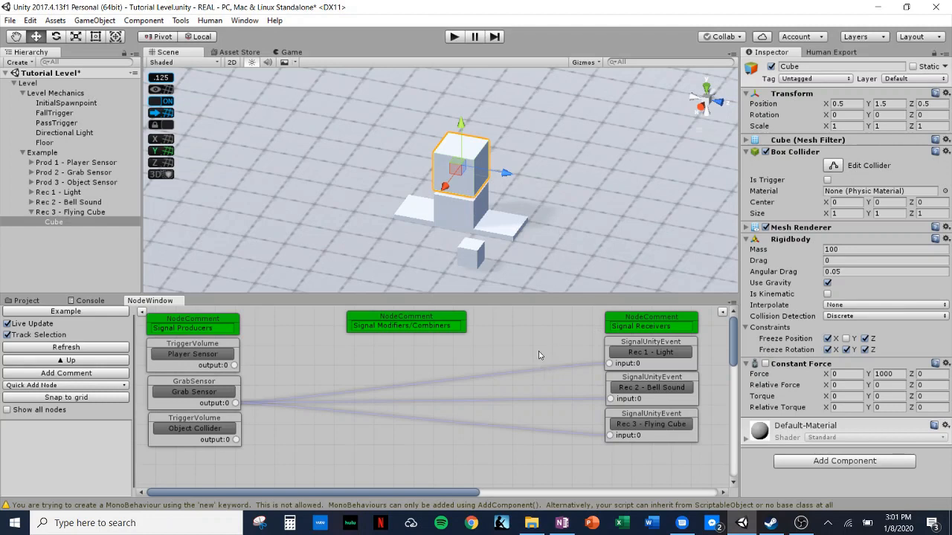
pyautogui.click(31, 213)
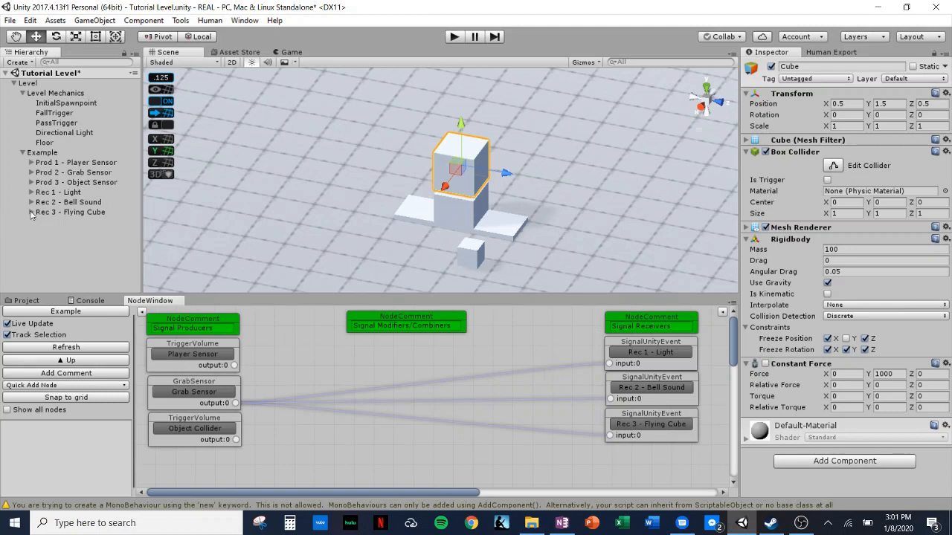
pyautogui.click(42, 213)
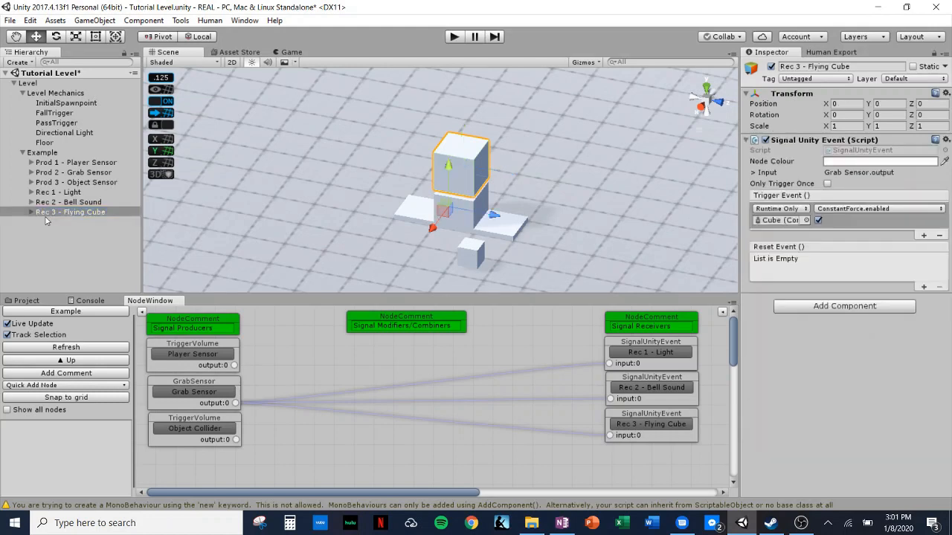
pyautogui.click(45, 215)
pyautogui.hotkey('ctrl', 'd')
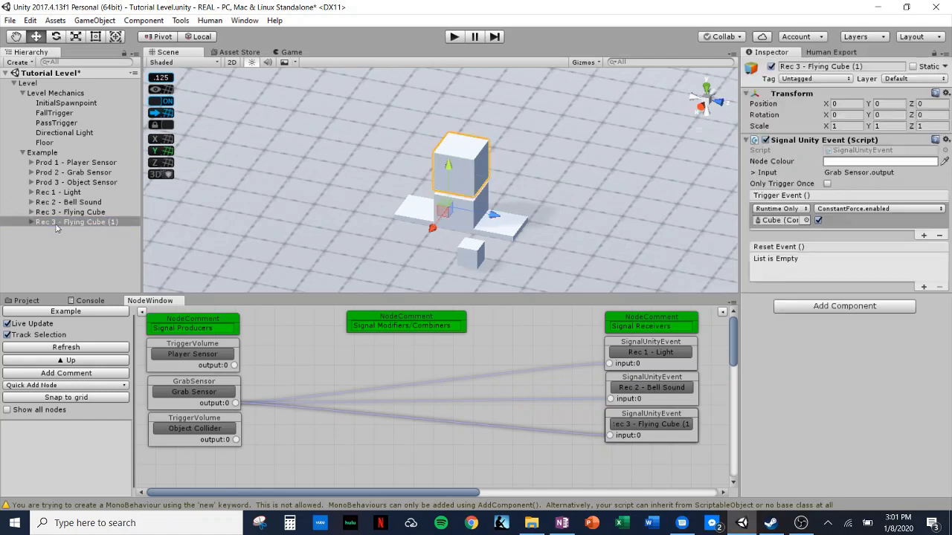
pyautogui.click(69, 223)
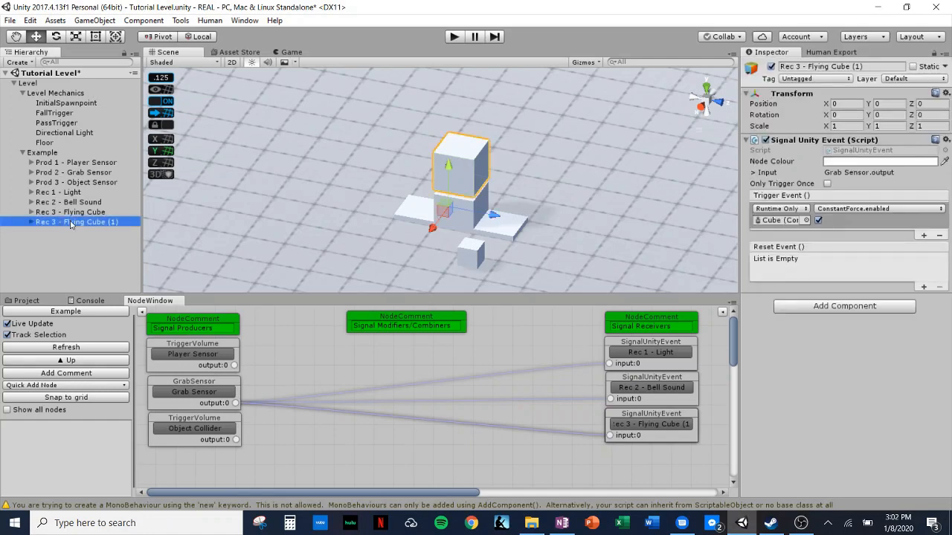
pyautogui.press('Delete')
# Create an empty child object under Example and name it Rec 4 - Kill Switch
pyautogui.rightClick(42, 154)
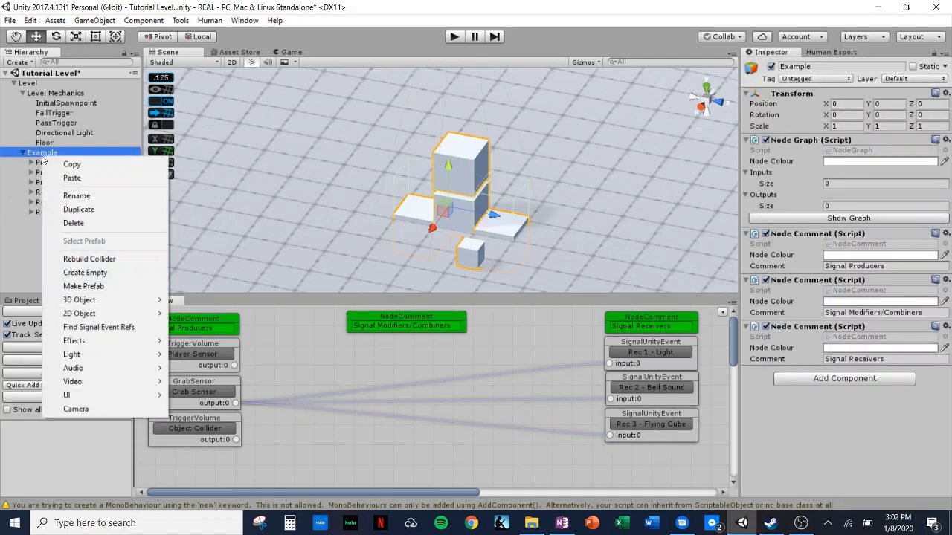
pyautogui.click(85, 272)
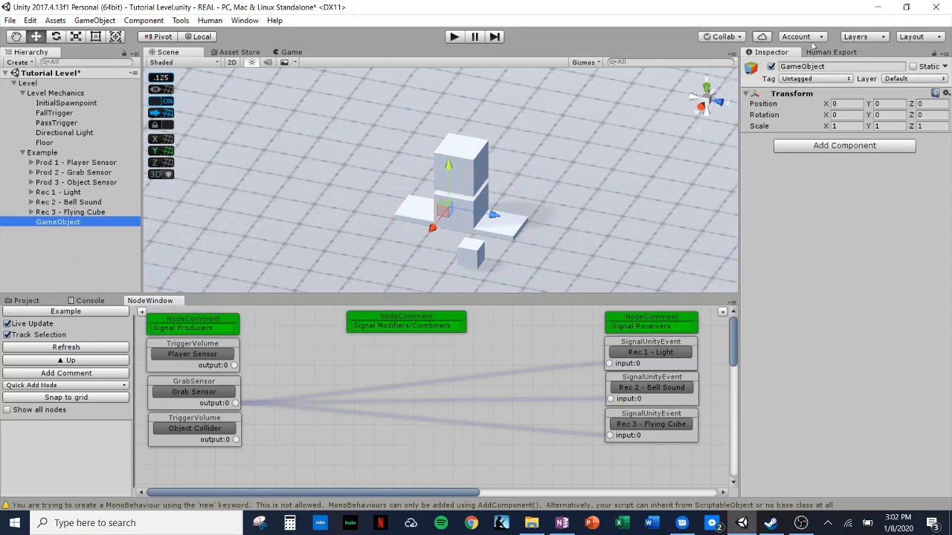
pyautogui.click(838, 67)
pyautogui.write('Rec')
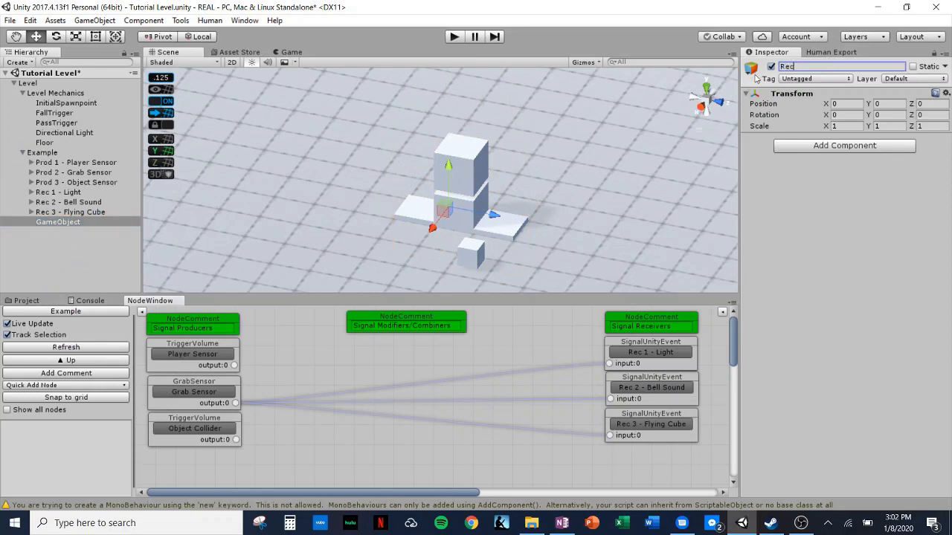
pyautogui.write(' 4 - Kill Switch')
pyautogui.press('Return')
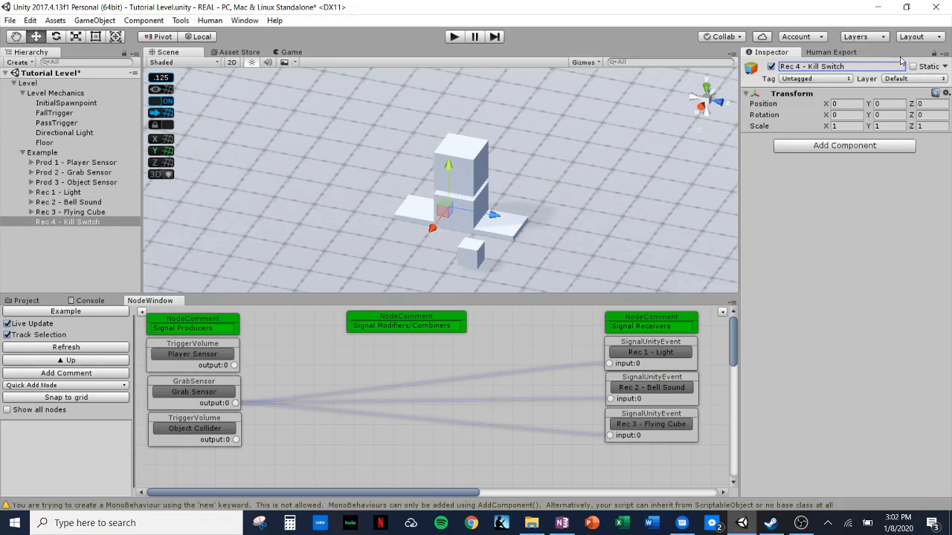
# Add a Signal Unity Event component to Rec 4 - Kill Switch with three empty Trigger Event entries
pyautogui.click(823, 147)
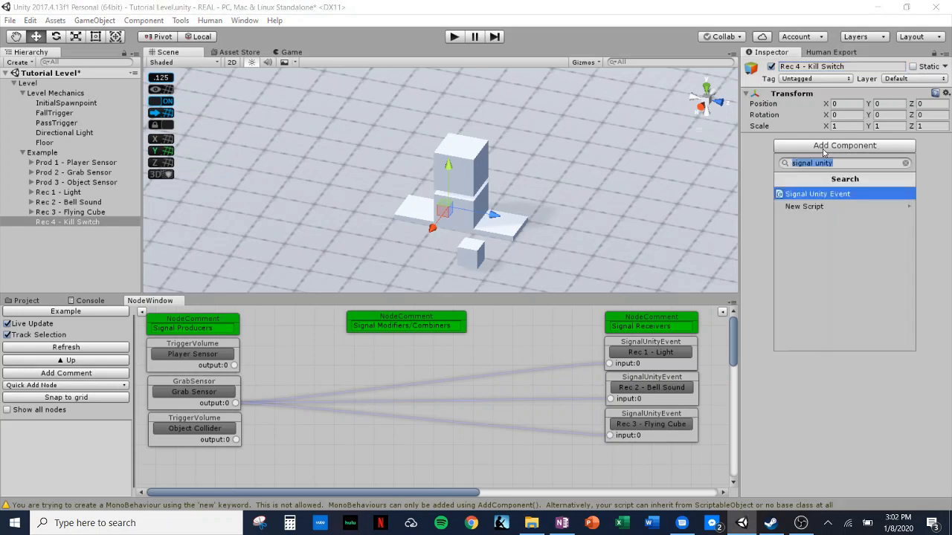
pyautogui.click(829, 196)
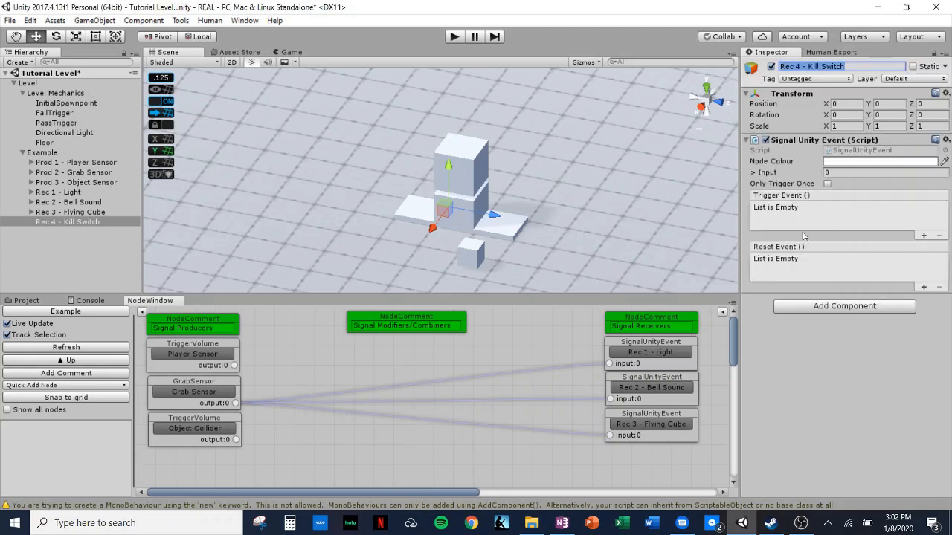
pyautogui.click(923, 235)
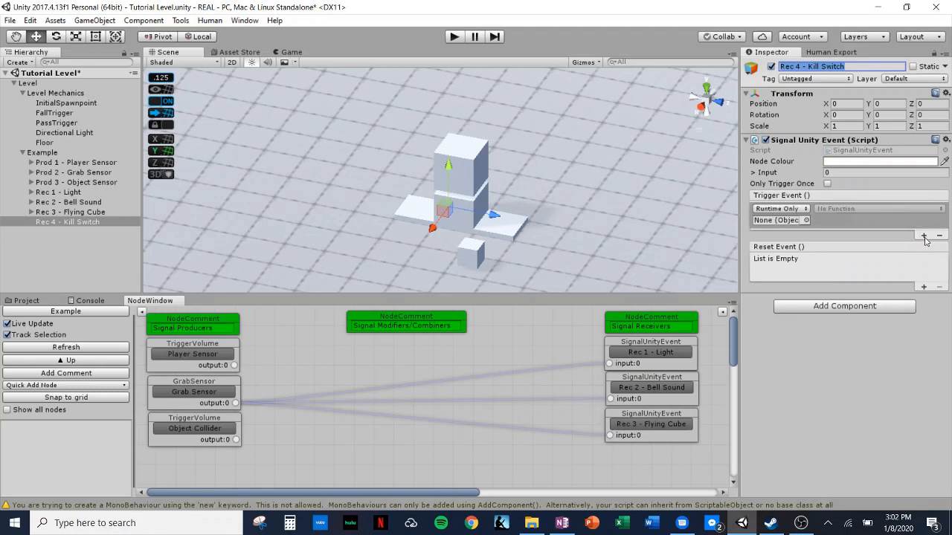
pyautogui.click(924, 237)
pyautogui.click(923, 262)
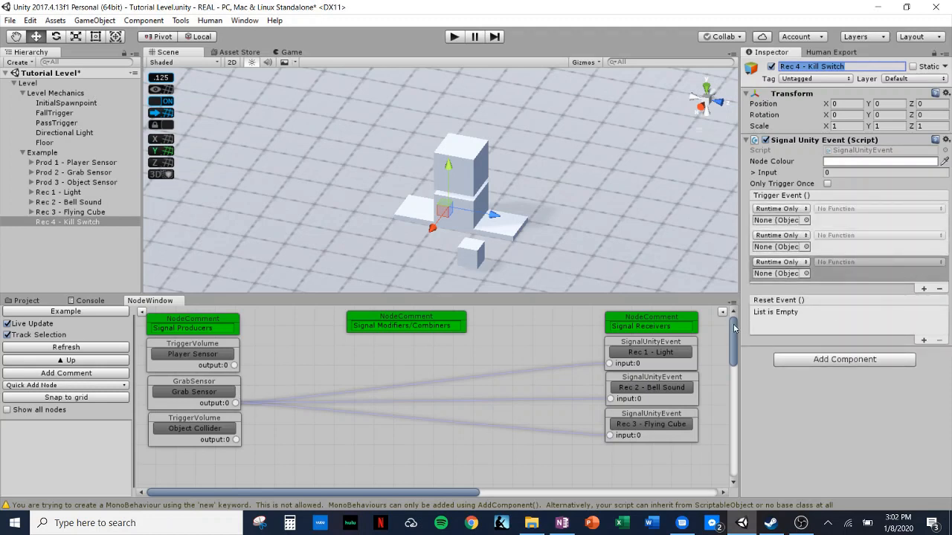
# Assign the Spotlight to the first Trigger Event entry and have it turn off Light.enabled
pyautogui.click(31, 193)
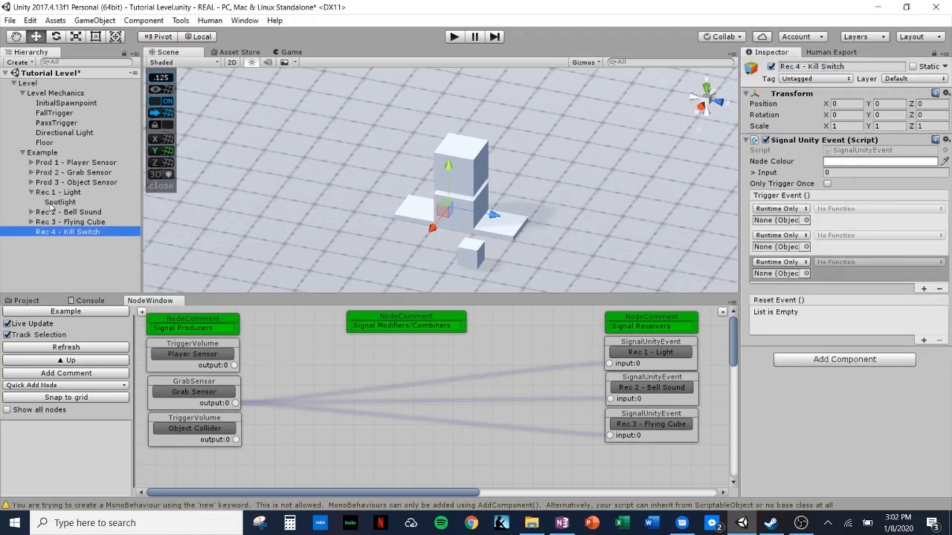
pyautogui.moveTo(735, 224); pyautogui.dragTo(775, 221)
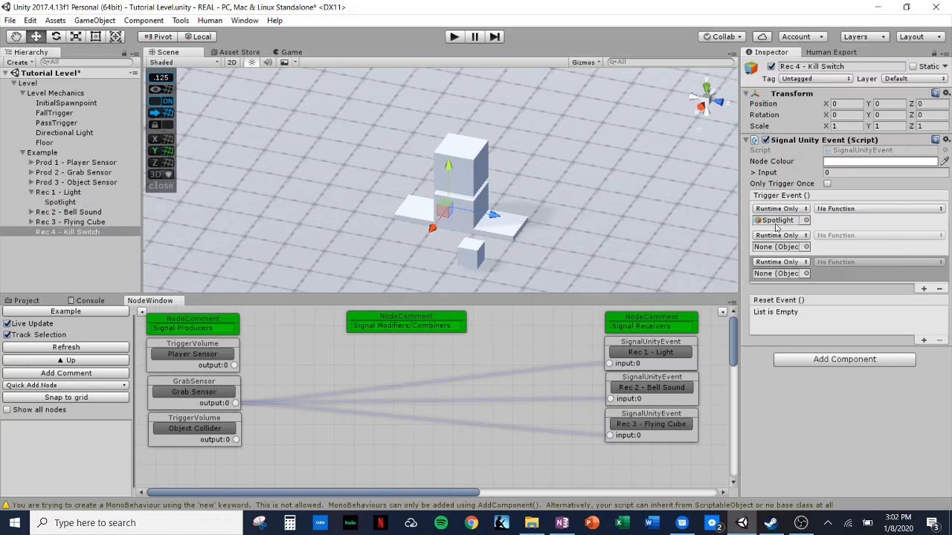
pyautogui.click(839, 210)
pyautogui.moveTo(851, 268)
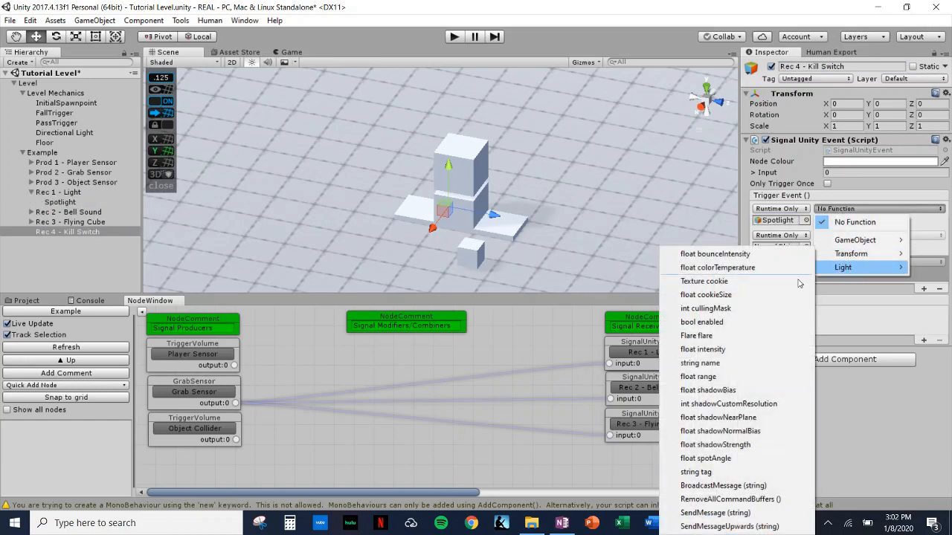
pyautogui.click(714, 321)
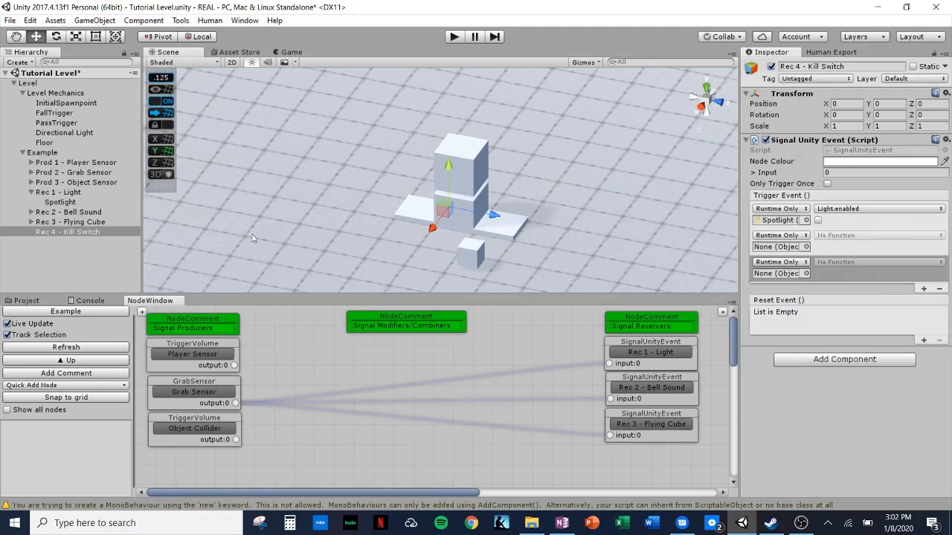
# Assign the Bell Sound object to the second Trigger Event entry with the AudioSource.Stop function
pyautogui.click(32, 213)
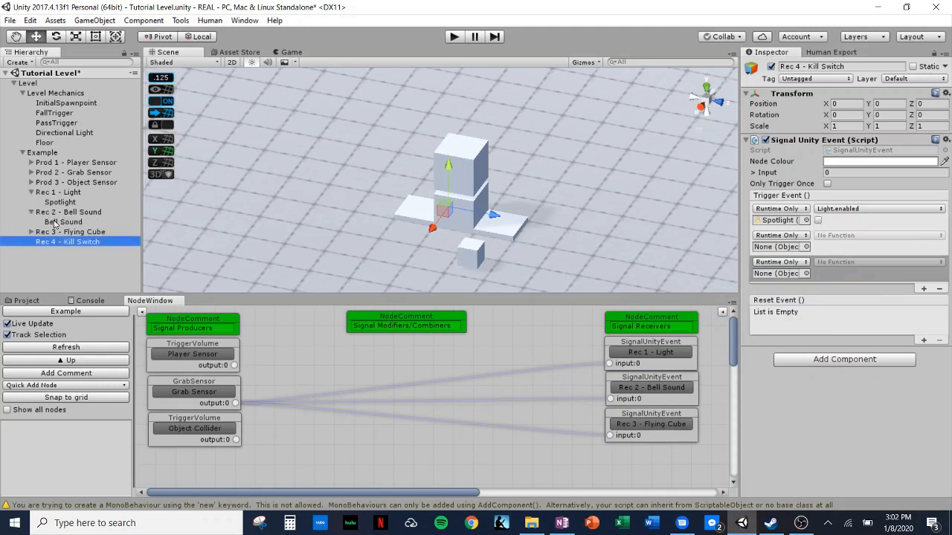
pyautogui.moveTo(54, 223); pyautogui.dragTo(777, 248)
pyautogui.click(840, 236)
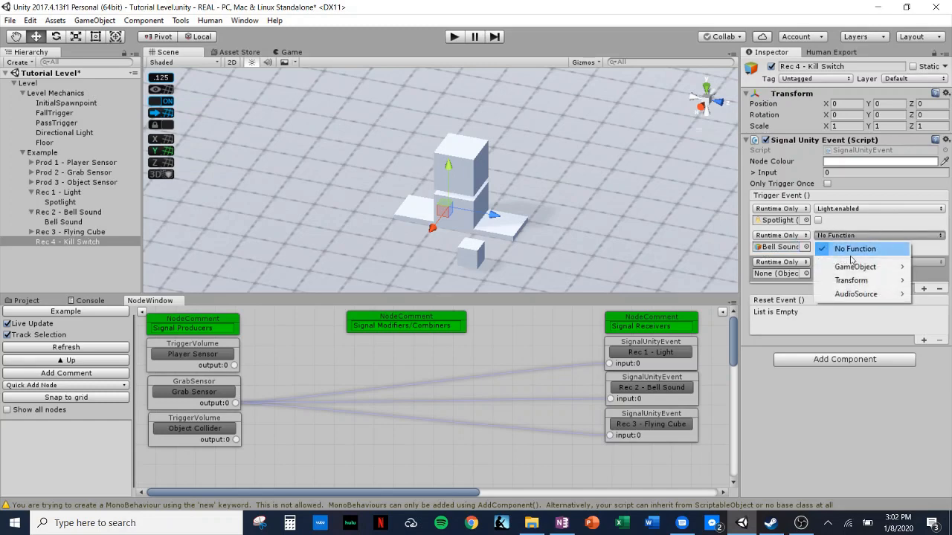
pyautogui.moveTo(855, 294)
pyautogui.click(658, 512)
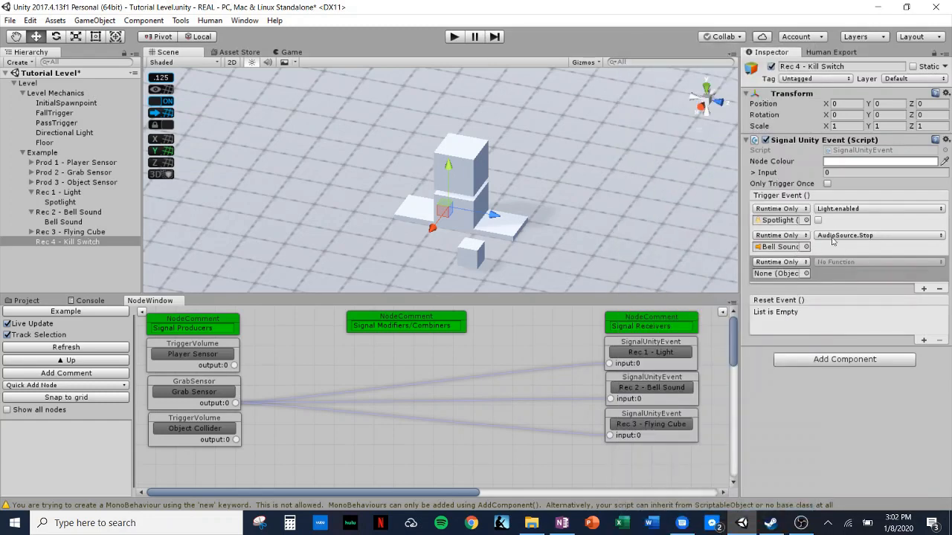
# Assign the flying Cube to the third Trigger Event entry and have it turn off ConstantForce.enabled
pyautogui.click(32, 232)
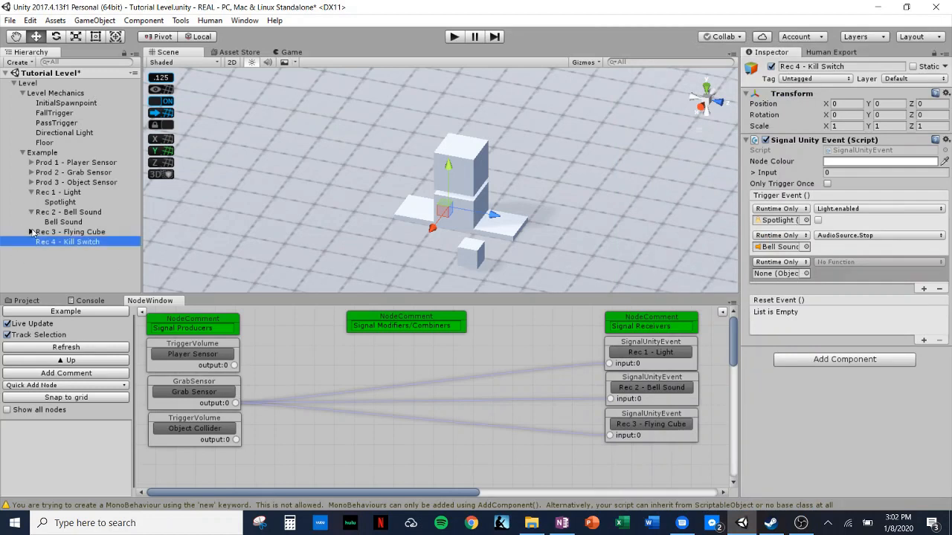
pyautogui.moveTo(48, 242); pyautogui.dragTo(777, 273)
pyautogui.click(877, 262)
pyautogui.moveTo(862, 376)
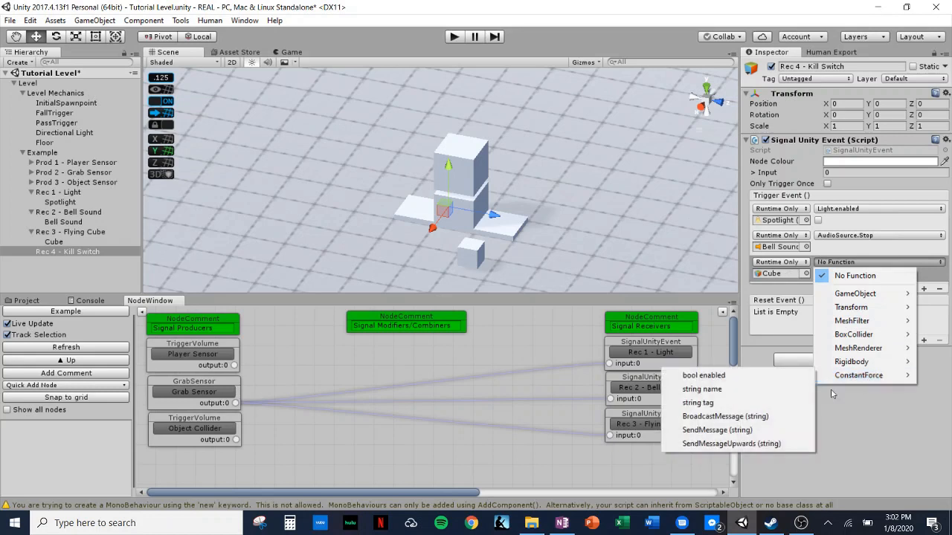
pyautogui.click(695, 374)
pyautogui.click(818, 275)
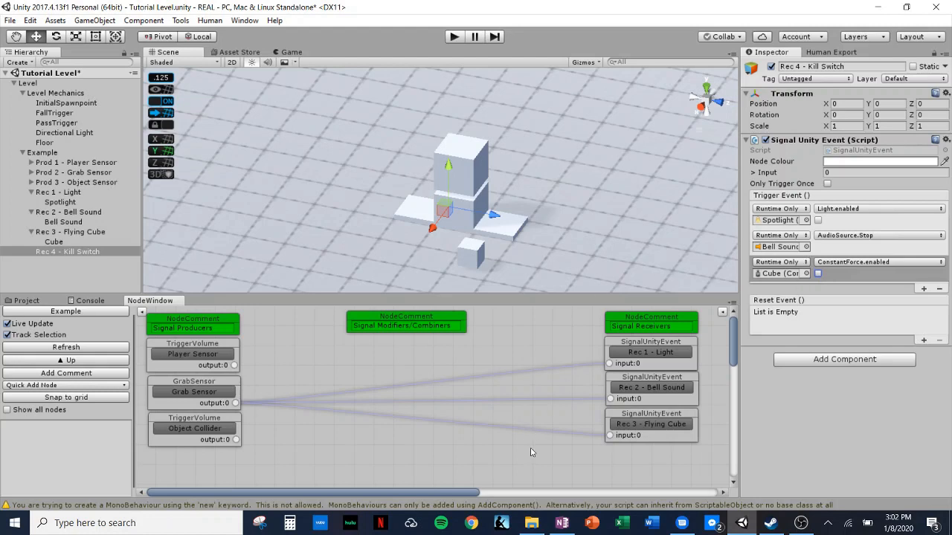
# Place the Rec 4 - Kill Switch node below Rec 3 - Flying Cube and collapse the three other receiver objects in the Hierarchy
pyautogui.moveTo(227, 324); pyautogui.dragTo(688, 454)
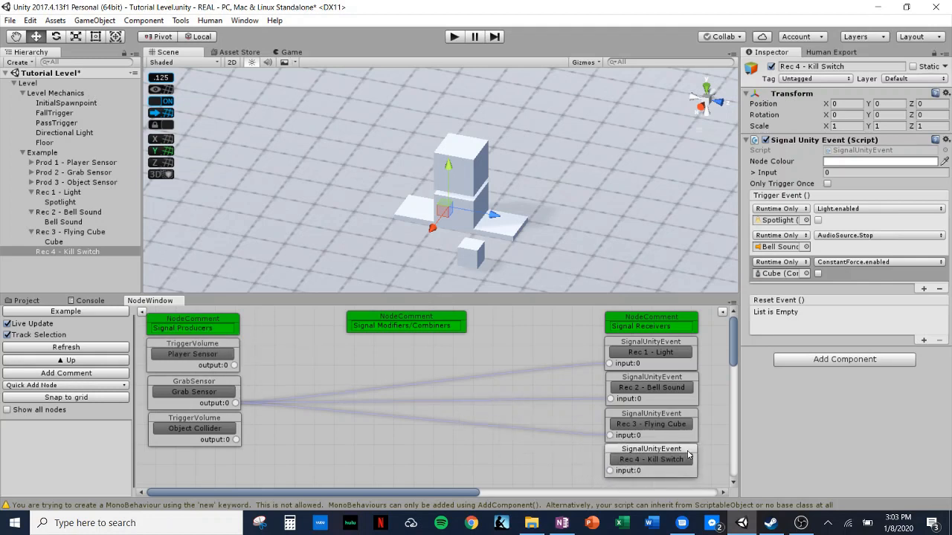
pyautogui.click(31, 231)
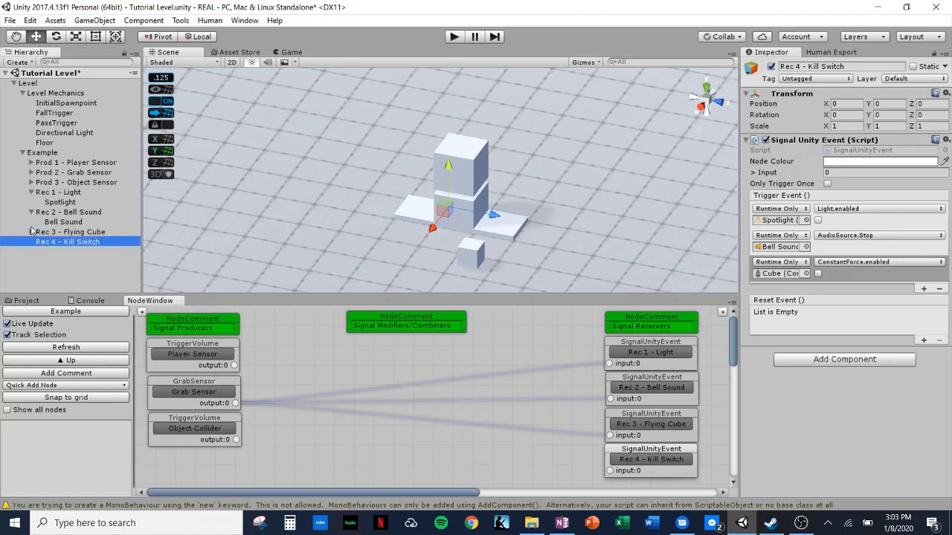
pyautogui.click(30, 212)
pyautogui.click(31, 193)
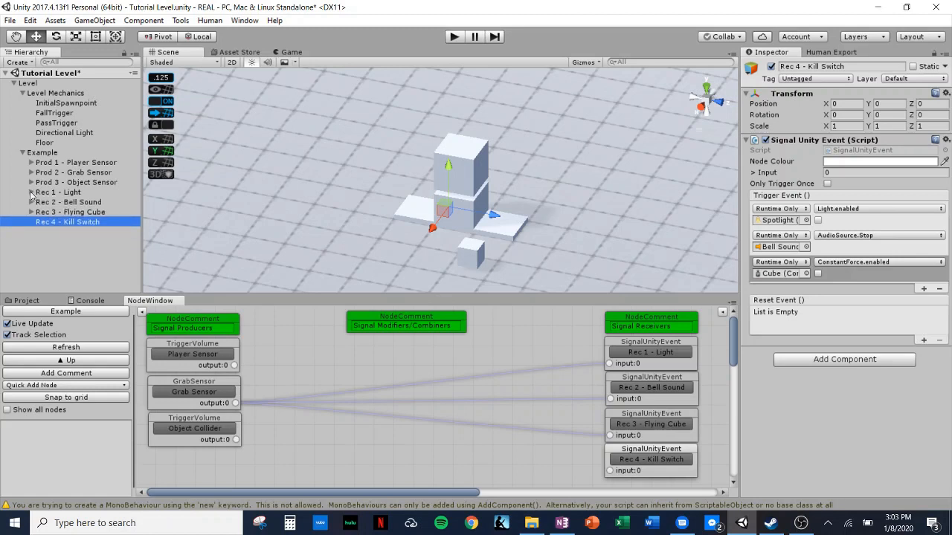
# Duplicate the Prod 2 - Grab Sensor object and move the copy to X position 3, clear of the other cubes
pyautogui.click(68, 173)
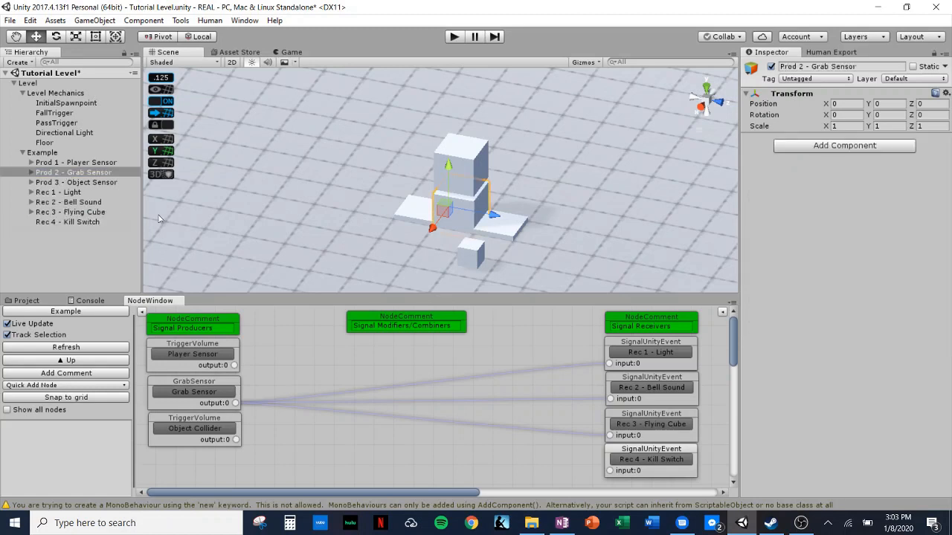
pyautogui.click(92, 176)
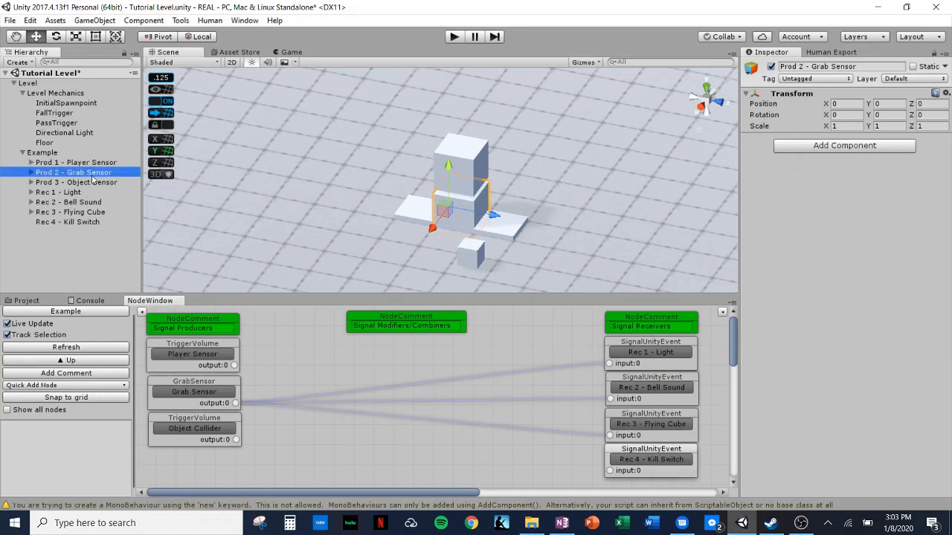
pyautogui.hotkey('ctrl', 'd')
pyautogui.keyDown('alt'); pyautogui.moveTo(561, 226); pyautogui.dragTo(278, 241); pyautogui.keyUp('alt')
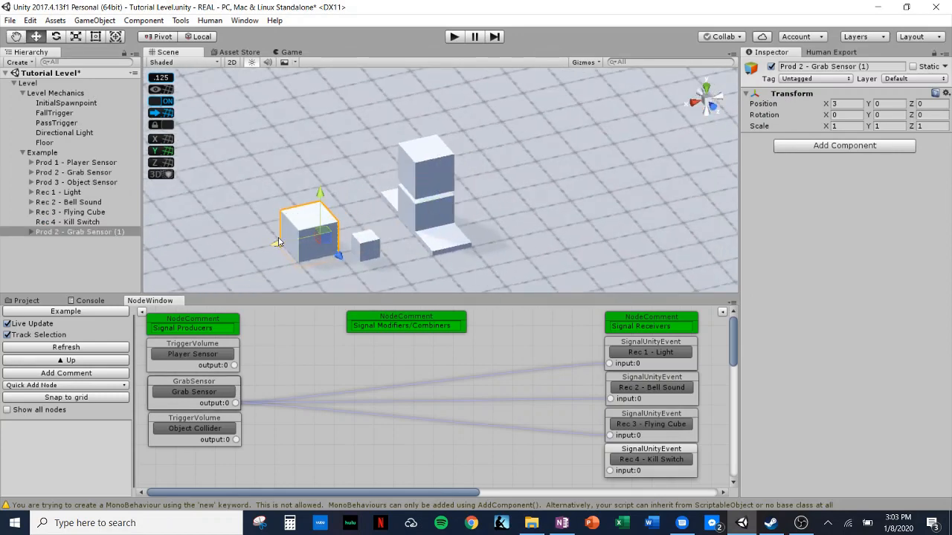
# Rename the duplicated grab sensor object as Prod 4 - Grab Sensor
pyautogui.click(79, 234)
pyautogui.click(63, 234)
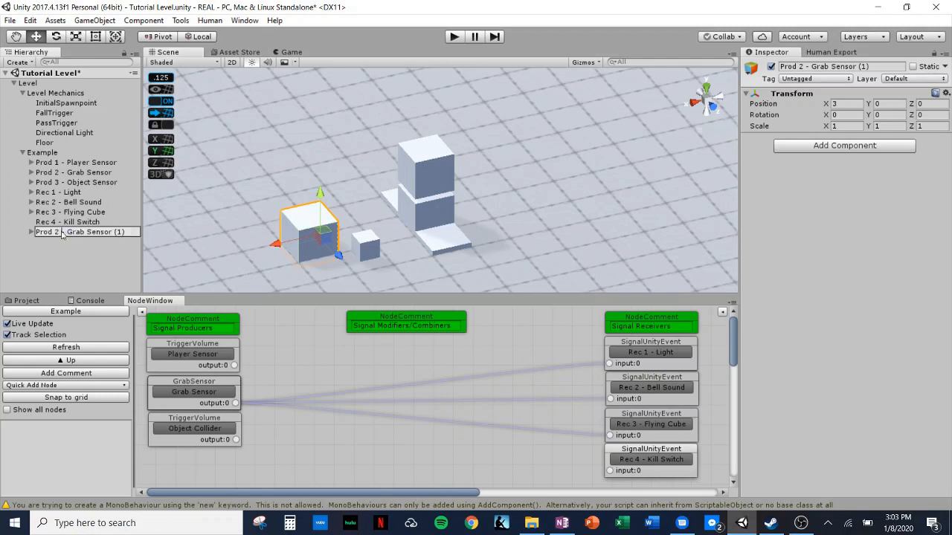
pyautogui.press('BackSpace')
pyautogui.write('4')
pyautogui.moveTo(127, 232); pyautogui.dragTo(115, 233)
pyautogui.press('BackSpace')
pyautogui.press('BackSpace')
# Expand Prod 4 - Grab Sensor and rename its child object as Grab Sensor 2
pyautogui.click(30, 232)
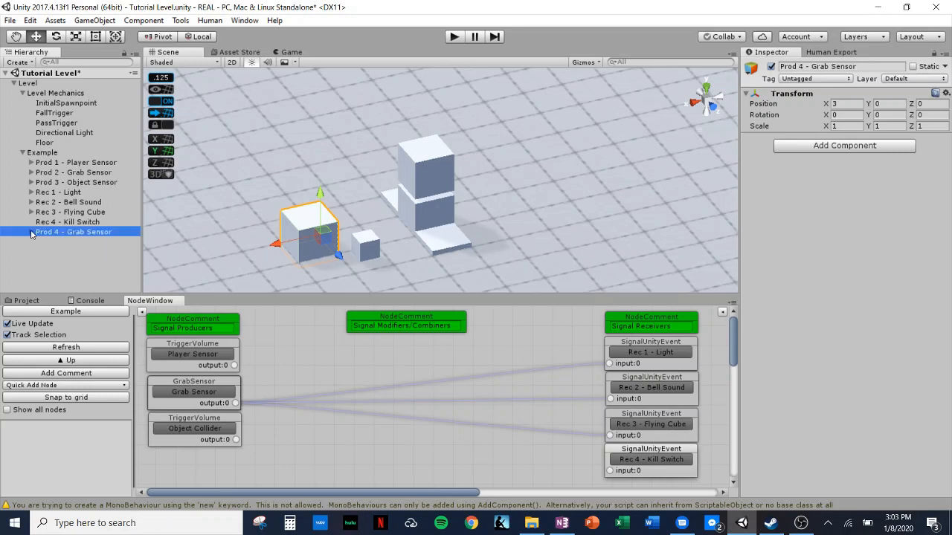
pyautogui.click(31, 232)
pyautogui.click(69, 243)
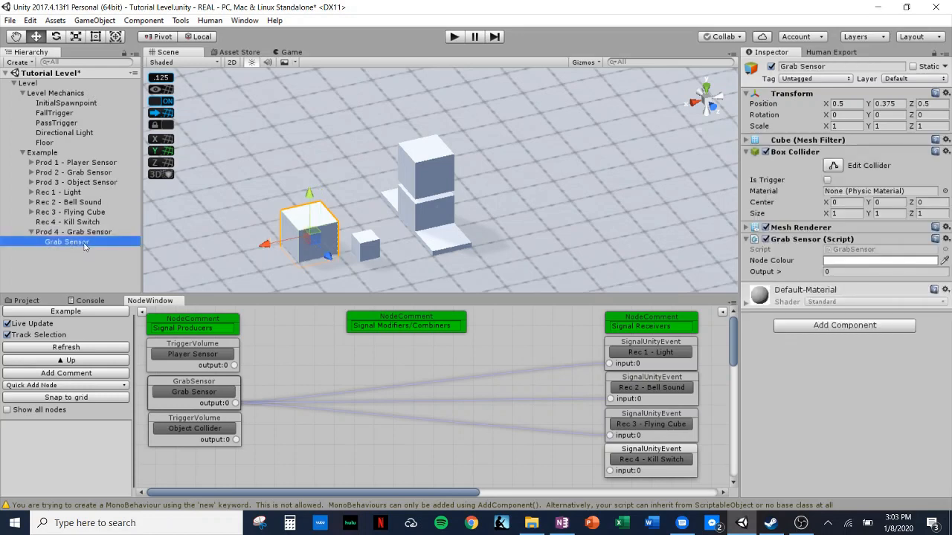
pyautogui.click(85, 246)
pyautogui.click(92, 245)
pyautogui.write('2')
pyautogui.click(94, 265)
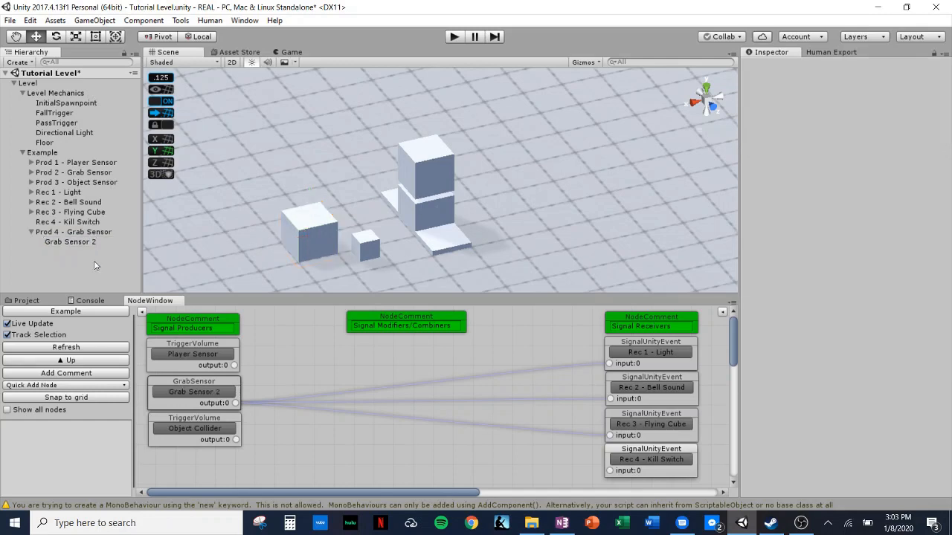
# Connect the output of the Grab Sensor 2 node to the input of Rec 4 - Kill Switch
pyautogui.click(302, 243)
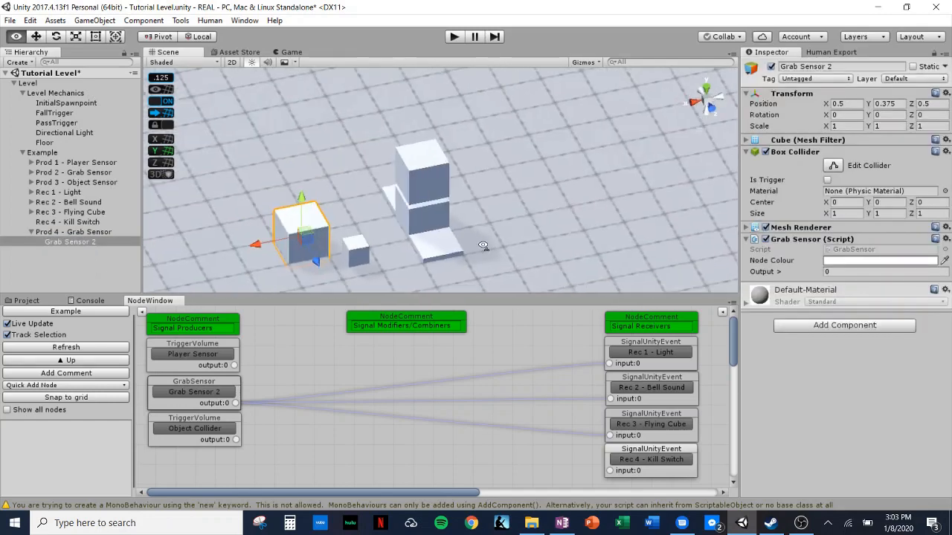
pyautogui.moveTo(236, 392); pyautogui.dragTo(609, 476)
pyautogui.click(665, 459)
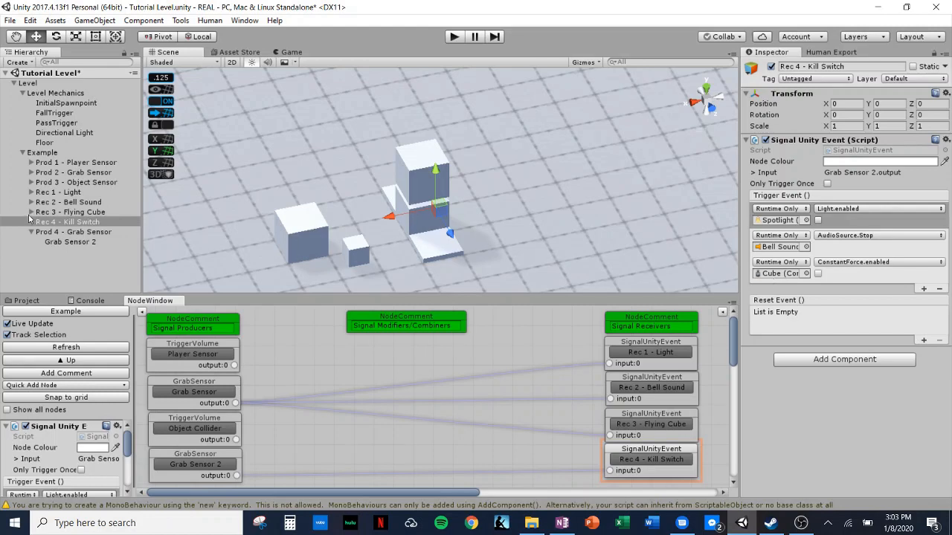
# Play-test the level with the two grab sensors wired to the receivers, and stop play mode
pyautogui.click(208, 392)
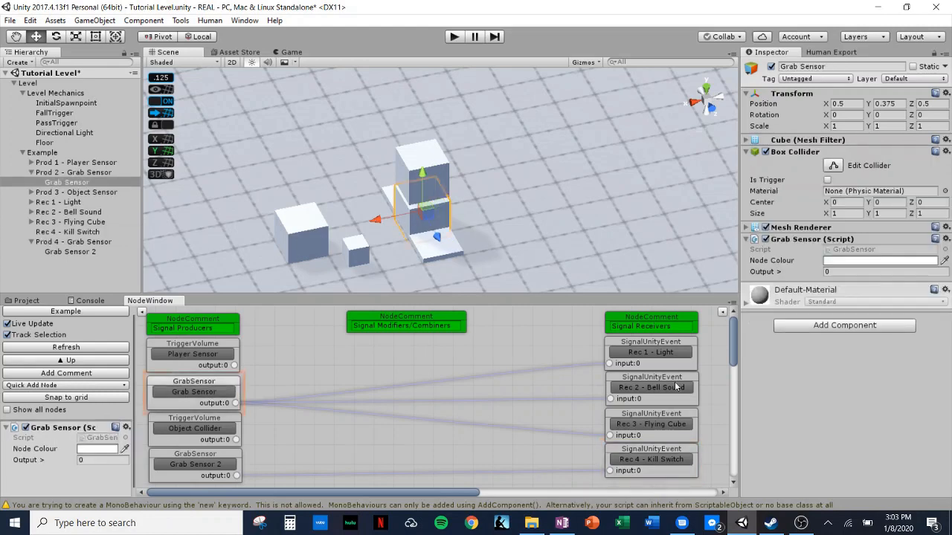
pyautogui.click(454, 39)
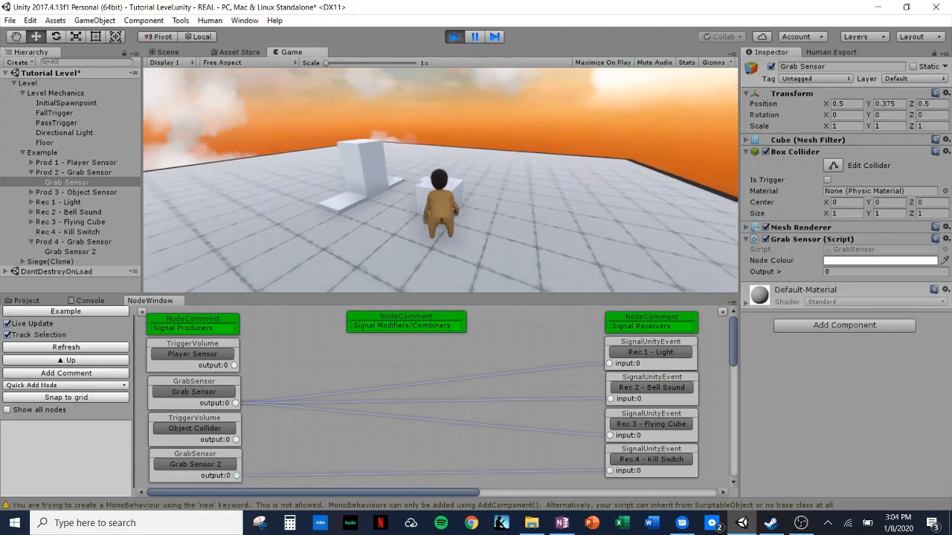
pyautogui.click(452, 36)
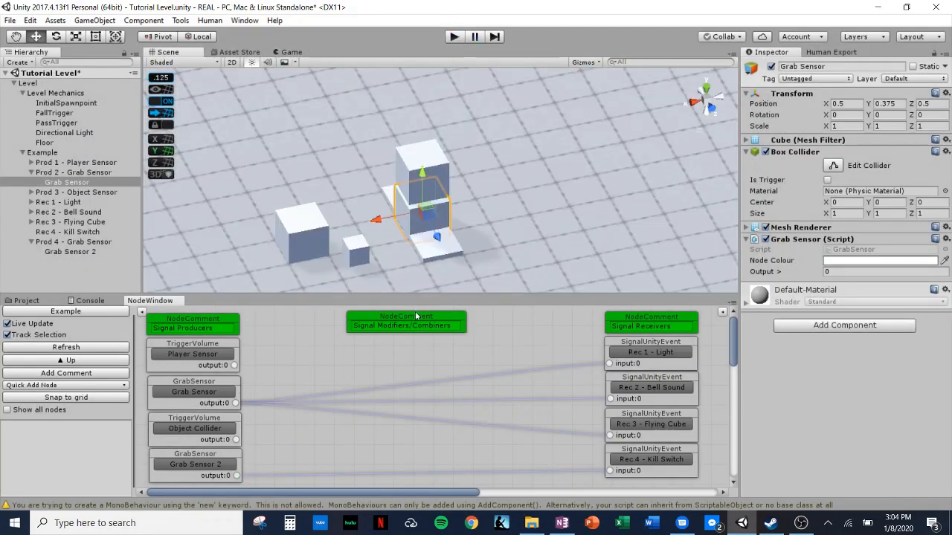
# Shift the Signal Modifiers/Combiners comment slightly toward the receivers and collapse the Prod 2 and Prod 4 objects in the Hierarchy
pyautogui.moveTo(415, 312); pyautogui.dragTo(434, 314)
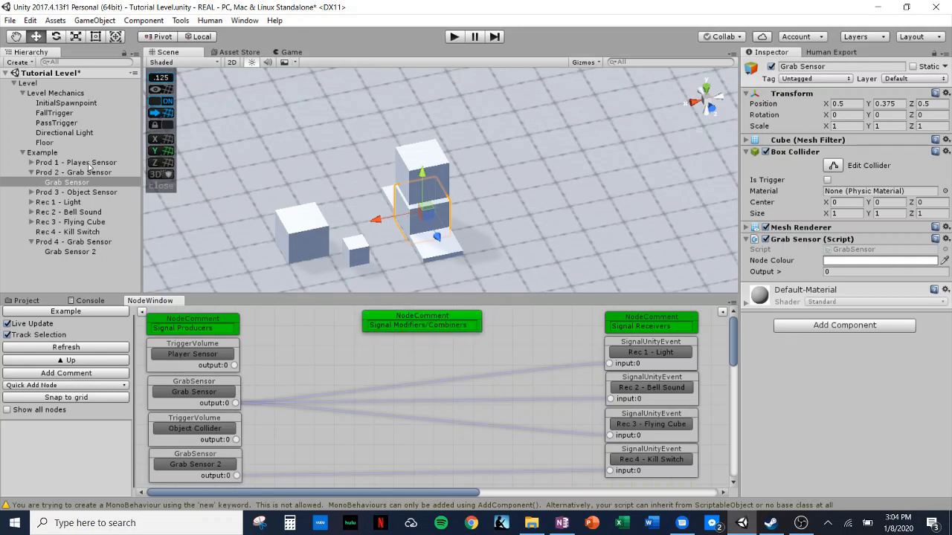
pyautogui.click(32, 174)
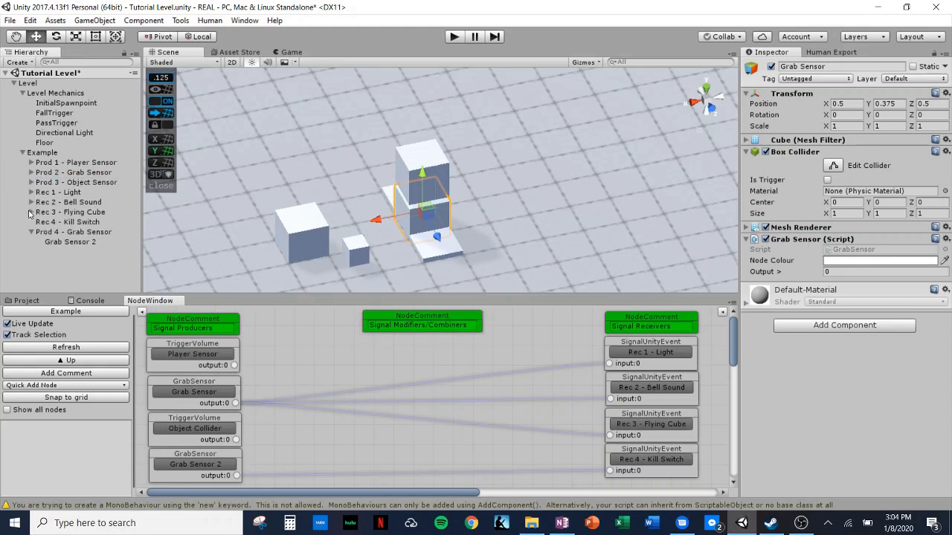
pyautogui.click(30, 212)
pyautogui.click(31, 213)
pyautogui.click(31, 232)
# Add a SignalCombine node to the Example object and place it below the Signal Modifiers/Combiners comment
pyautogui.click(45, 153)
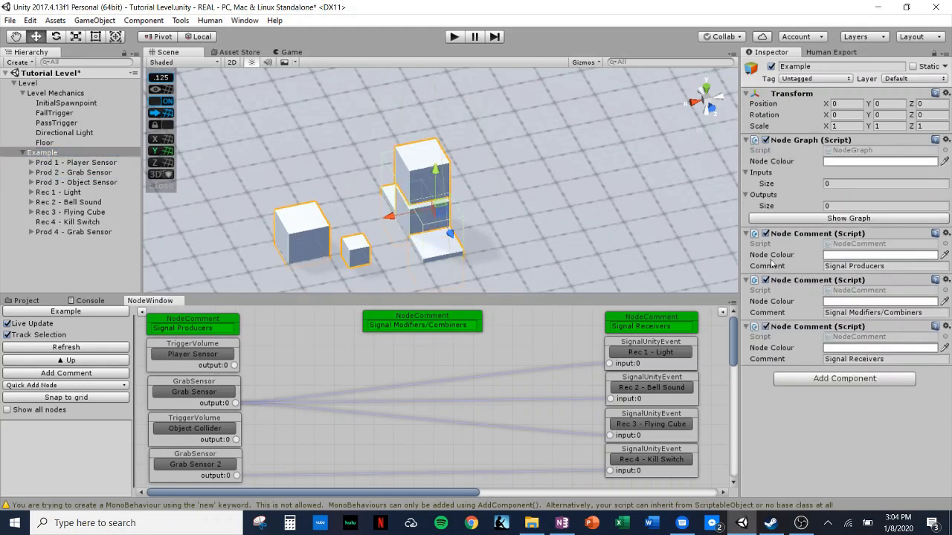
pyautogui.click(881, 381)
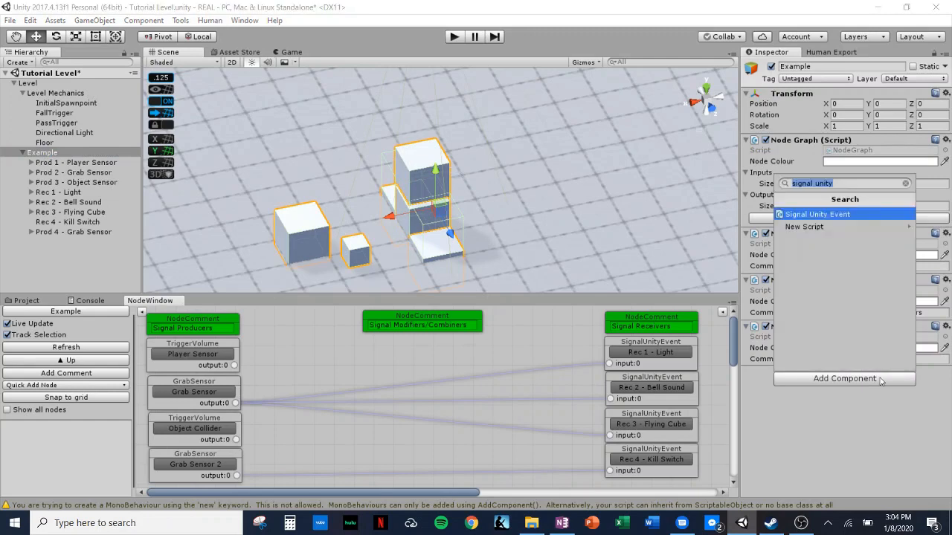
pyautogui.click(61, 427)
pyautogui.click(102, 386)
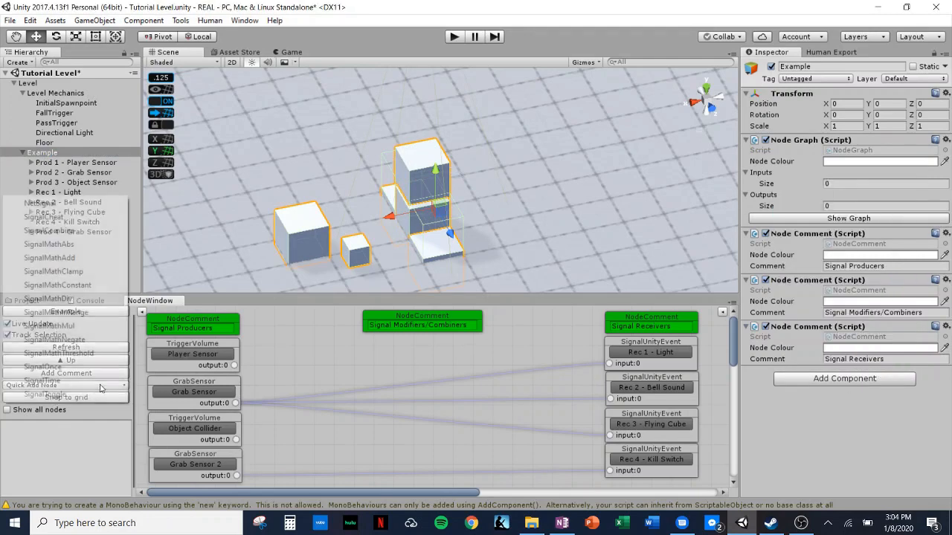
pyautogui.click(79, 234)
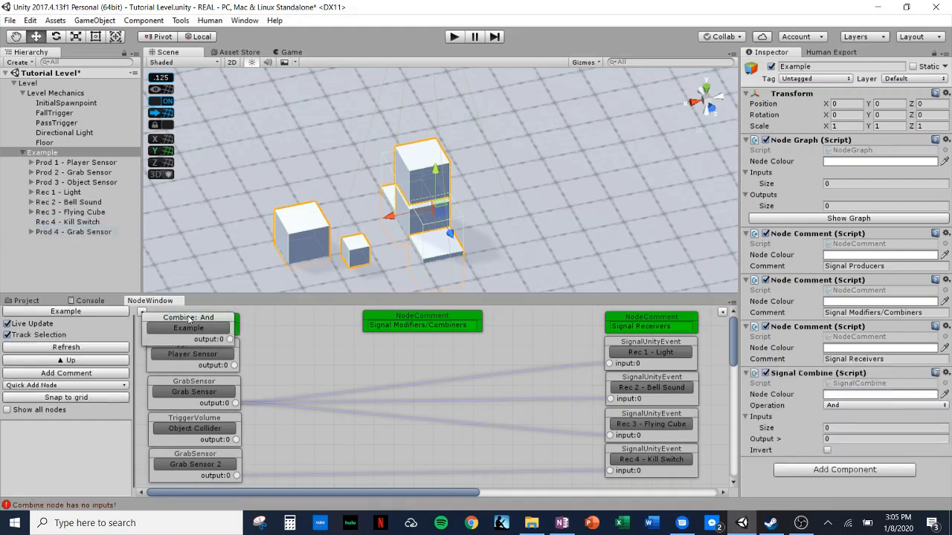
pyautogui.moveTo(189, 318); pyautogui.dragTo(429, 354)
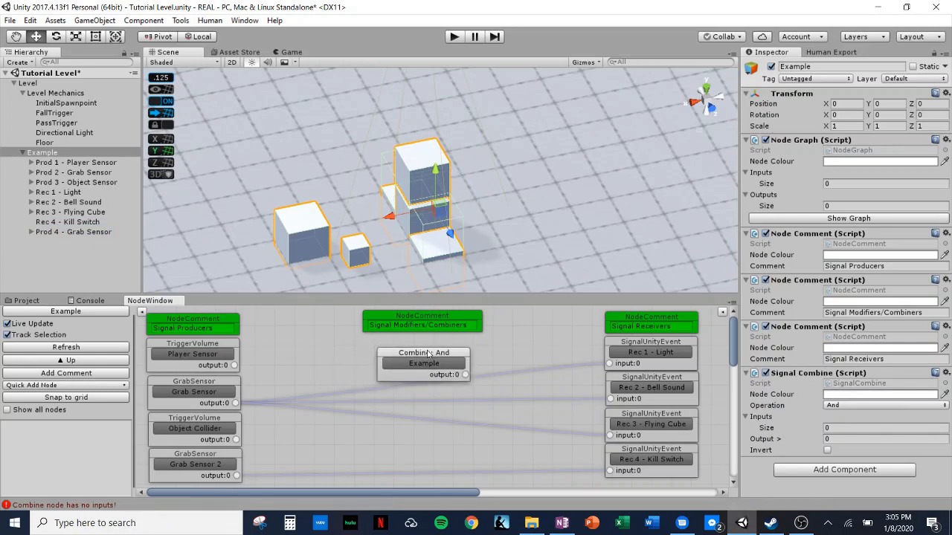
pyautogui.click(417, 368)
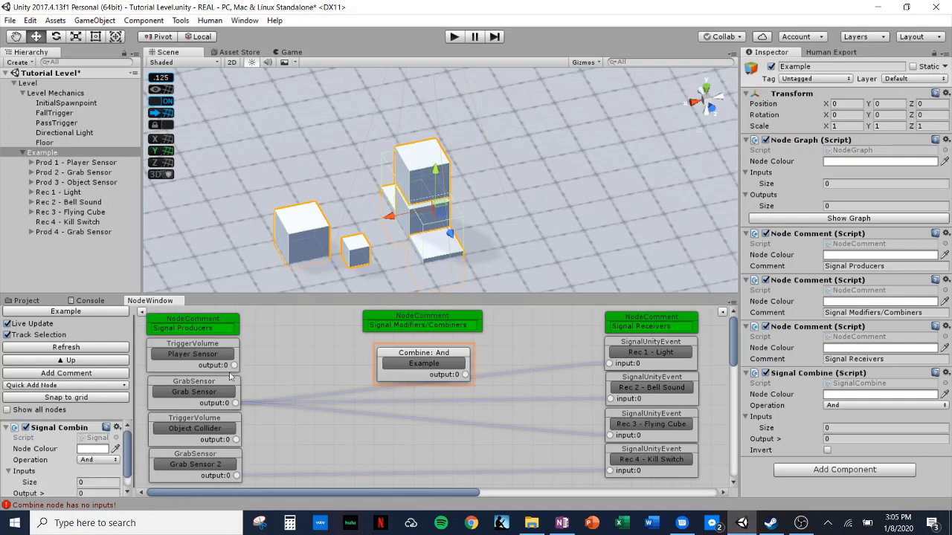
# Keep the Combine node's operation at And, set its Inputs size to 3, and refresh the node graph
pyautogui.moveTo(242, 294); pyautogui.dragTo(242, 251)
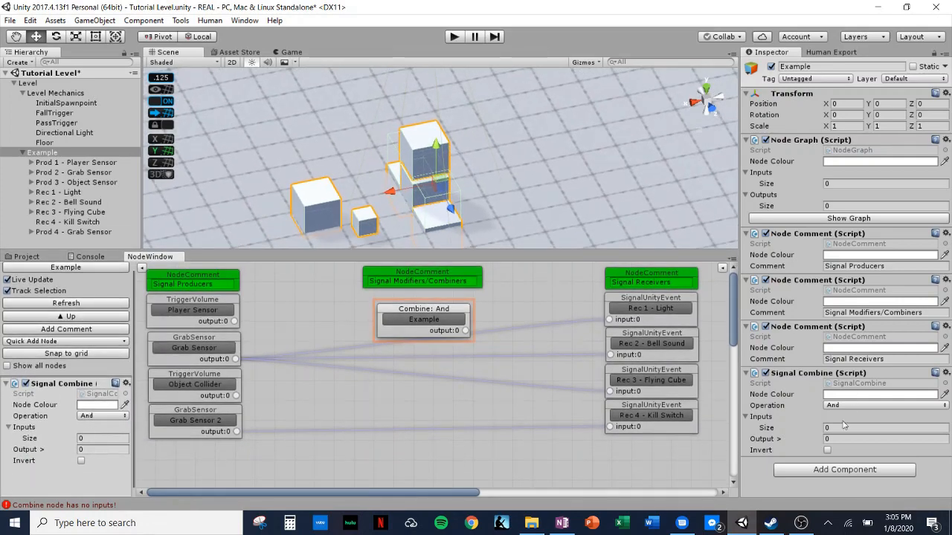
pyautogui.click(112, 416)
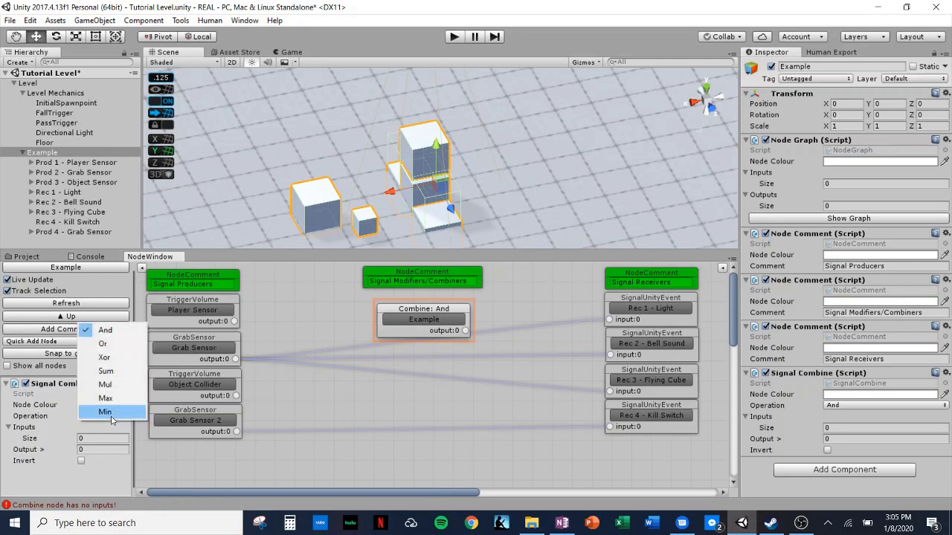
pyautogui.click(100, 330)
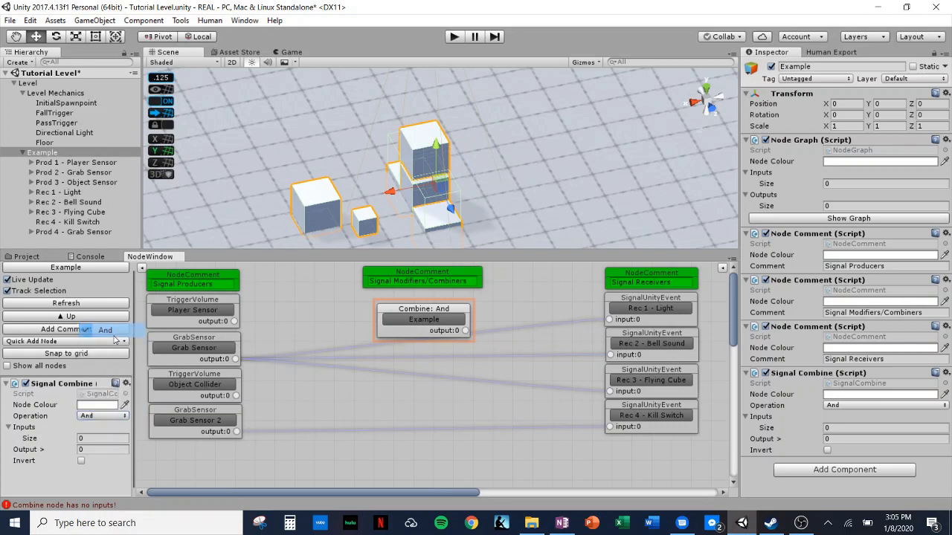
pyautogui.click(83, 438)
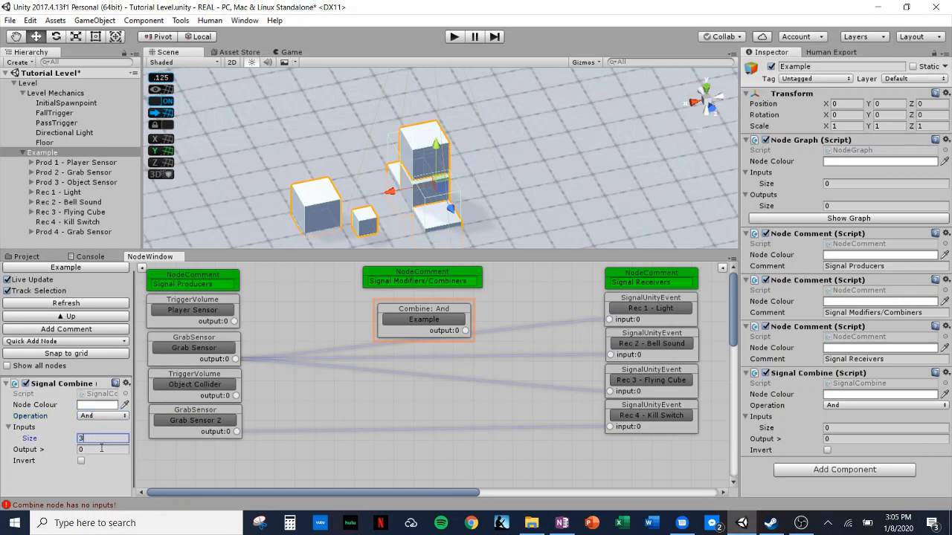
pyautogui.write('3')
pyautogui.press('Return')
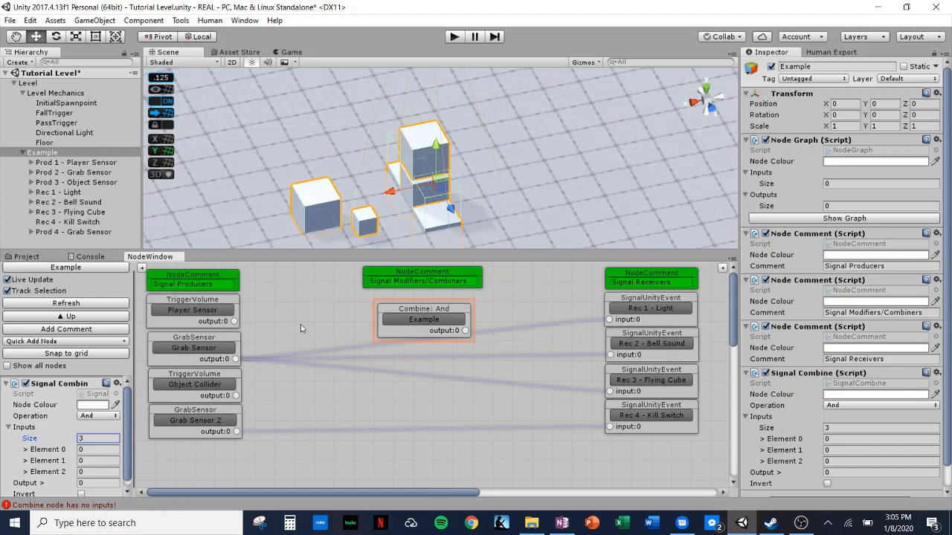
pyautogui.click(112, 305)
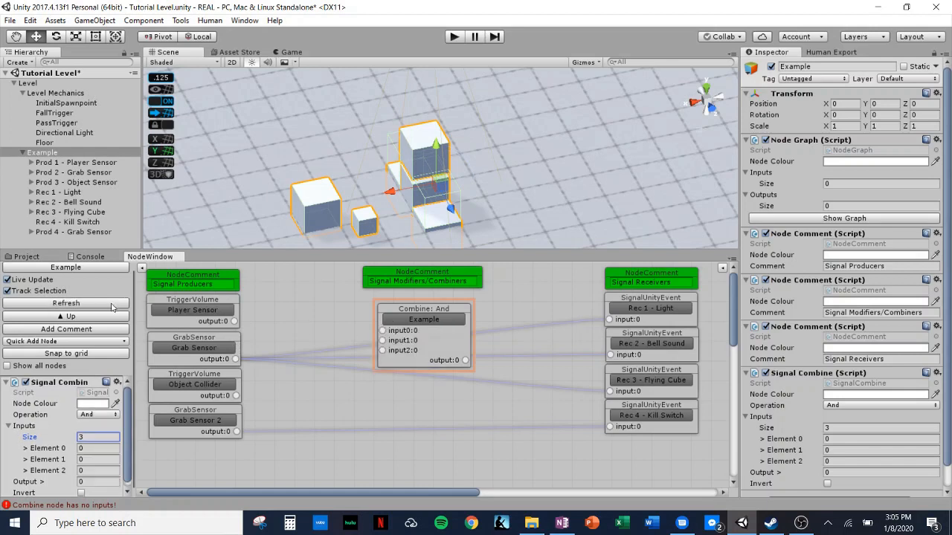
# Connect the Player Sensor, Grab Sensor and Object Collider outputs to input0, input1 and input2 of the Combine node
pyautogui.moveTo(436, 317); pyautogui.dragTo(417, 299)
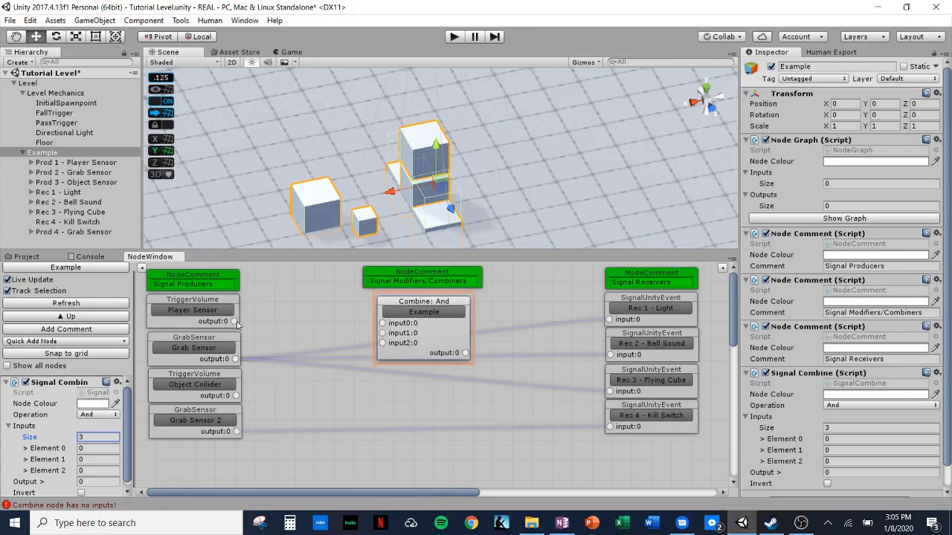
pyautogui.moveTo(240, 324); pyautogui.dragTo(383, 327)
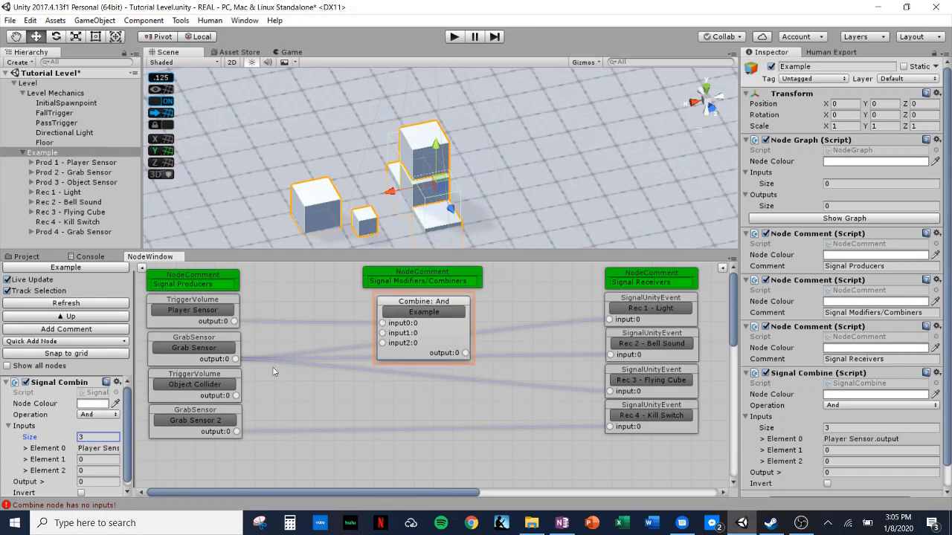
pyautogui.moveTo(235, 359); pyautogui.dragTo(383, 333)
pyautogui.moveTo(236, 396); pyautogui.dragTo(383, 343)
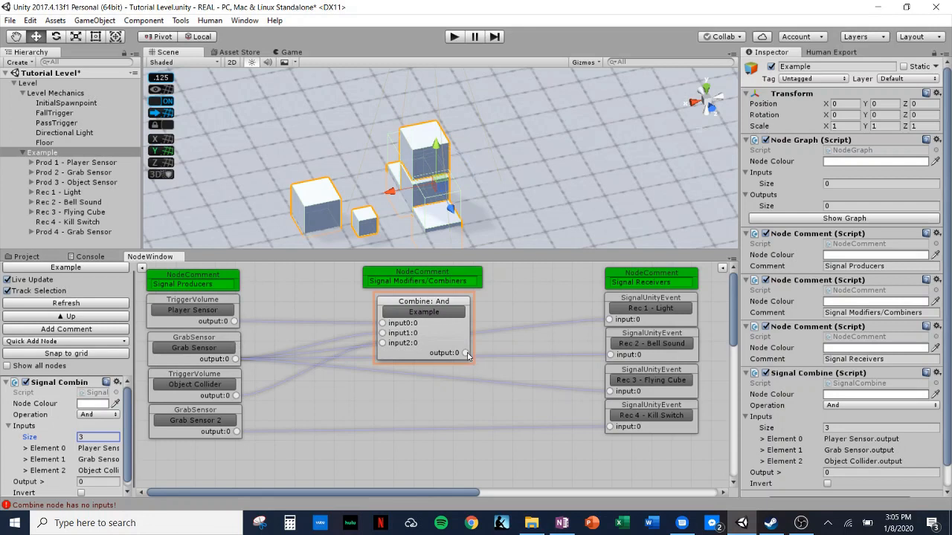
# Connect the Combine node's output to the Rec 1 - Light, Rec 2 - Bell Sound and Rec 3 - Flying Cube inputs
pyautogui.moveTo(465, 353); pyautogui.dragTo(610, 321)
pyautogui.moveTo(465, 353); pyautogui.dragTo(610, 355)
pyautogui.moveTo(466, 354); pyautogui.dragTo(609, 391)
pyautogui.moveTo(456, 307); pyautogui.dragTo(453, 311)
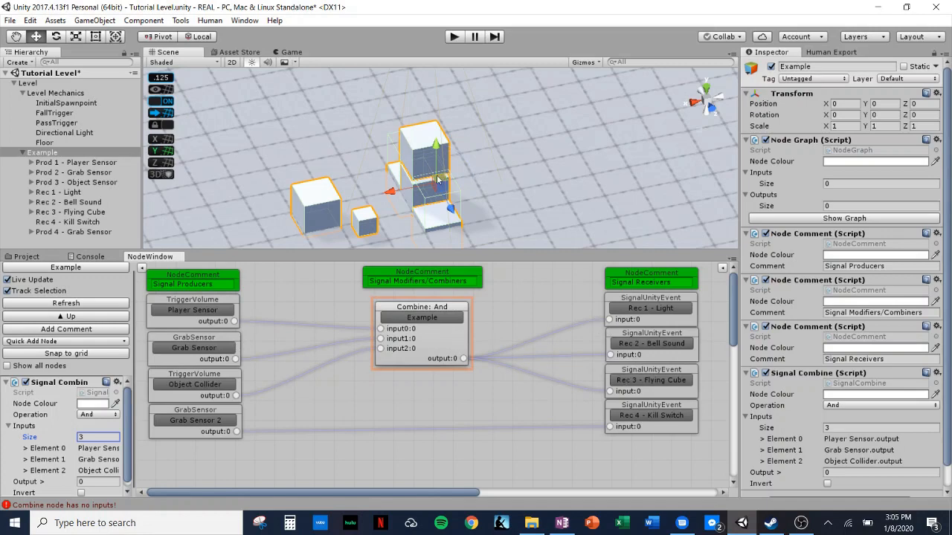
# Start a play-test and walk the character to the blocks to activate the Object Collider by moving a cube onto its pad
pyautogui.click(453, 37)
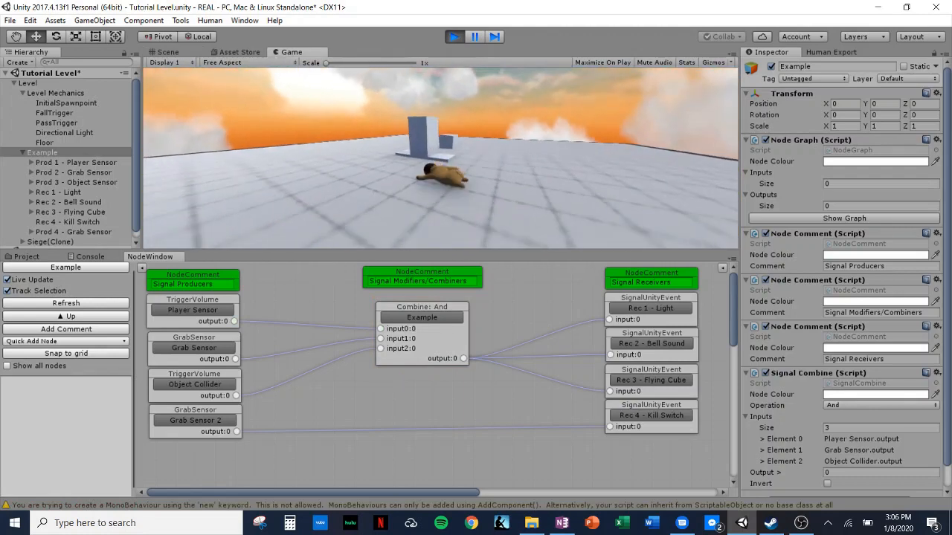
pyautogui.press('w')
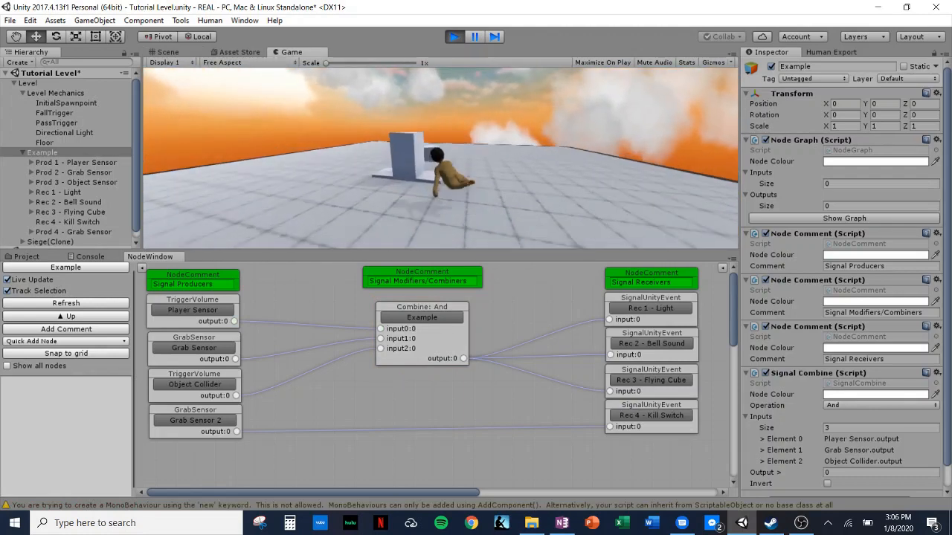
pyautogui.press('w')
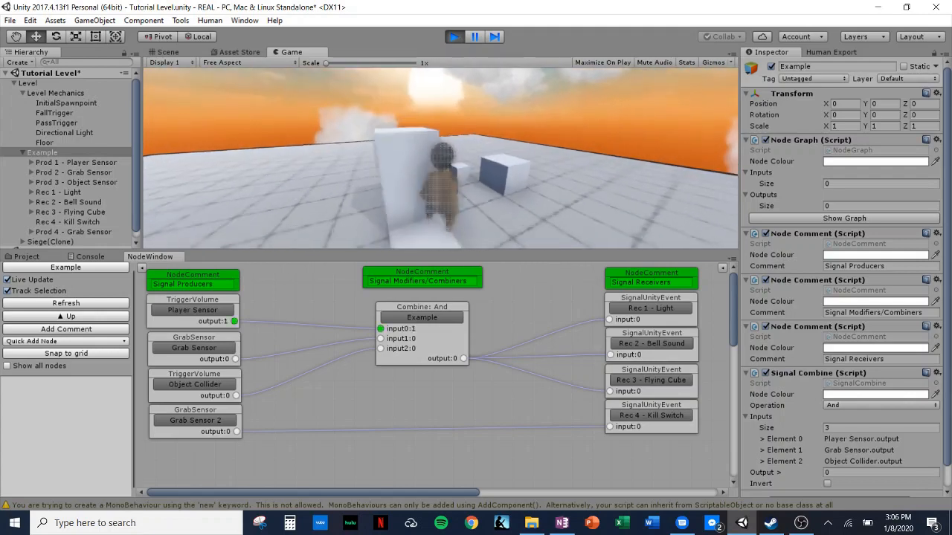
pyautogui.press('w')
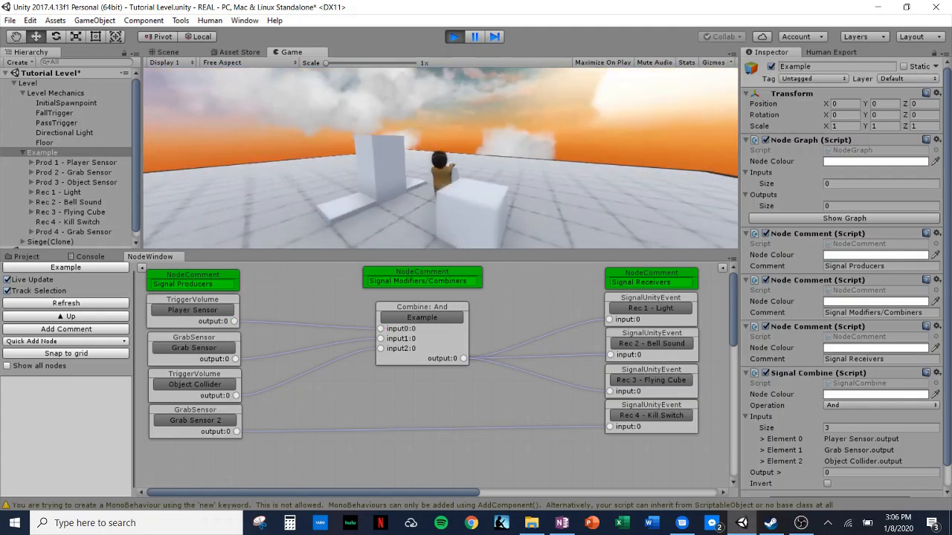
pyautogui.press('w')
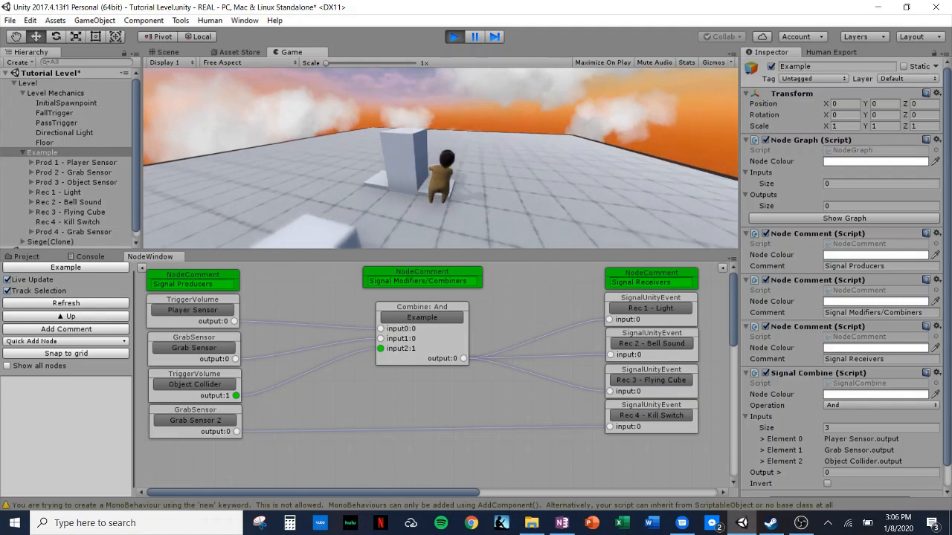
pyautogui.press('w')
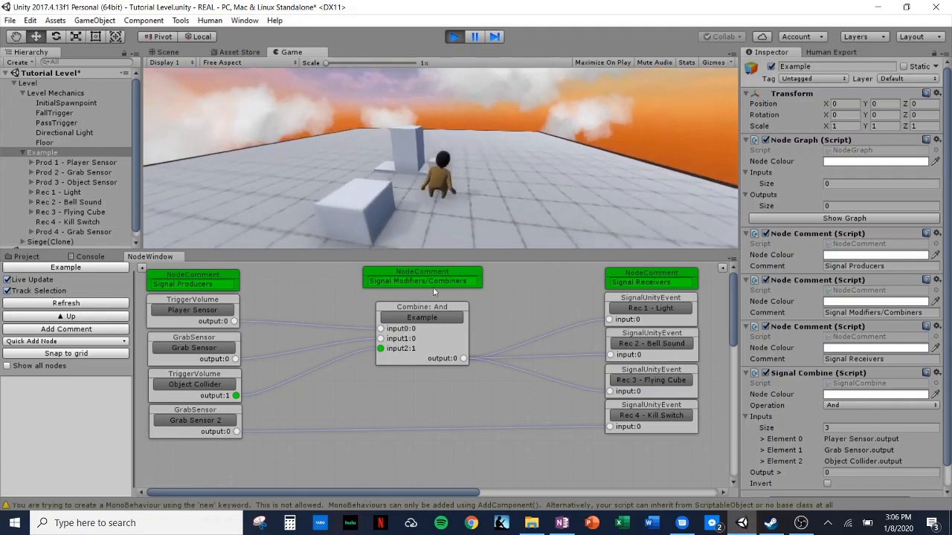
# Stand on the Player Sensor pad and grab the Grab Sensor block to test the And-combined signal, and release it
pyautogui.press('w')
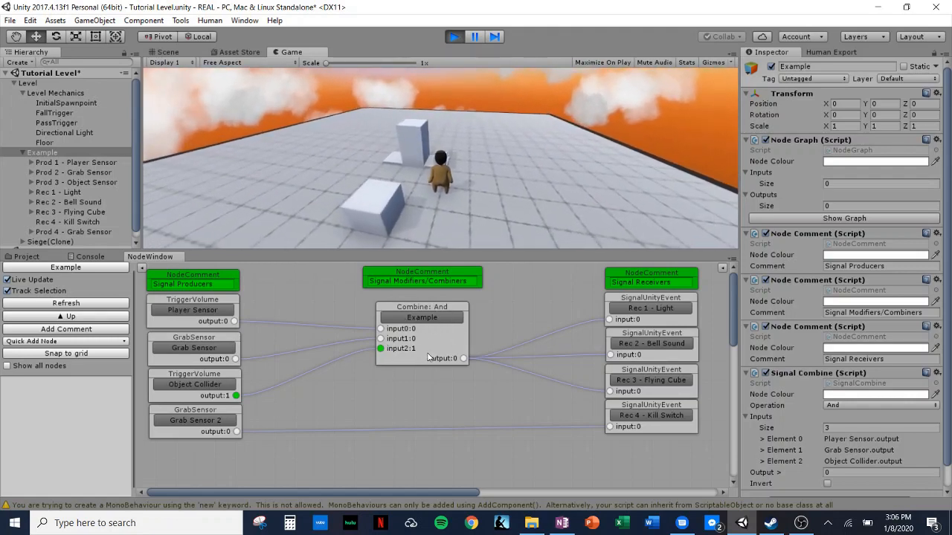
pyautogui.press('w')
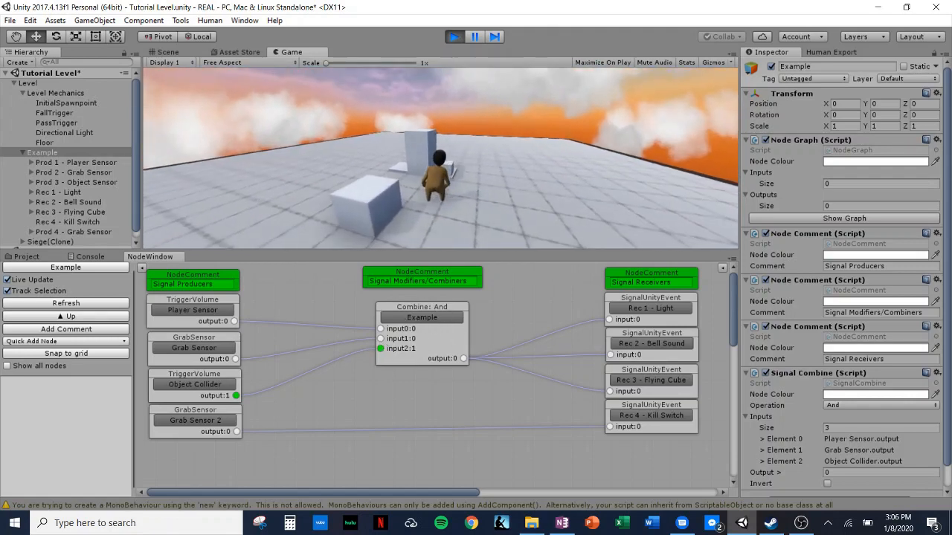
pyautogui.press('w')
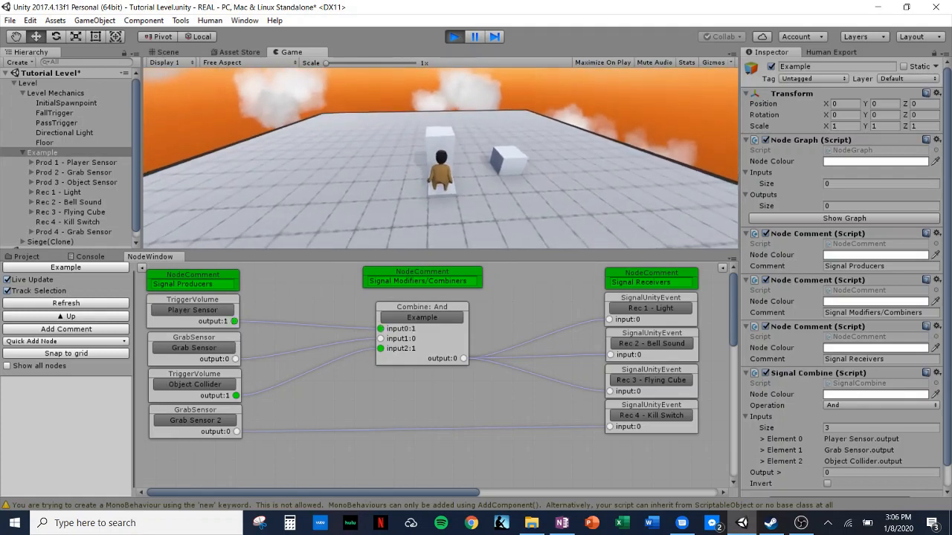
pyautogui.press('w')
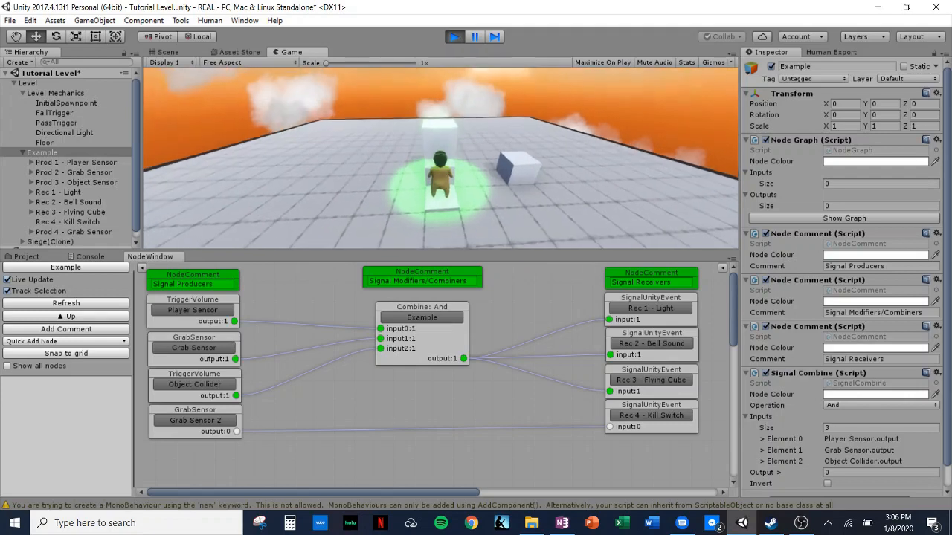
pyautogui.press('s')
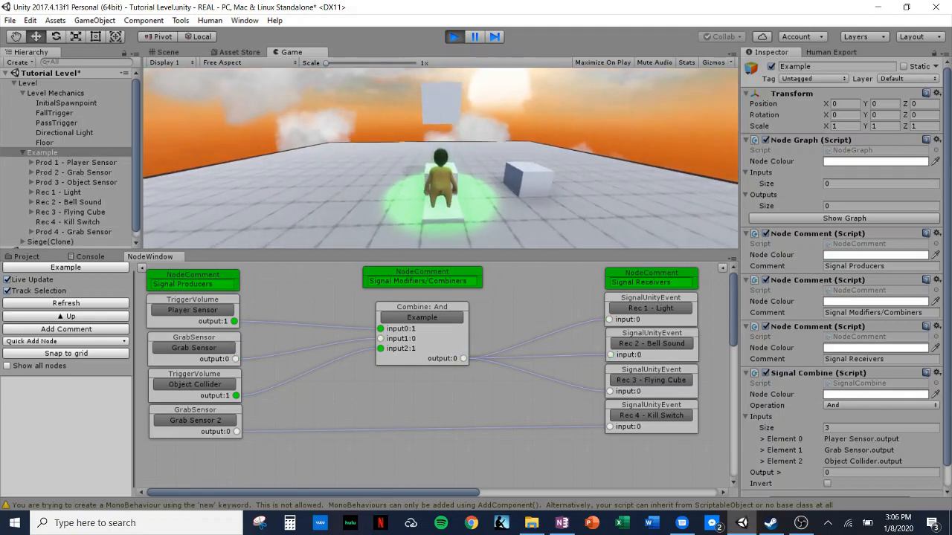
# Walk the character to the separate large cube and grab it to test Grab Sensor 2 and the kill switch
pyautogui.press('d')
pyautogui.press('w')
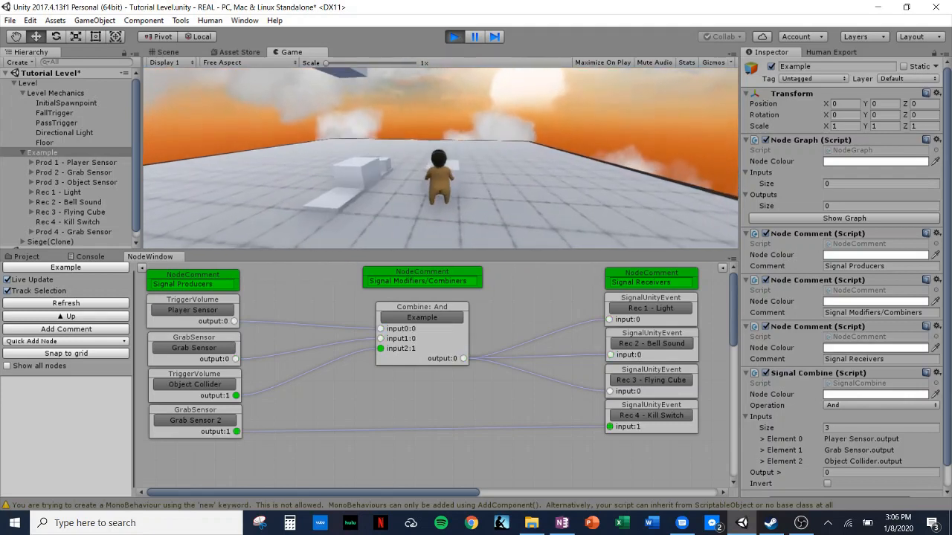
pyautogui.press('w')
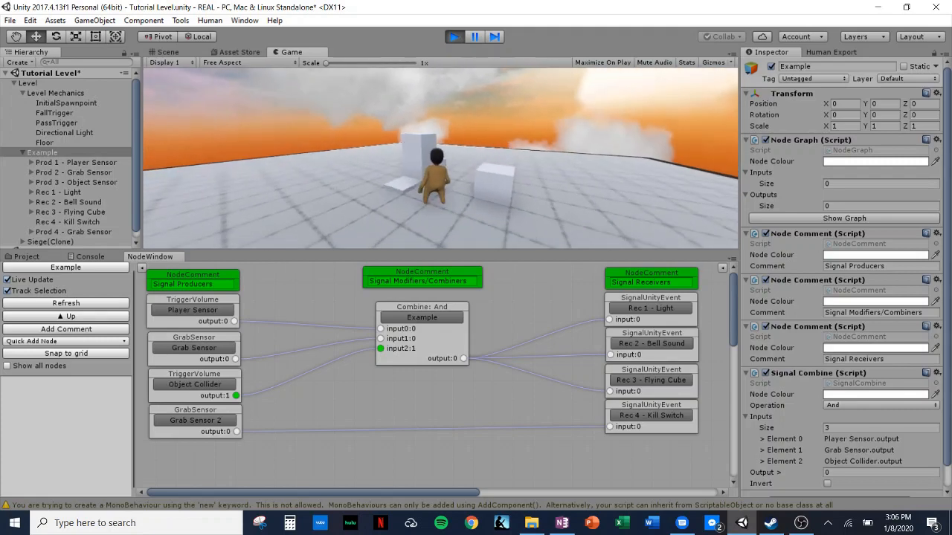
# Trigger the Player Sensor and Grab Sensor together again and walk away to watch the light and flying cube respond
pyautogui.press('w')
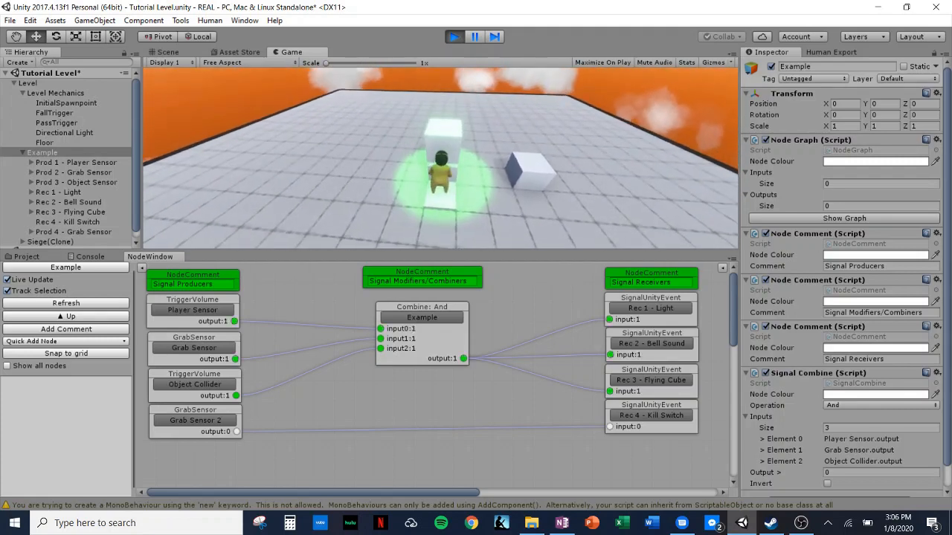
pyautogui.press('a')
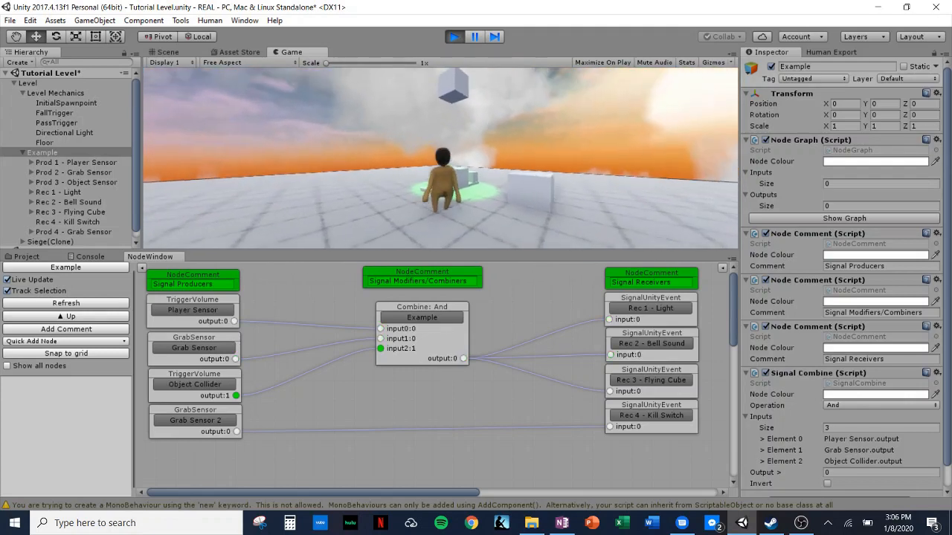
pyautogui.press('w')
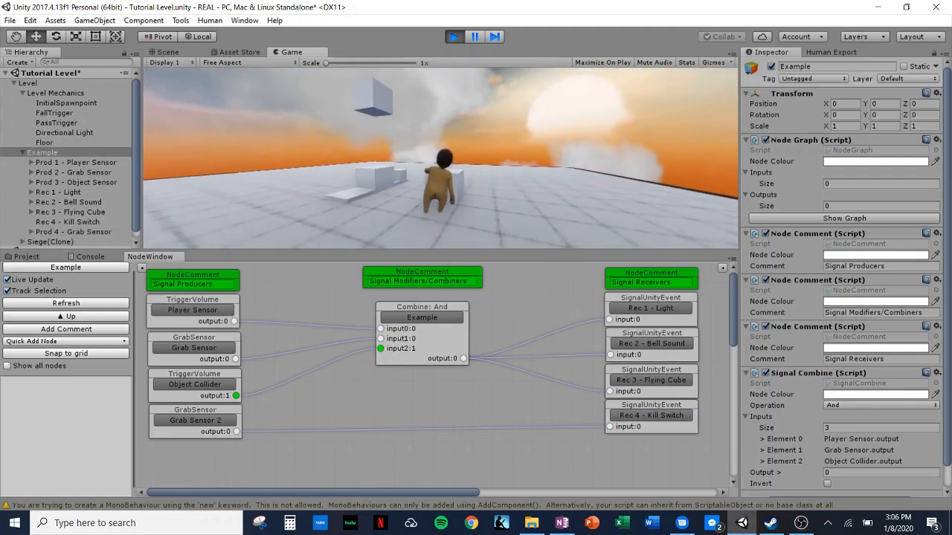
# Stop the play-test and move the Combine: And node closer to the Signal Modifiers/Combiners comment
pyautogui.click(452, 36)
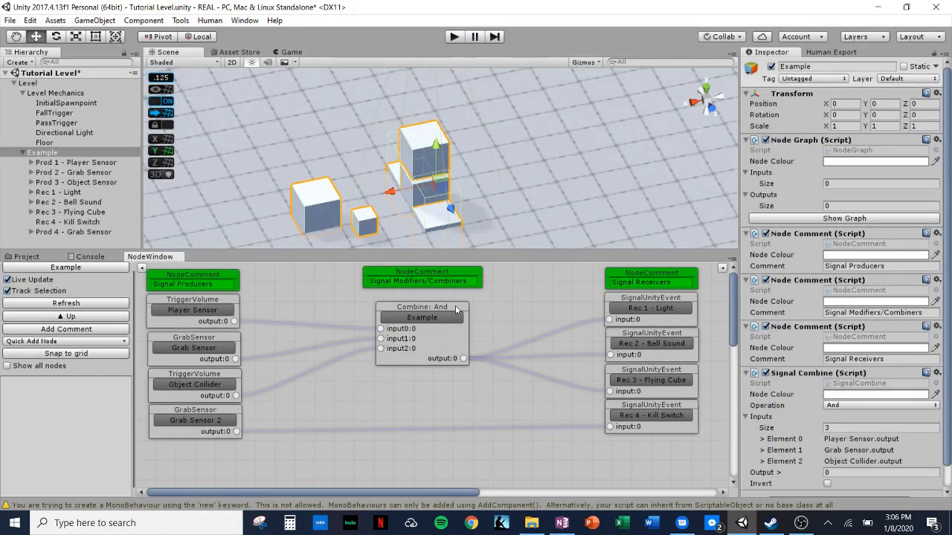
pyautogui.moveTo(456, 308); pyautogui.dragTo(456, 300)
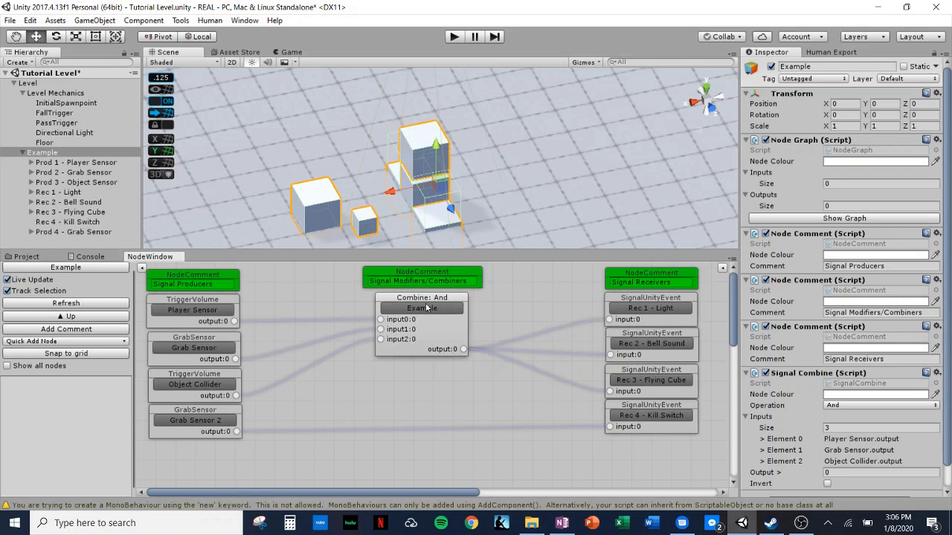
pyautogui.click(125, 346)
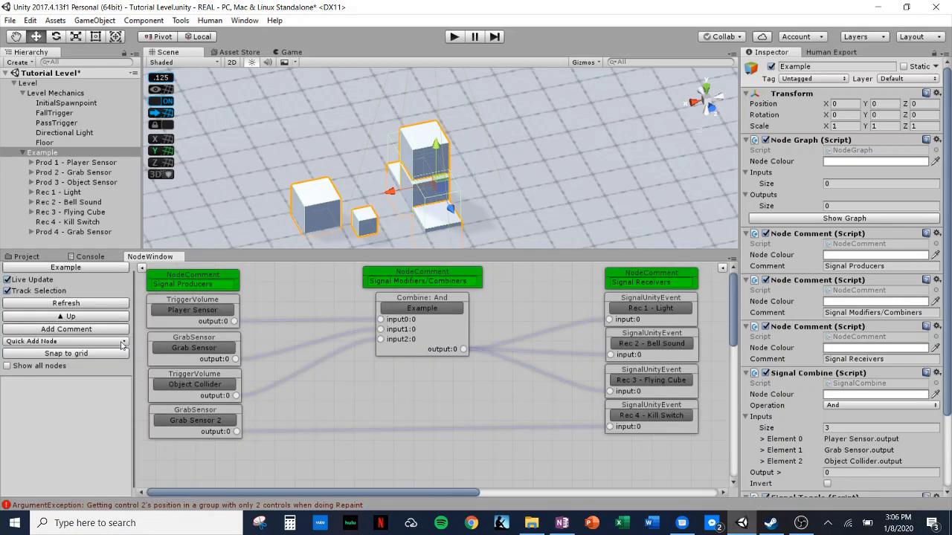
pyautogui.click(115, 344)
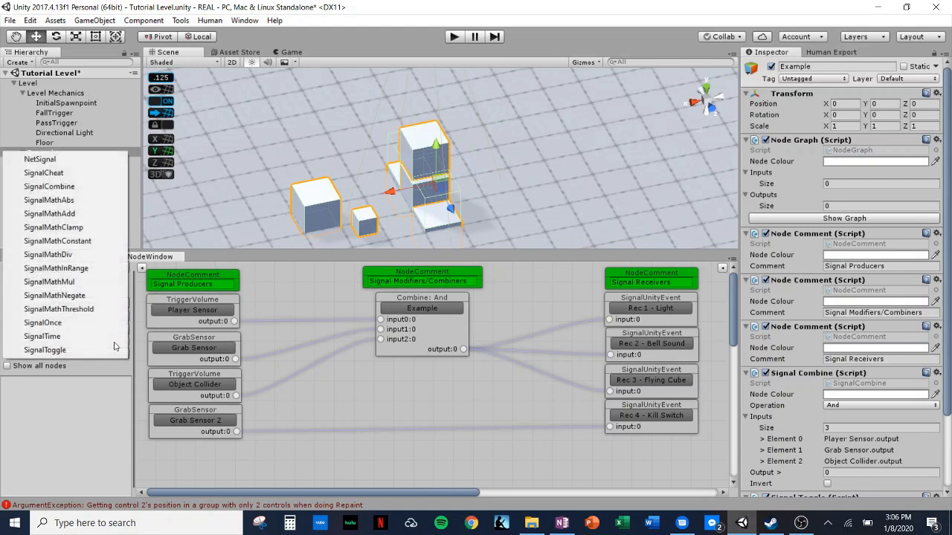
pyautogui.click(72, 336)
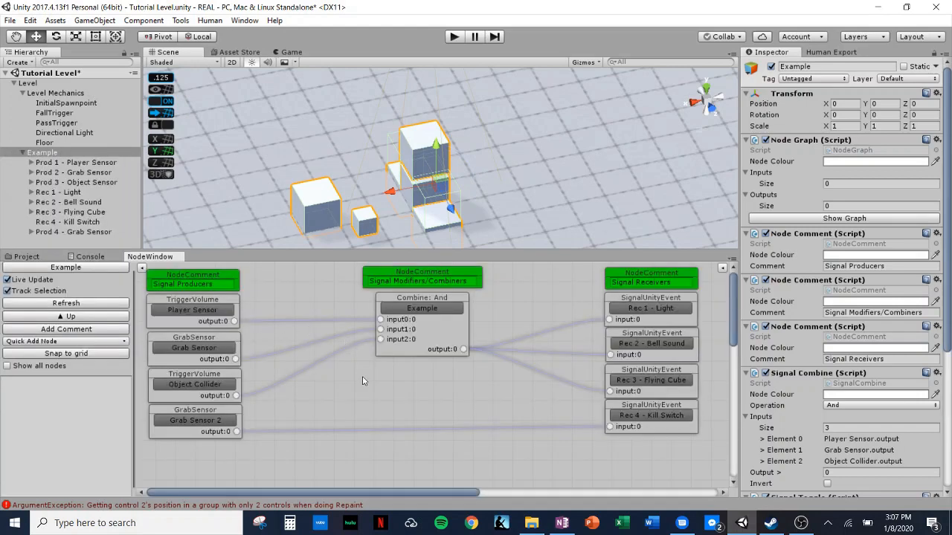
pyautogui.scroll(-5, 816, 359)
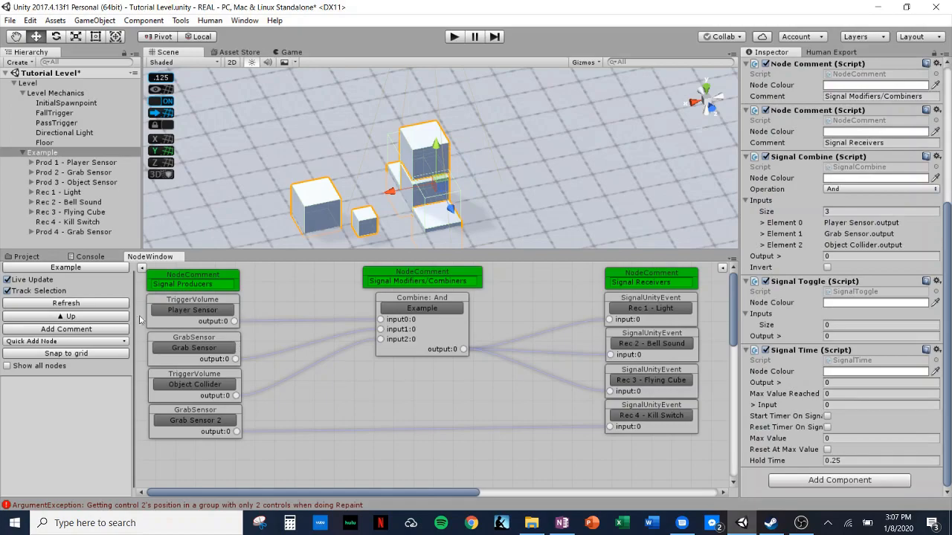
pyautogui.click(61, 303)
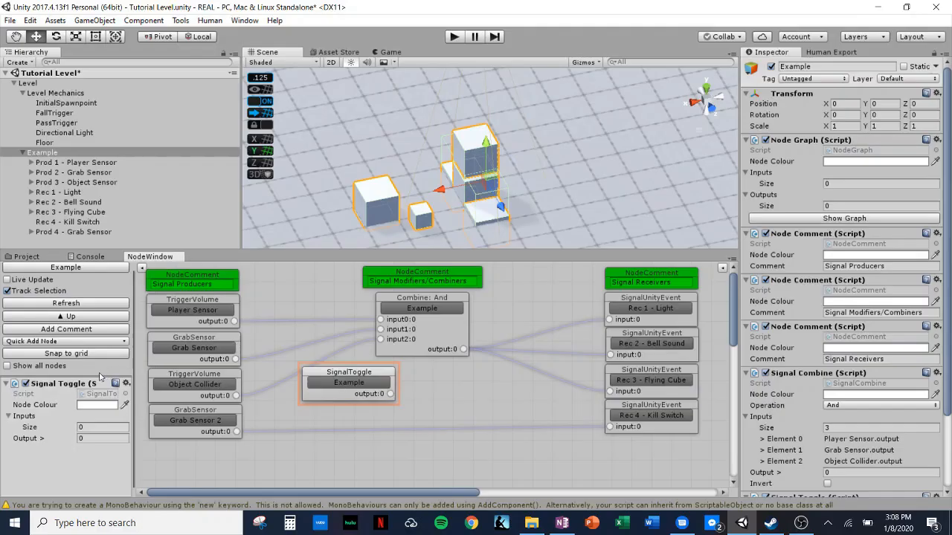
pyautogui.rightClick(79, 384)
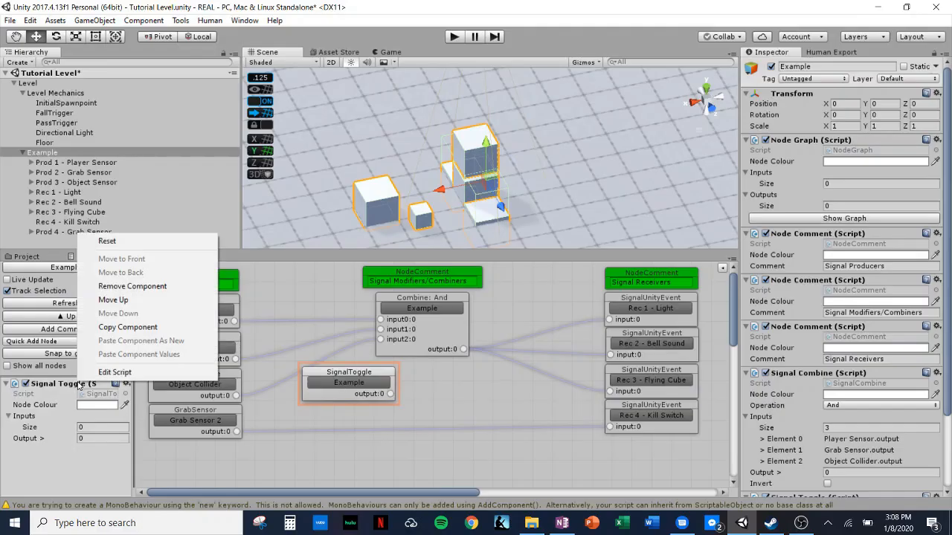
pyautogui.click(131, 287)
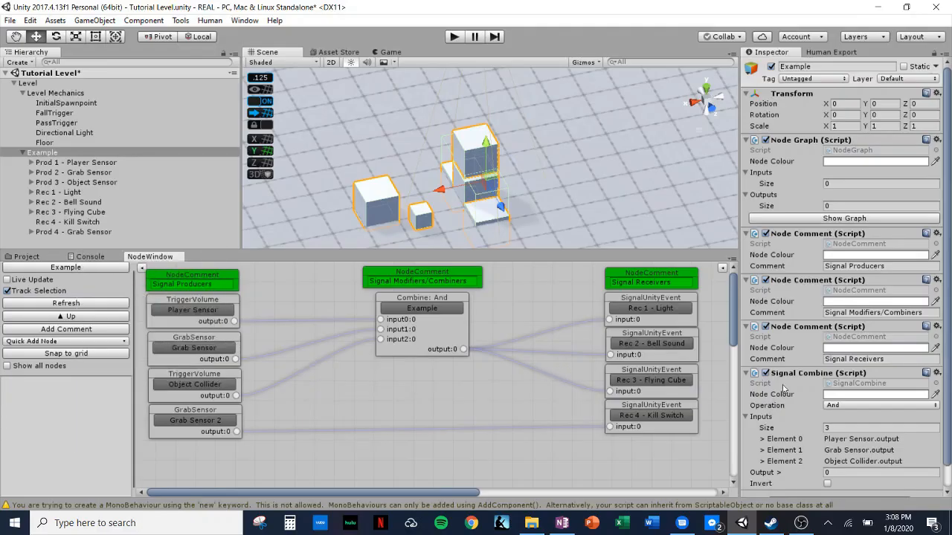
# Add a SignalTime node to the Example object, refresh the node graph, and place it directly below the Combine node
pyautogui.scroll(-1, 812, 399)
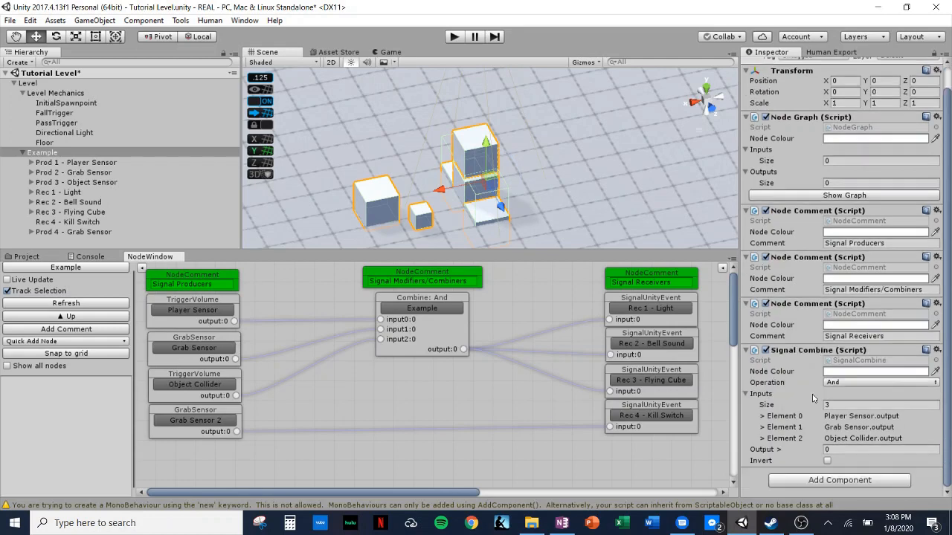
pyautogui.click(107, 342)
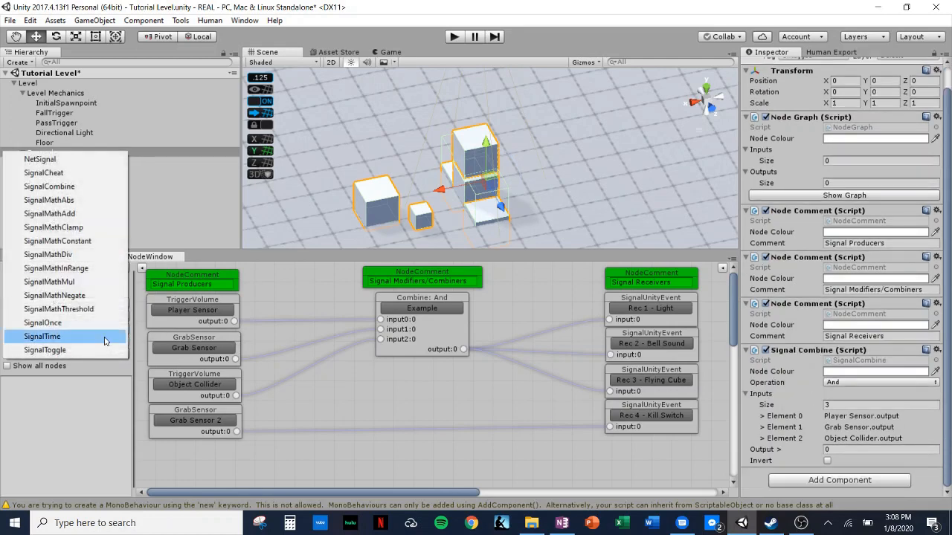
pyautogui.click(56, 336)
pyautogui.scroll(-5, 840, 364)
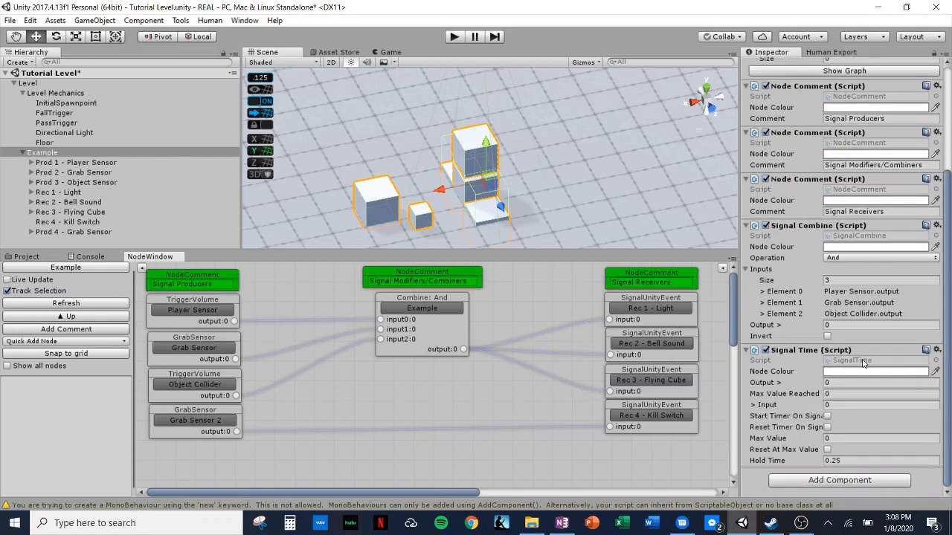
pyautogui.click(92, 305)
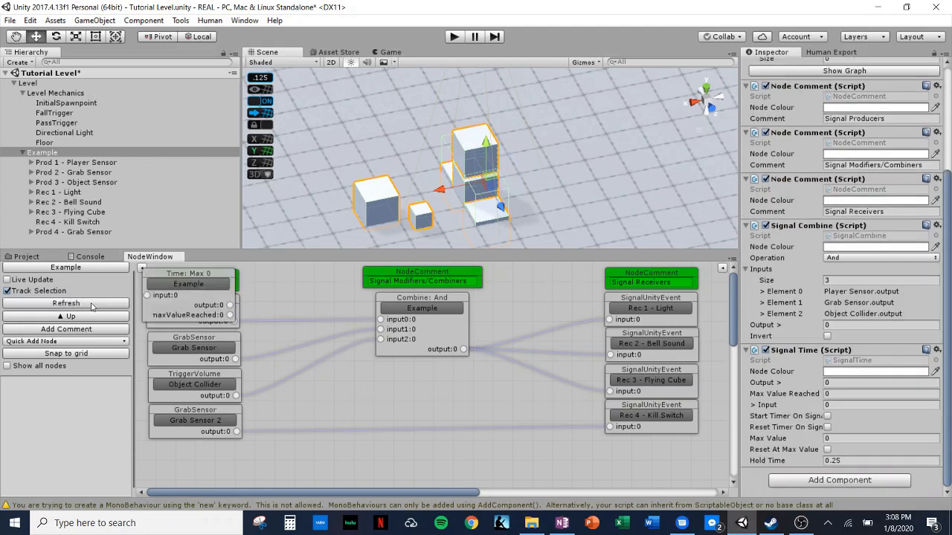
pyautogui.moveTo(195, 277); pyautogui.dragTo(428, 368)
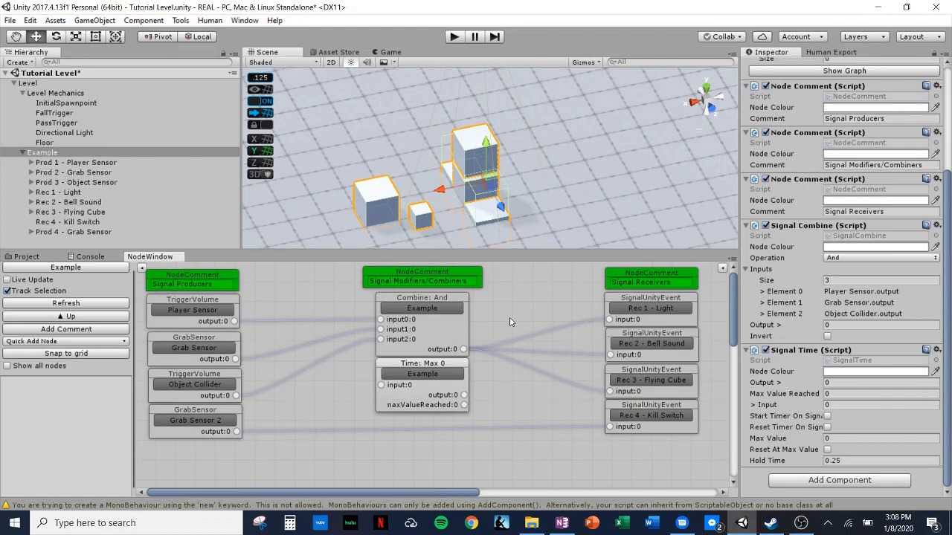
# Connect the Combine output to the Time node's input and maxValueReached to the Light, Bell Sound and Flying Cube inputs
pyautogui.moveTo(463, 348); pyautogui.dragTo(384, 393)
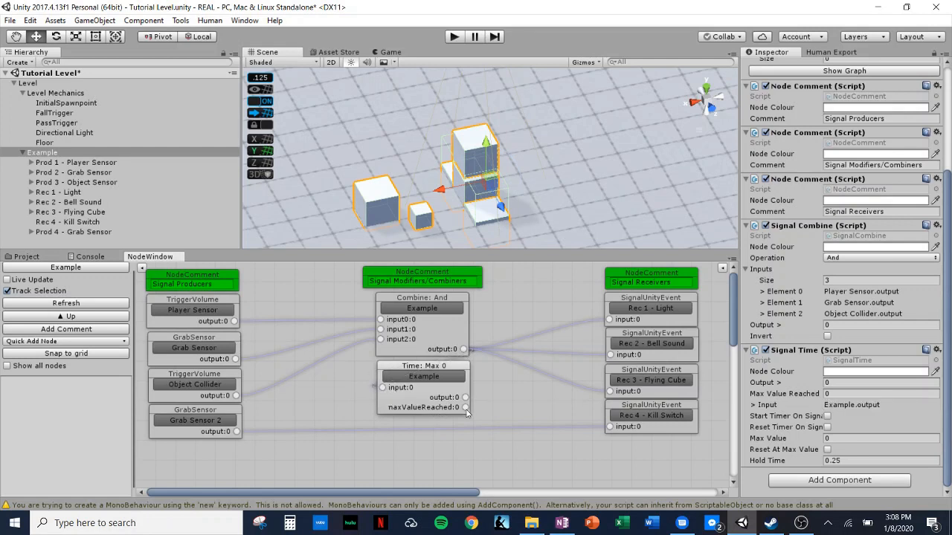
pyautogui.moveTo(466, 411); pyautogui.dragTo(608, 319)
pyautogui.moveTo(466, 408); pyautogui.dragTo(610, 355)
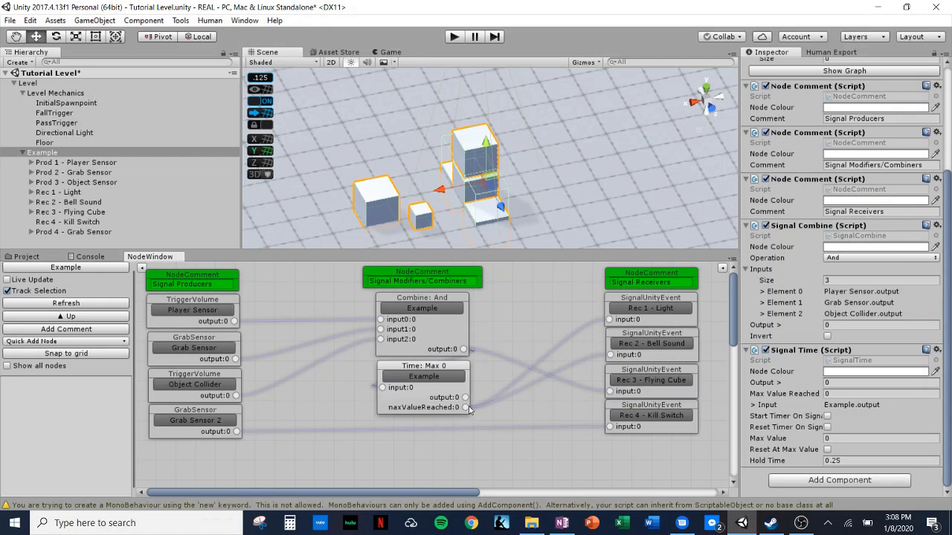
pyautogui.moveTo(466, 408); pyautogui.dragTo(610, 399)
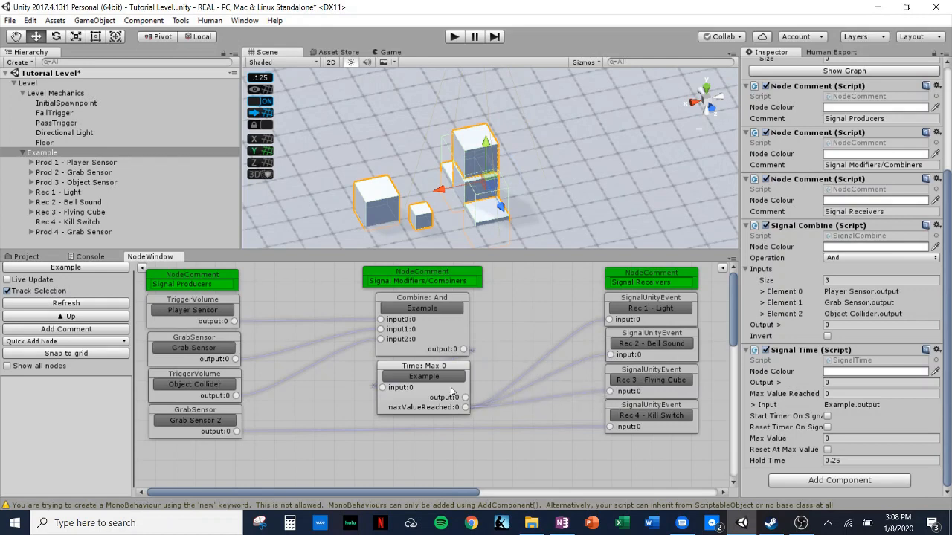
# Set the Time node's Max Value to 2.5, enable starting and resetting the timer on signal, and align the node under Combine
pyautogui.click(433, 380)
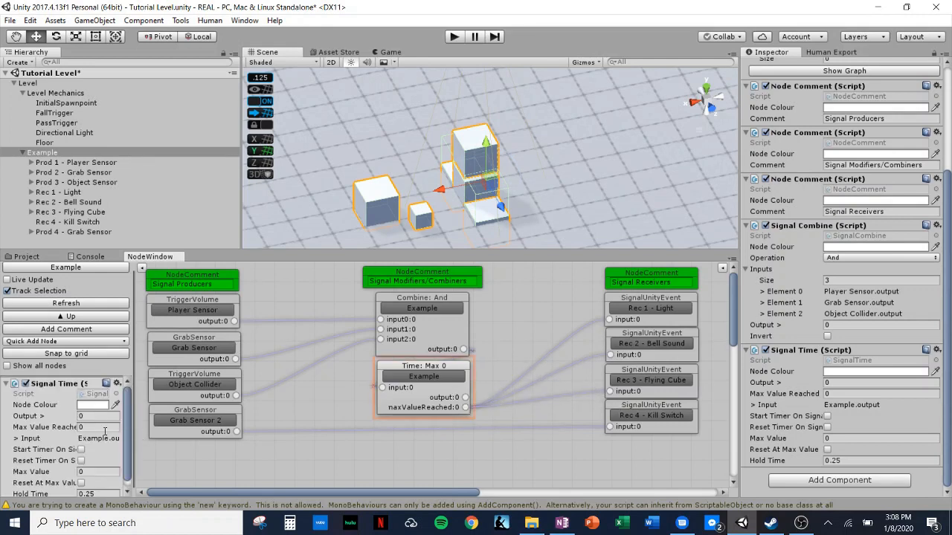
pyautogui.scroll(-1, 105, 431)
pyautogui.click(87, 466)
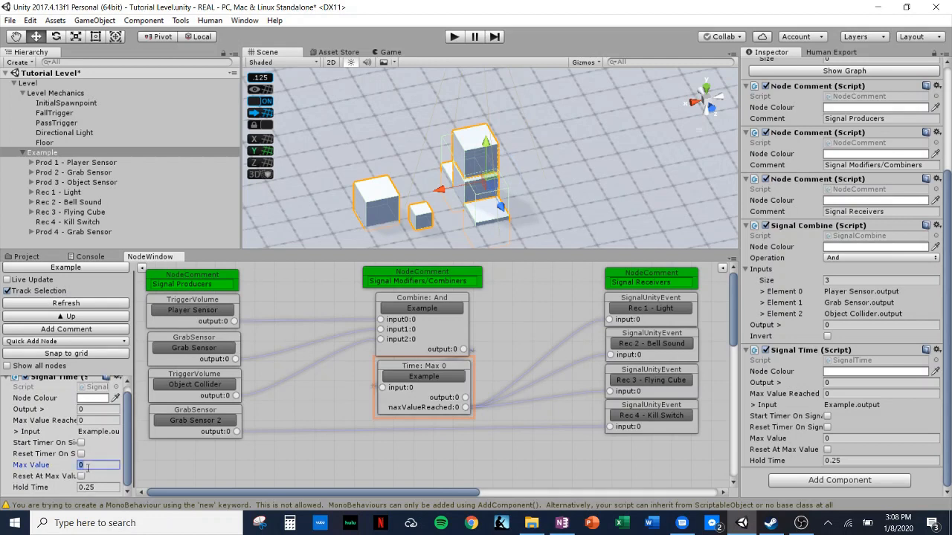
pyautogui.write('2.5')
pyautogui.click(81, 443)
pyautogui.click(81, 455)
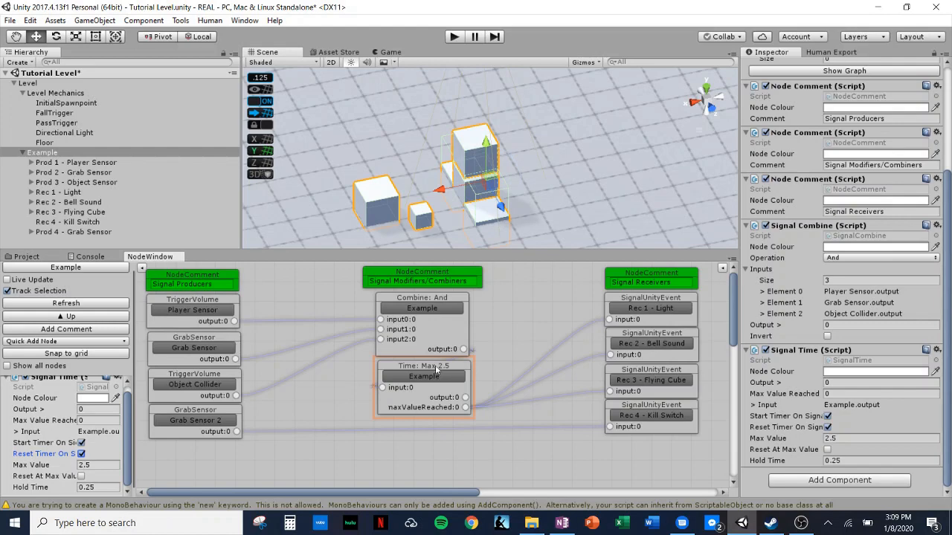
pyautogui.moveTo(437, 371); pyautogui.dragTo(437, 372)
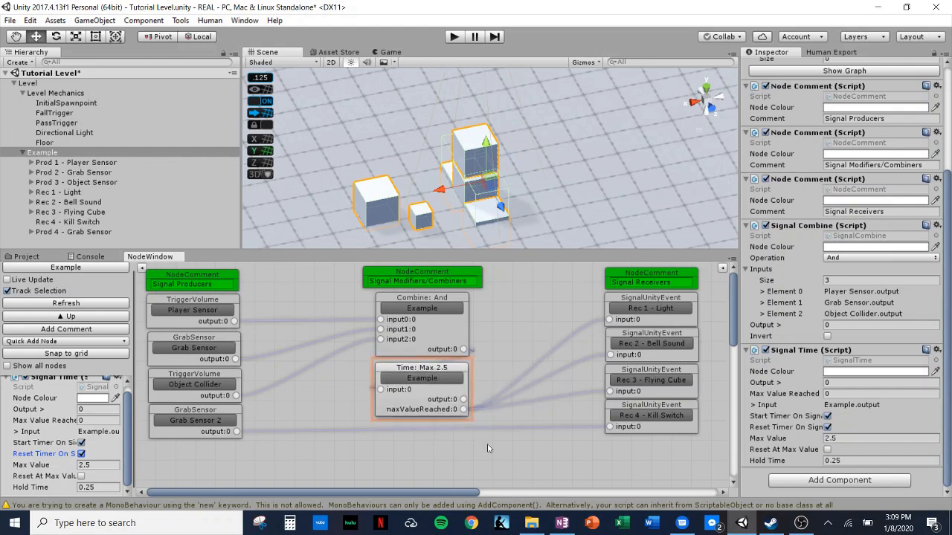
# Start a play-test with Live Update enabled and move the object into the Object Collider's trigger area
pyautogui.click(454, 38)
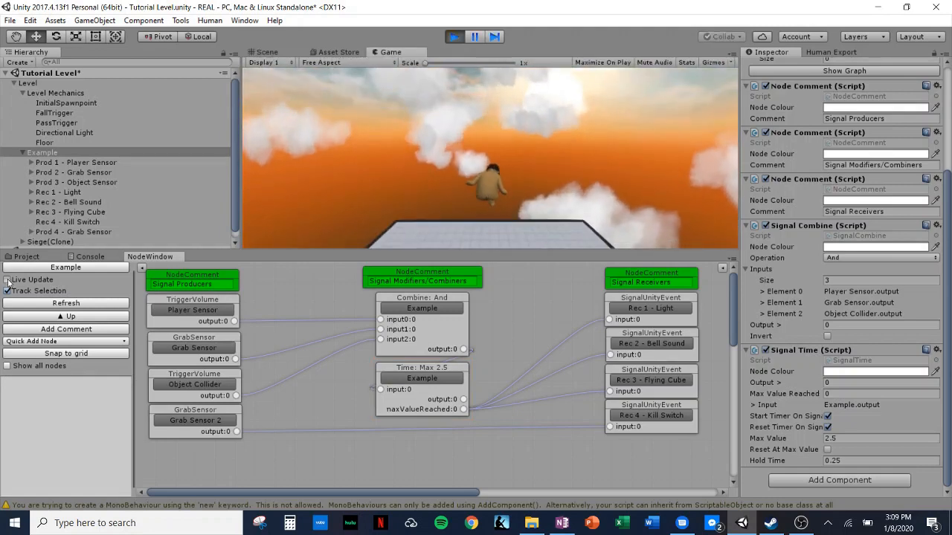
pyautogui.click(414, 183)
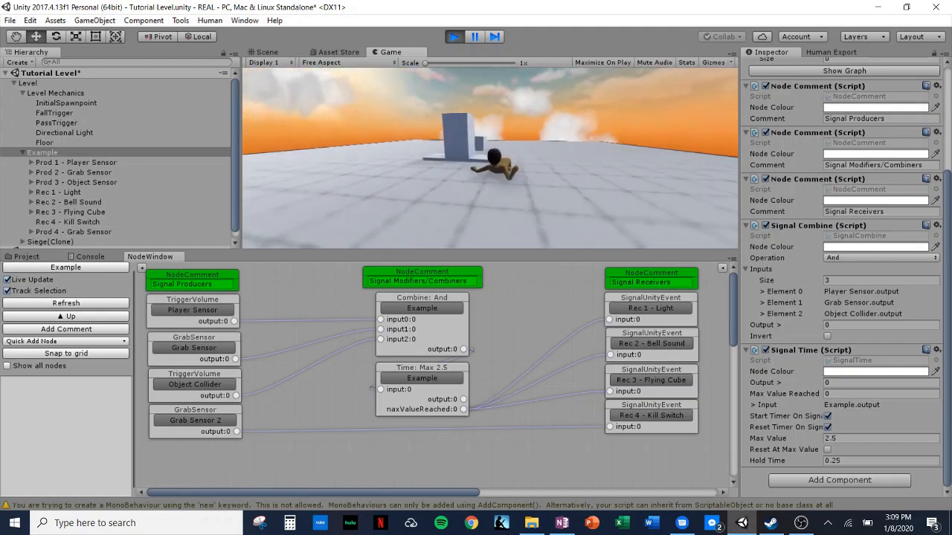
pyautogui.press('w')
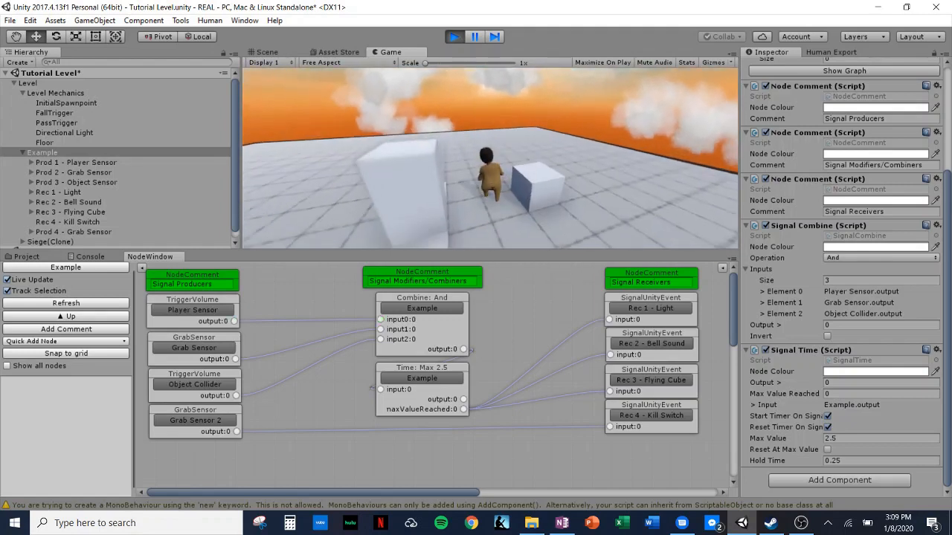
pyautogui.press('w')
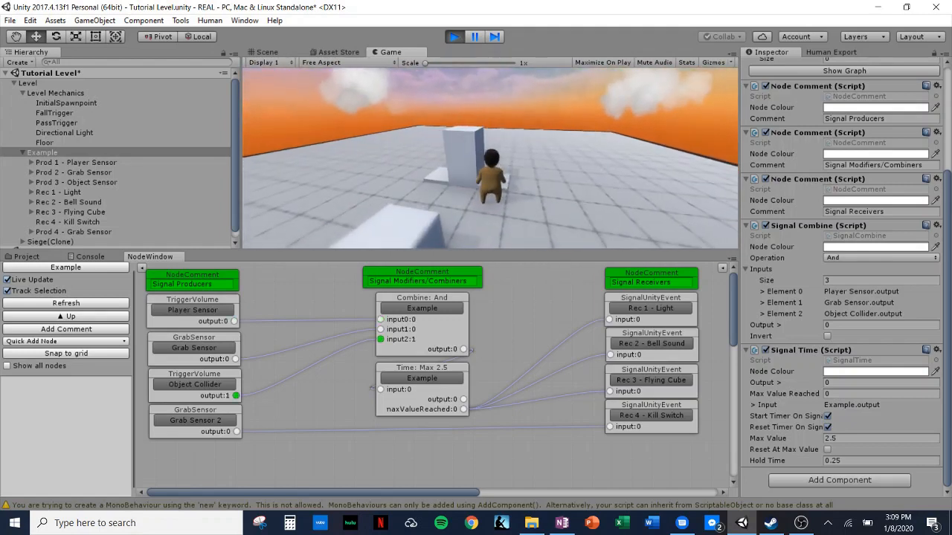
pyautogui.press('w')
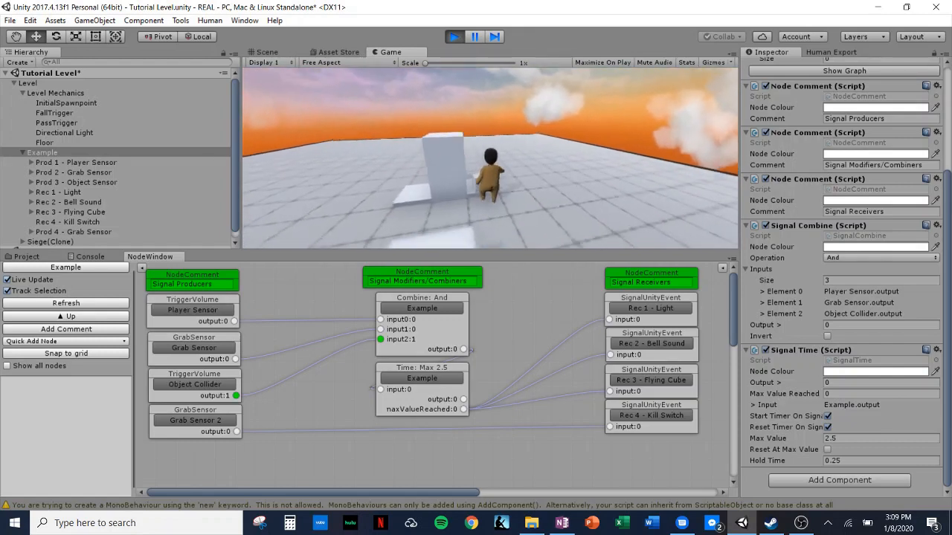
pyautogui.press('s')
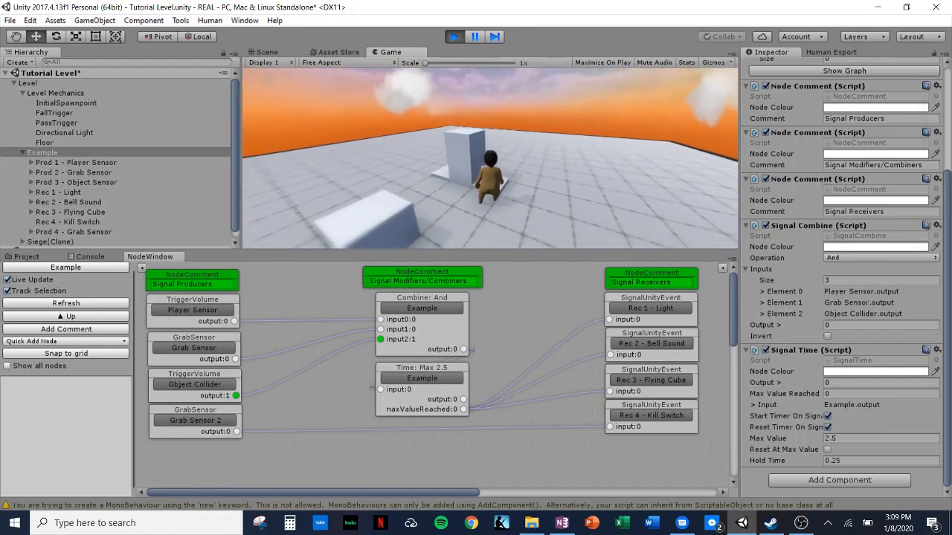
# Stand on the Player Sensor and hold the Grab Sensor until the Time node reaches its maximum, then release it
pyautogui.press('w')
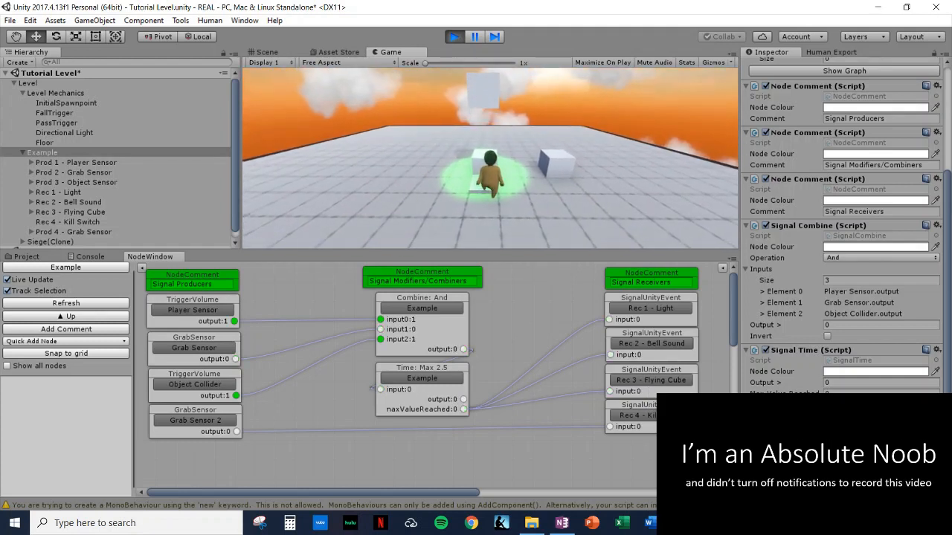
pyautogui.press('w')
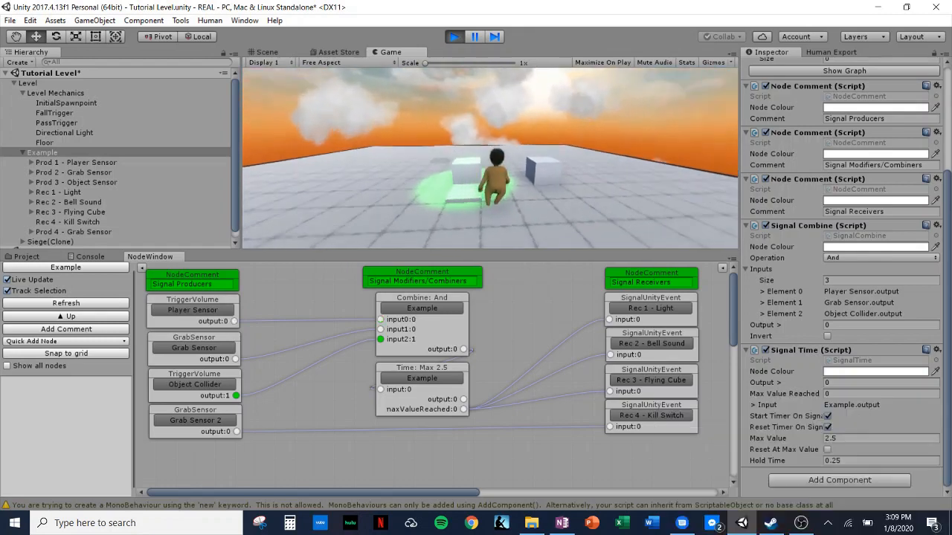
pyautogui.press('a')
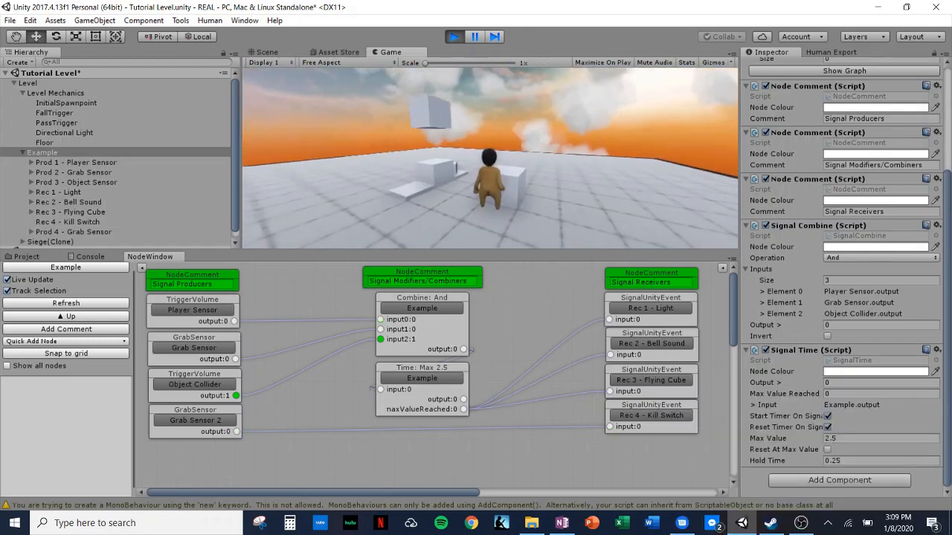
pyautogui.press('w')
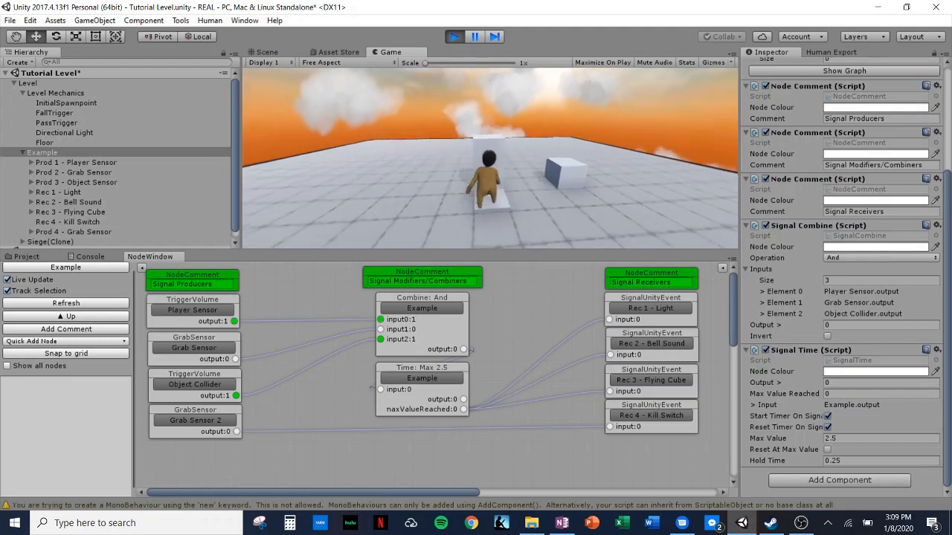
pyautogui.press('w')
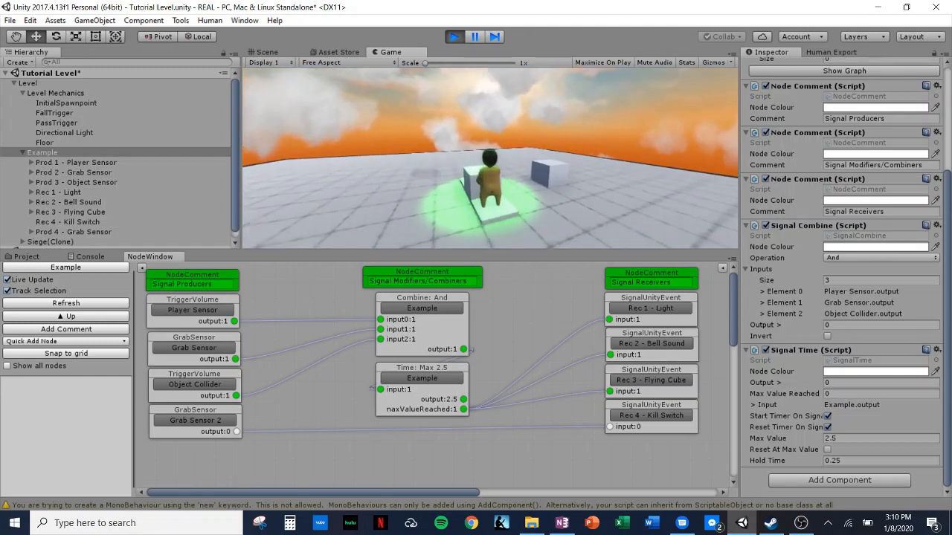
pyautogui.press('s')
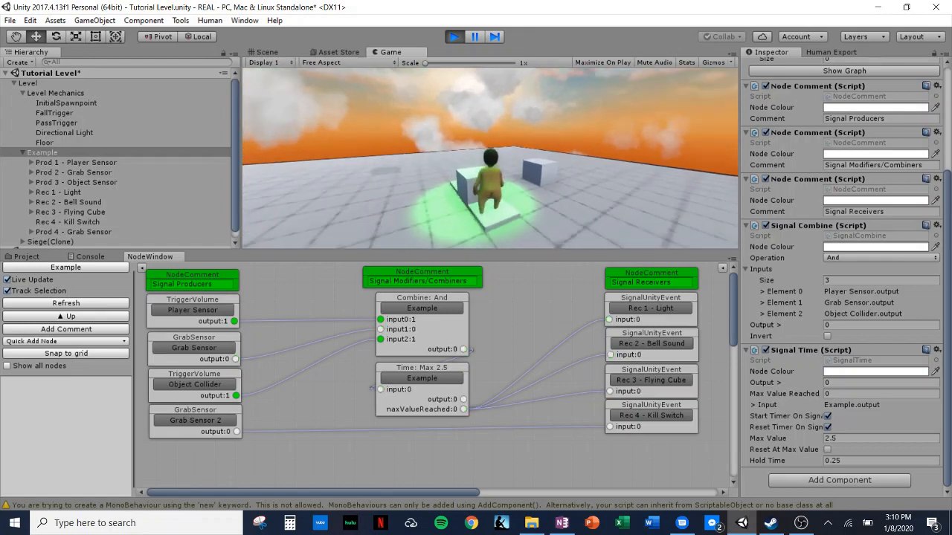
# Stop the play-test, add a SignalMathInvert component to the Example object, and place its node directly below the Time node
pyautogui.click(454, 36)
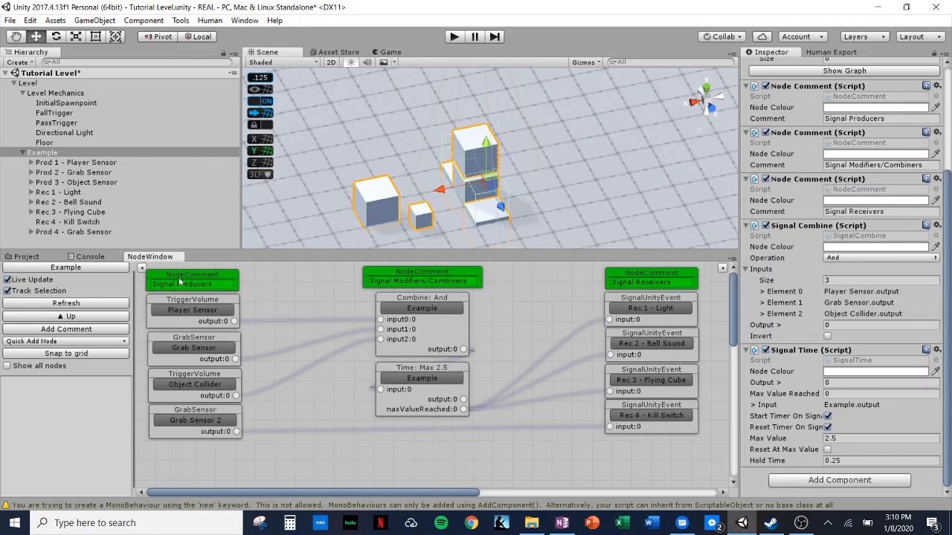
pyautogui.click(864, 486)
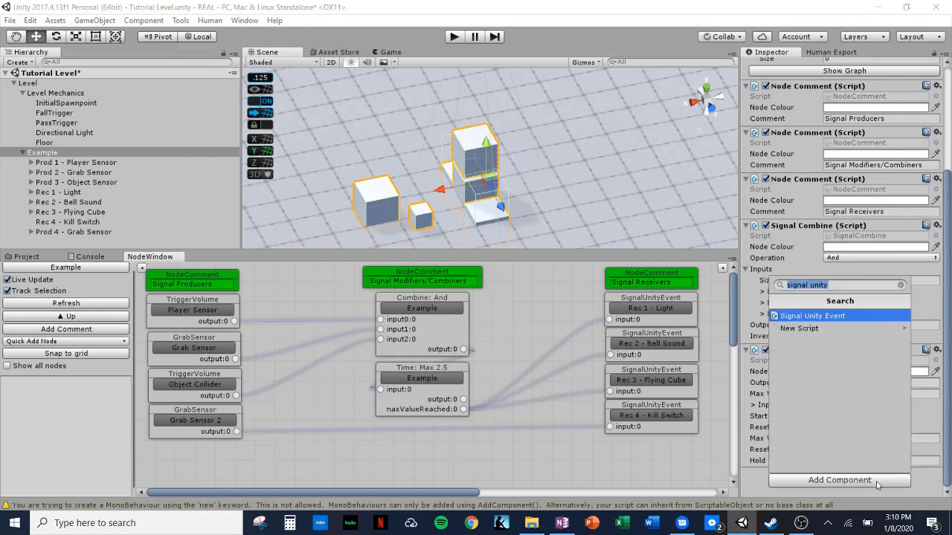
pyautogui.write('inver')
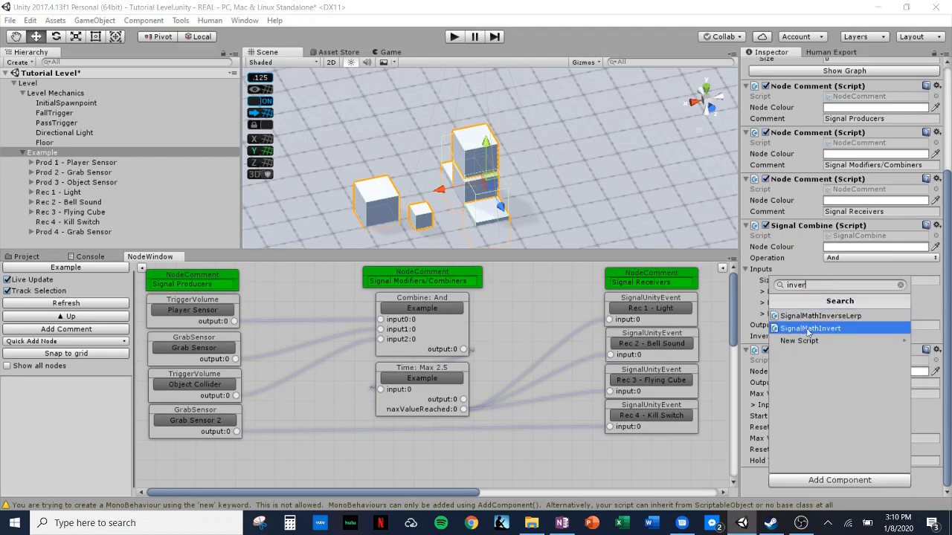
pyautogui.click(808, 330)
pyautogui.scroll(-3, 847, 411)
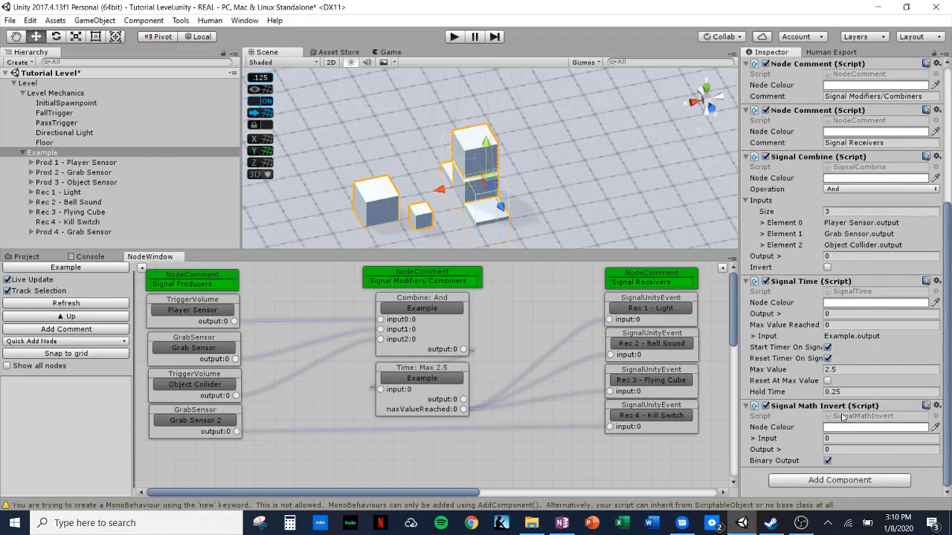
pyautogui.moveTo(181, 301); pyautogui.dragTo(416, 454)
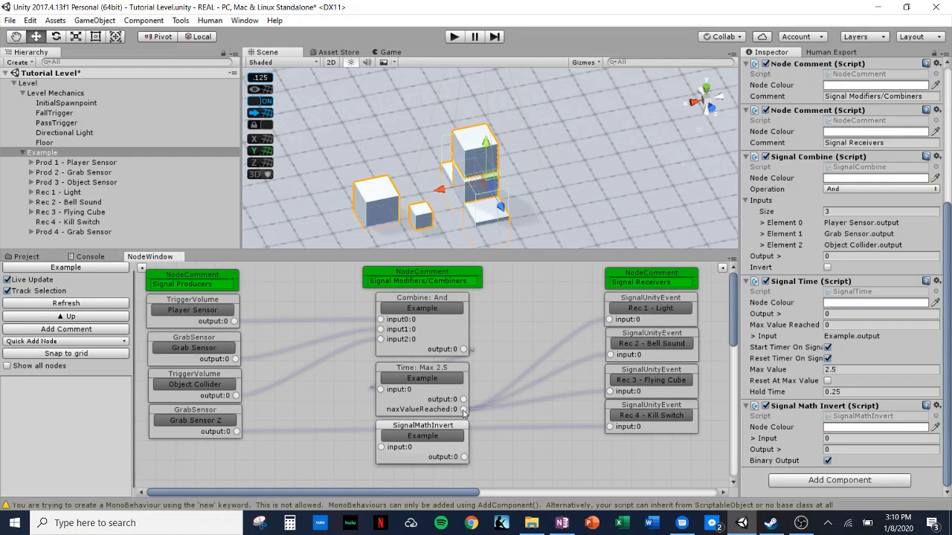
# Connect the Time node's maxValueReached to the SignalMathInvert input and its output to Rec 4 - Kill Switch, spacing the nodes apart
pyautogui.moveTo(463, 409); pyautogui.dragTo(382, 451)
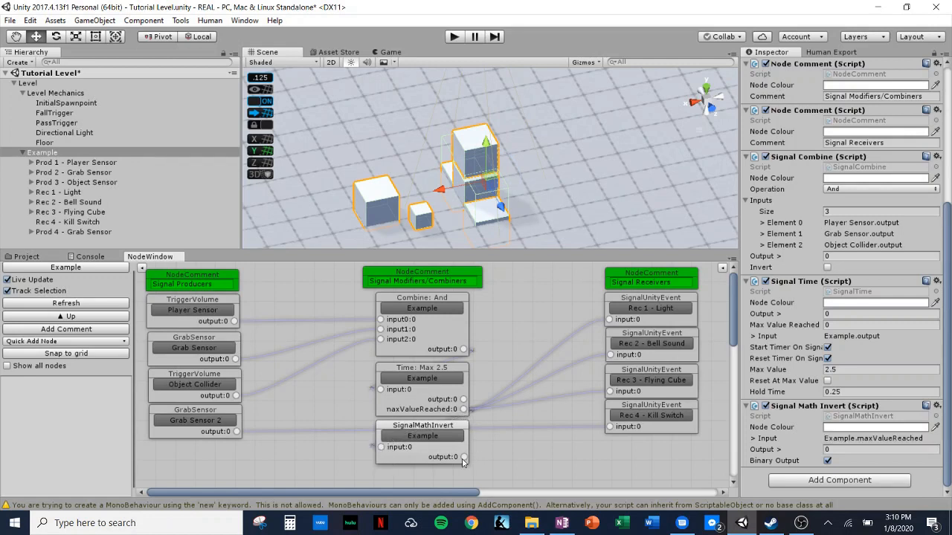
pyautogui.moveTo(463, 457); pyautogui.dragTo(608, 428)
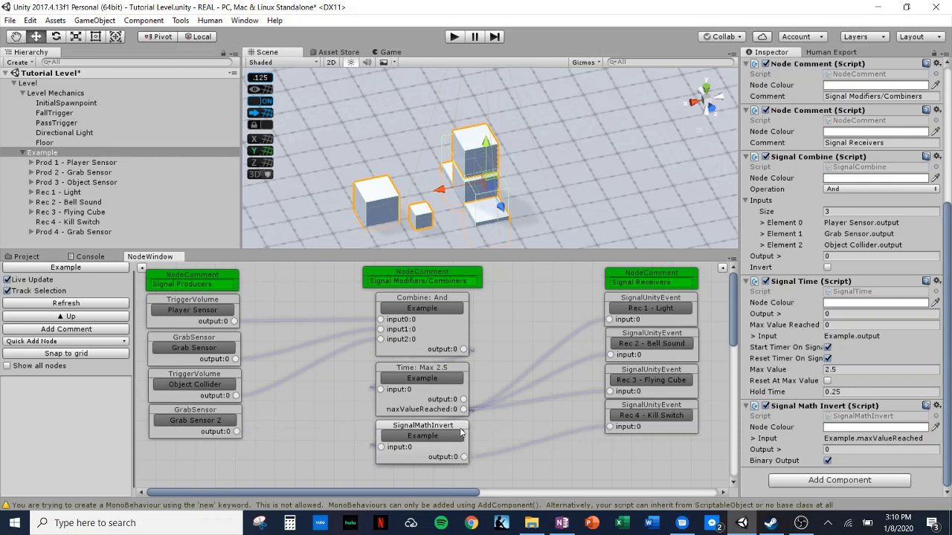
pyautogui.moveTo(458, 433); pyautogui.dragTo(459, 441)
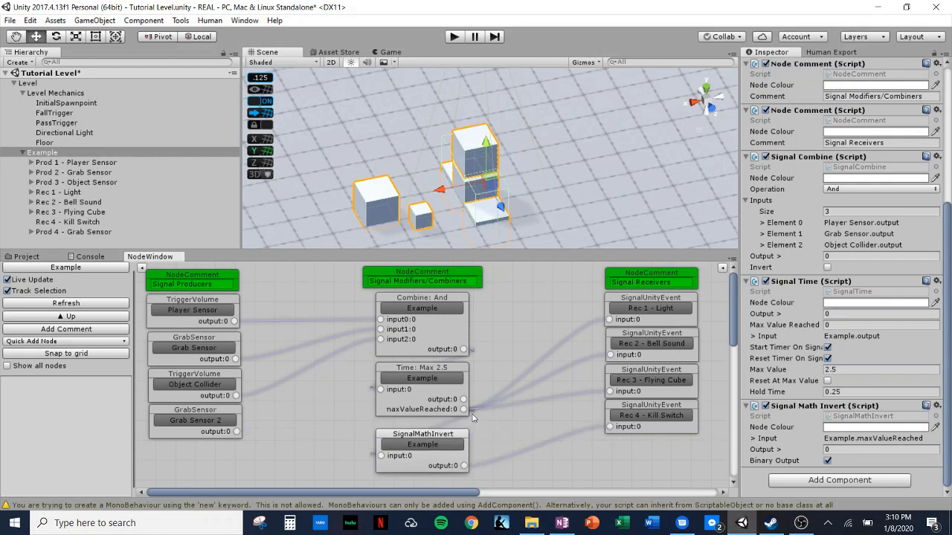
pyautogui.moveTo(454, 370); pyautogui.dragTo(452, 374)
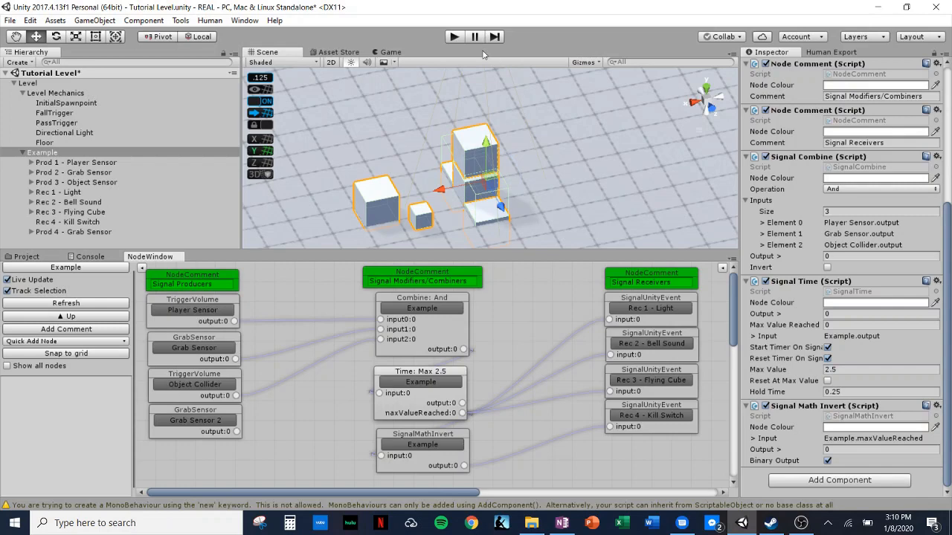
# Start another play-test and place the object in the Object Collider's area with the inverted Kill Switch connected
pyautogui.click(454, 38)
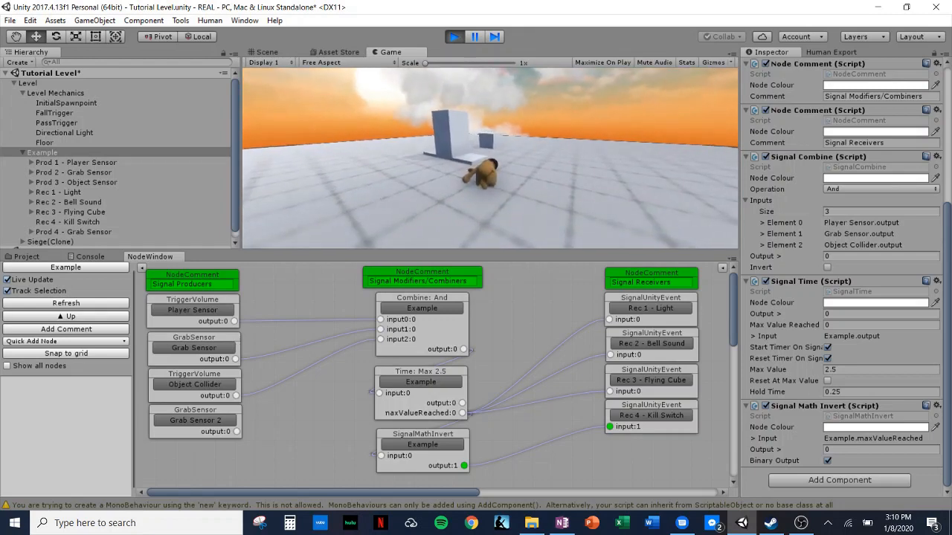
pyautogui.press('w')
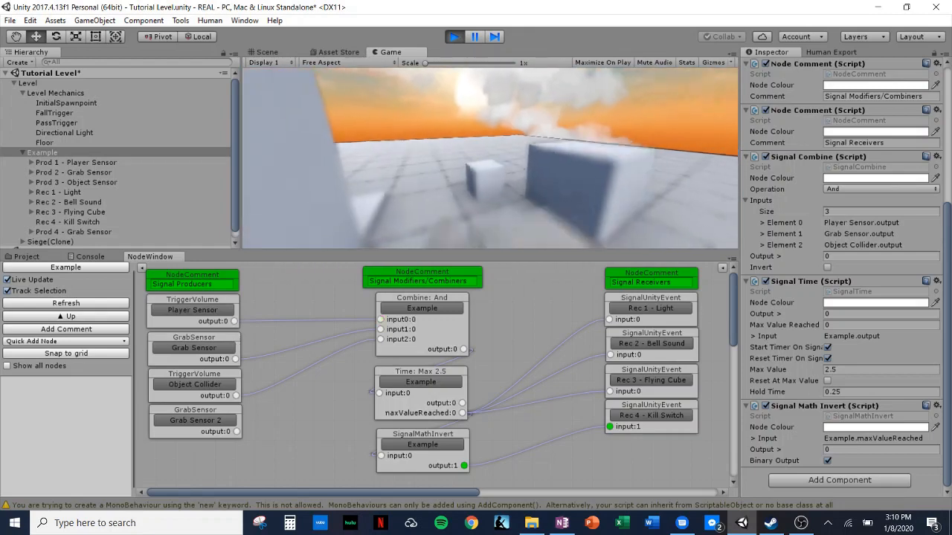
pyautogui.press('w')
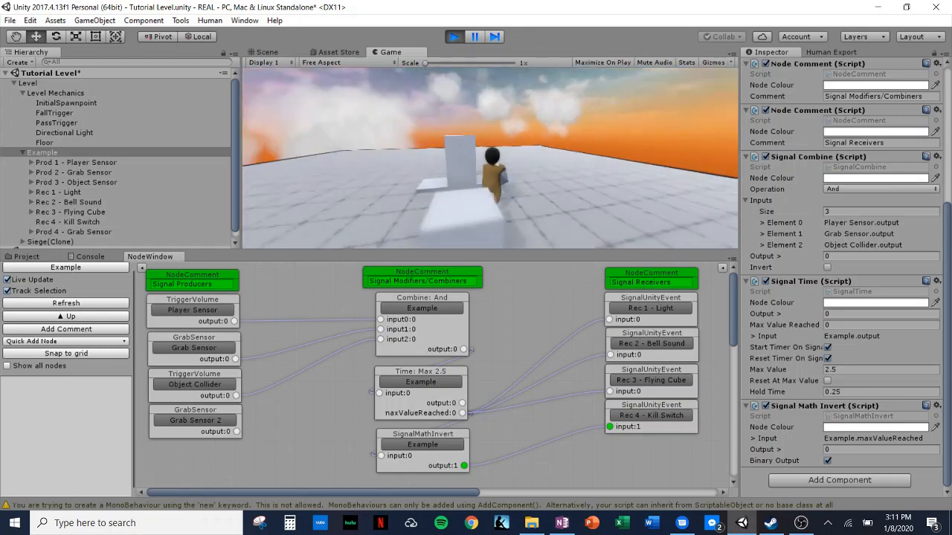
pyautogui.press('w')
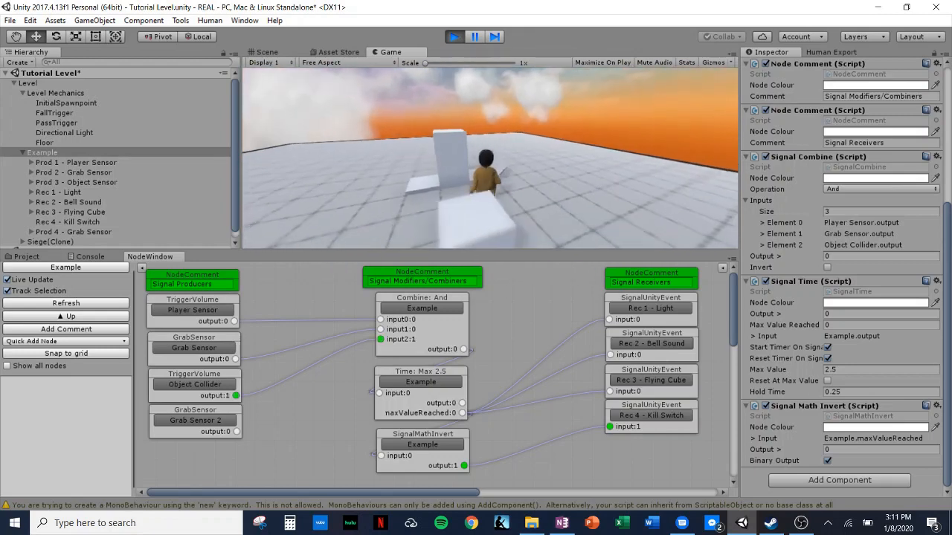
pyautogui.press('w')
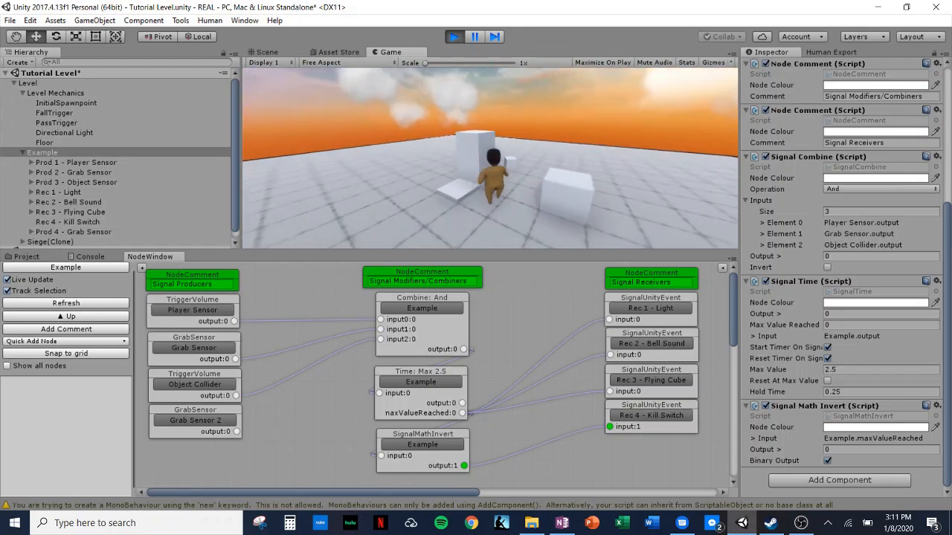
pyautogui.press('w')
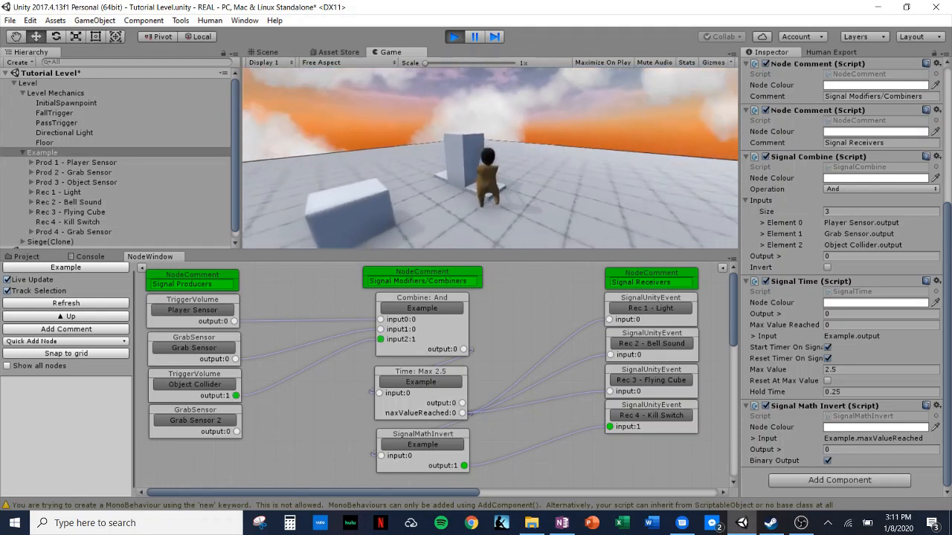
pyautogui.press('w')
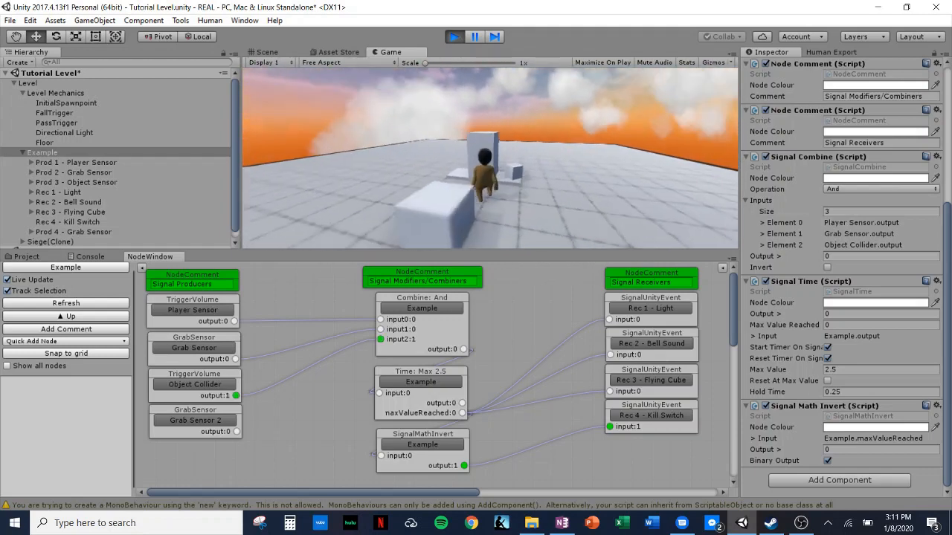
# Trigger the Player Sensor and Grab Sensor together until the Time node reaches its maximum, then release and walk away to test the inverted Kill Switch
pyautogui.press('w')
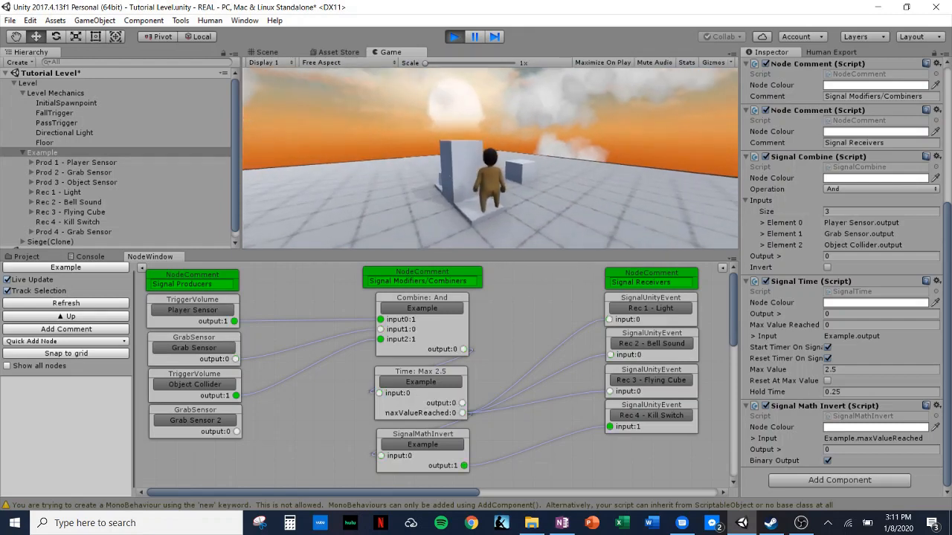
pyautogui.press('w')
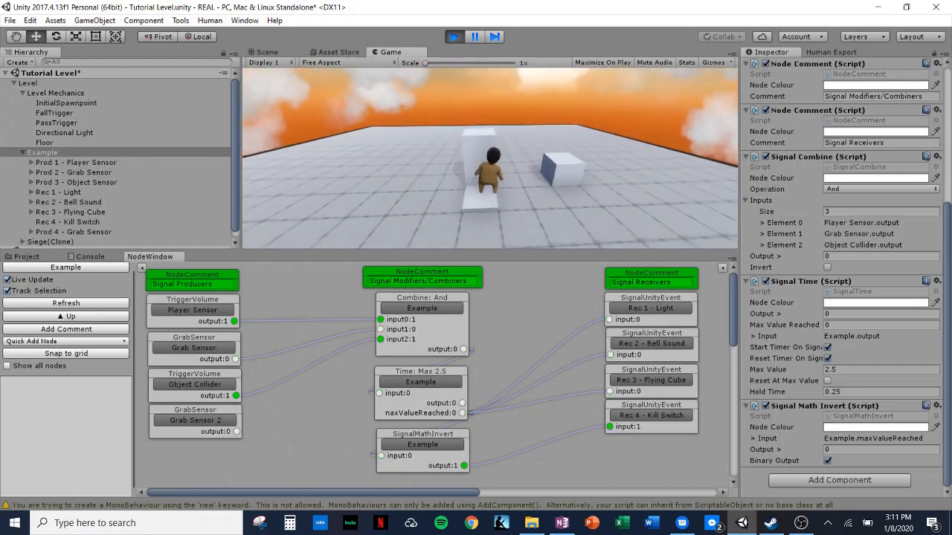
pyautogui.press('s')
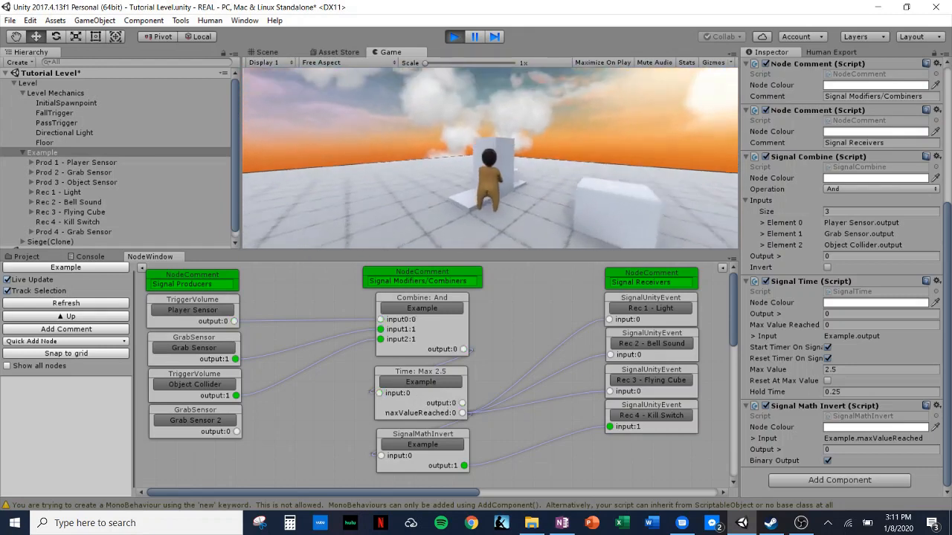
pyautogui.press('w')
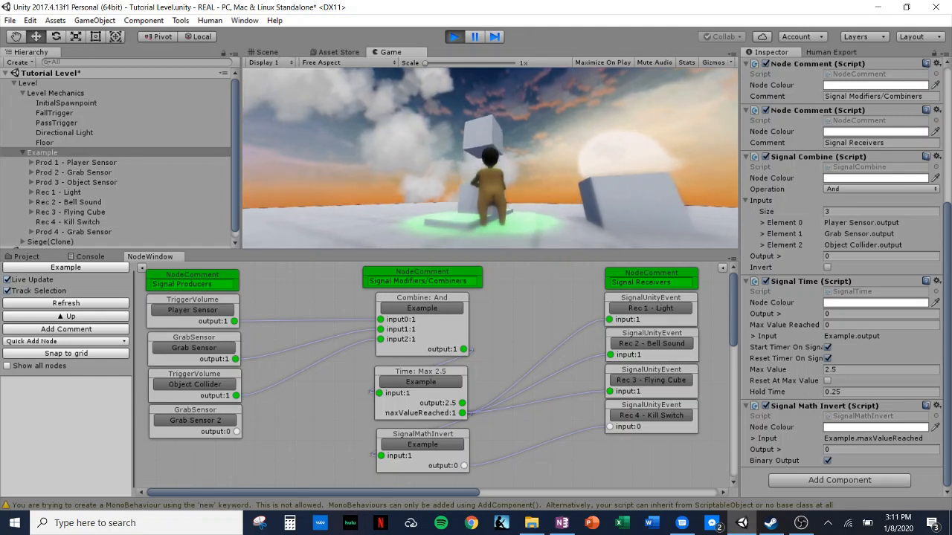
pyautogui.press('s')
pyautogui.press('s')
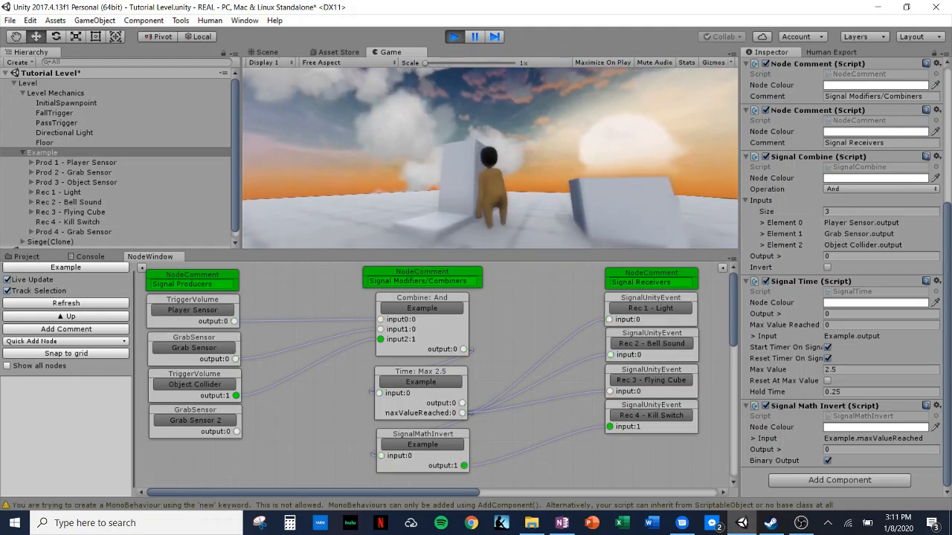
pyautogui.press('s')
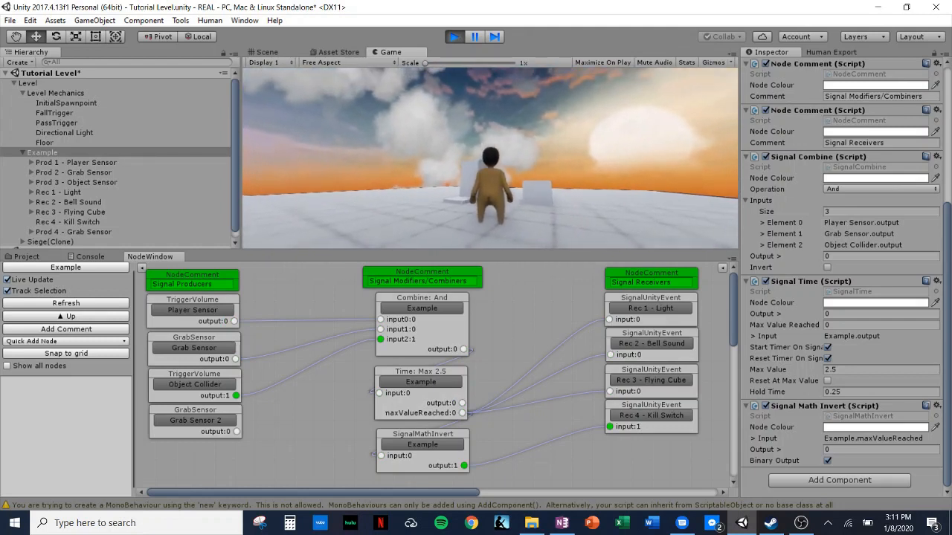
# Browse the component categories available for the Example object, including Human, then close the list
pyautogui.click(839, 480)
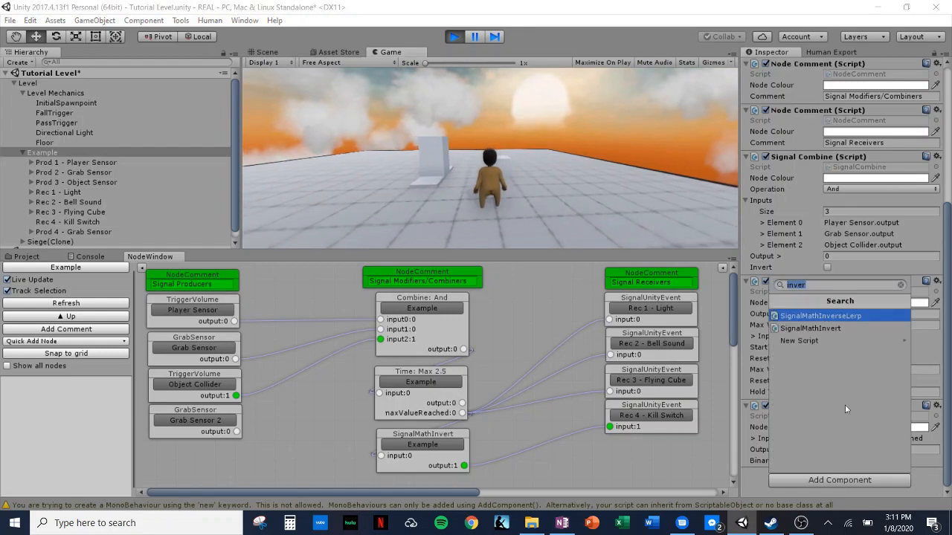
pyautogui.click(901, 286)
pyautogui.scroll(-4, 847, 402)
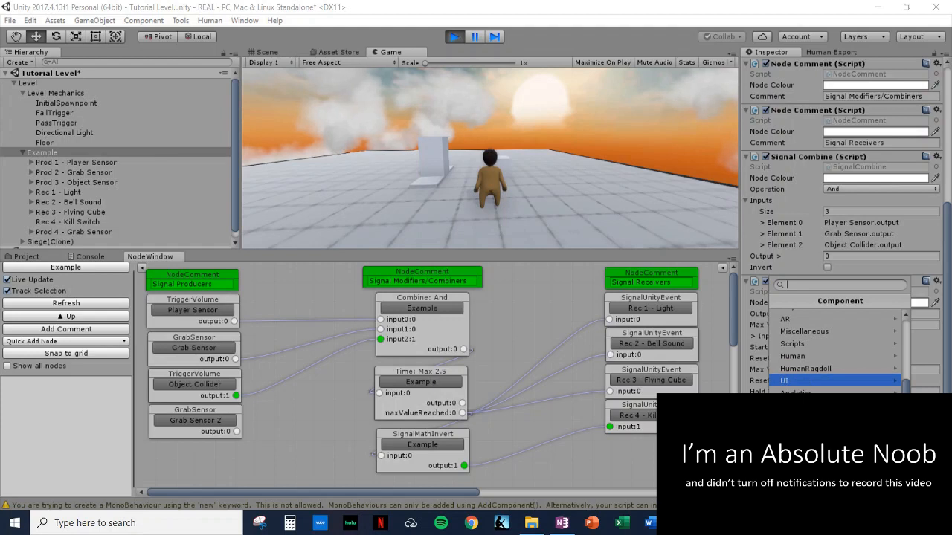
pyautogui.press('Escape')
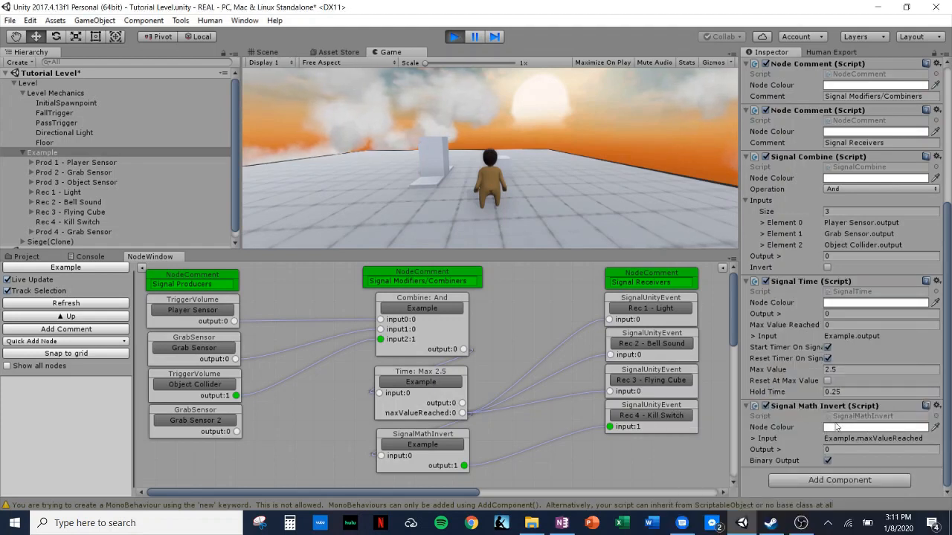
pyautogui.click(840, 480)
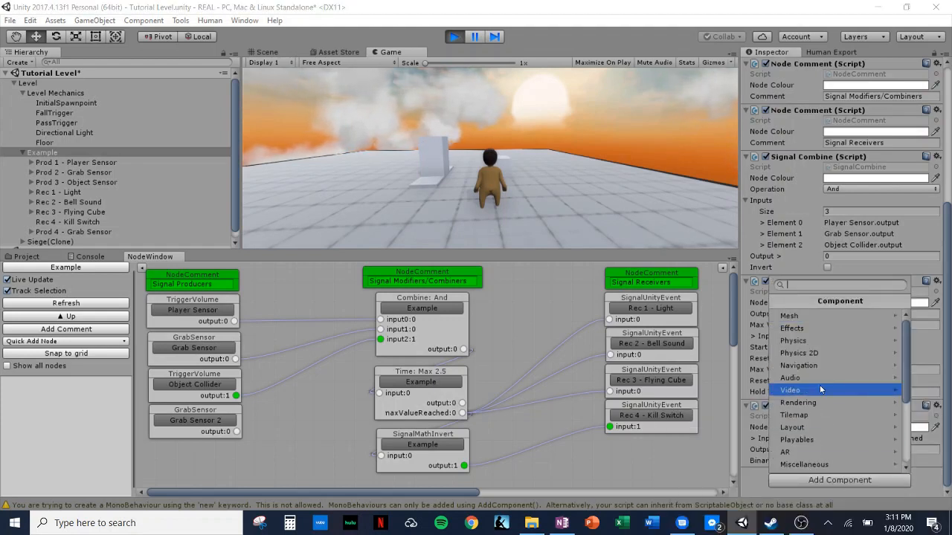
pyautogui.scroll(-5, 820, 385)
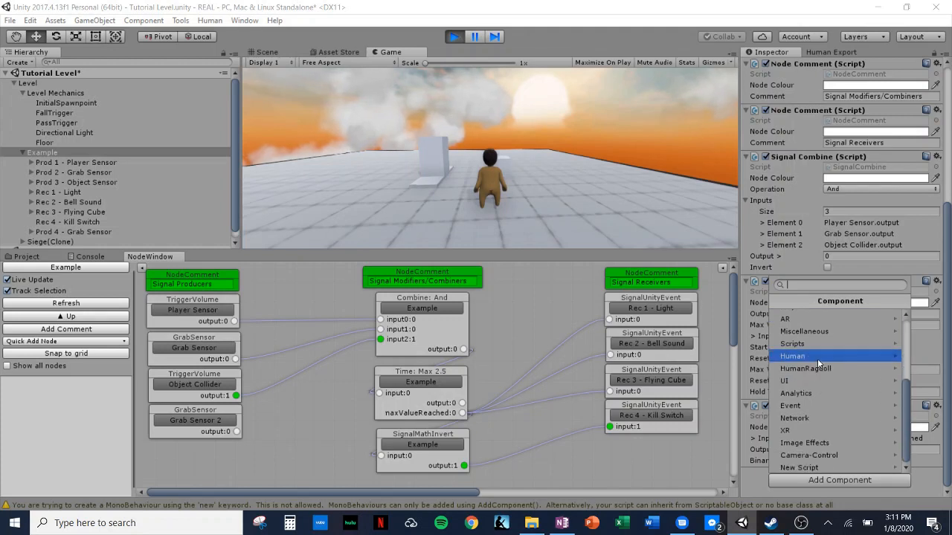
pyautogui.click(664, 455)
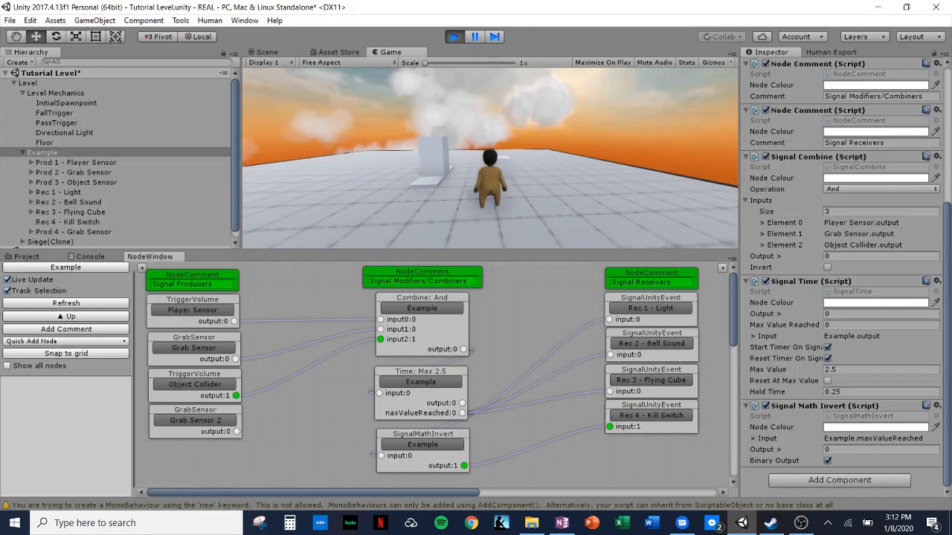
# Switch to Steam and look over the Node Graph Reference Guide from its introduction to the Trigger Volume section
pyautogui.click(771, 523)
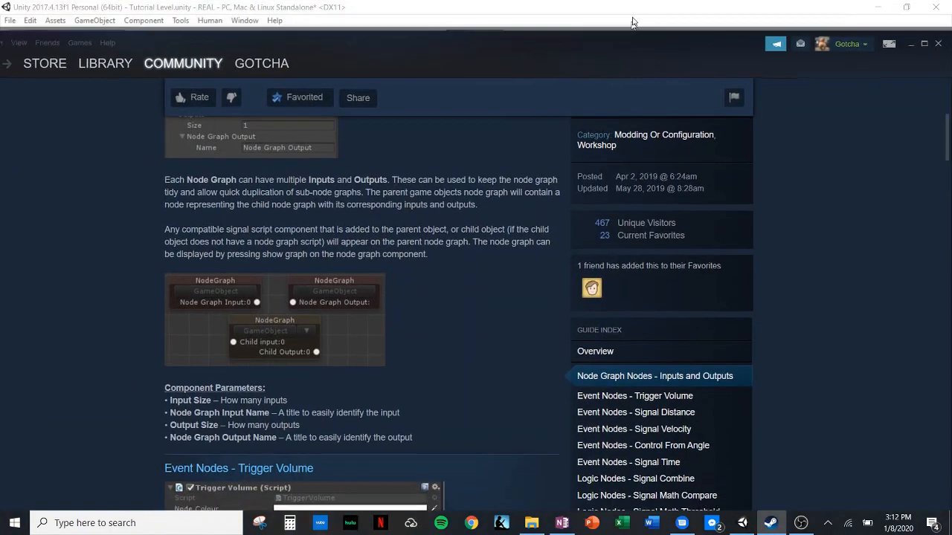
pyautogui.scroll(5, 397, 205)
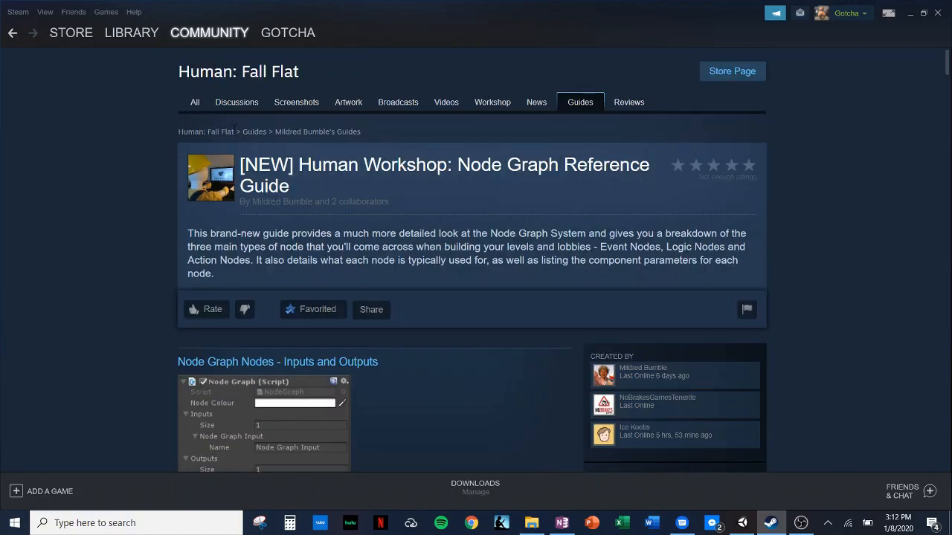
pyautogui.scroll(-5, 430, 300)
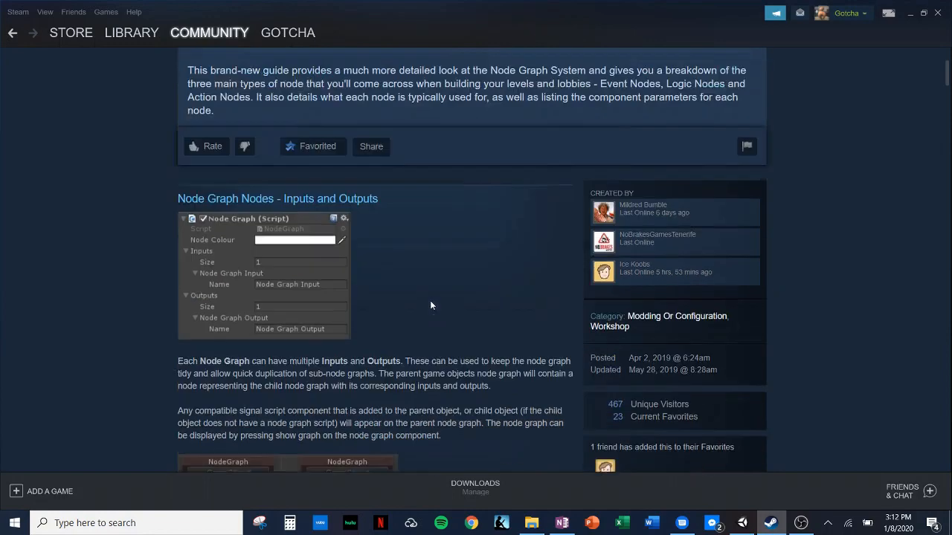
pyautogui.scroll(-4, 398, 289)
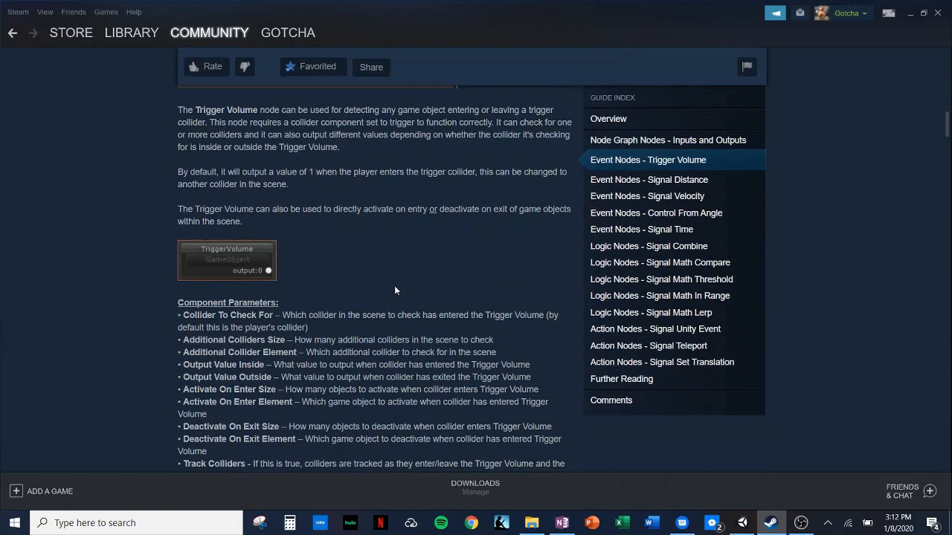
# Review the guide's sections from Signal Time and Signal Combine through Signal Math Lerp, then return to the start of the guide
pyautogui.click(640, 232)
pyautogui.click(649, 245)
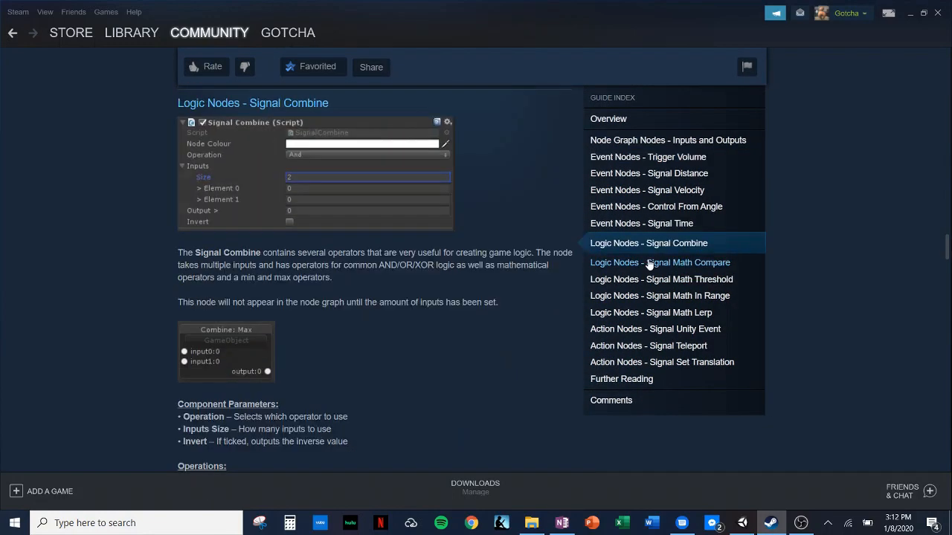
pyautogui.click(650, 263)
pyautogui.click(650, 279)
pyautogui.click(651, 296)
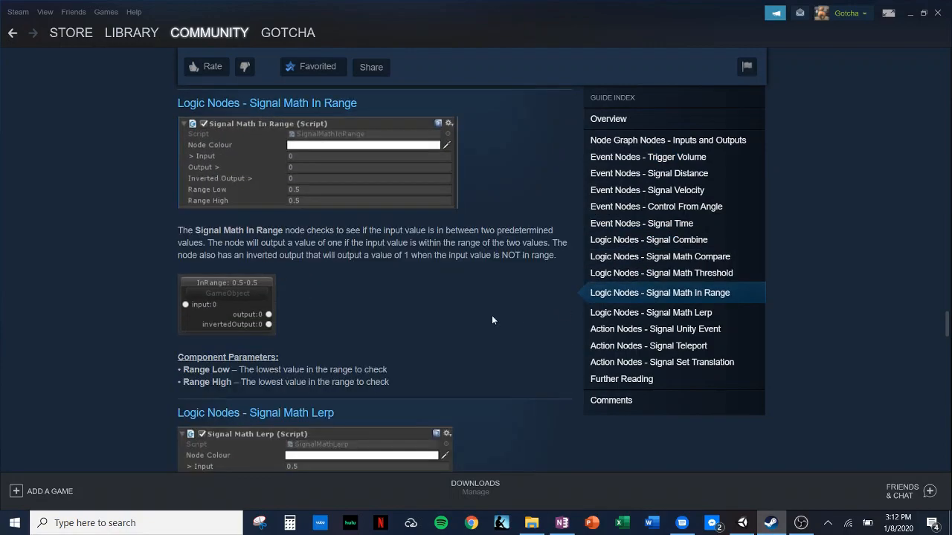
pyautogui.scroll(-8, 479, 324)
pyautogui.scroll(6, 479, 324)
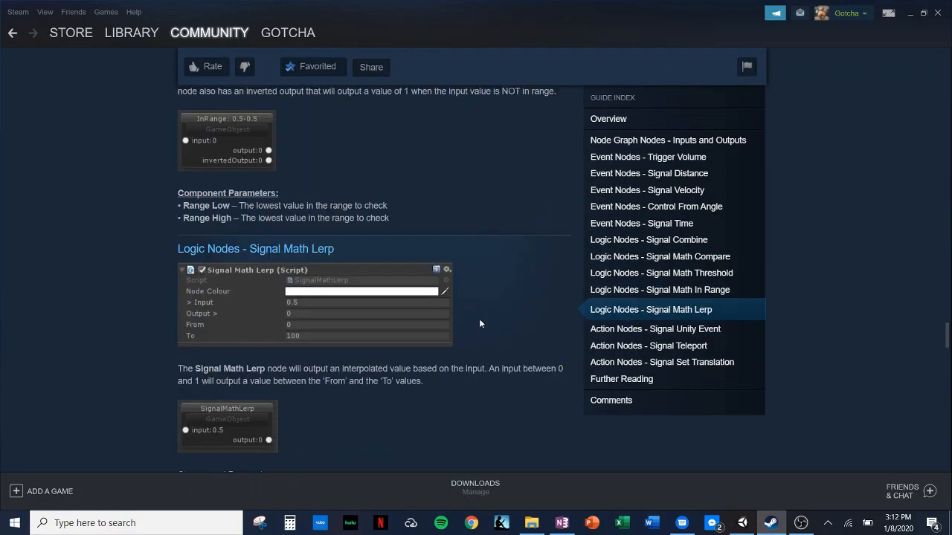
pyautogui.scroll(10, 479, 323)
pyautogui.scroll(15, 474, 318)
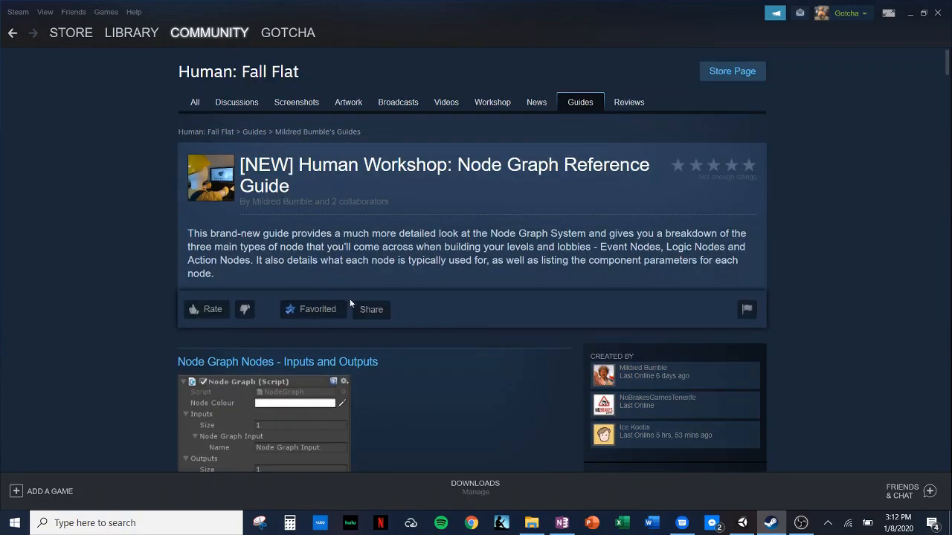
# Open the first listed guide creator's profile and look through all their published Human Workshop guides
pyautogui.click(671, 383)
pyautogui.scroll(-2, 653, 338)
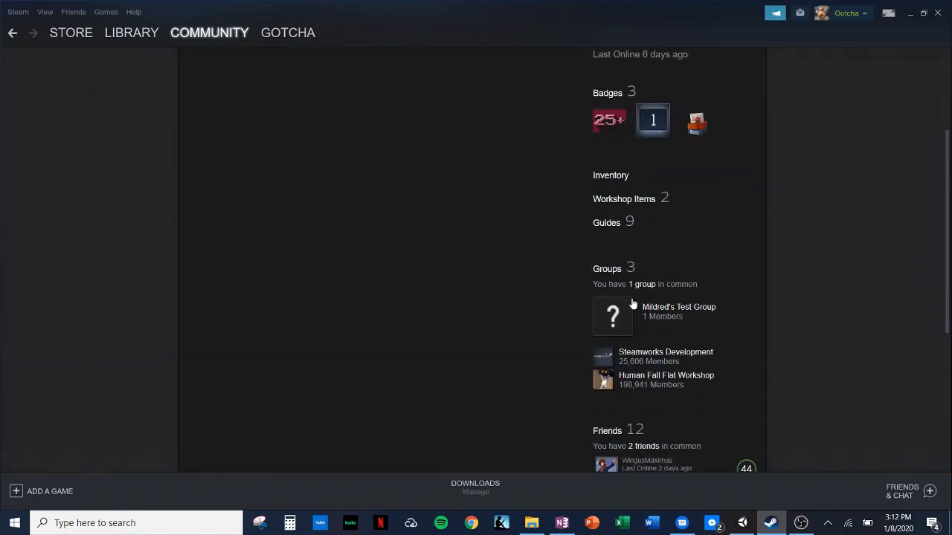
pyautogui.click(619, 224)
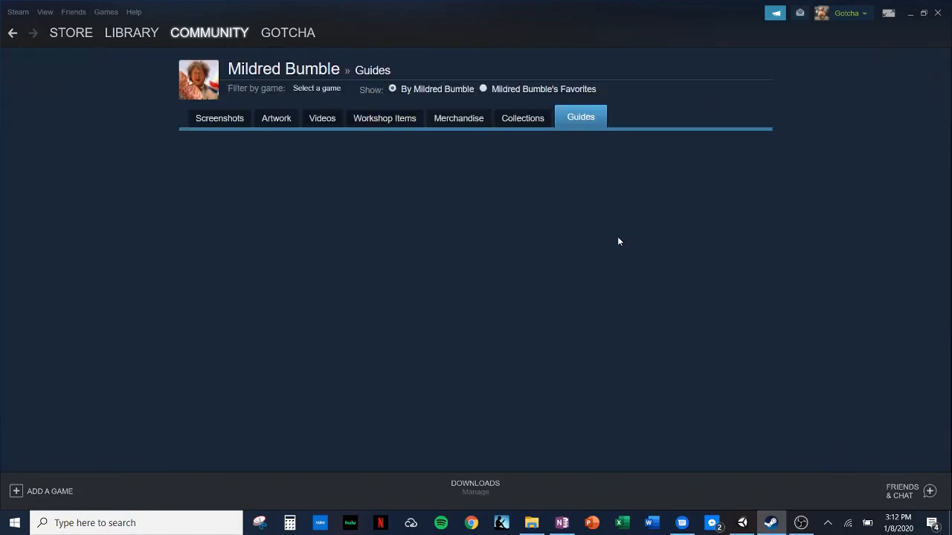
pyautogui.scroll(-1, 416, 326)
pyautogui.scroll(-5, 415, 325)
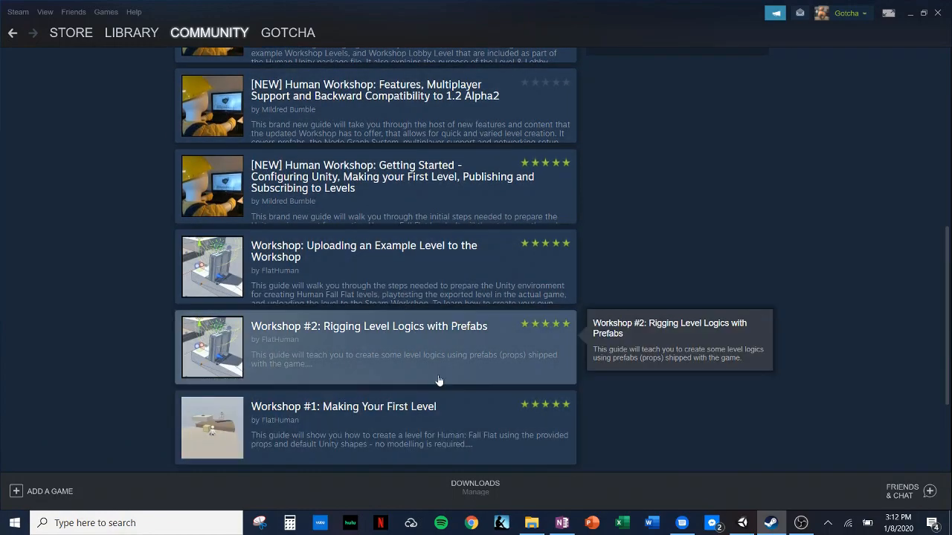
pyautogui.scroll(5, 438, 383)
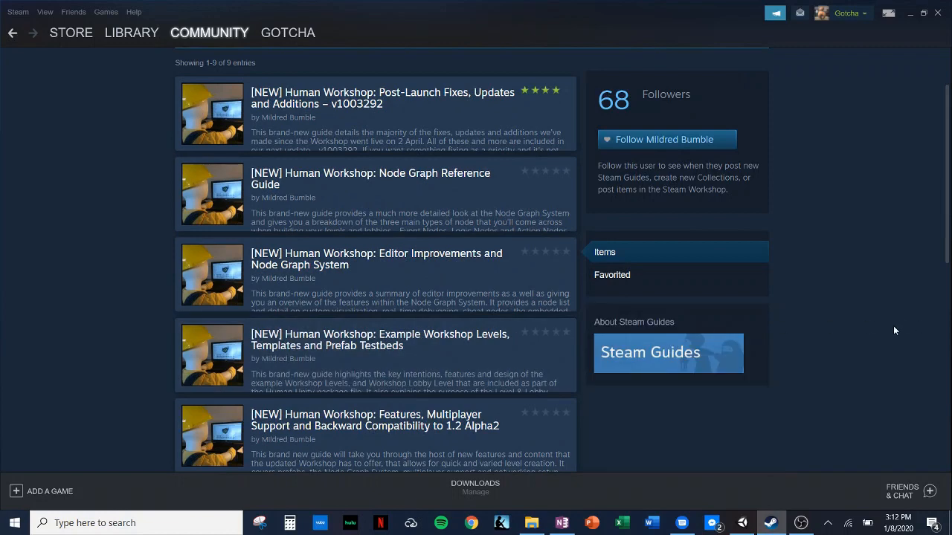
pyautogui.scroll(-1, 390, 370)
pyautogui.scroll(-2, 390, 370)
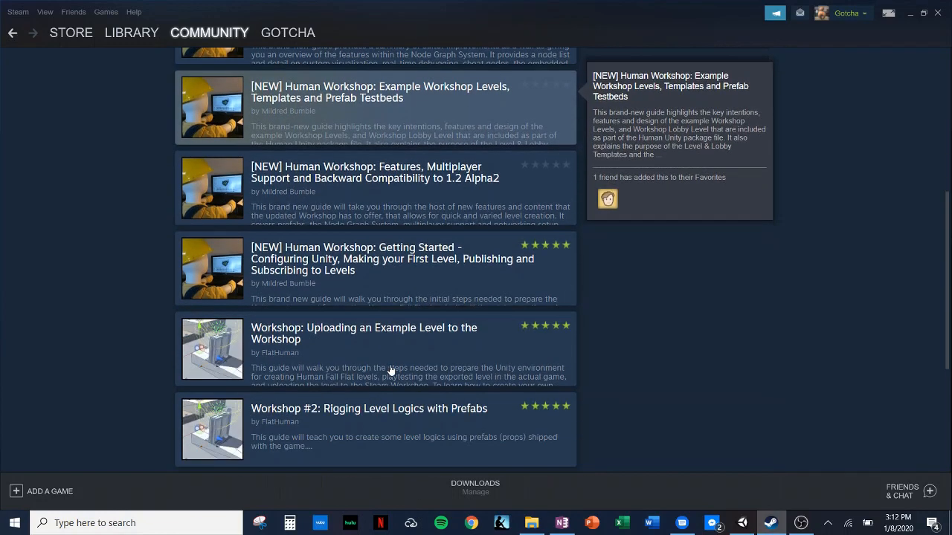
pyautogui.scroll(4, 389, 370)
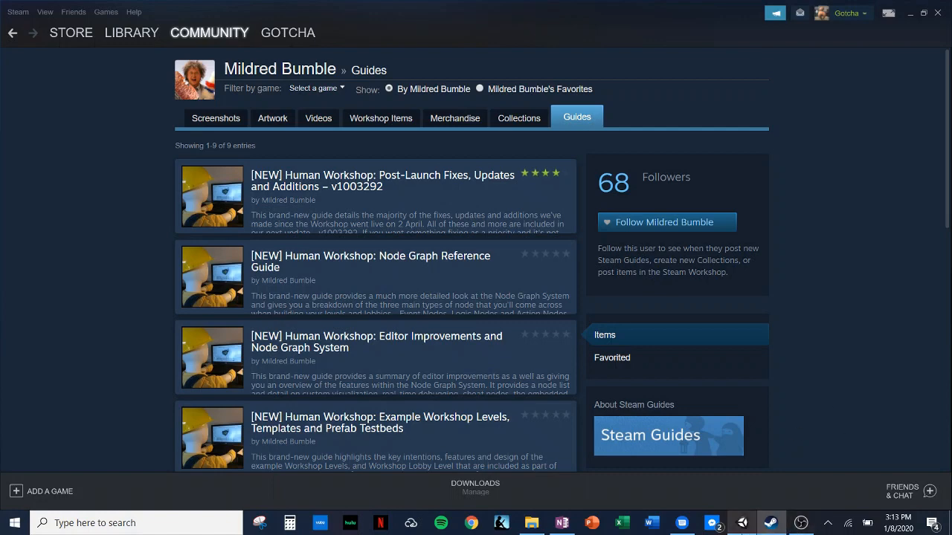
# Switch back to the Unity editor with the Example node graph
pyautogui.click(742, 523)
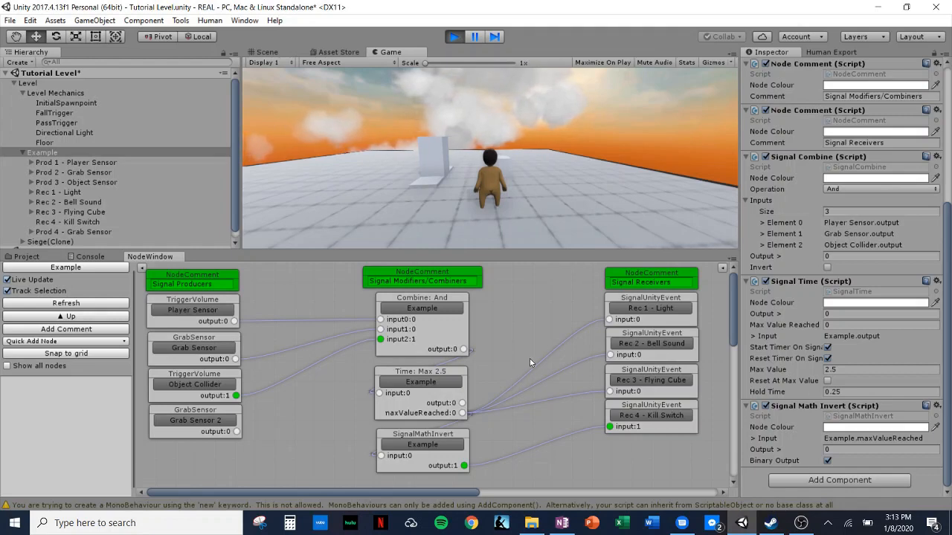
pyautogui.click(795, 518)
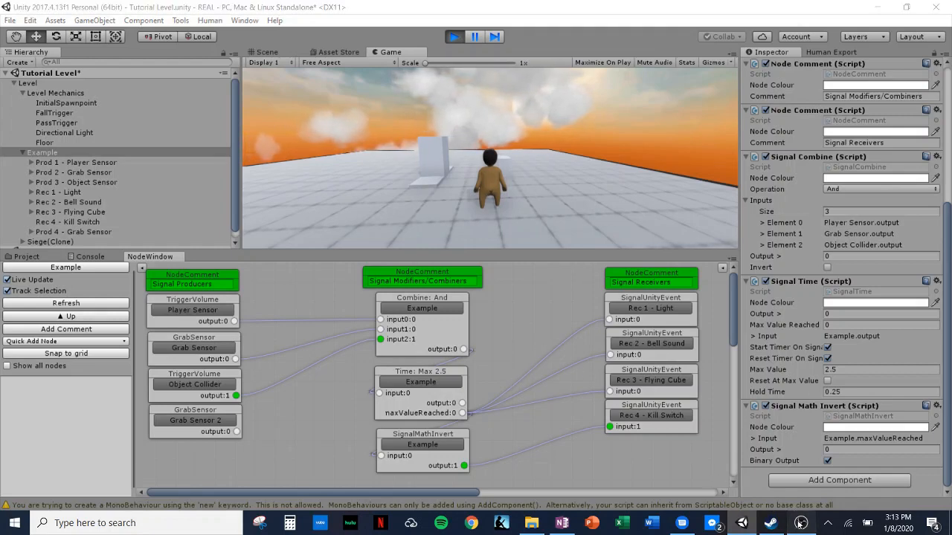